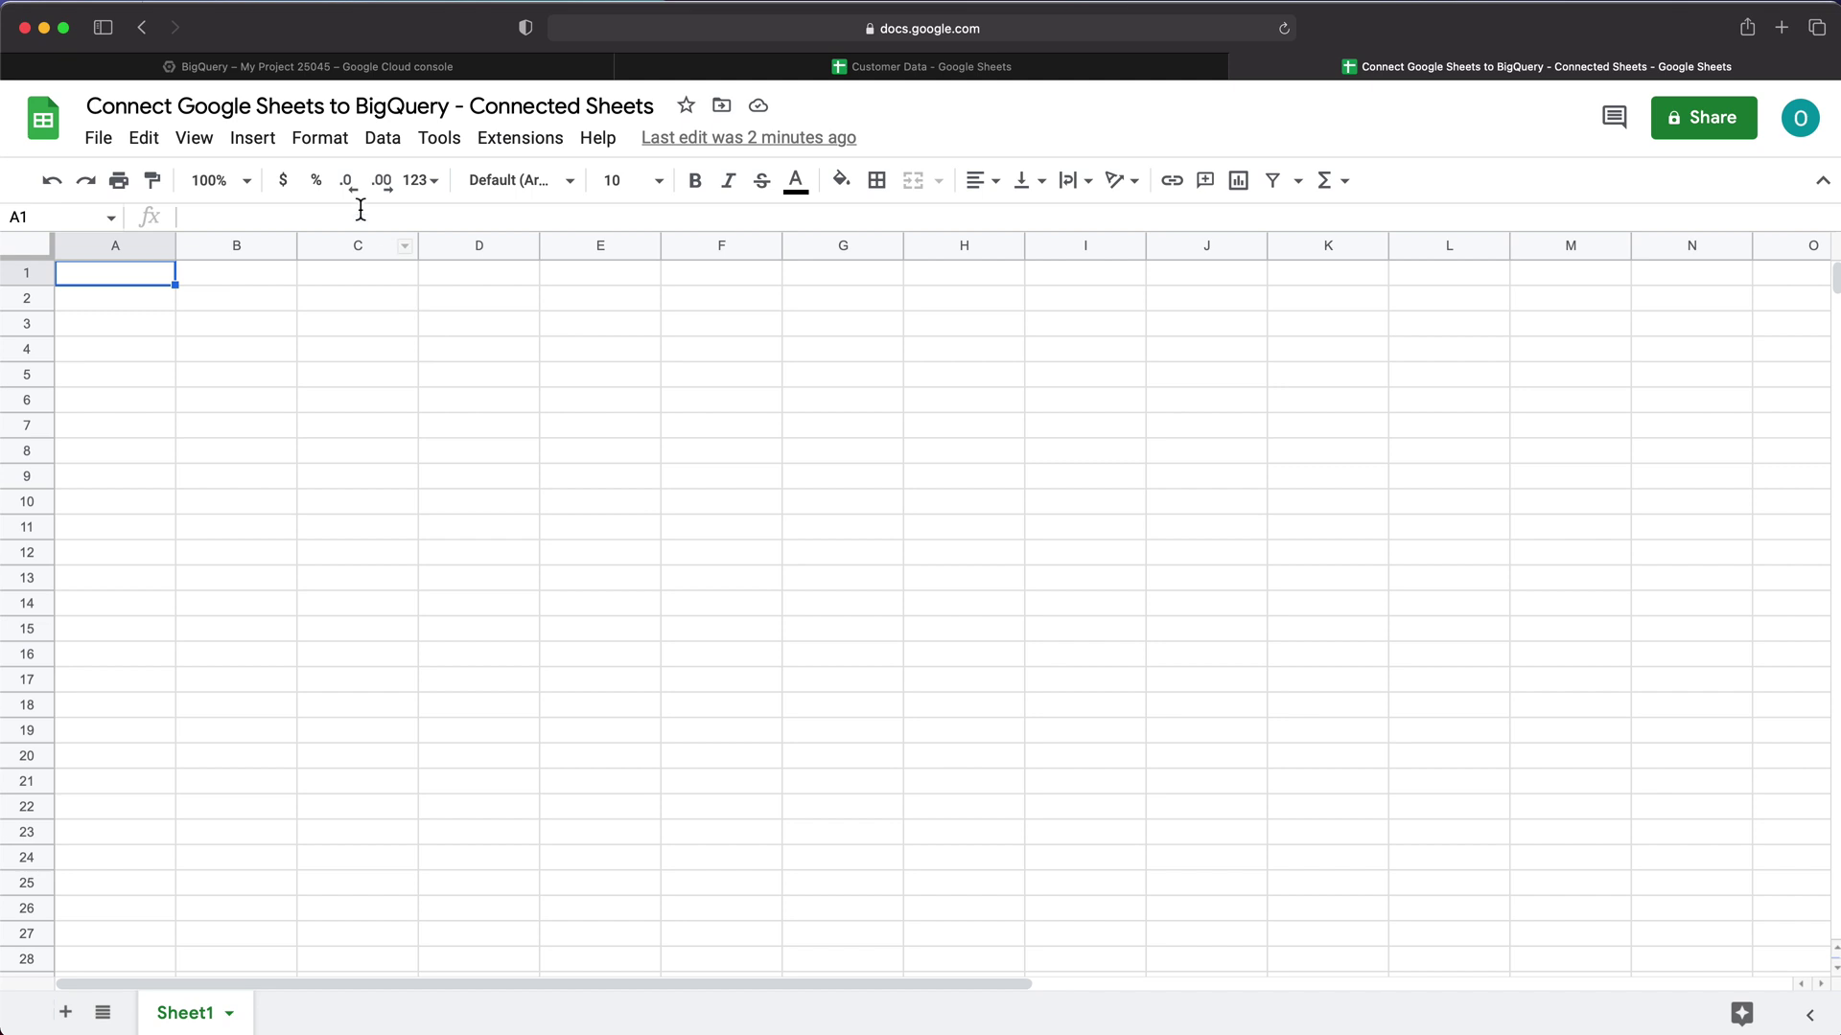
# Switch to the BigQuery console and compose a new query: SELECT * From `organic-justice-362102.SalesData.customers`;.
pyautogui.click(353, 67)
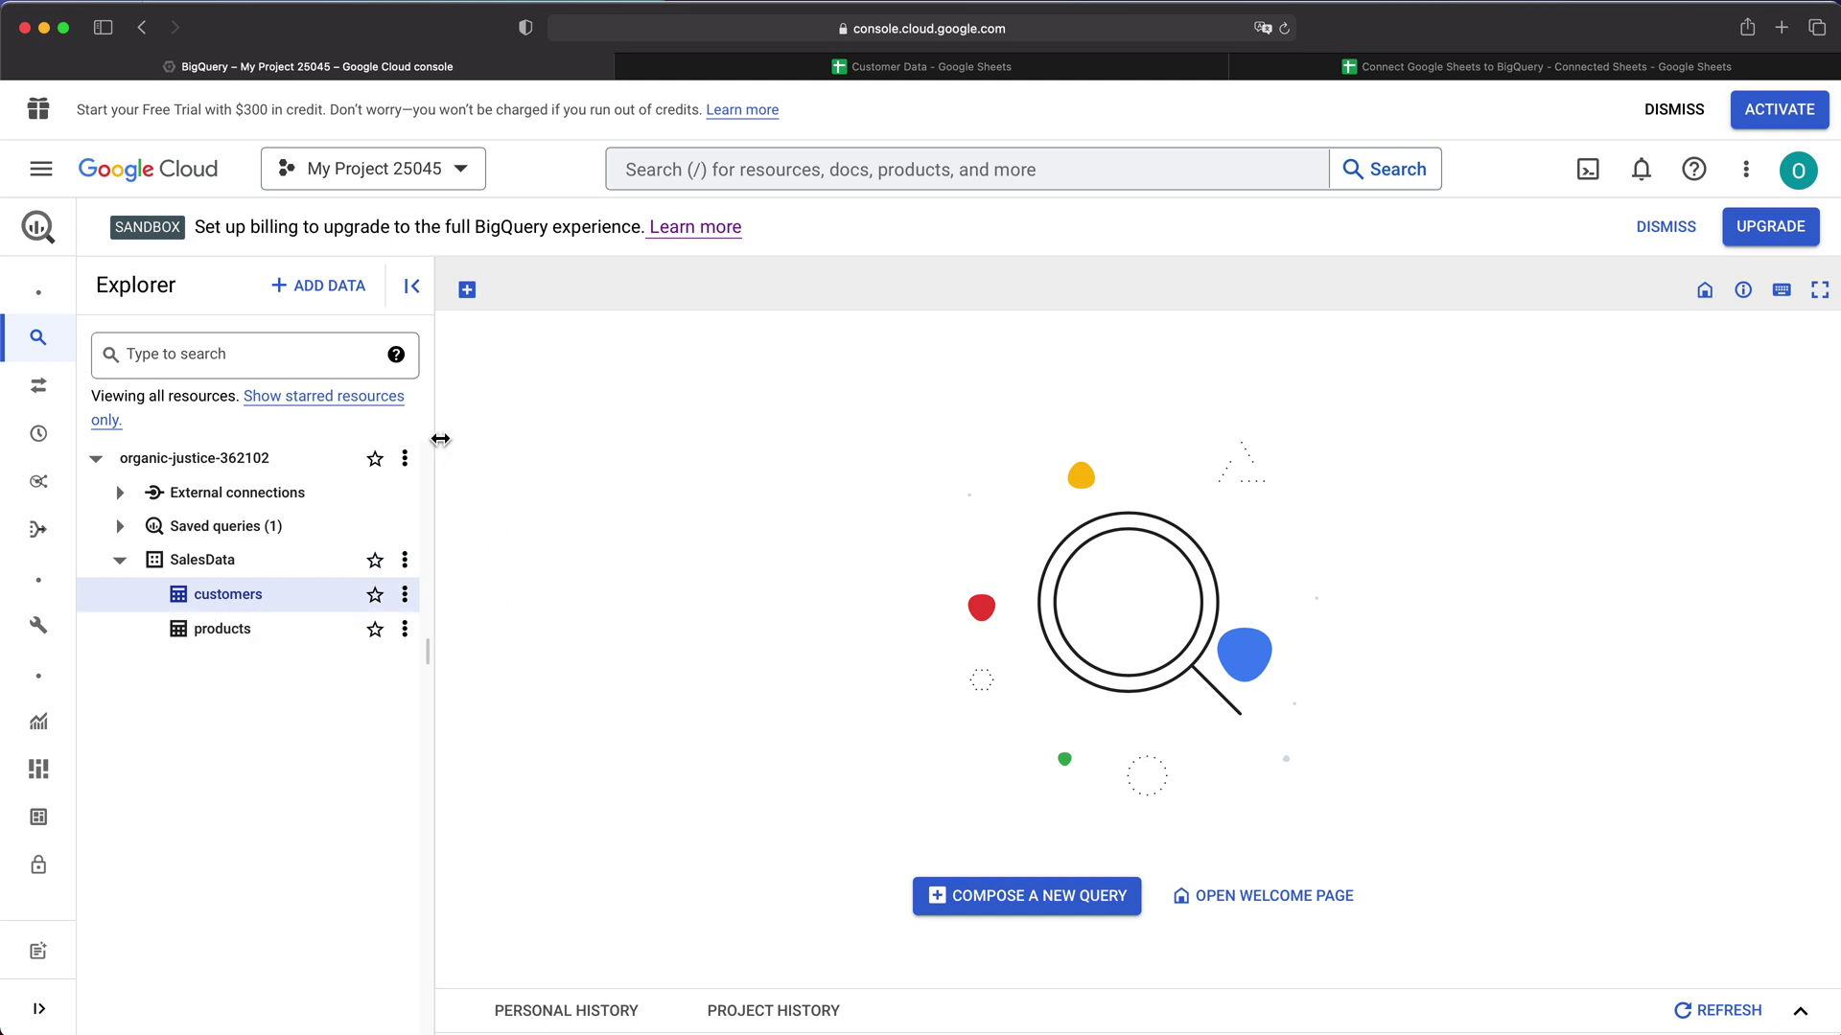
pyautogui.click(470, 293)
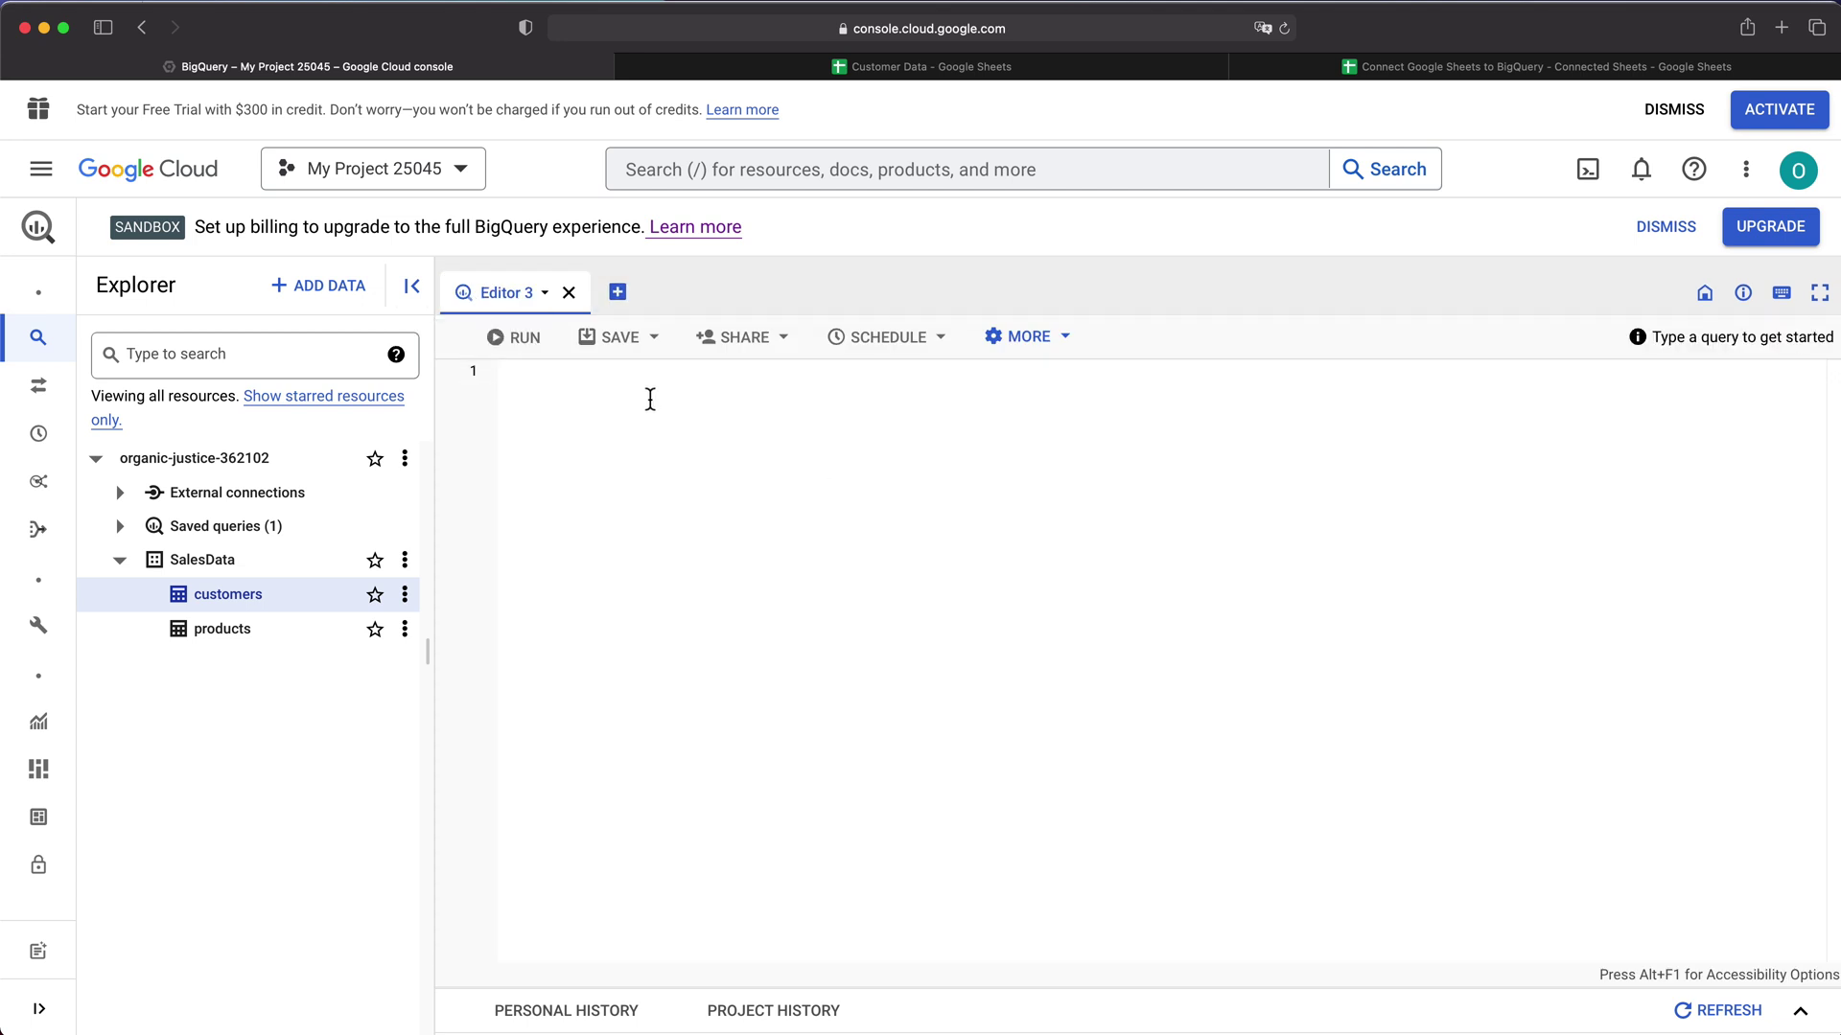
pyautogui.write('SELEC')
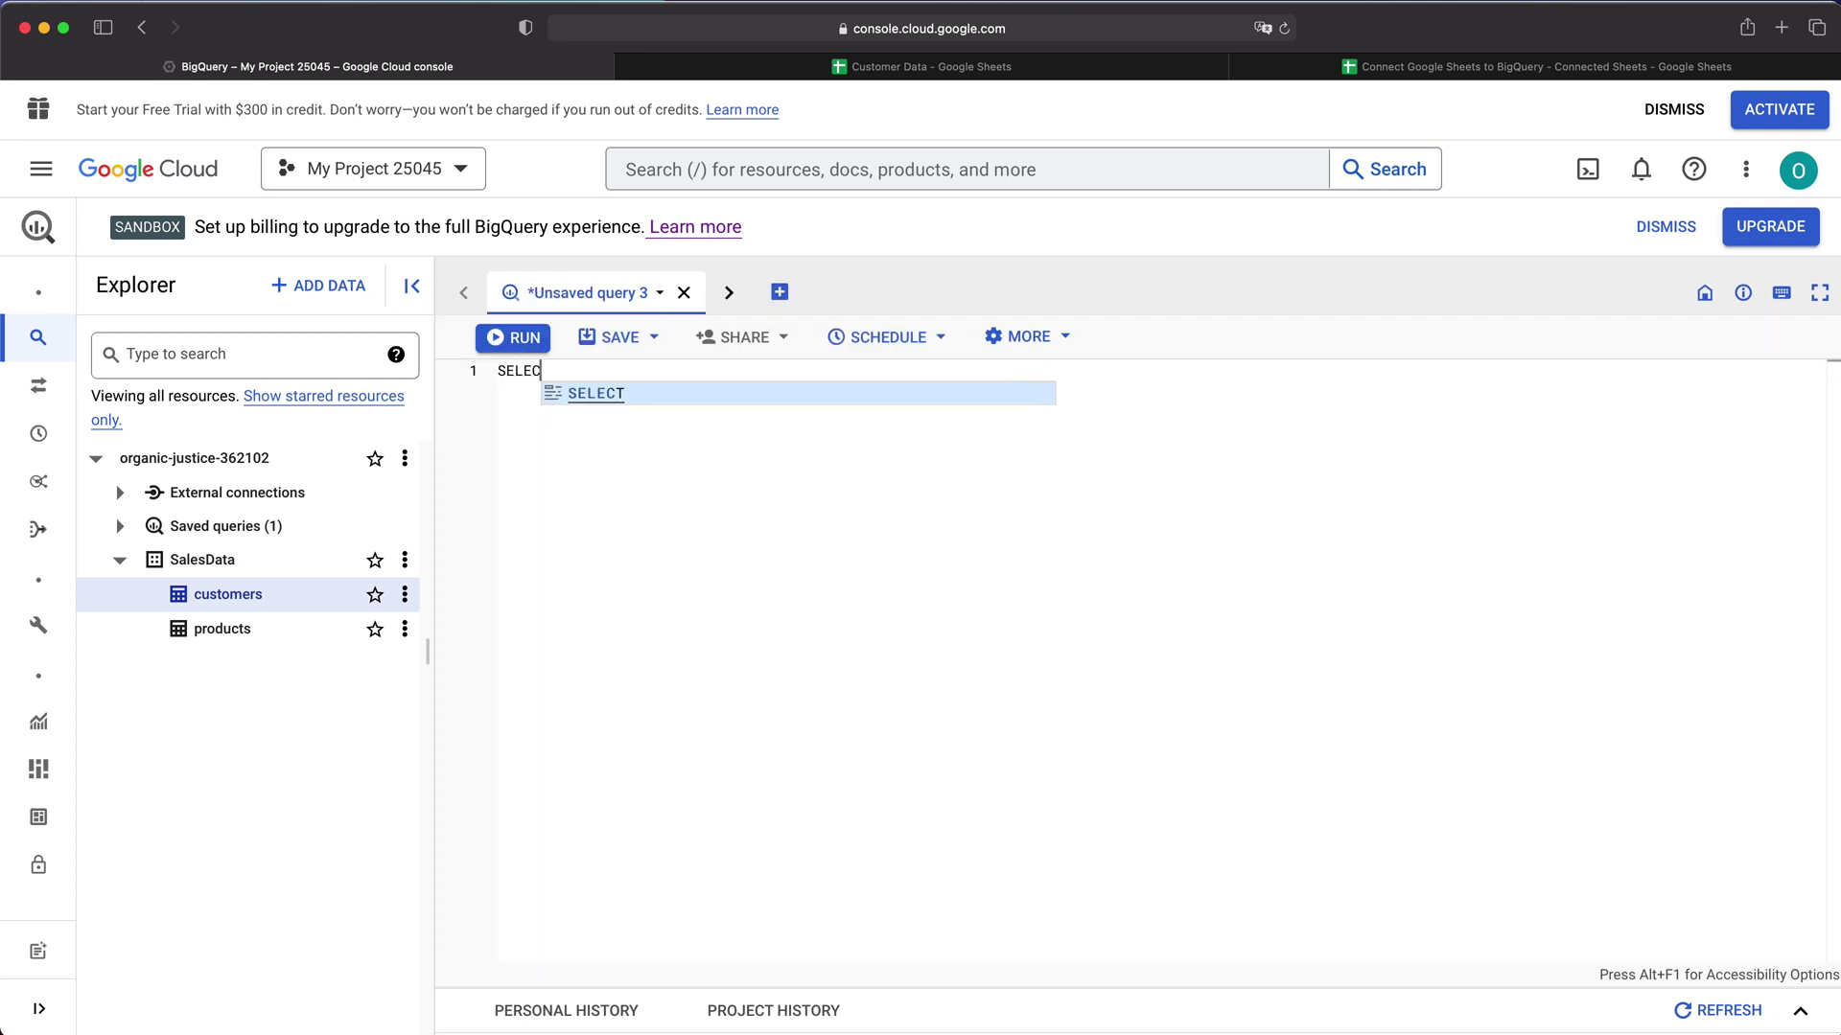
pyautogui.write('T *')
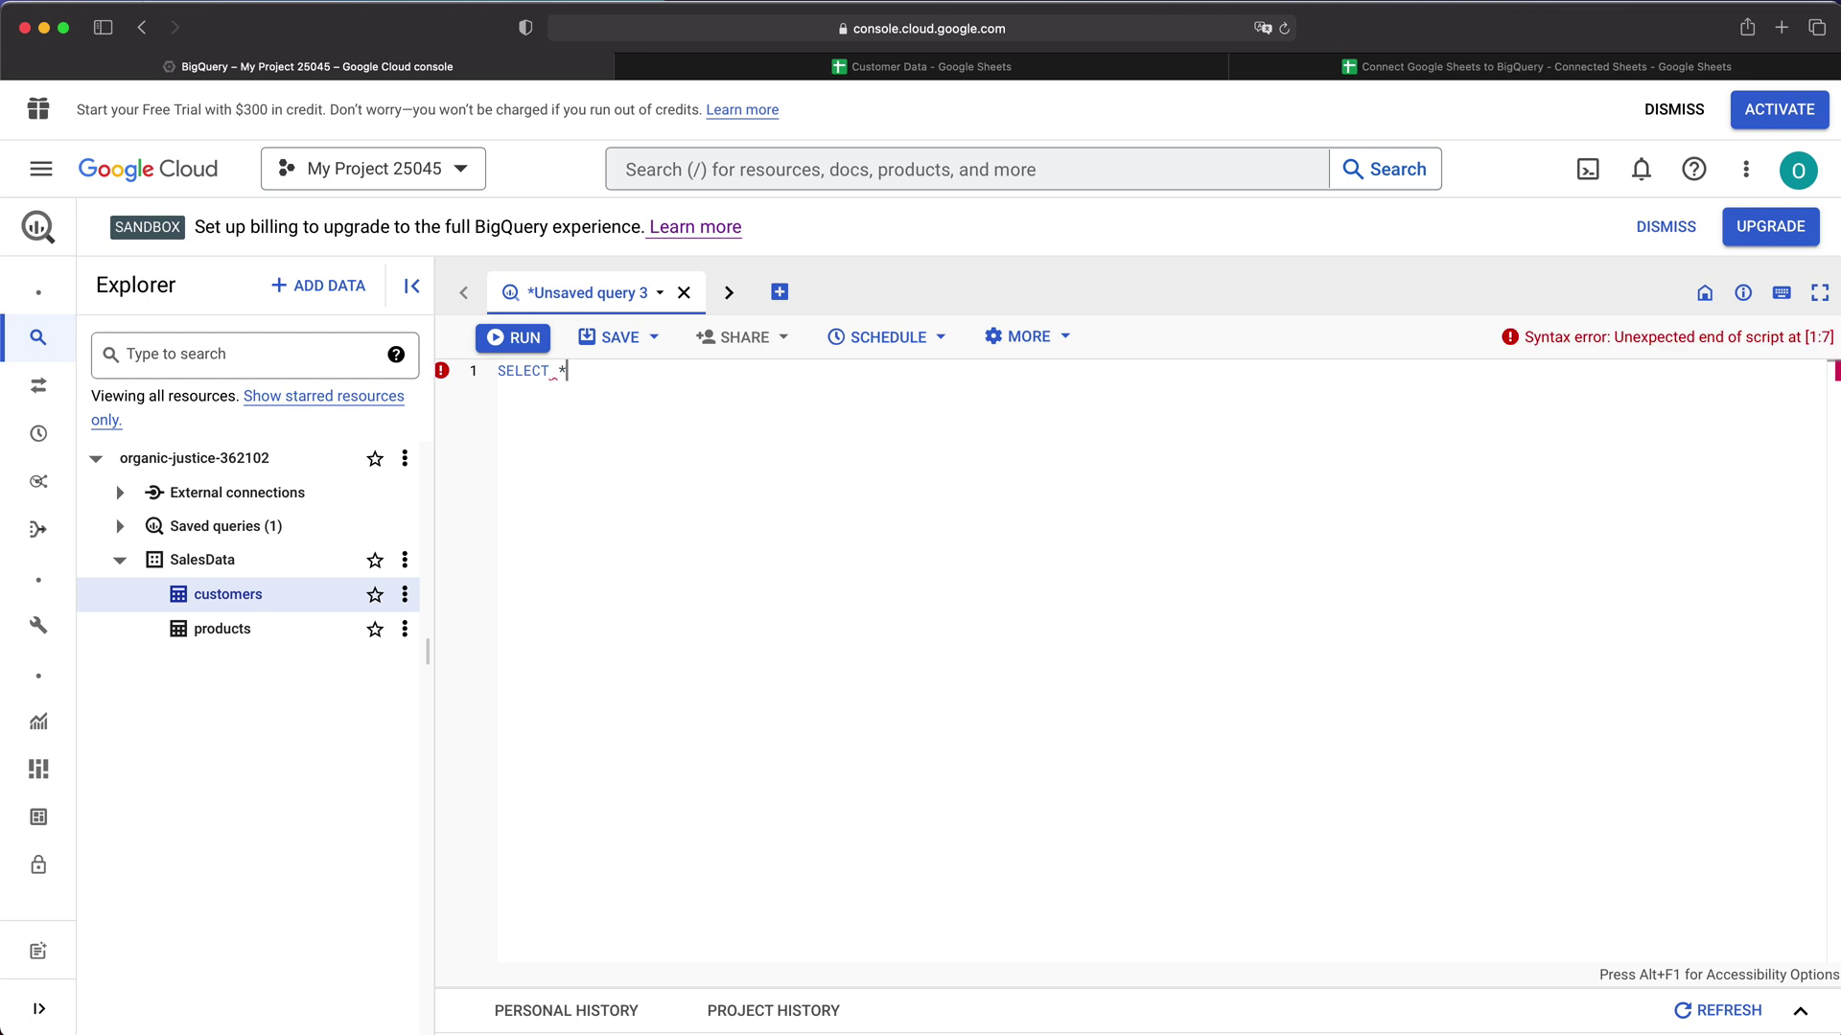
pyautogui.write(' From ')
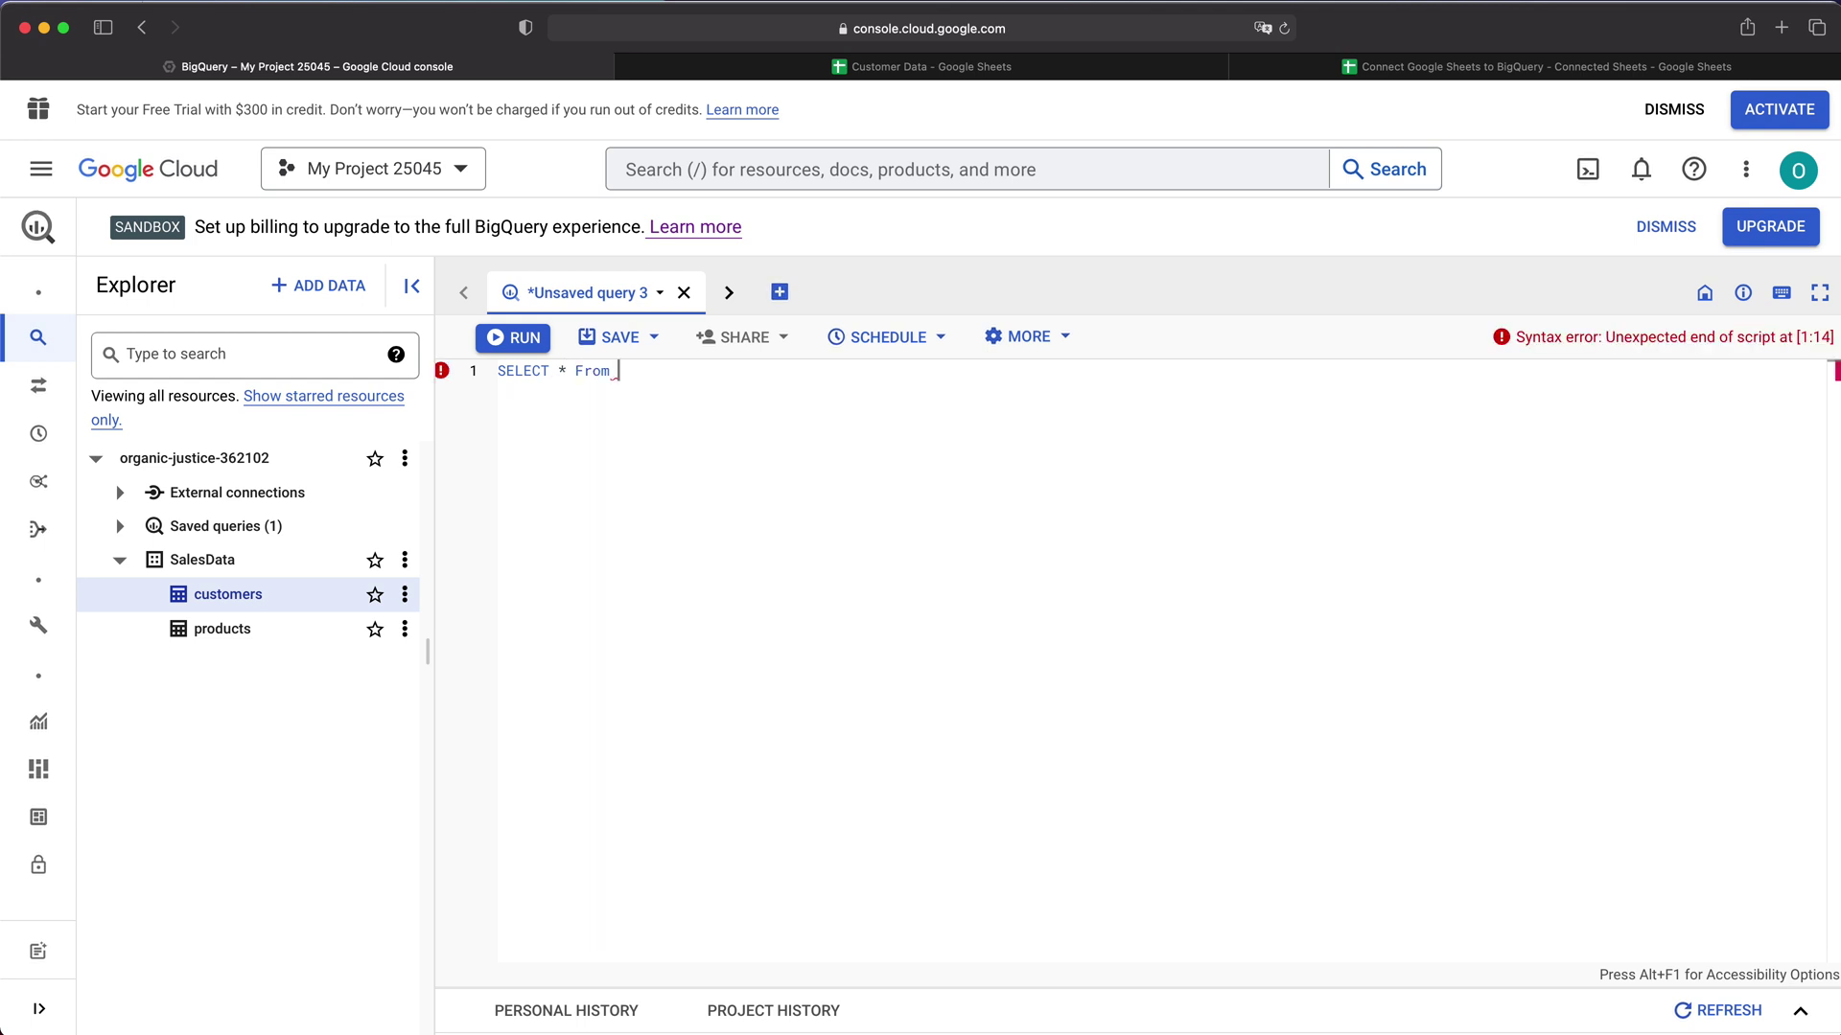
pyautogui.write('org')
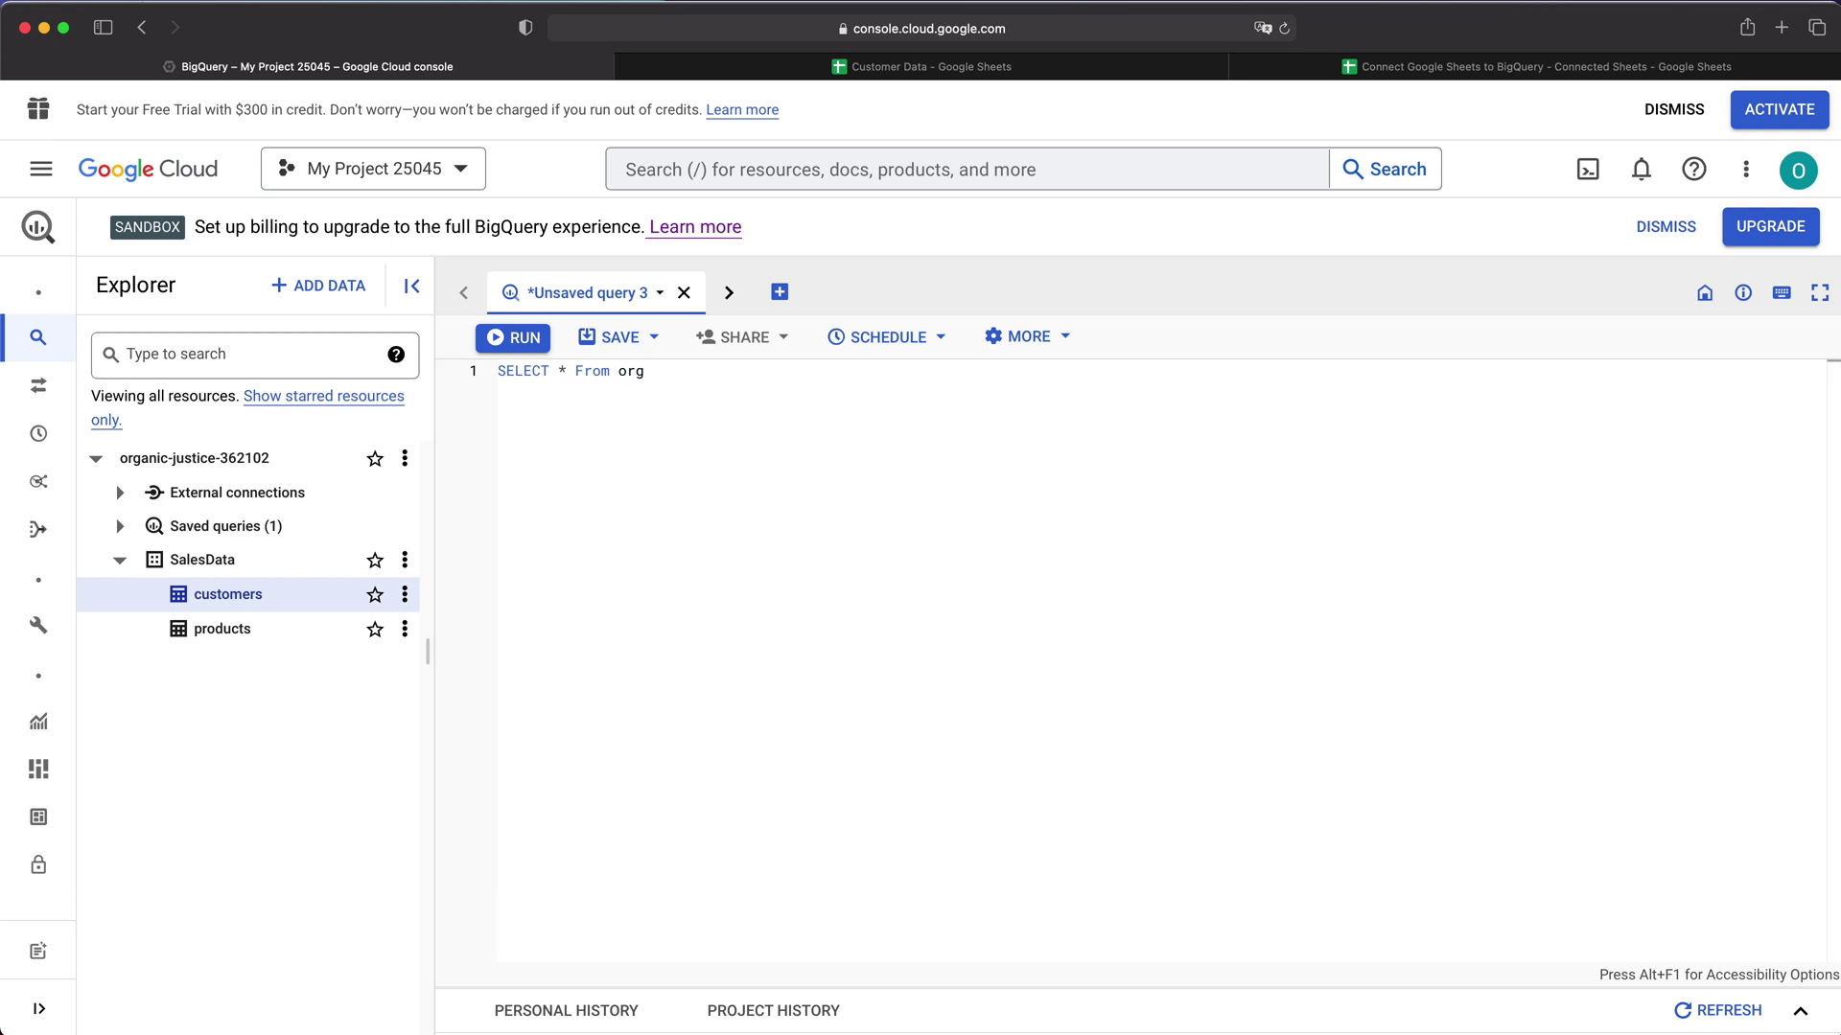
pyautogui.press('Tab')
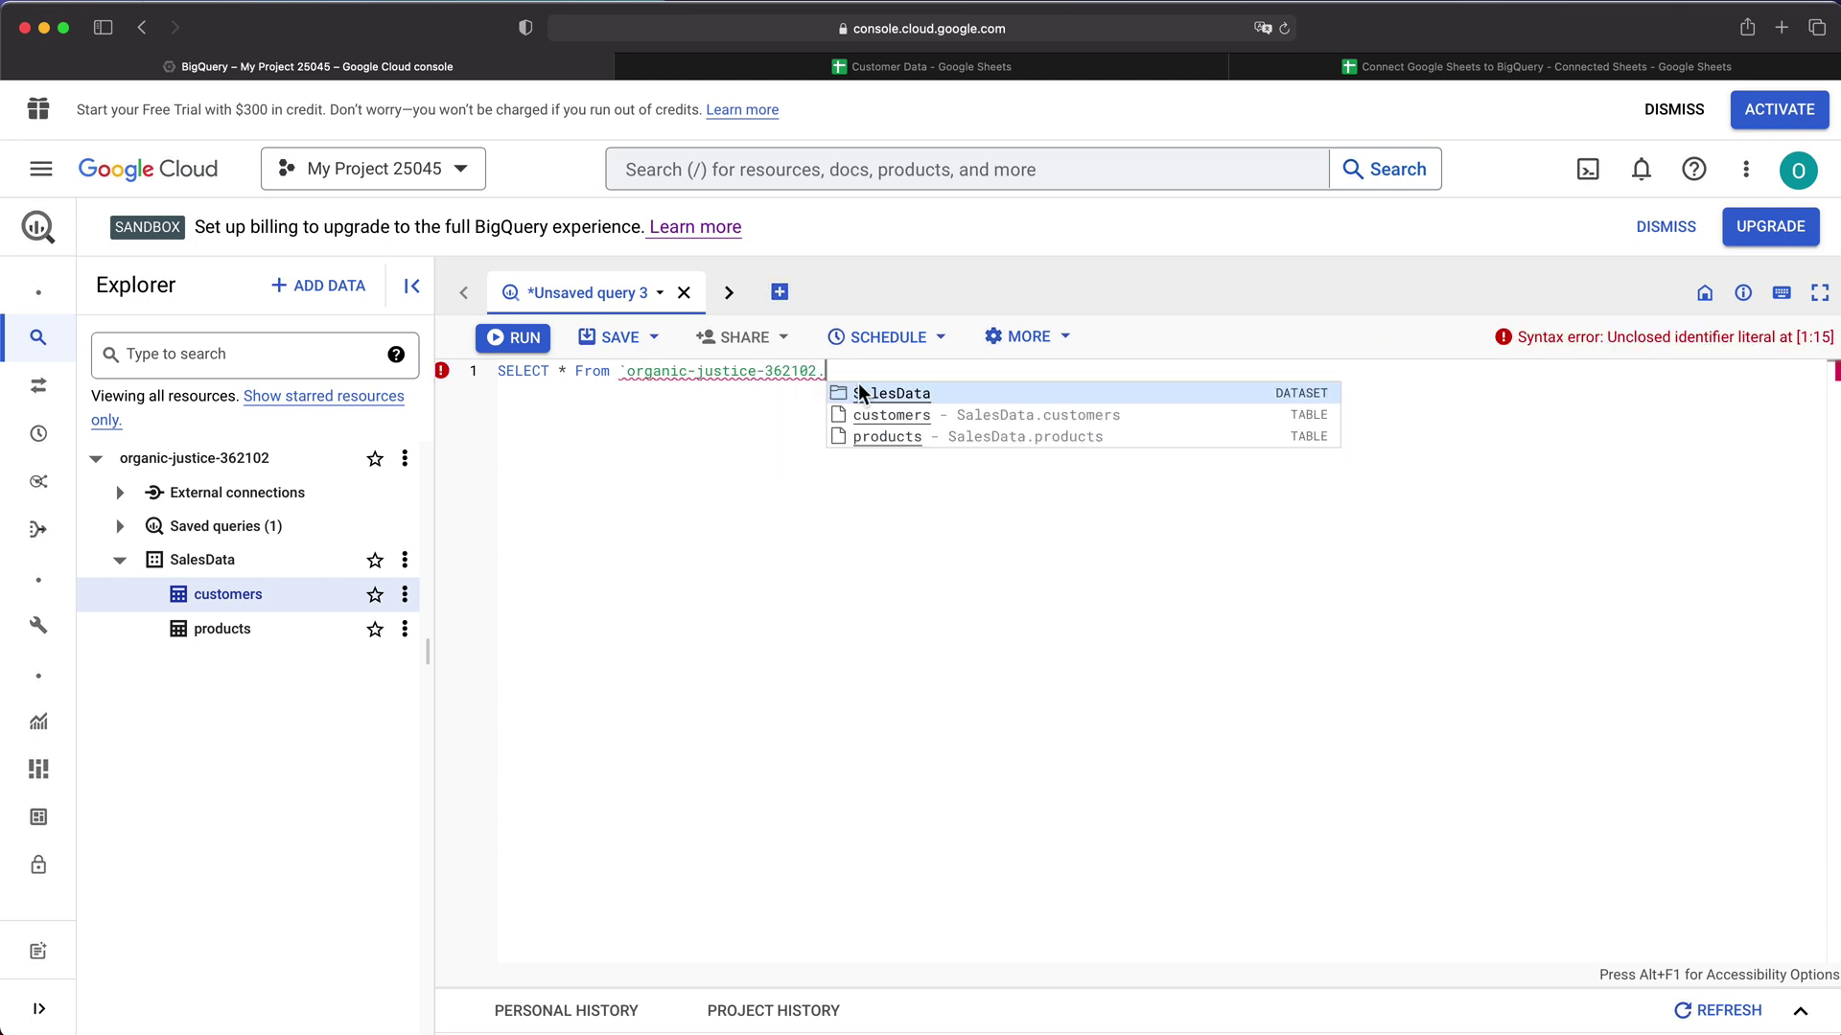
pyautogui.click(882, 397)
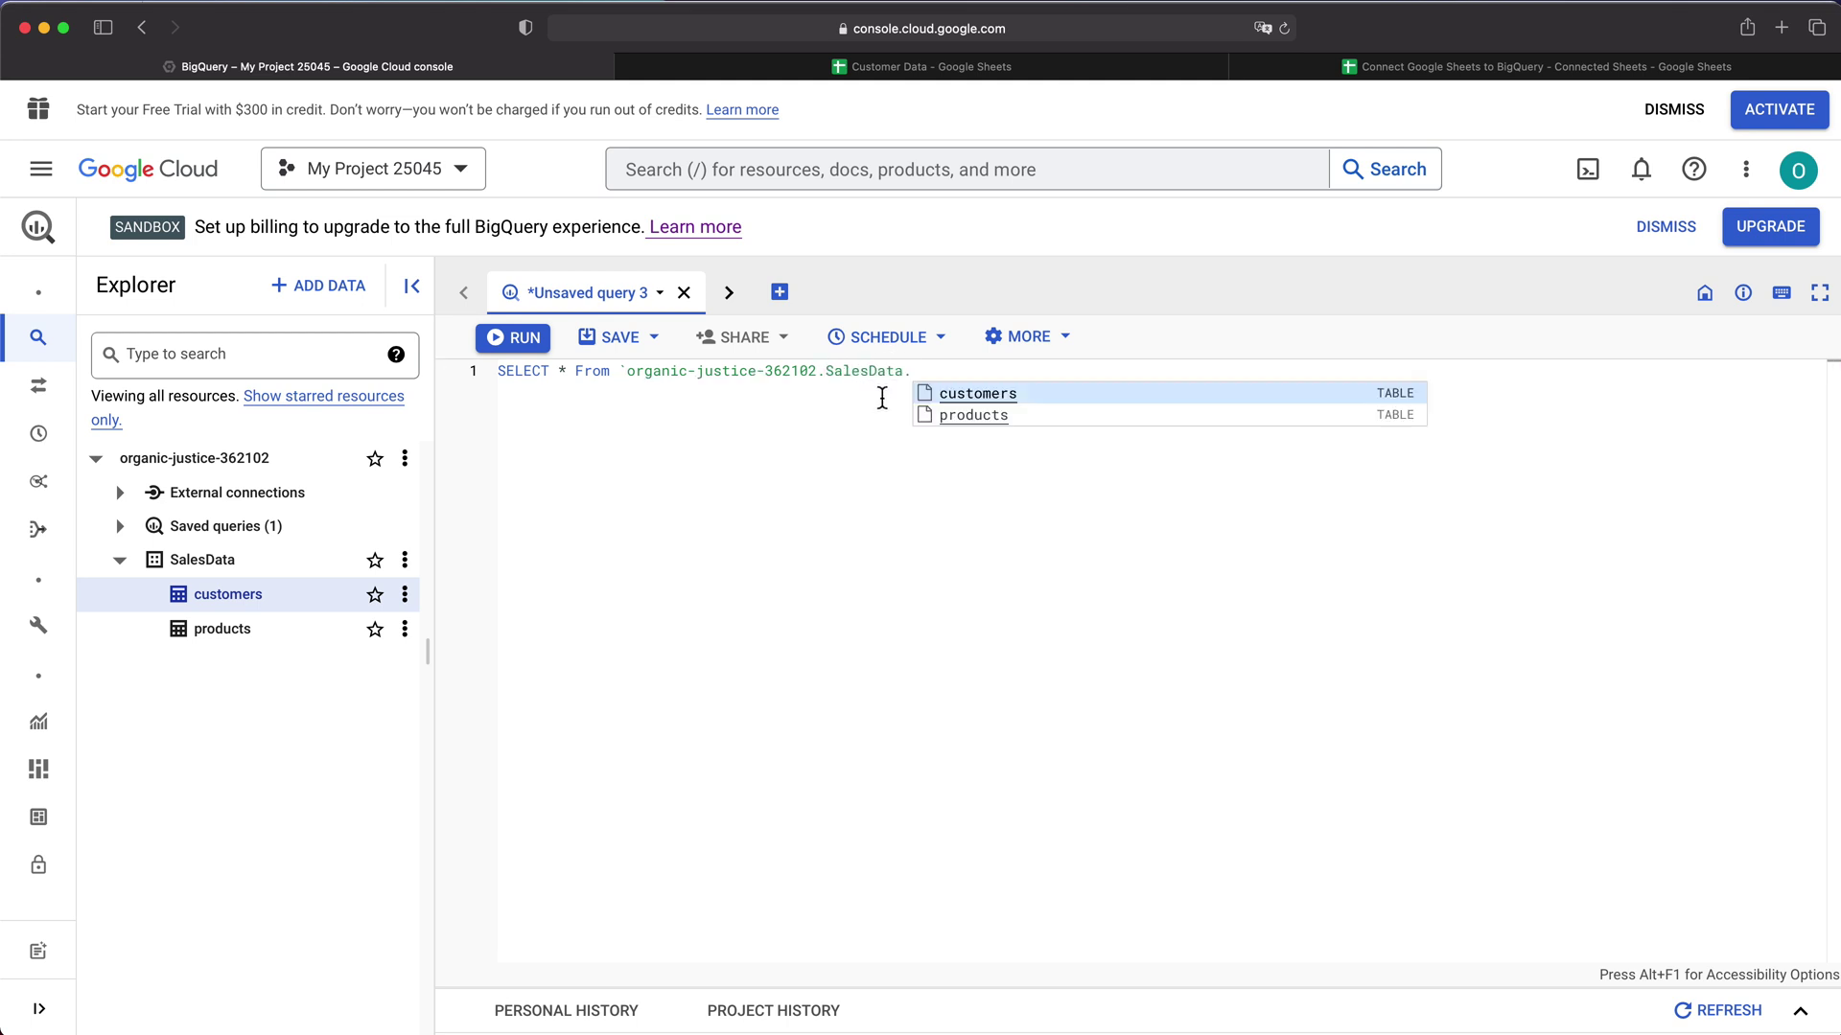
pyautogui.click(1028, 406)
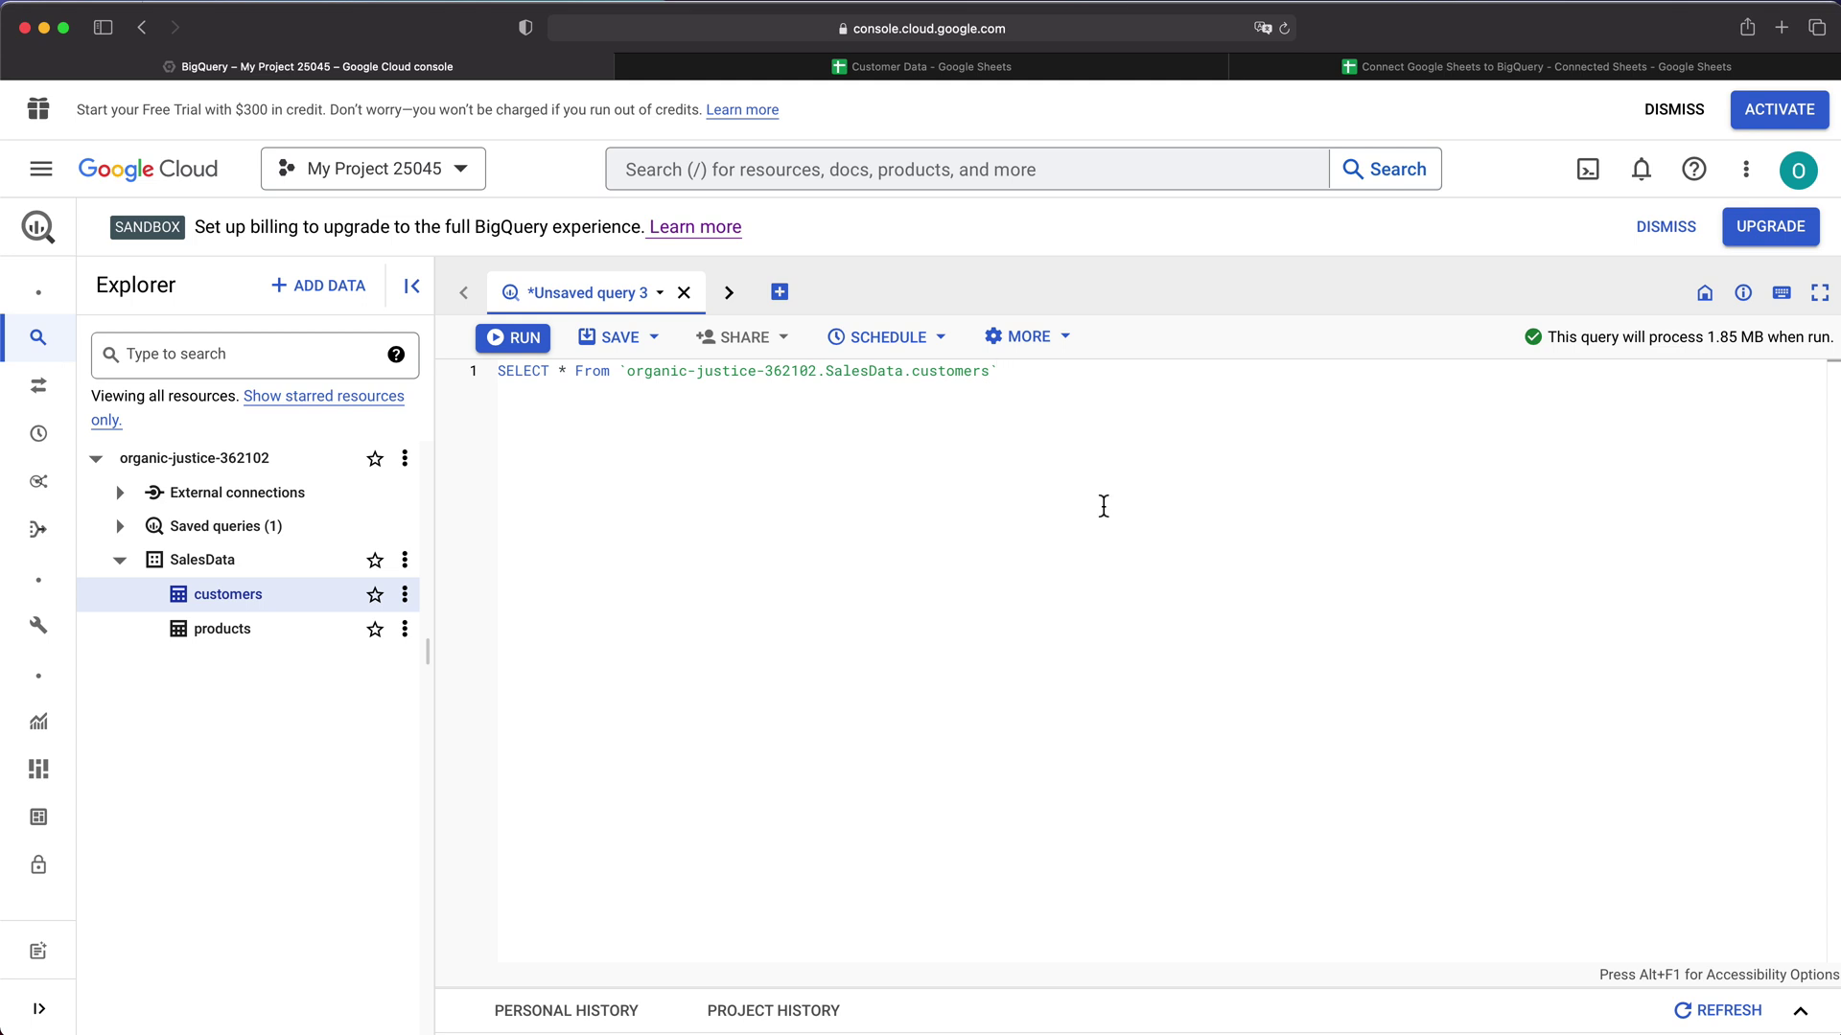
pyautogui.write(';')
# Run the customers query and check the results' row count and the address and state columns.
pyautogui.click(524, 340)
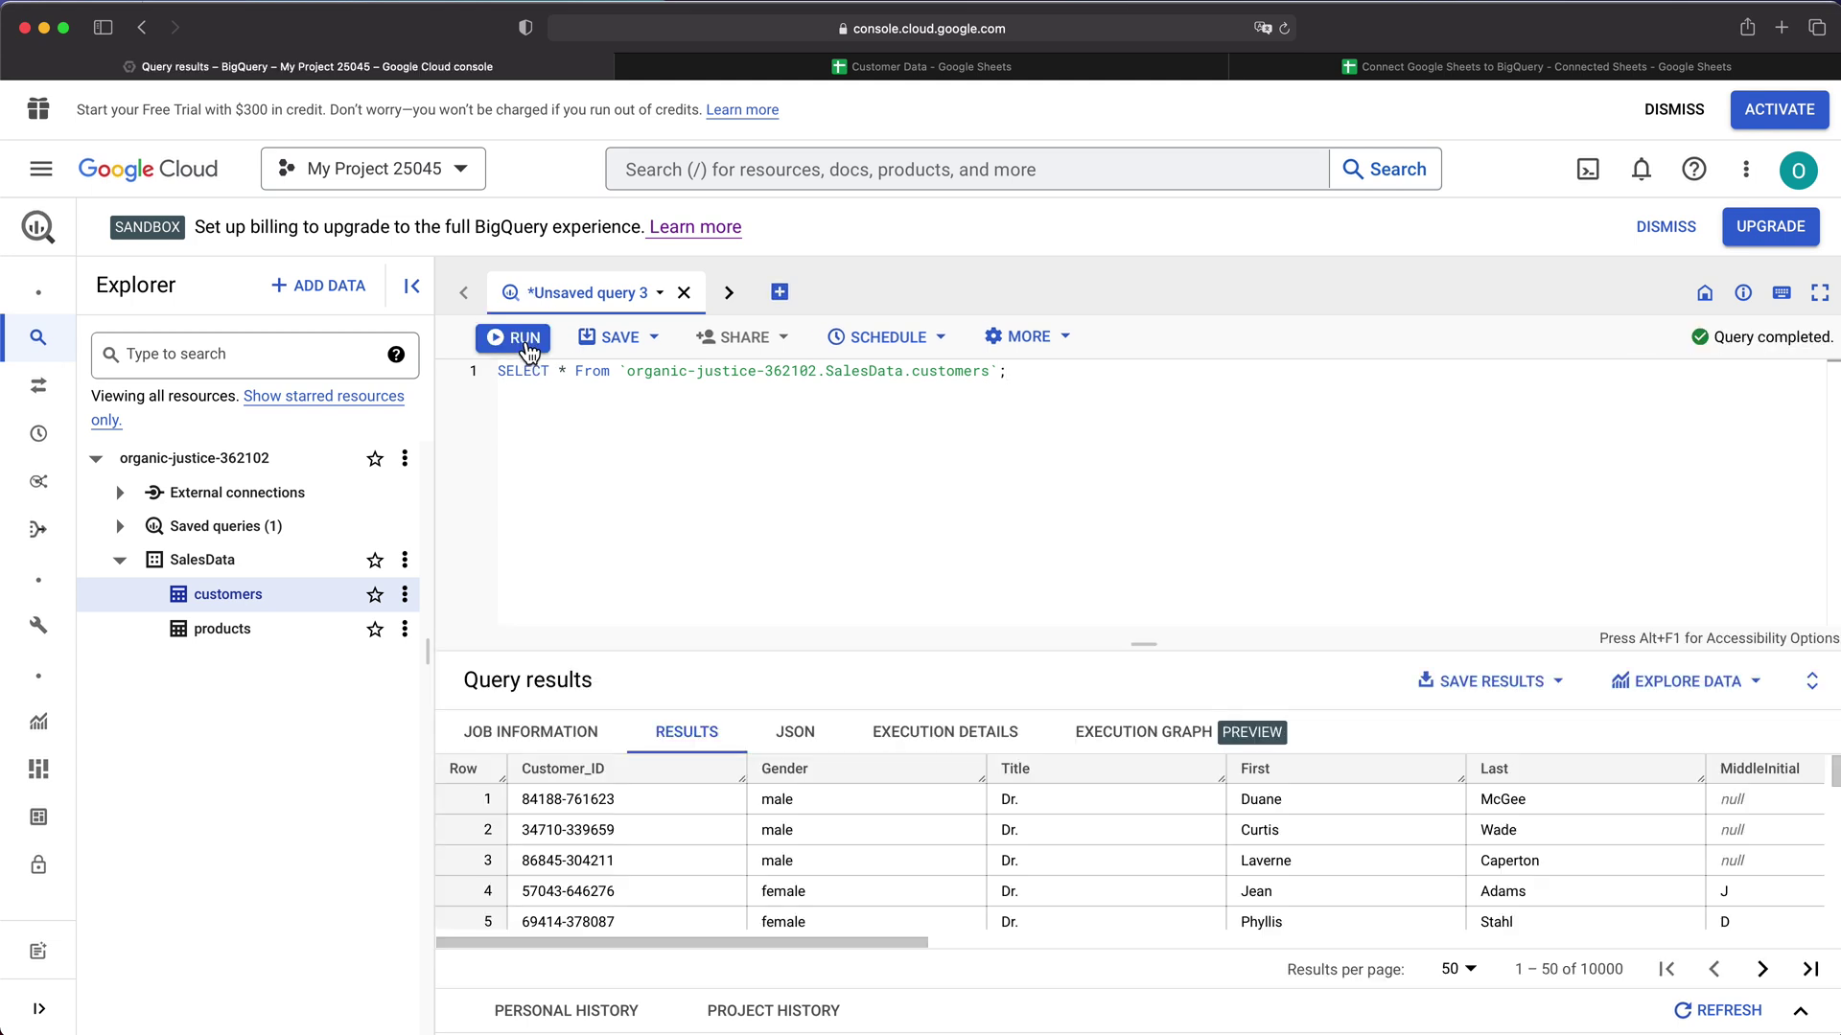
pyautogui.doubleClick(1588, 970)
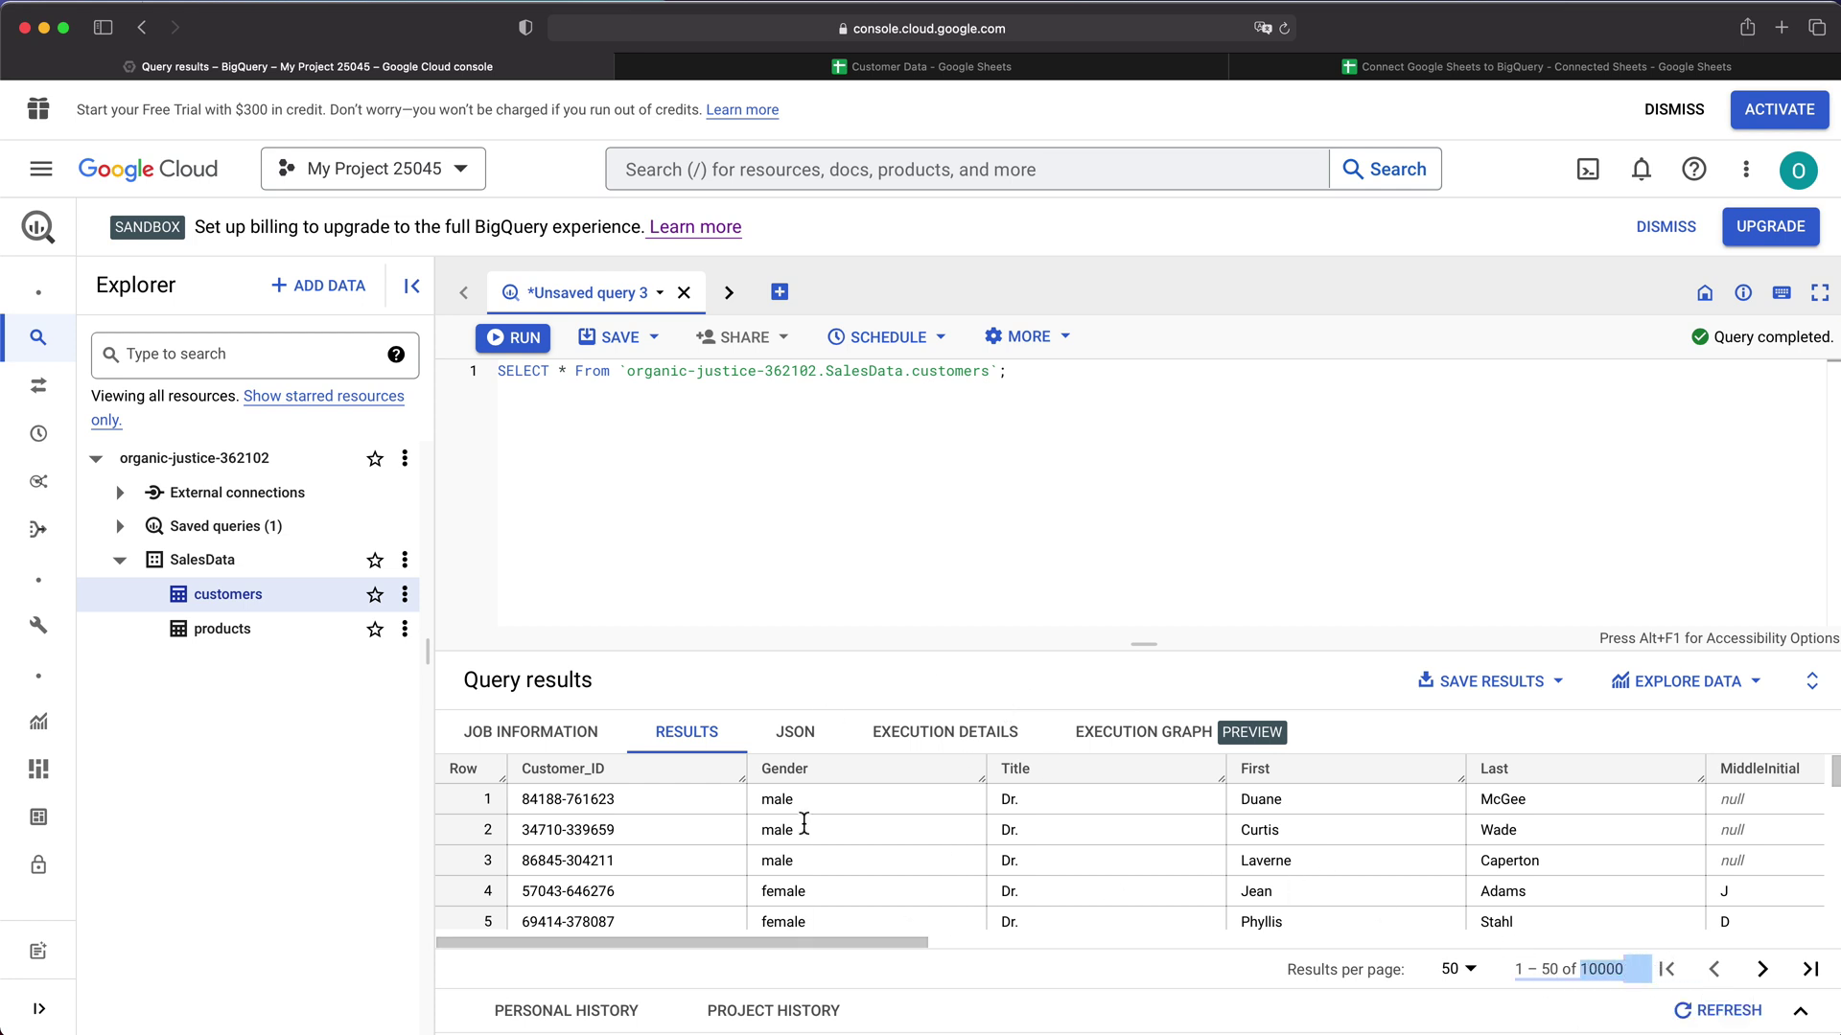
pyautogui.moveTo(883, 940); pyautogui.dragTo(1373, 946)
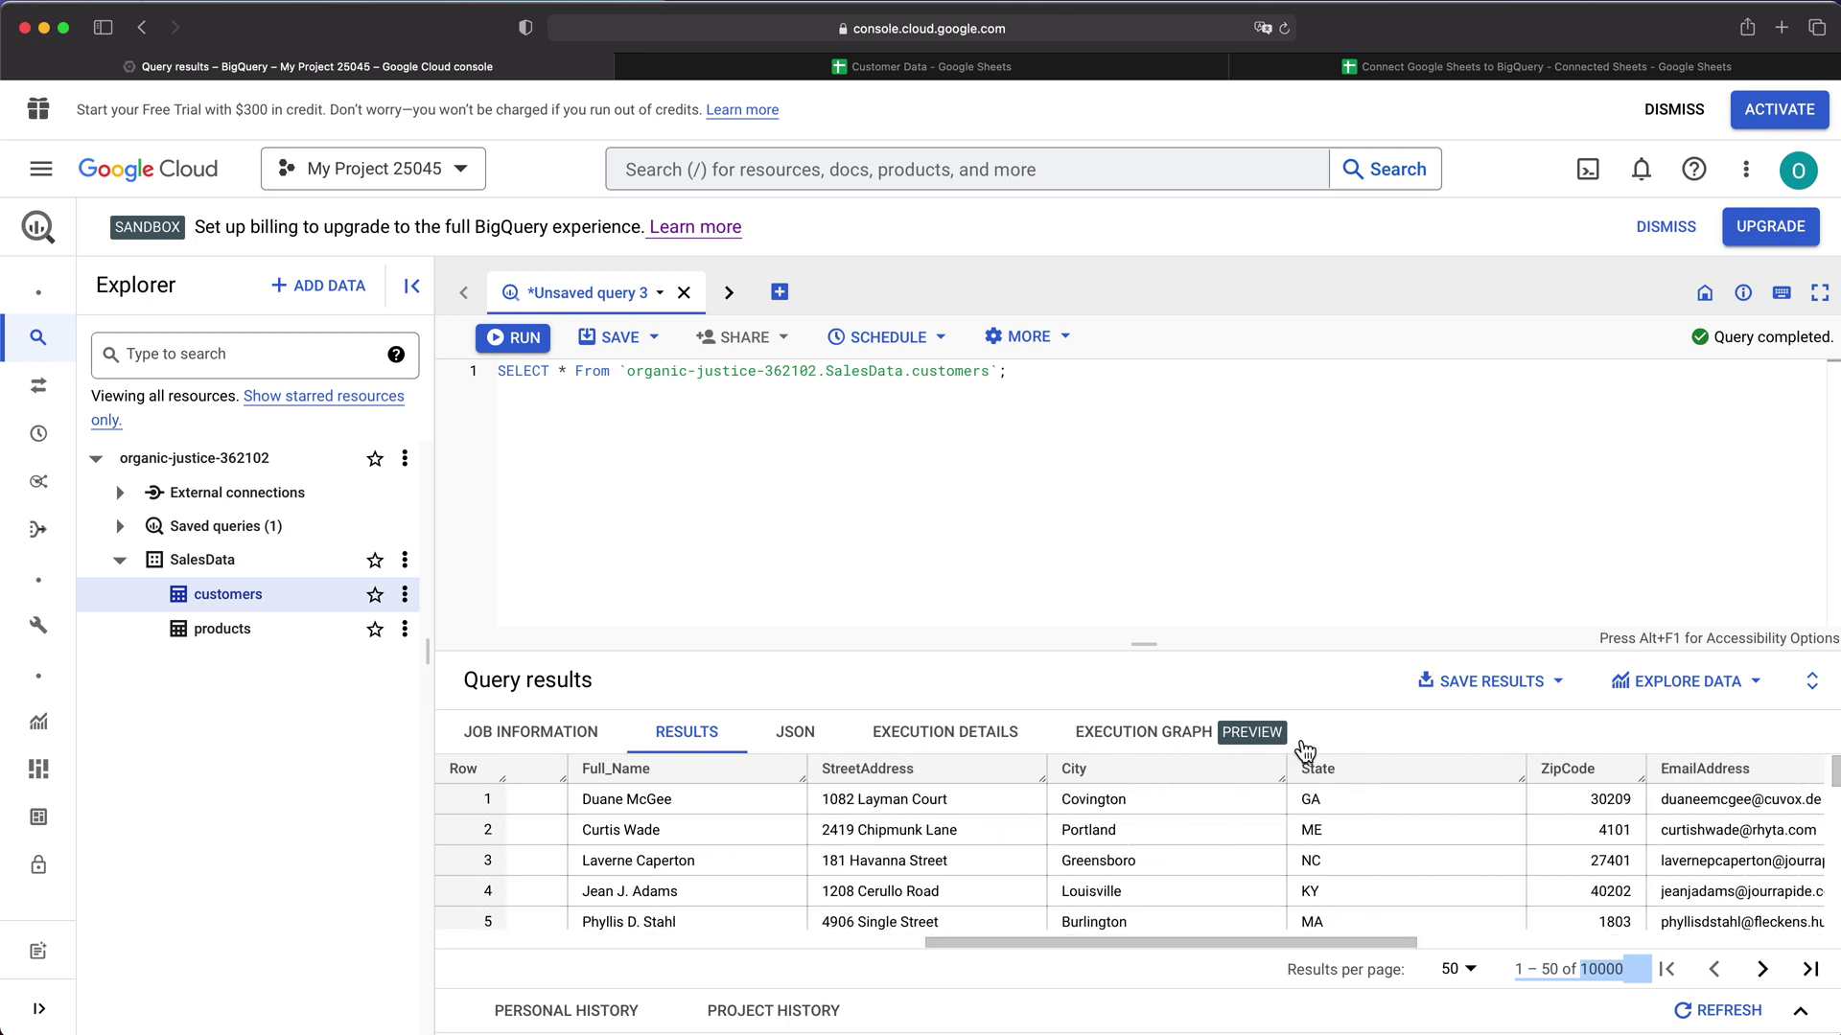
# Add a second line to the query, before the semicolon, with the filter WHERE State = 'IL'.
pyautogui.click(1003, 373)
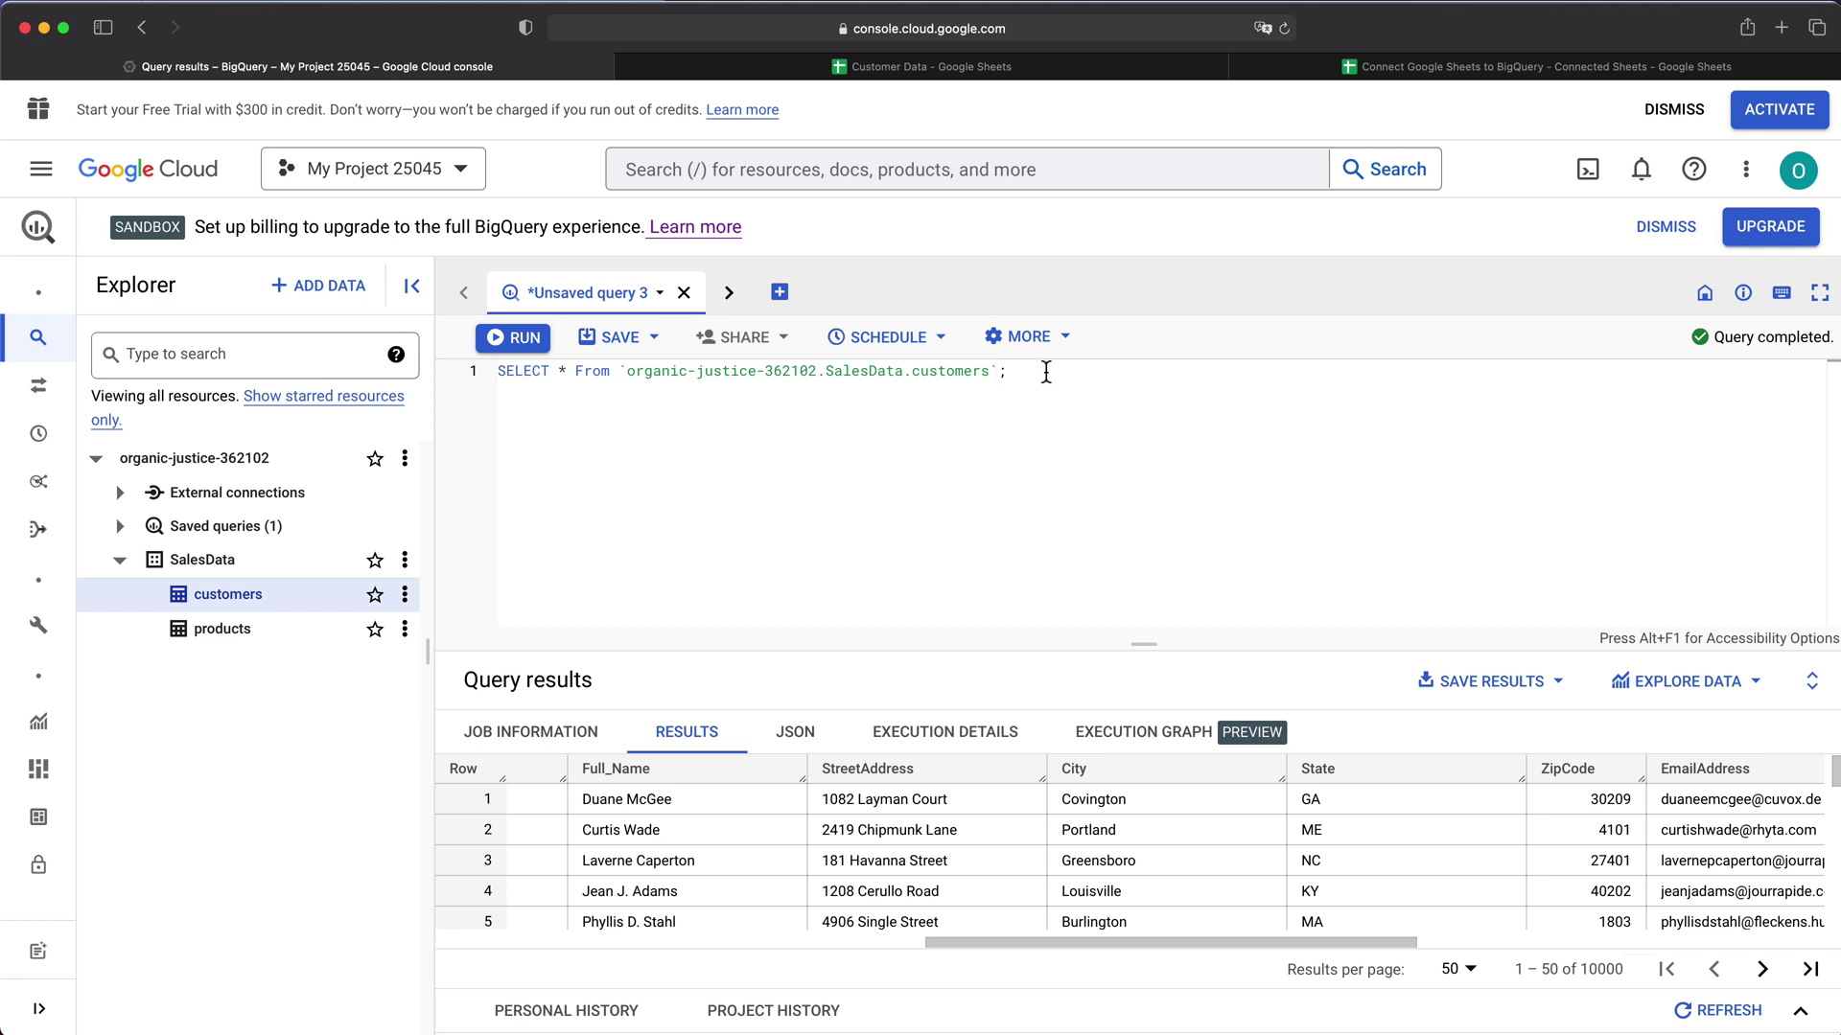
pyautogui.press('Return')
pyautogui.write('WHERE ')
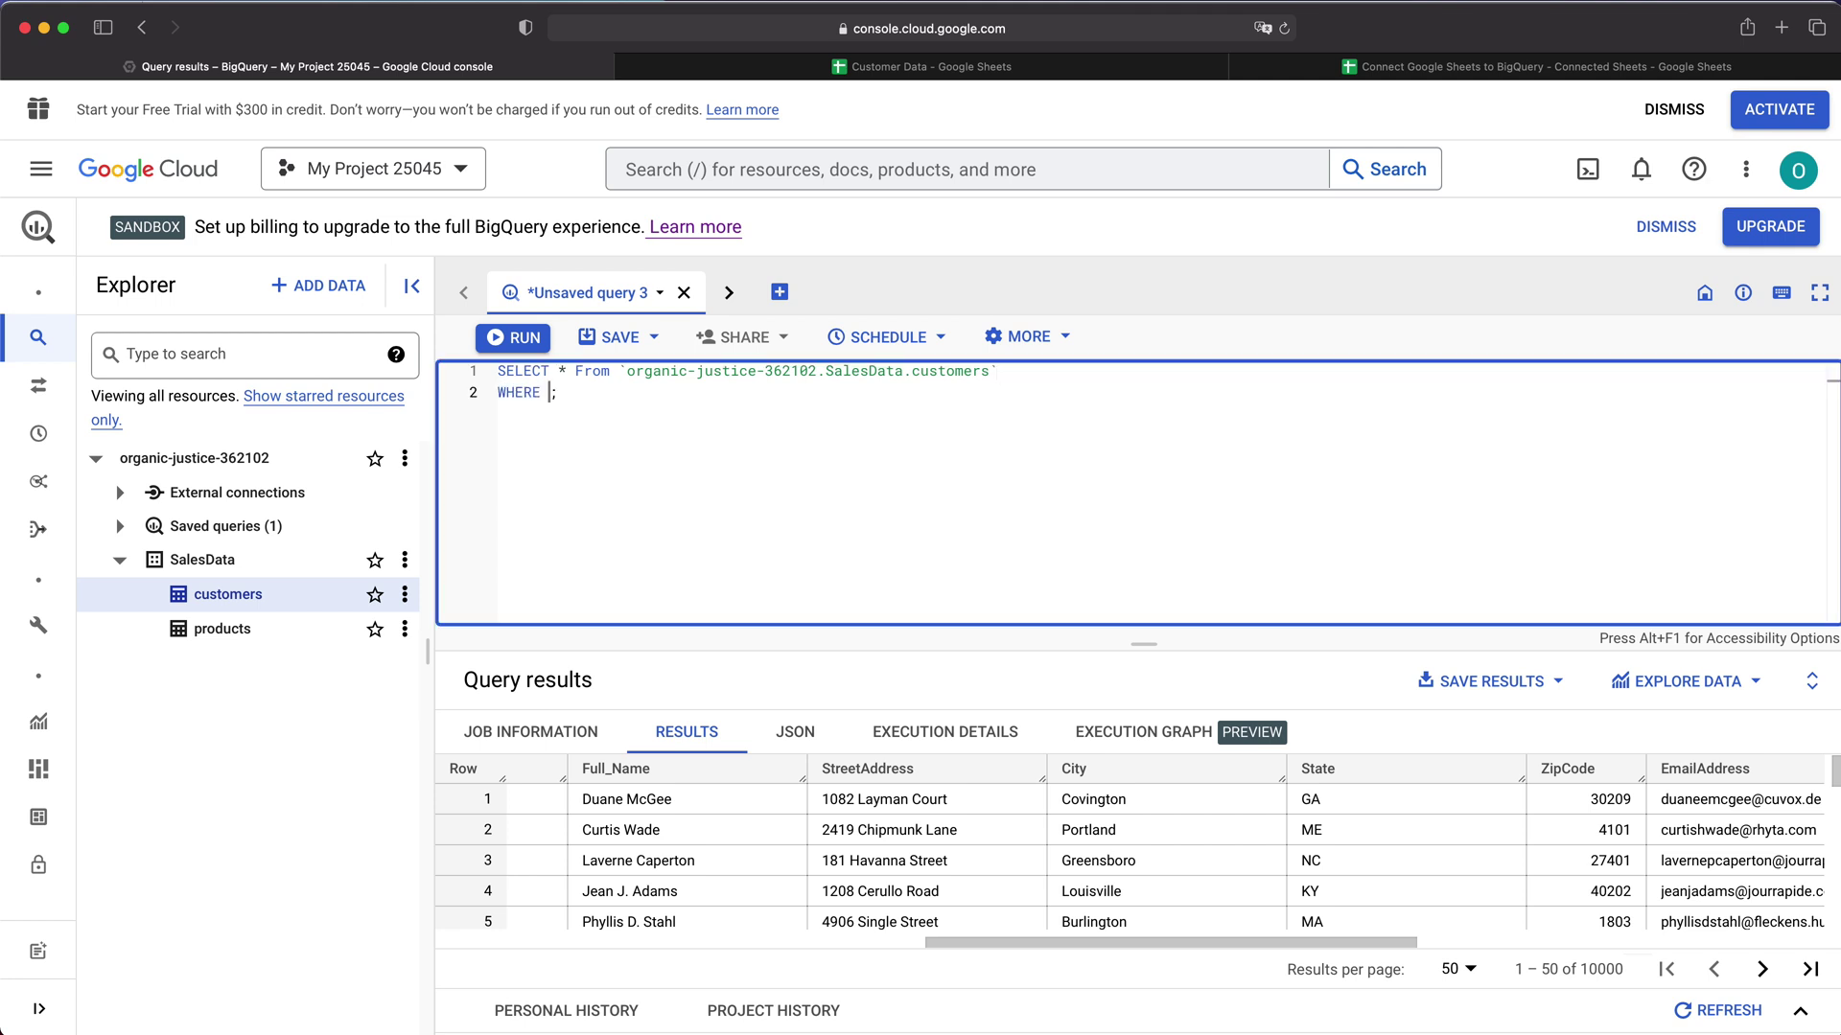
pyautogui.write('State ')
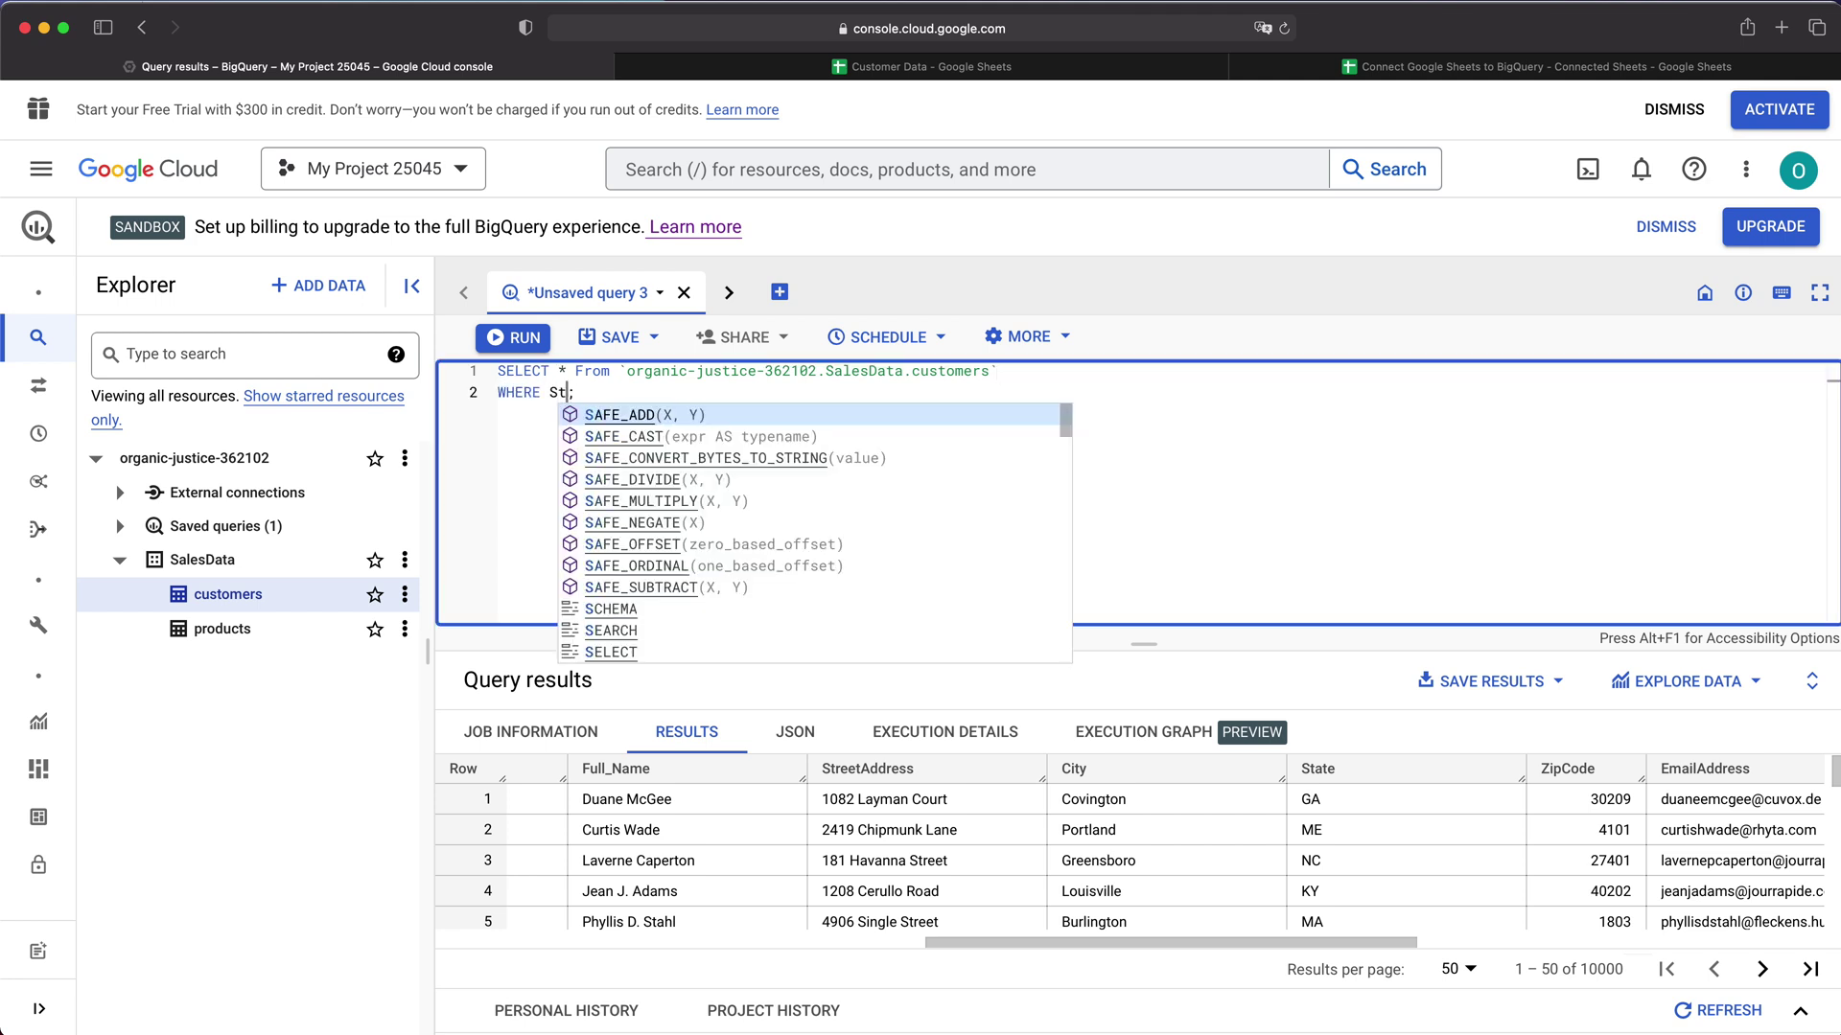
pyautogui.write("= 'IL")
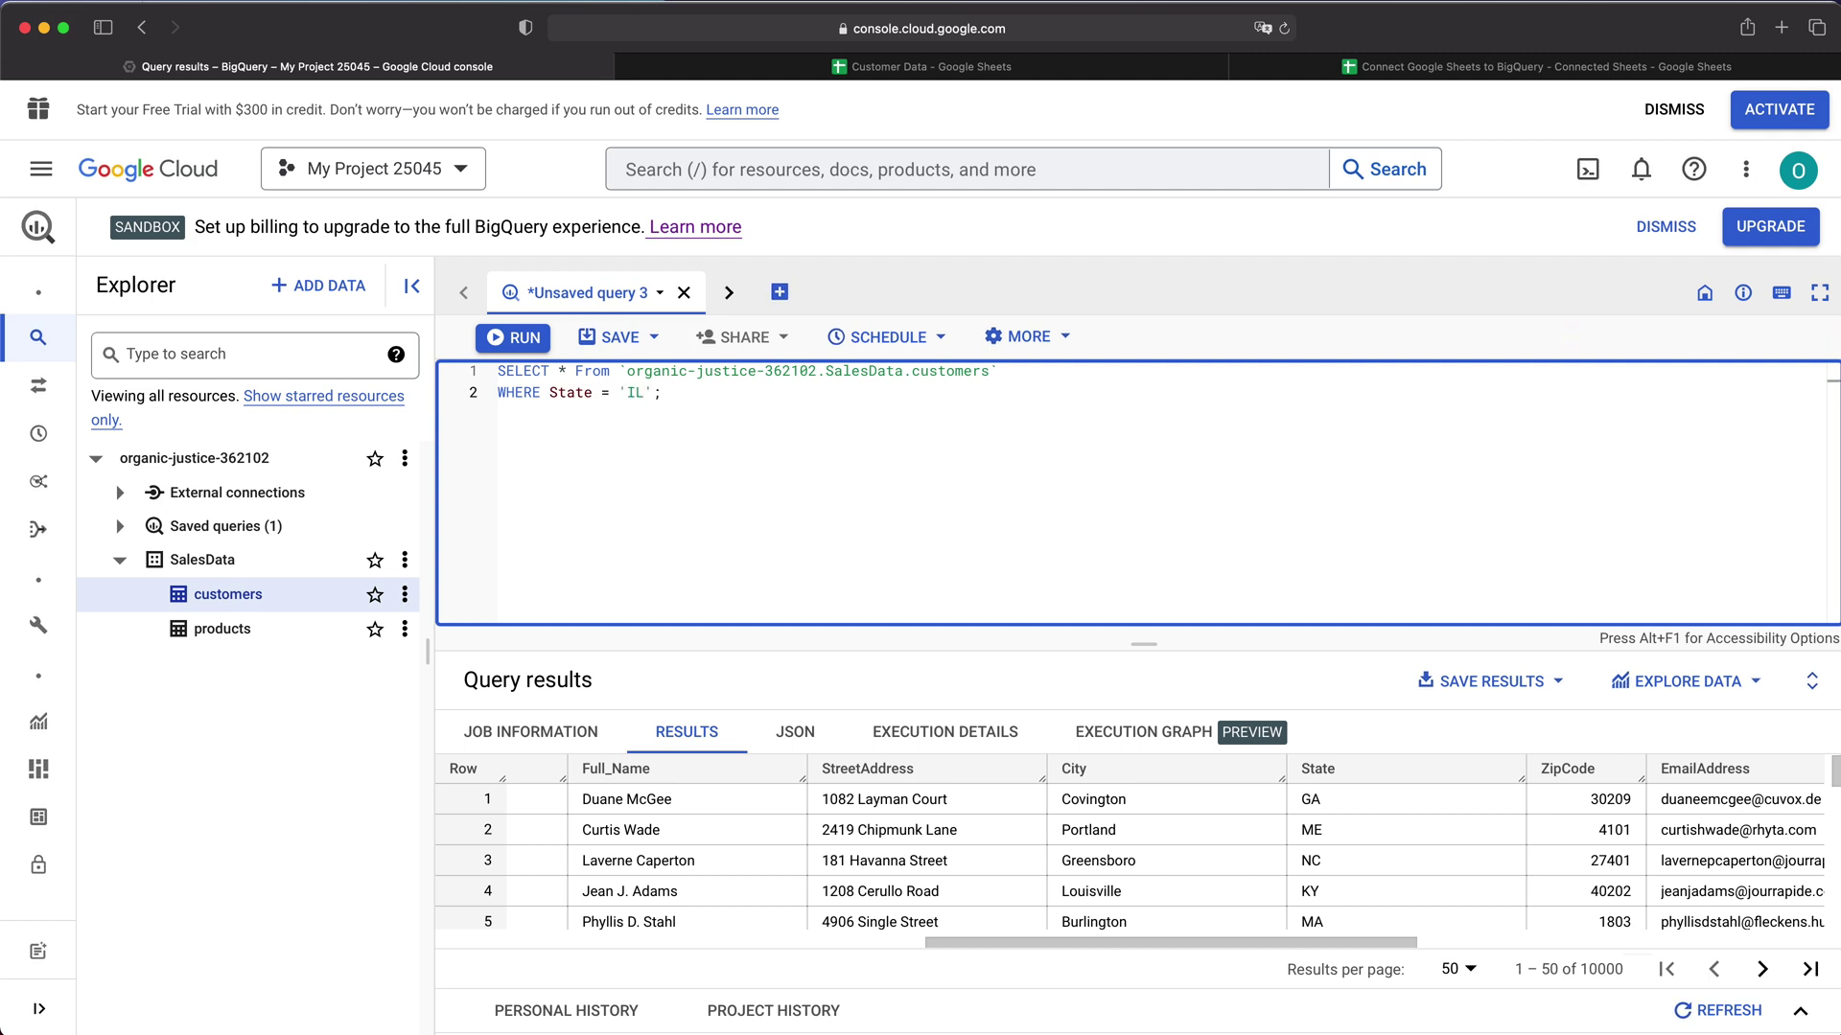
# Run the filtered query and check its row count and the State column of the results.
pyautogui.click(521, 347)
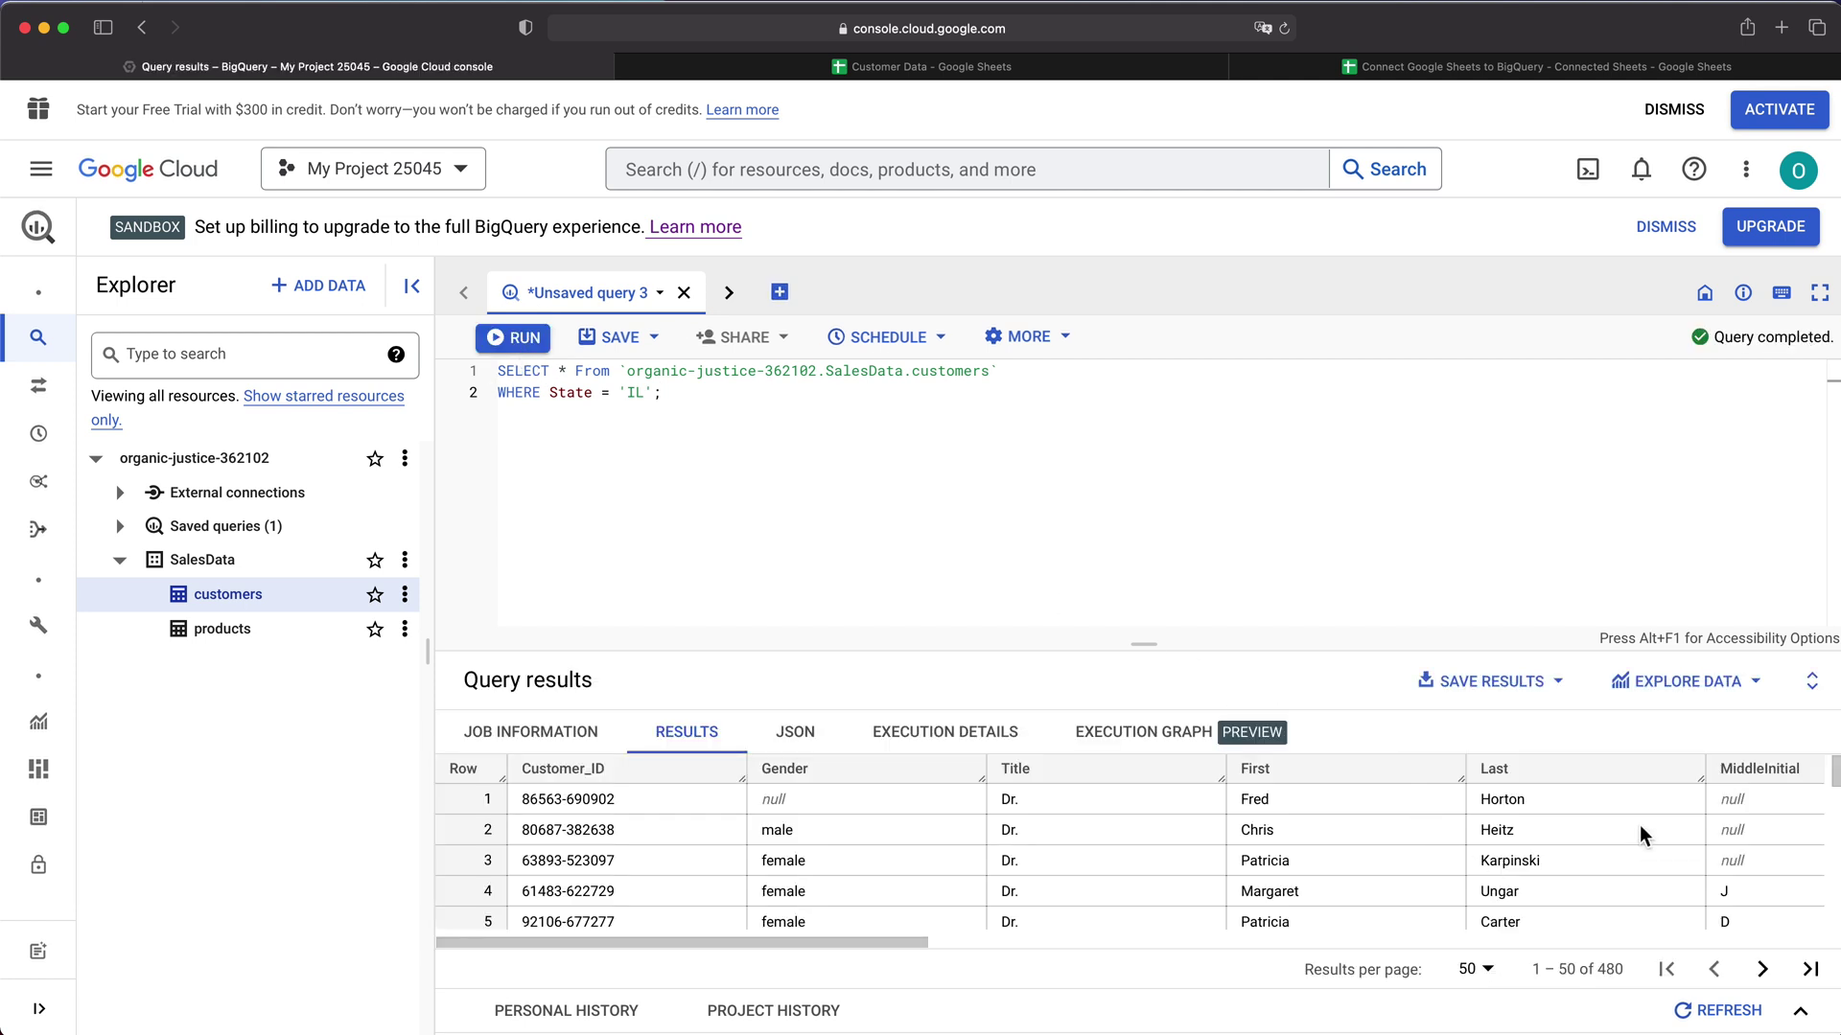
pyautogui.tripleClick(1599, 969)
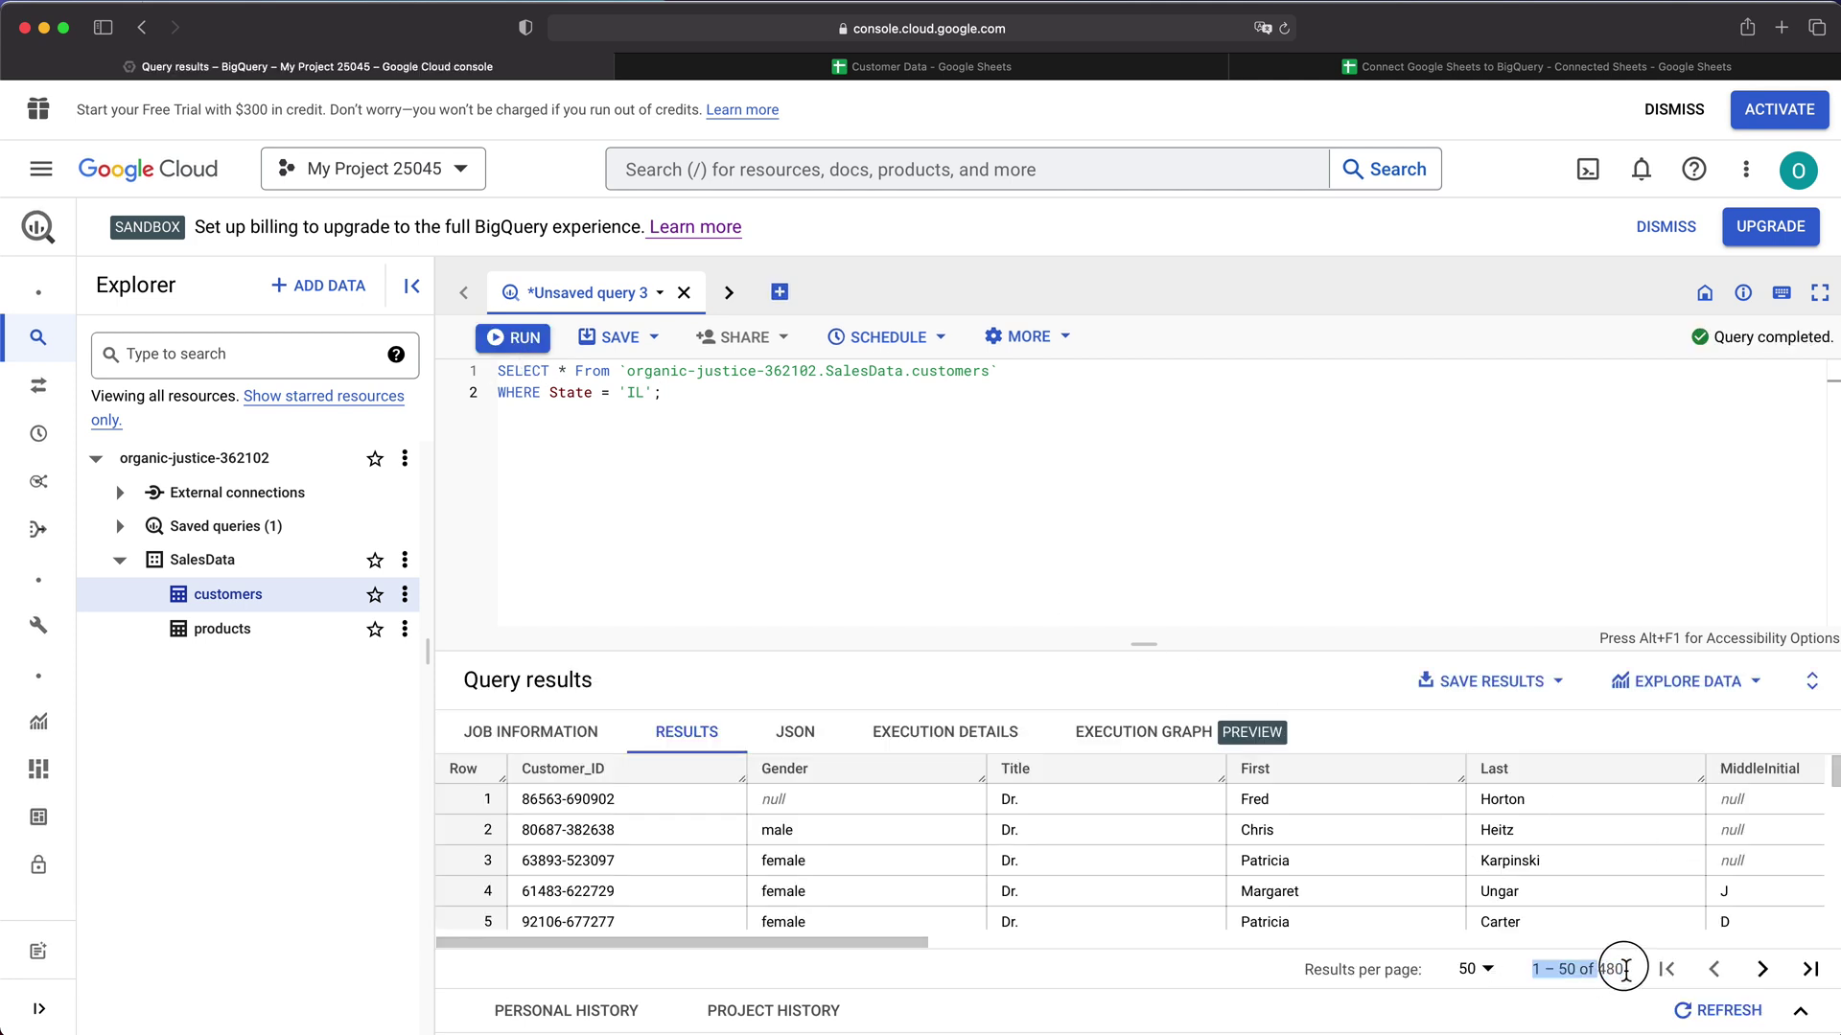
pyautogui.moveTo(877, 941); pyautogui.dragTo(1323, 943)
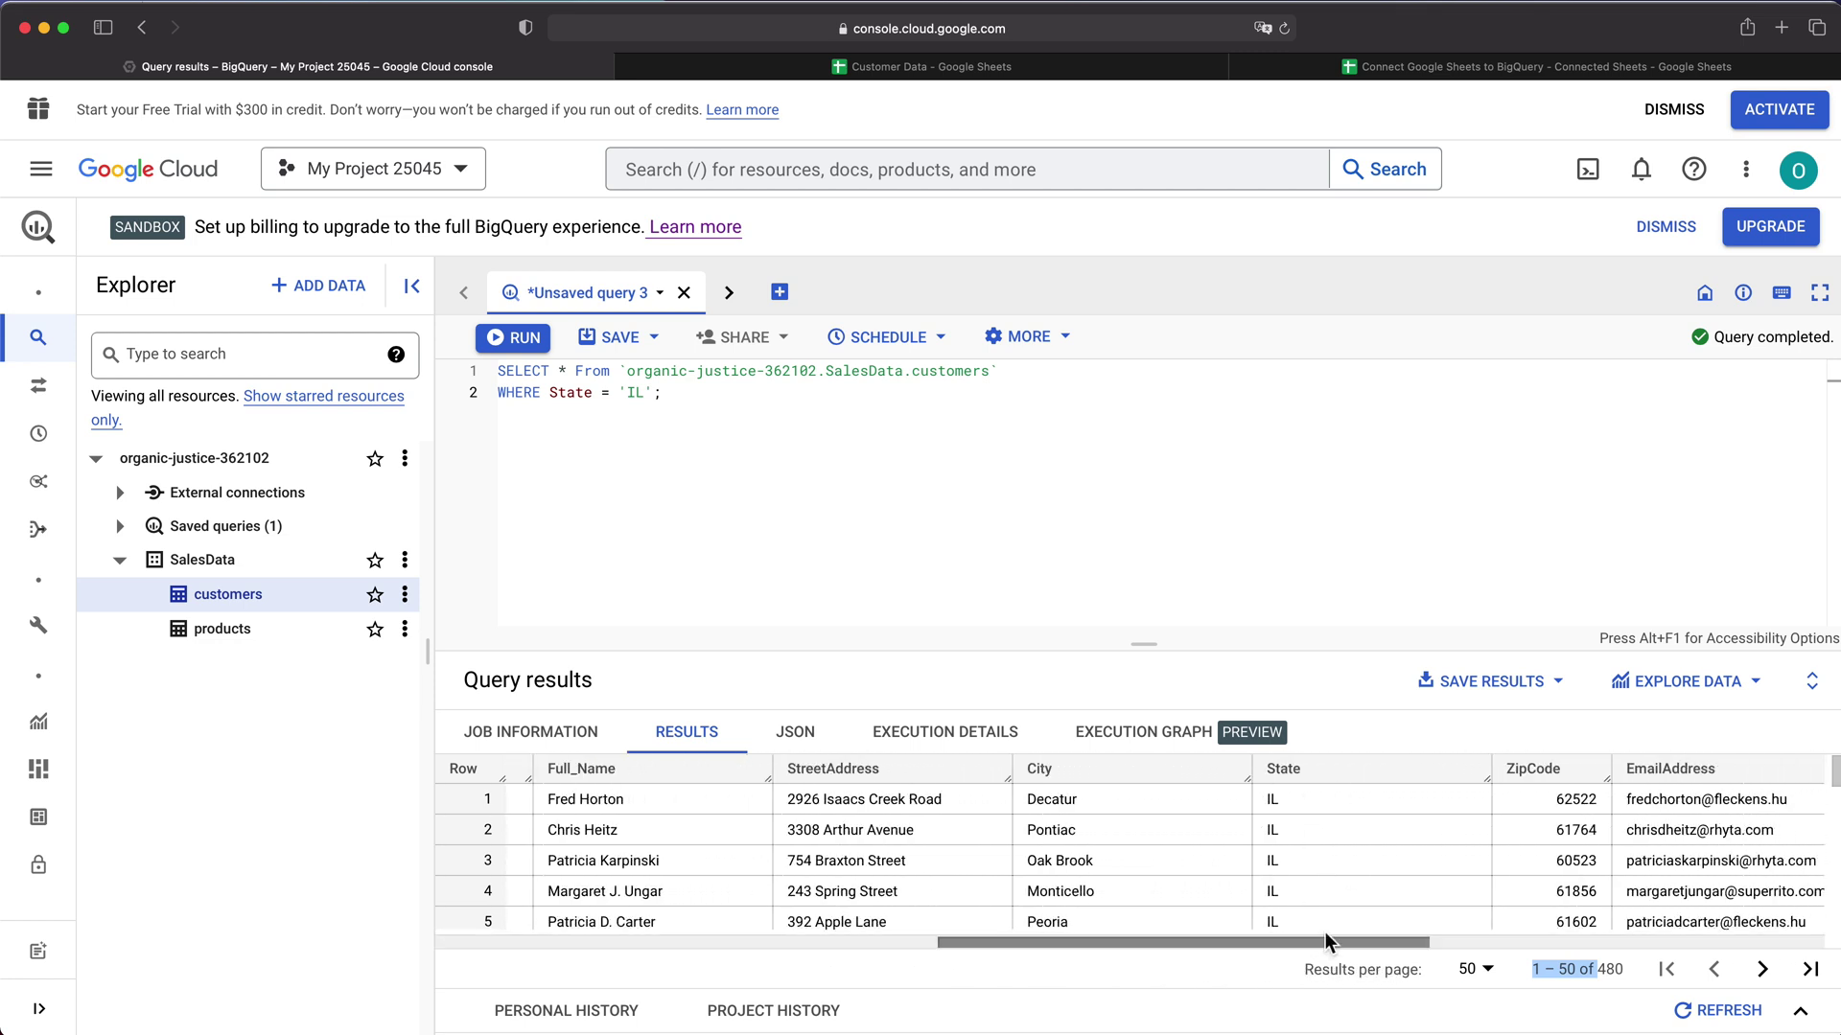
pyautogui.click(755, 509)
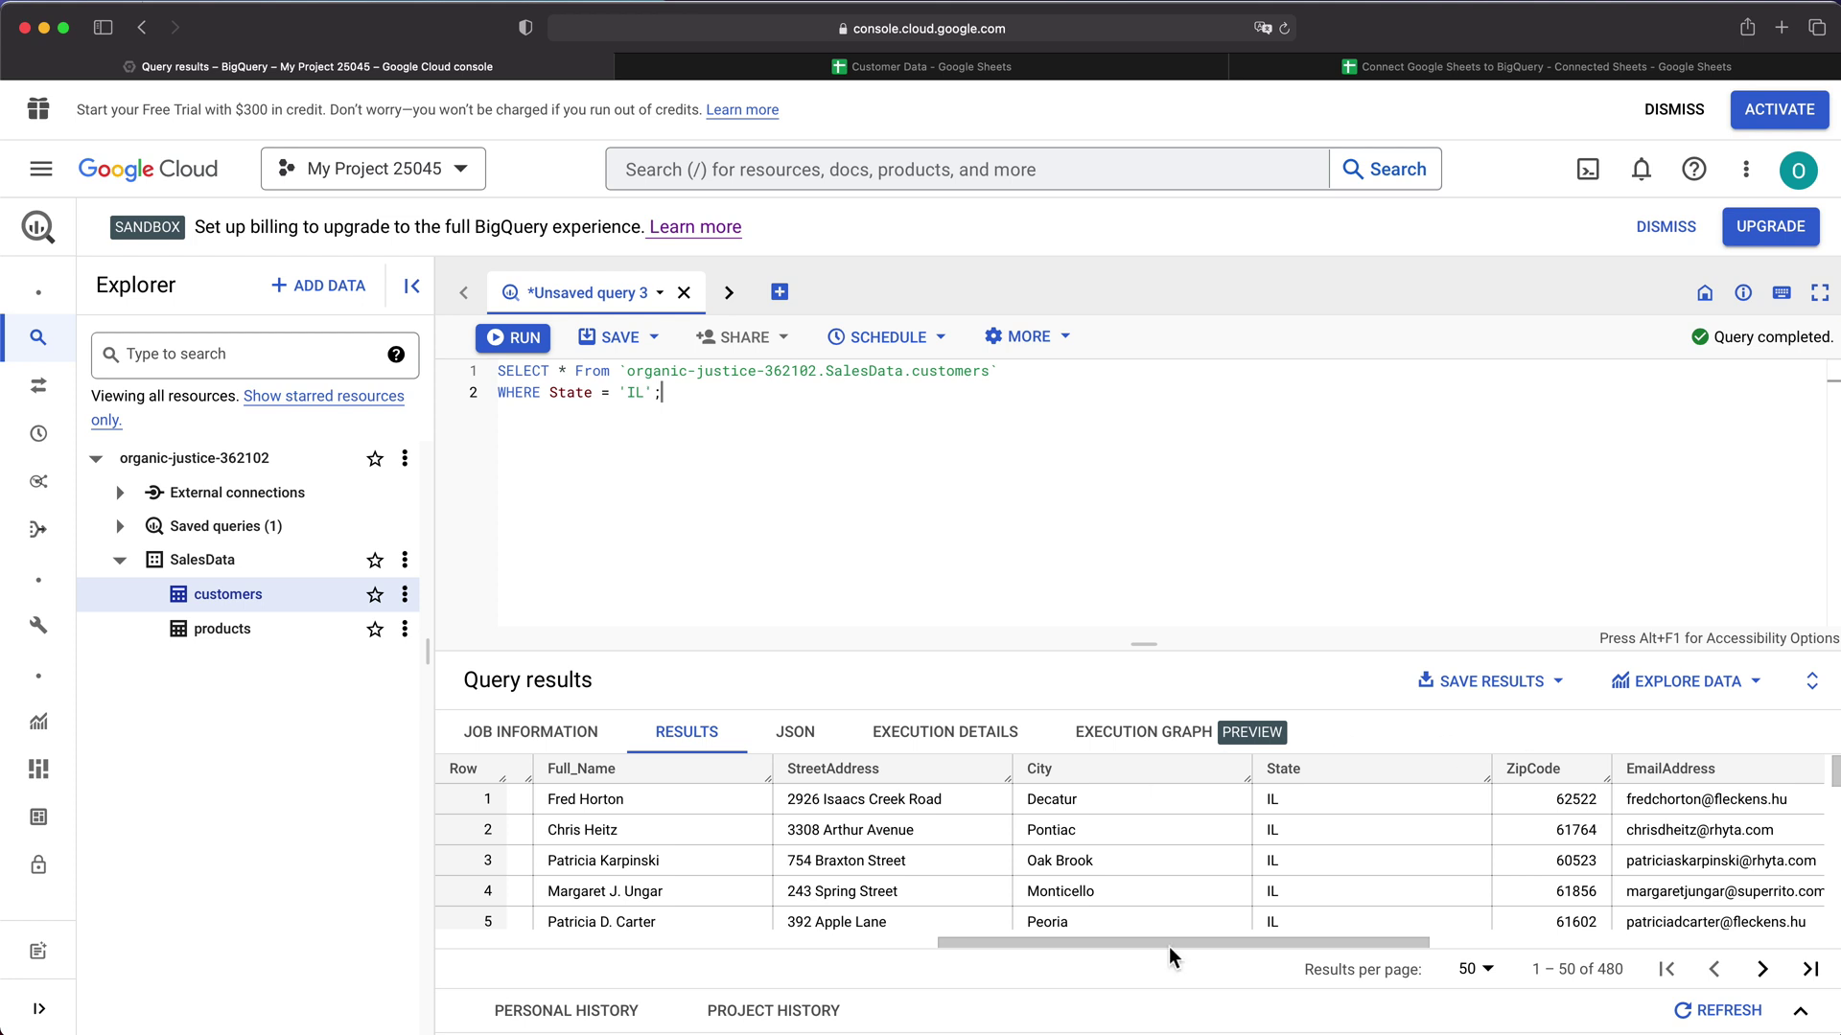
# Switch to the blank Connected Sheets spreadsheet, start a BigQuery connection to My Project 25045's SalesData dataset, and open the custom query editor.
pyautogui.click(1388, 71)
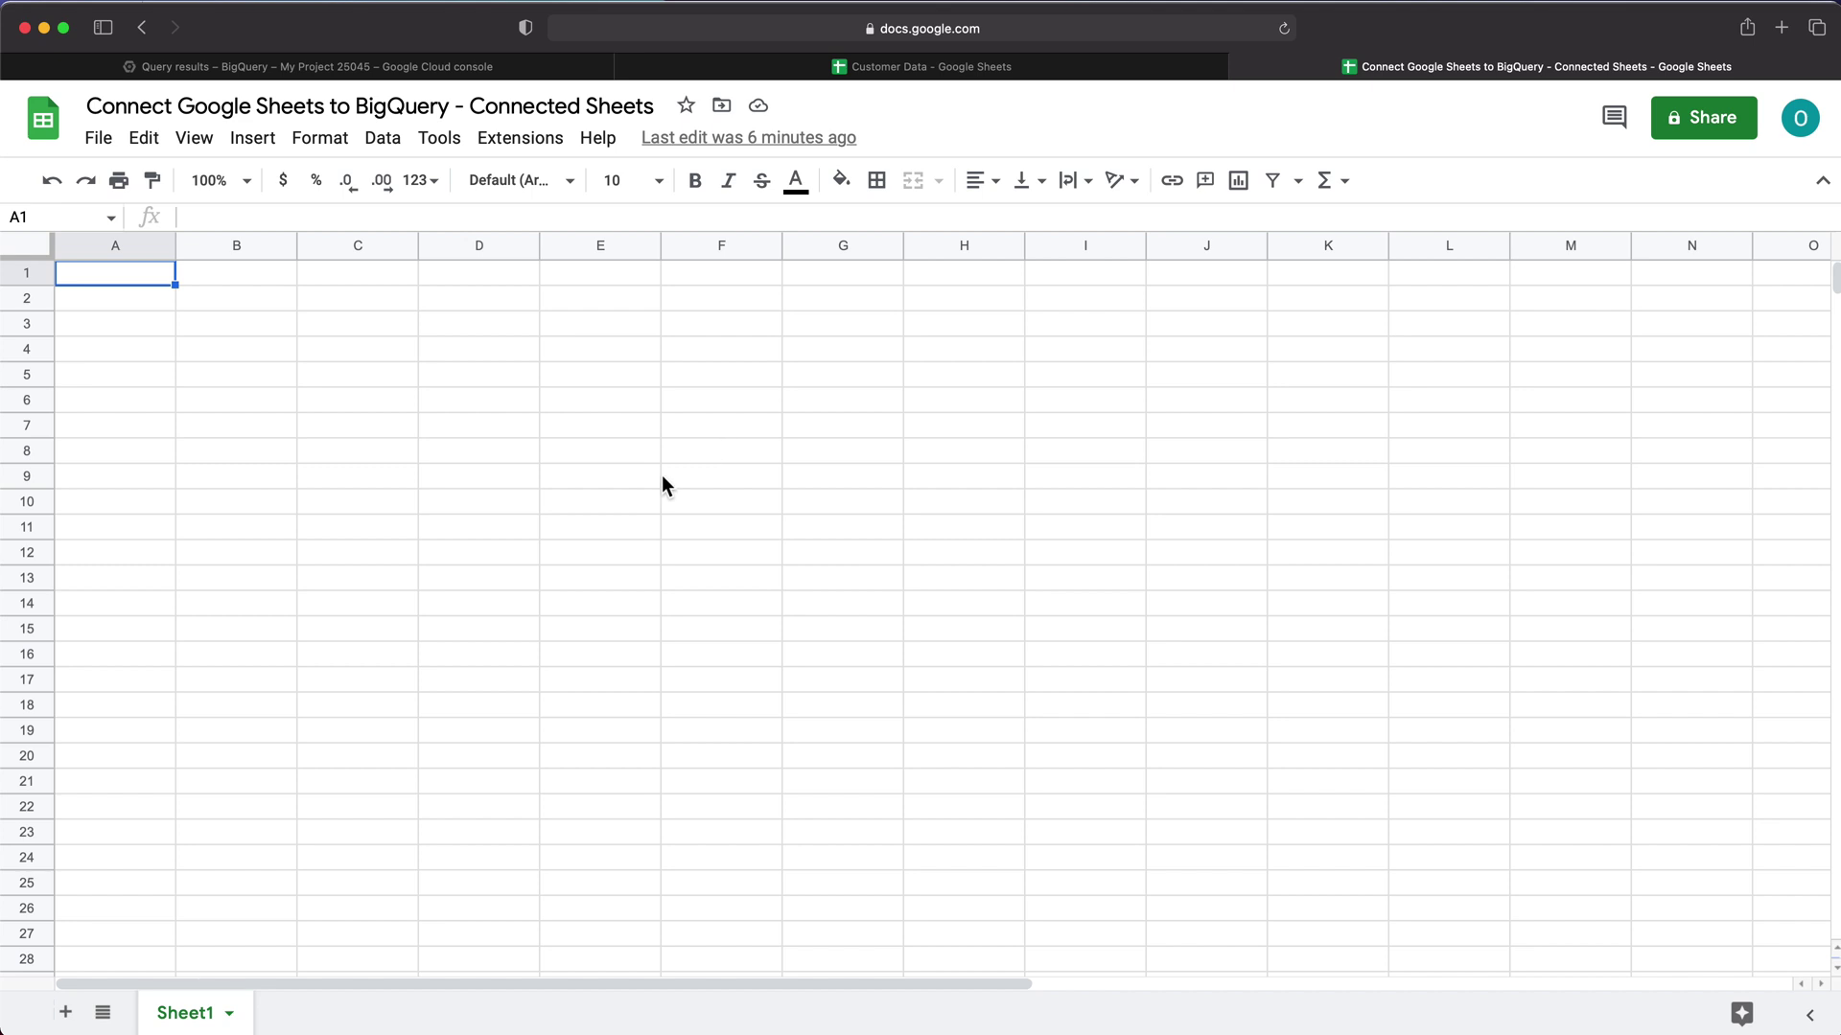
pyautogui.click(385, 140)
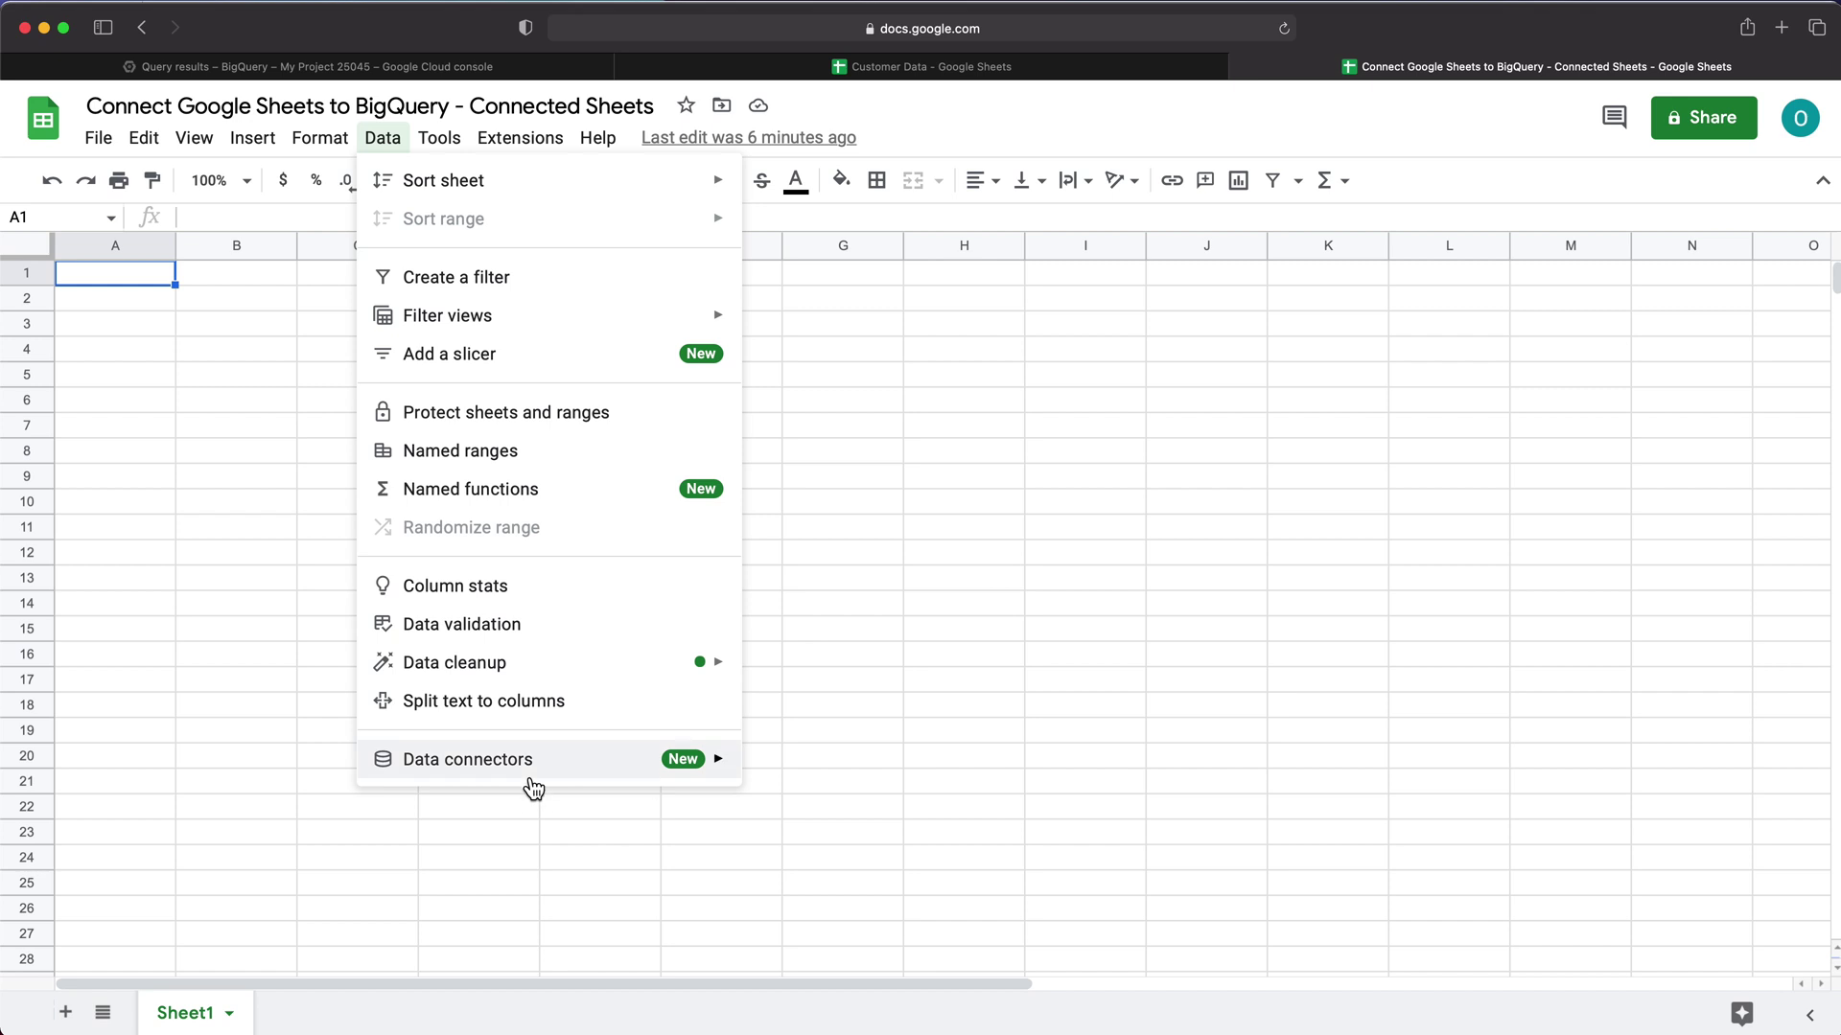
pyautogui.moveTo(533, 784)
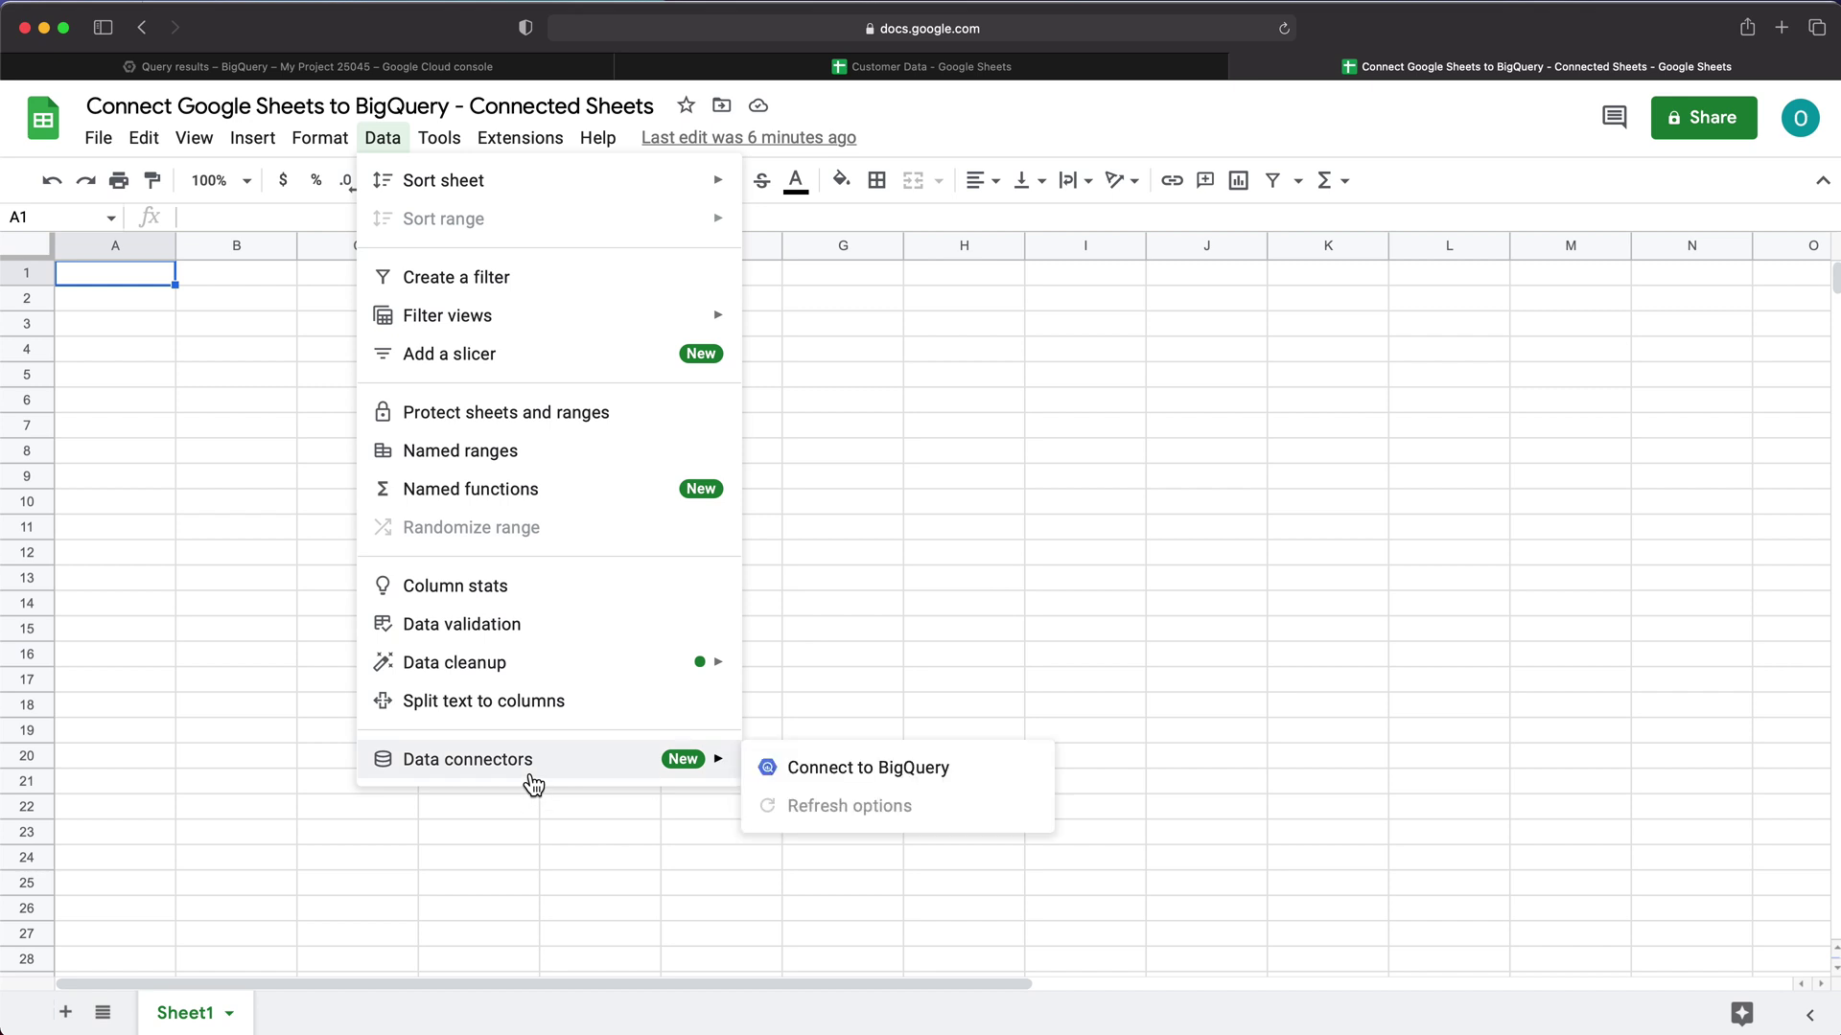
pyautogui.click(861, 781)
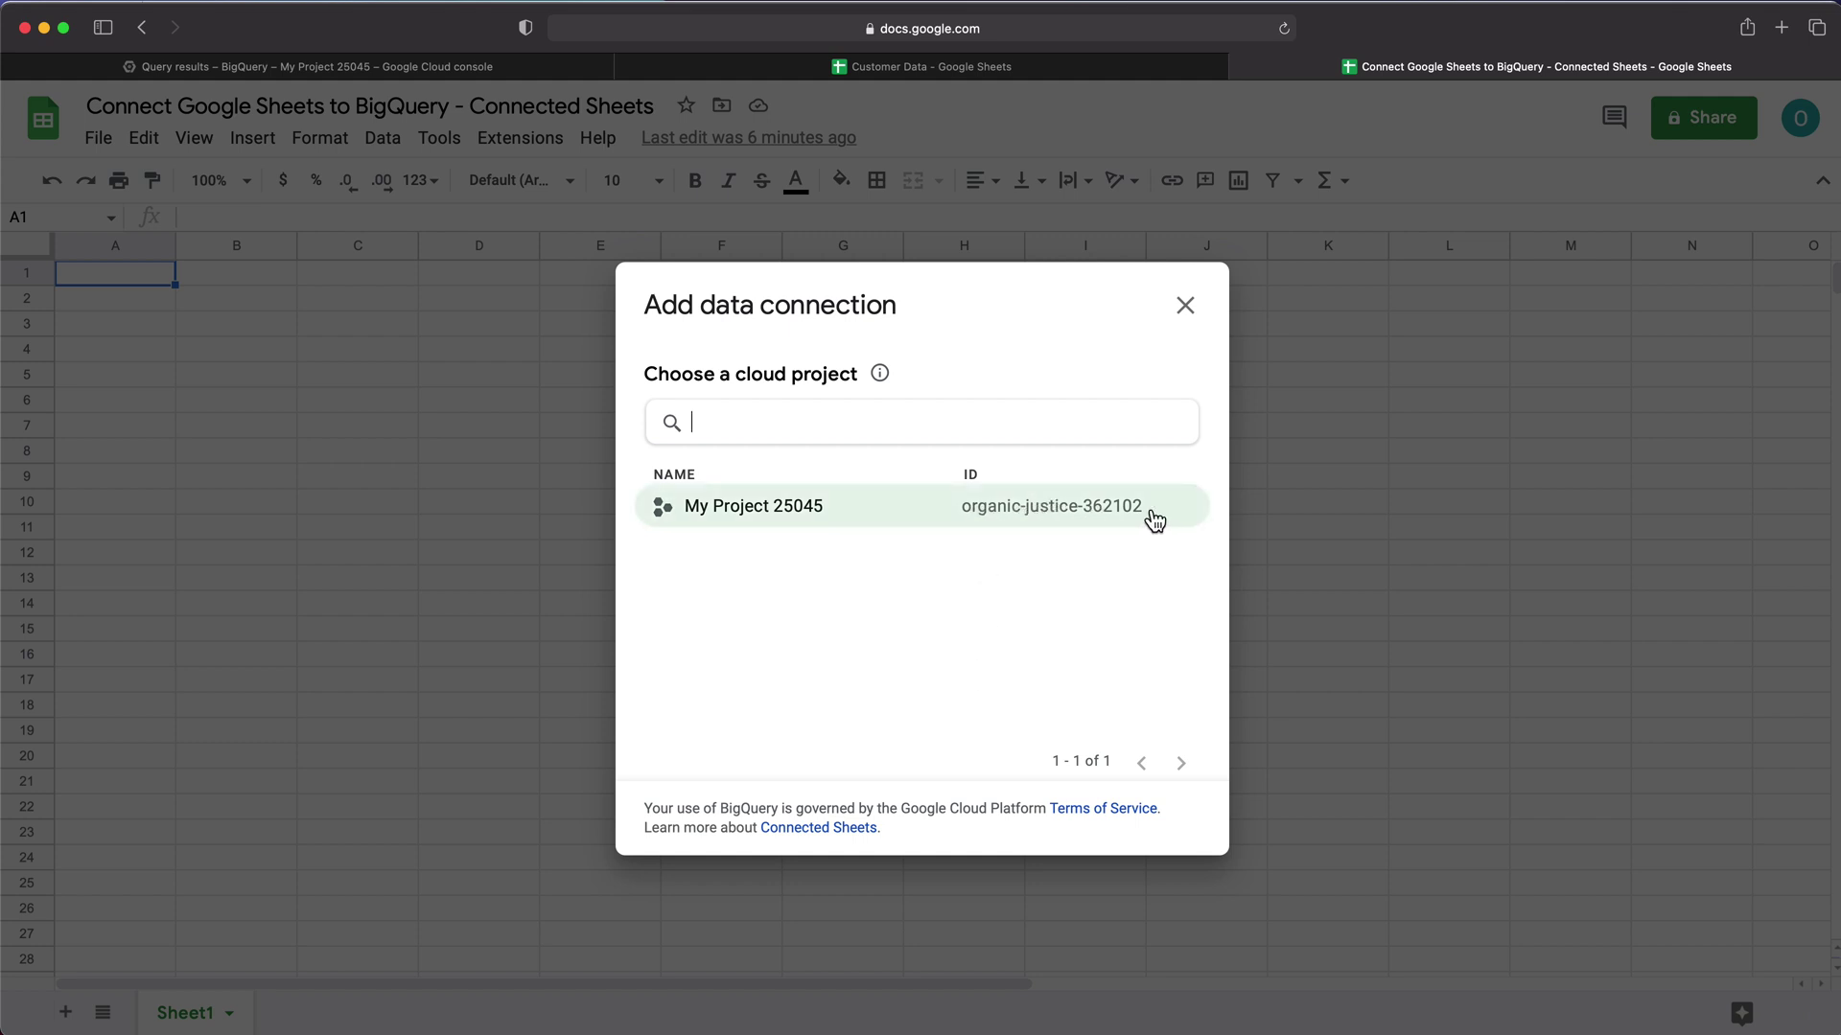
pyautogui.click(868, 508)
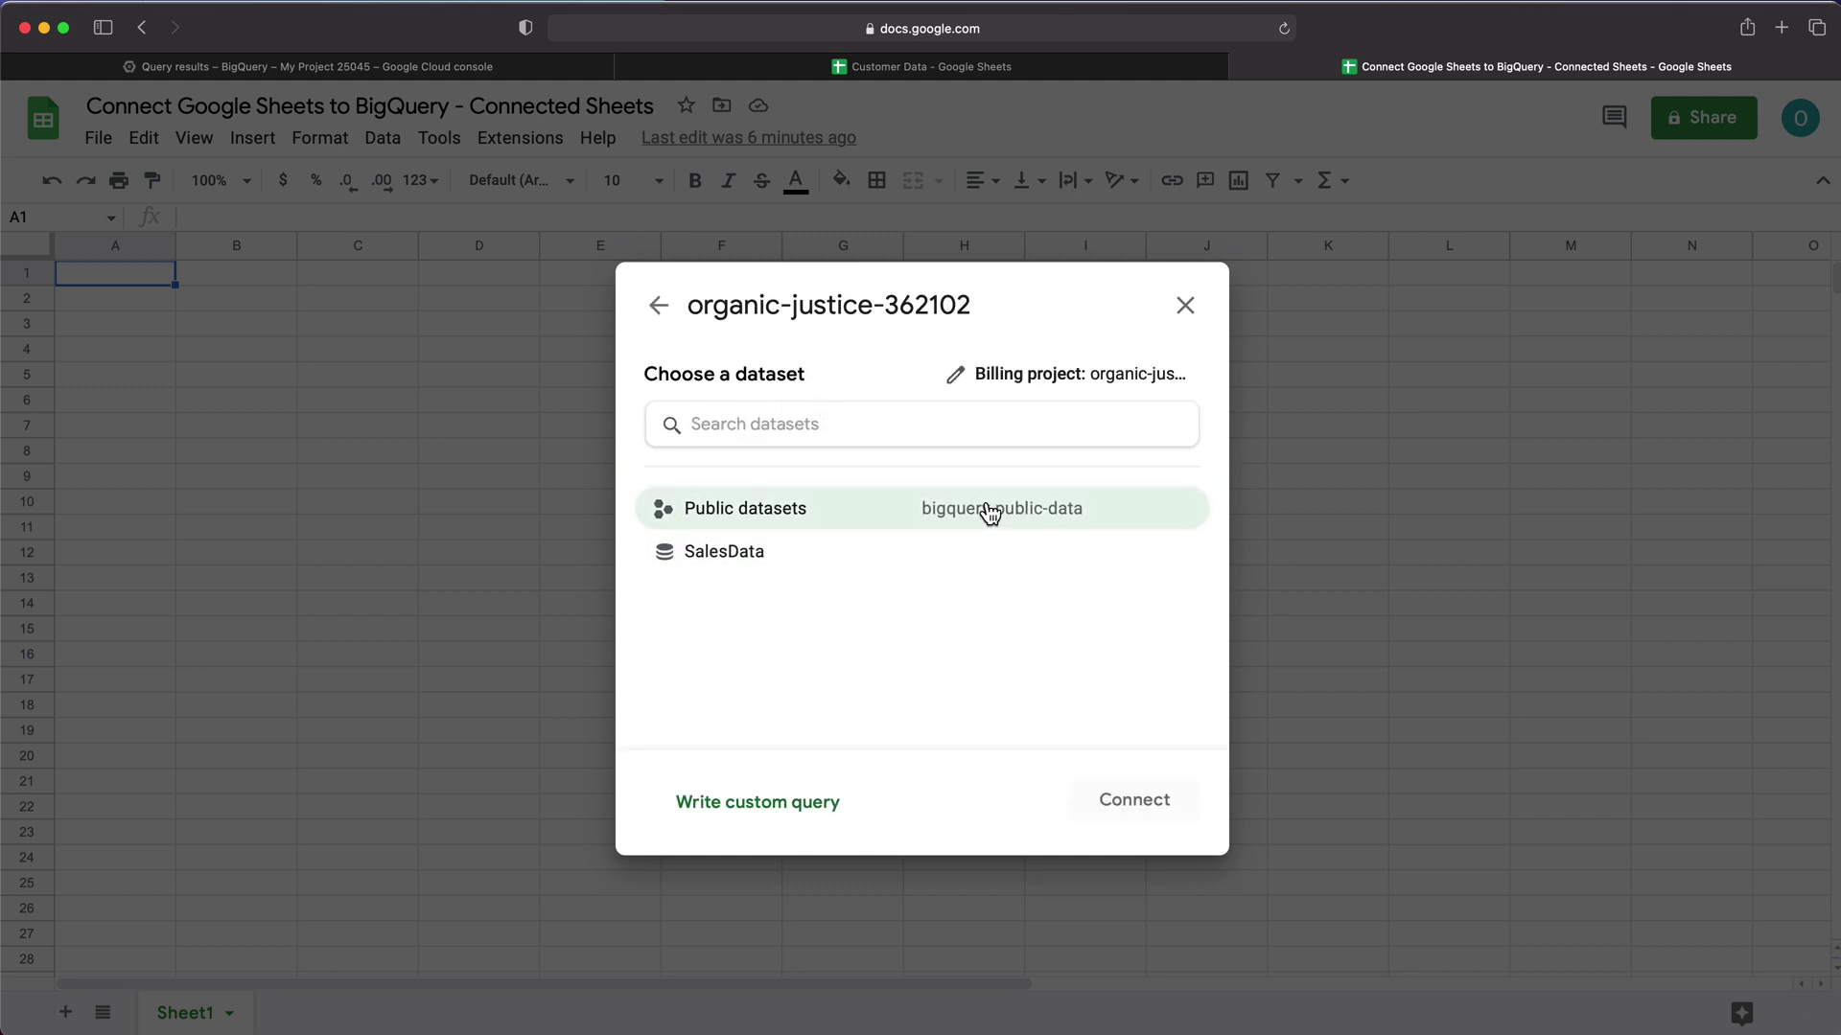
pyautogui.click(767, 568)
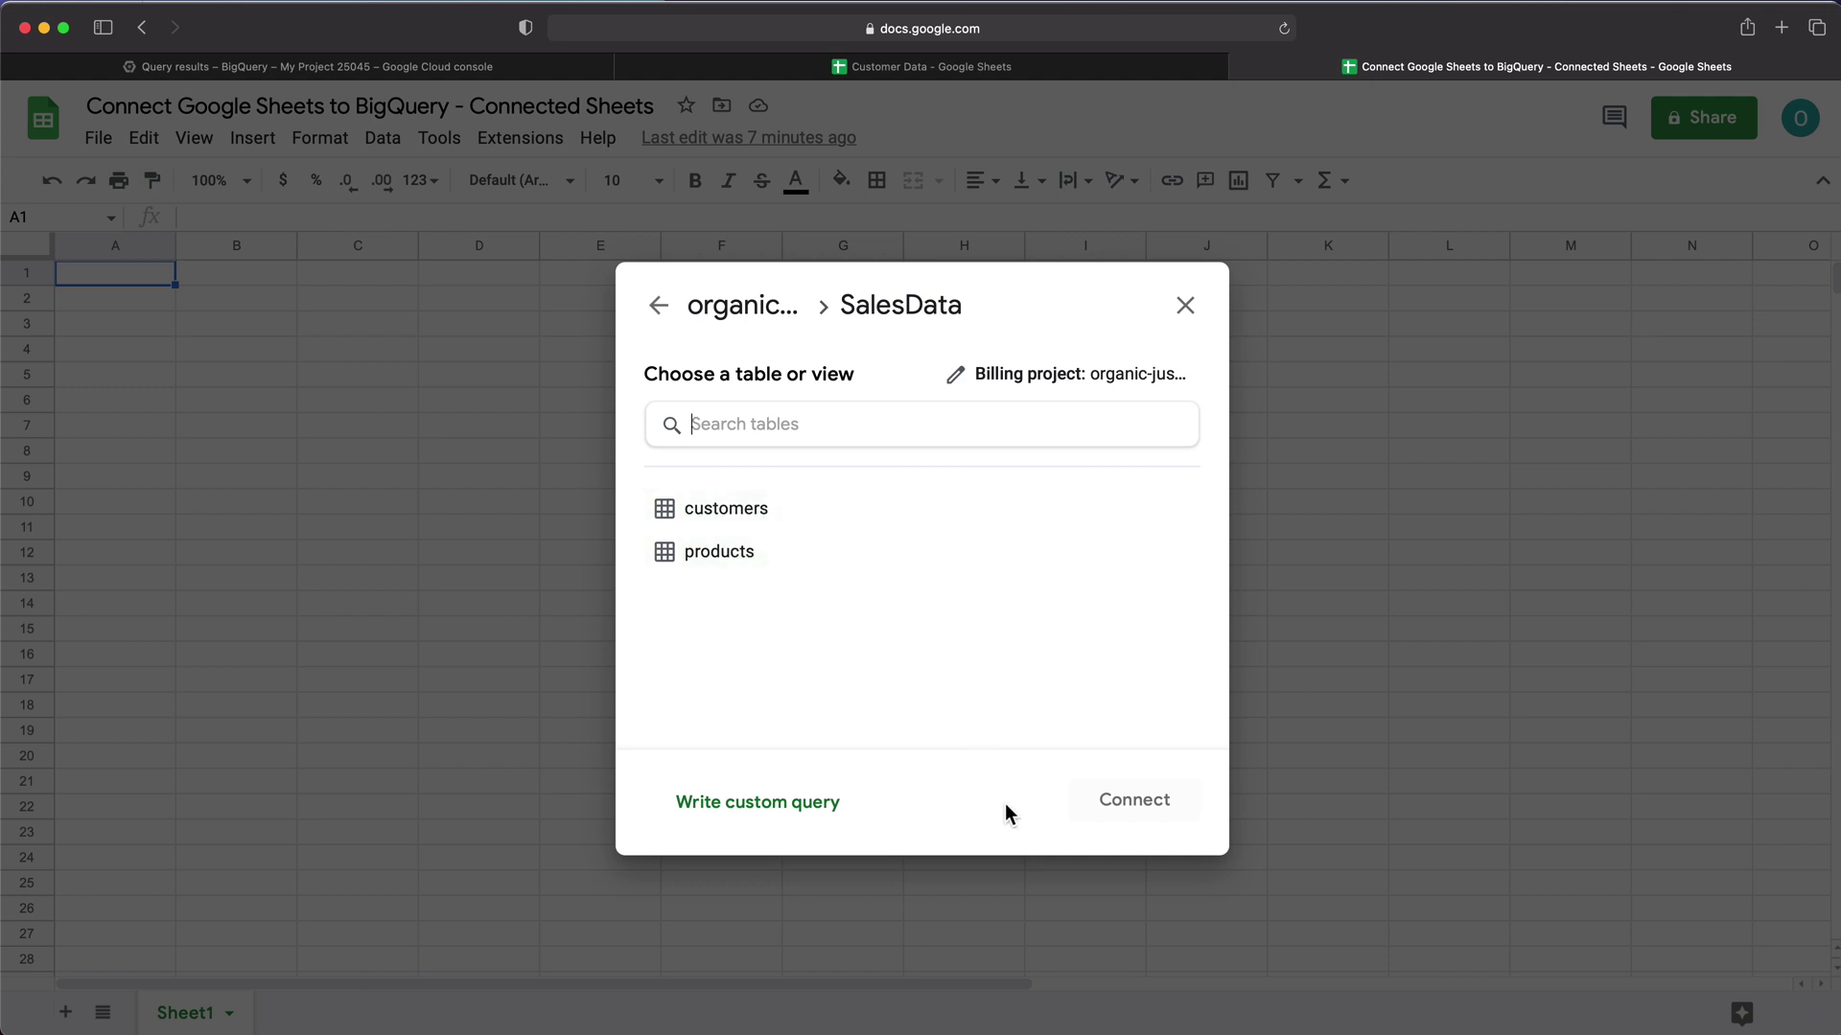
pyautogui.click(792, 817)
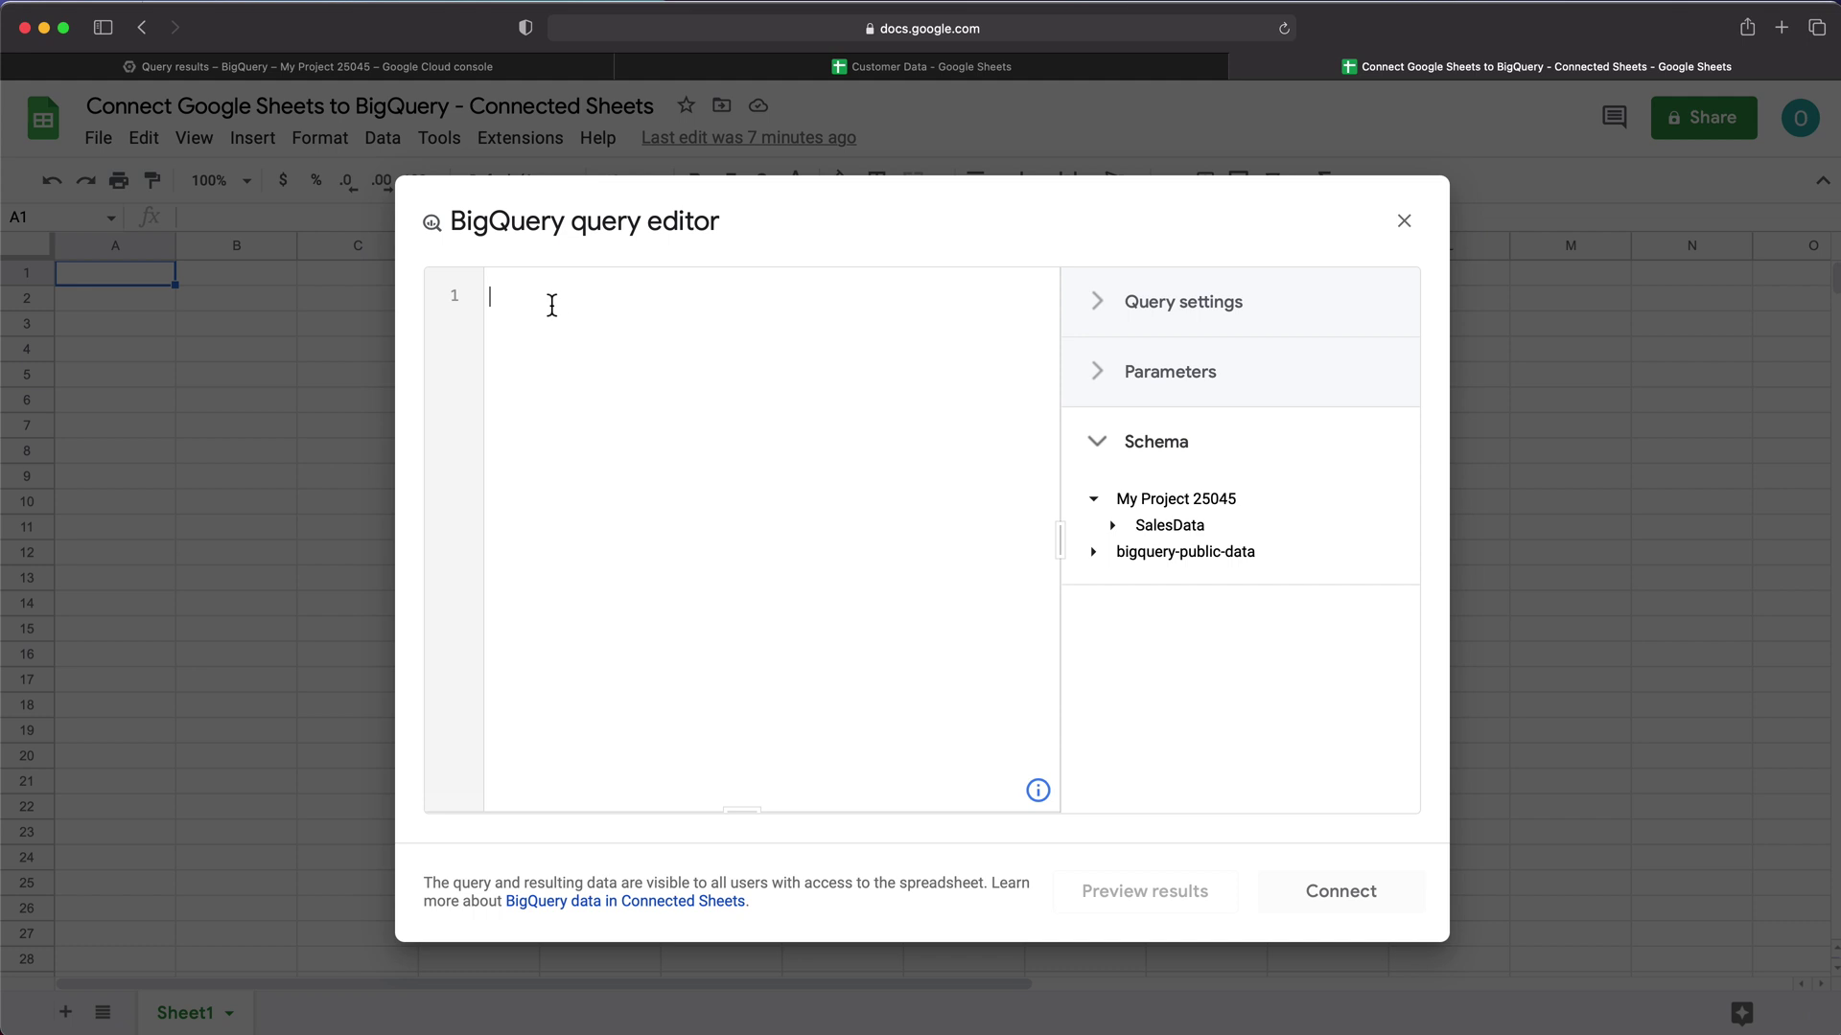
# Copy the complete filtered customers query from the BigQuery console and paste it into the spreadsheet's BigQuery query editor.
pyautogui.click(439, 68)
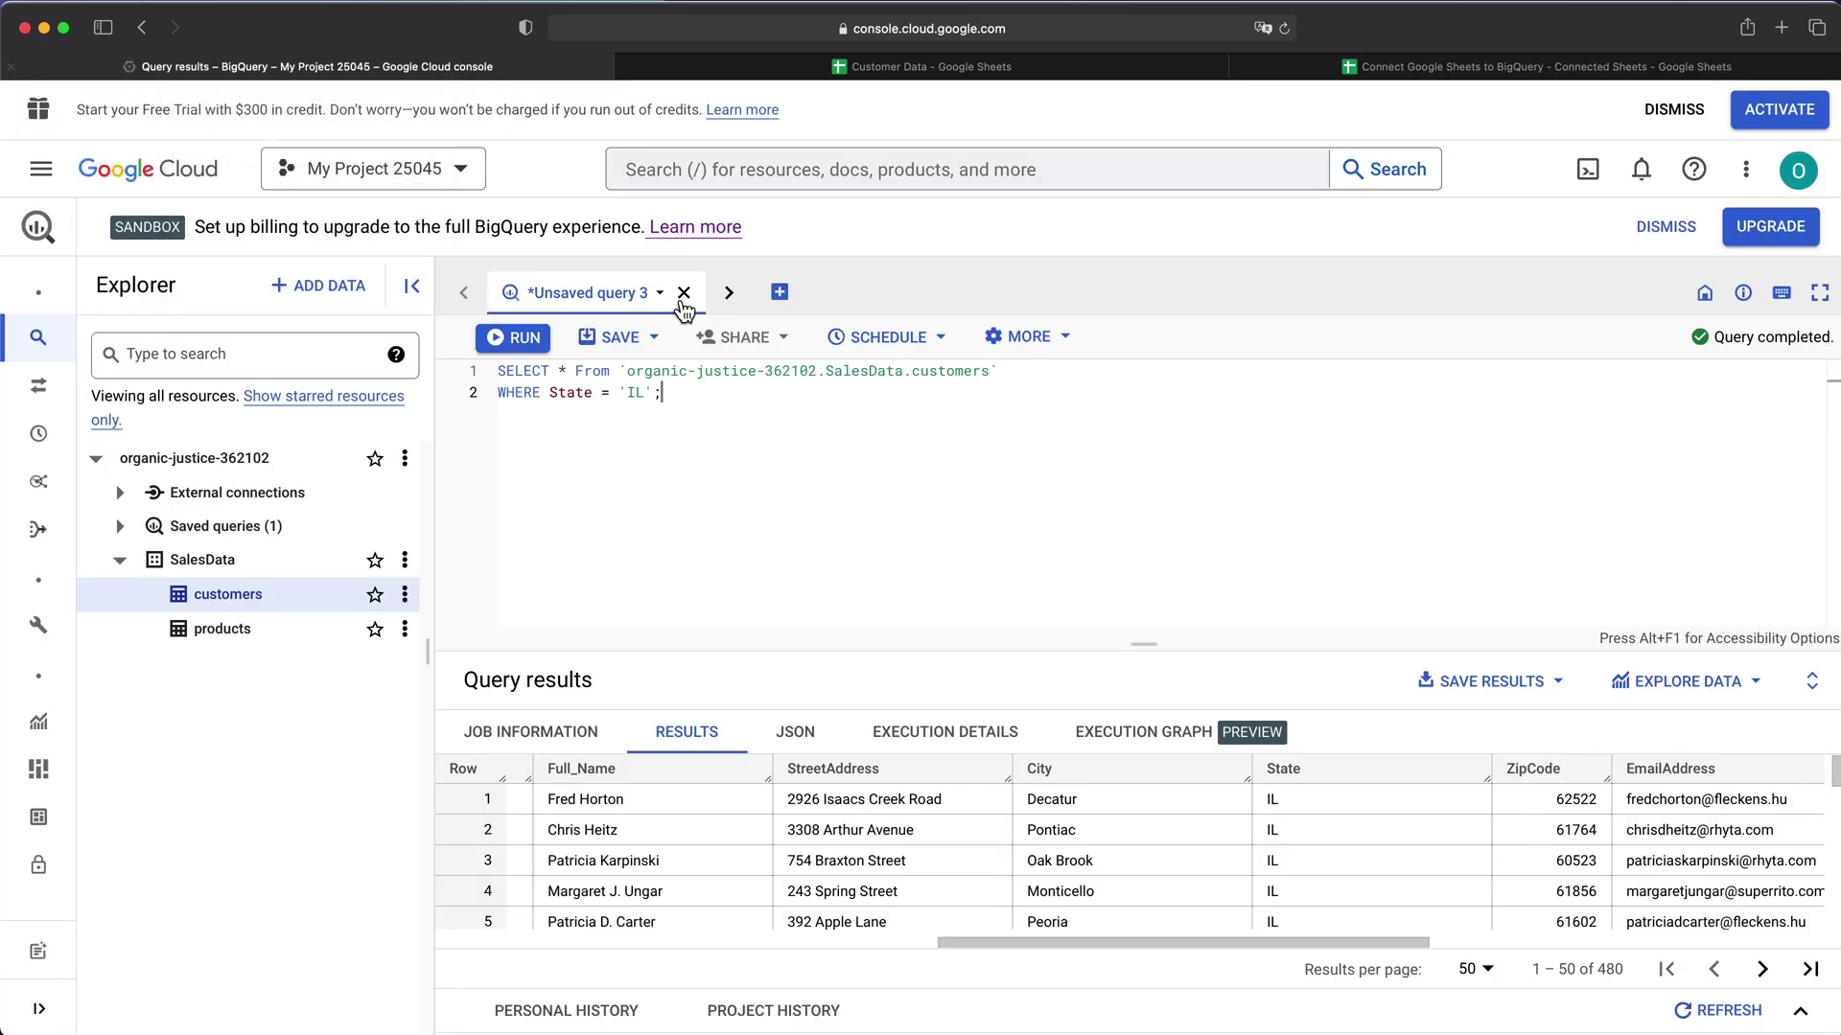
pyautogui.moveTo(739, 415); pyautogui.dragTo(437, 355)
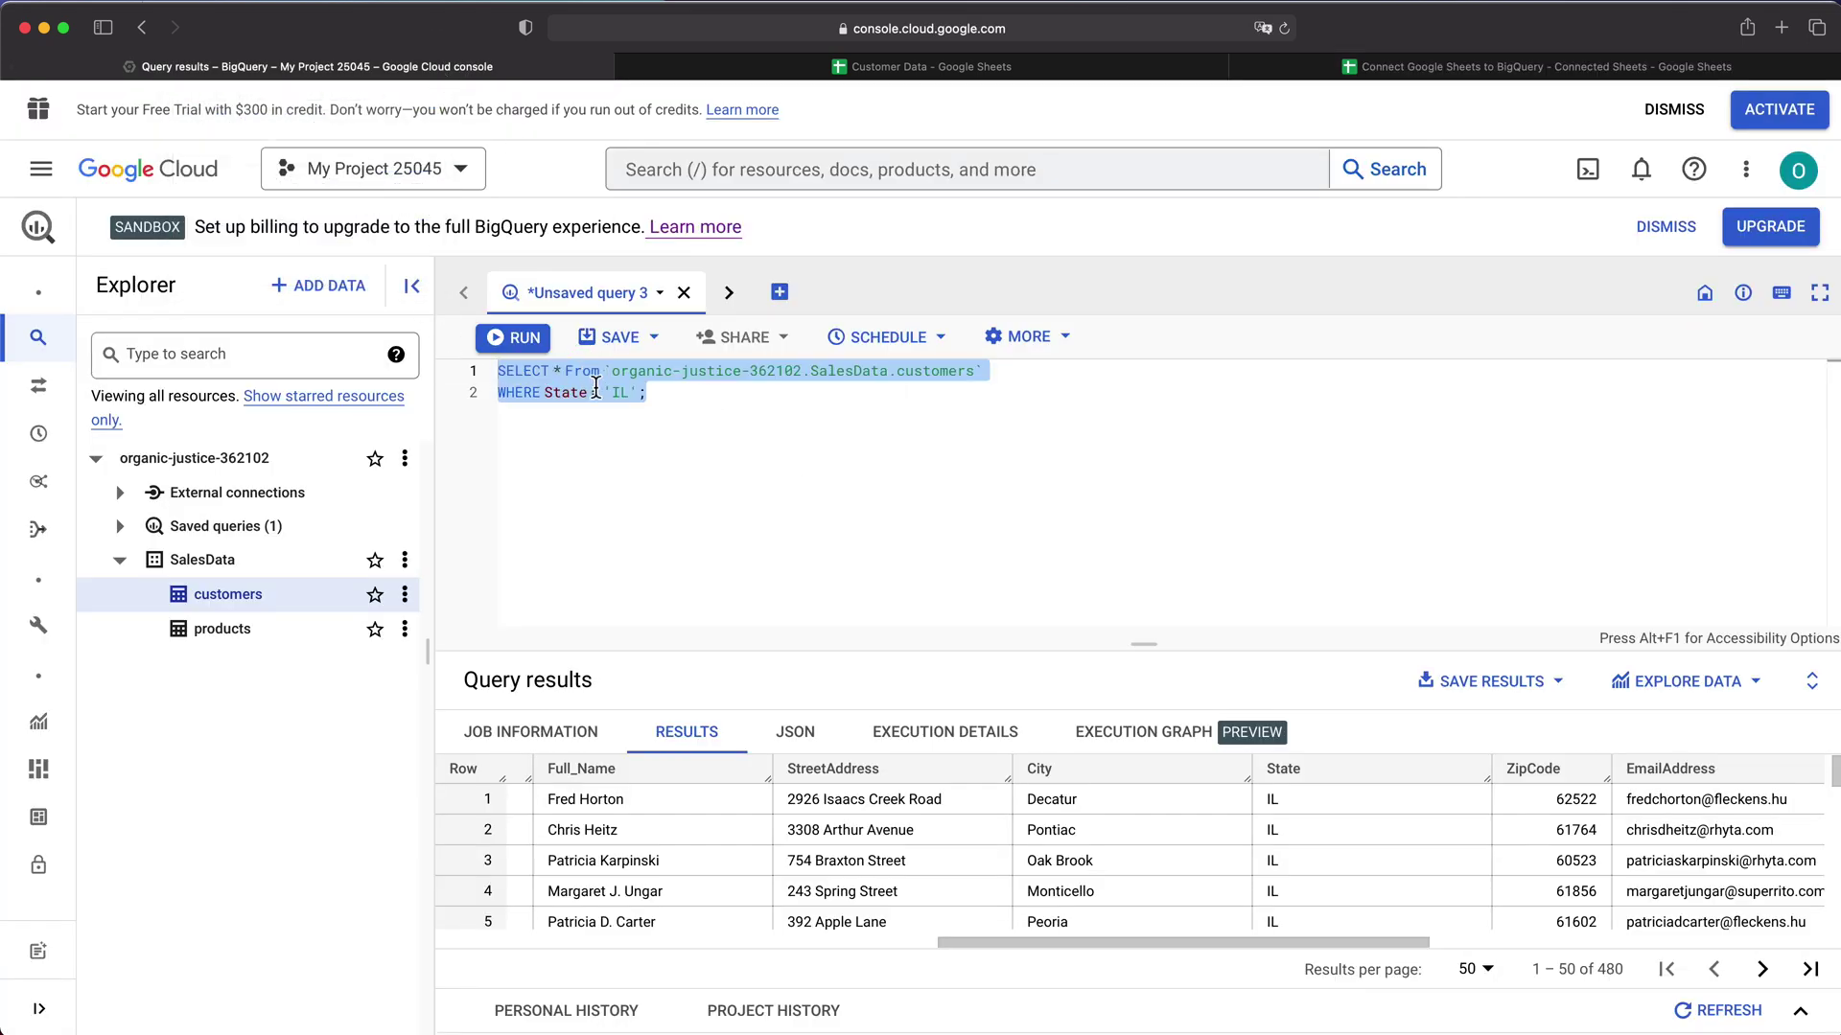
pyautogui.rightClick(585, 382)
pyautogui.click(641, 463)
pyautogui.click(1377, 71)
pyautogui.click(543, 322)
pyautogui.press('super+v')
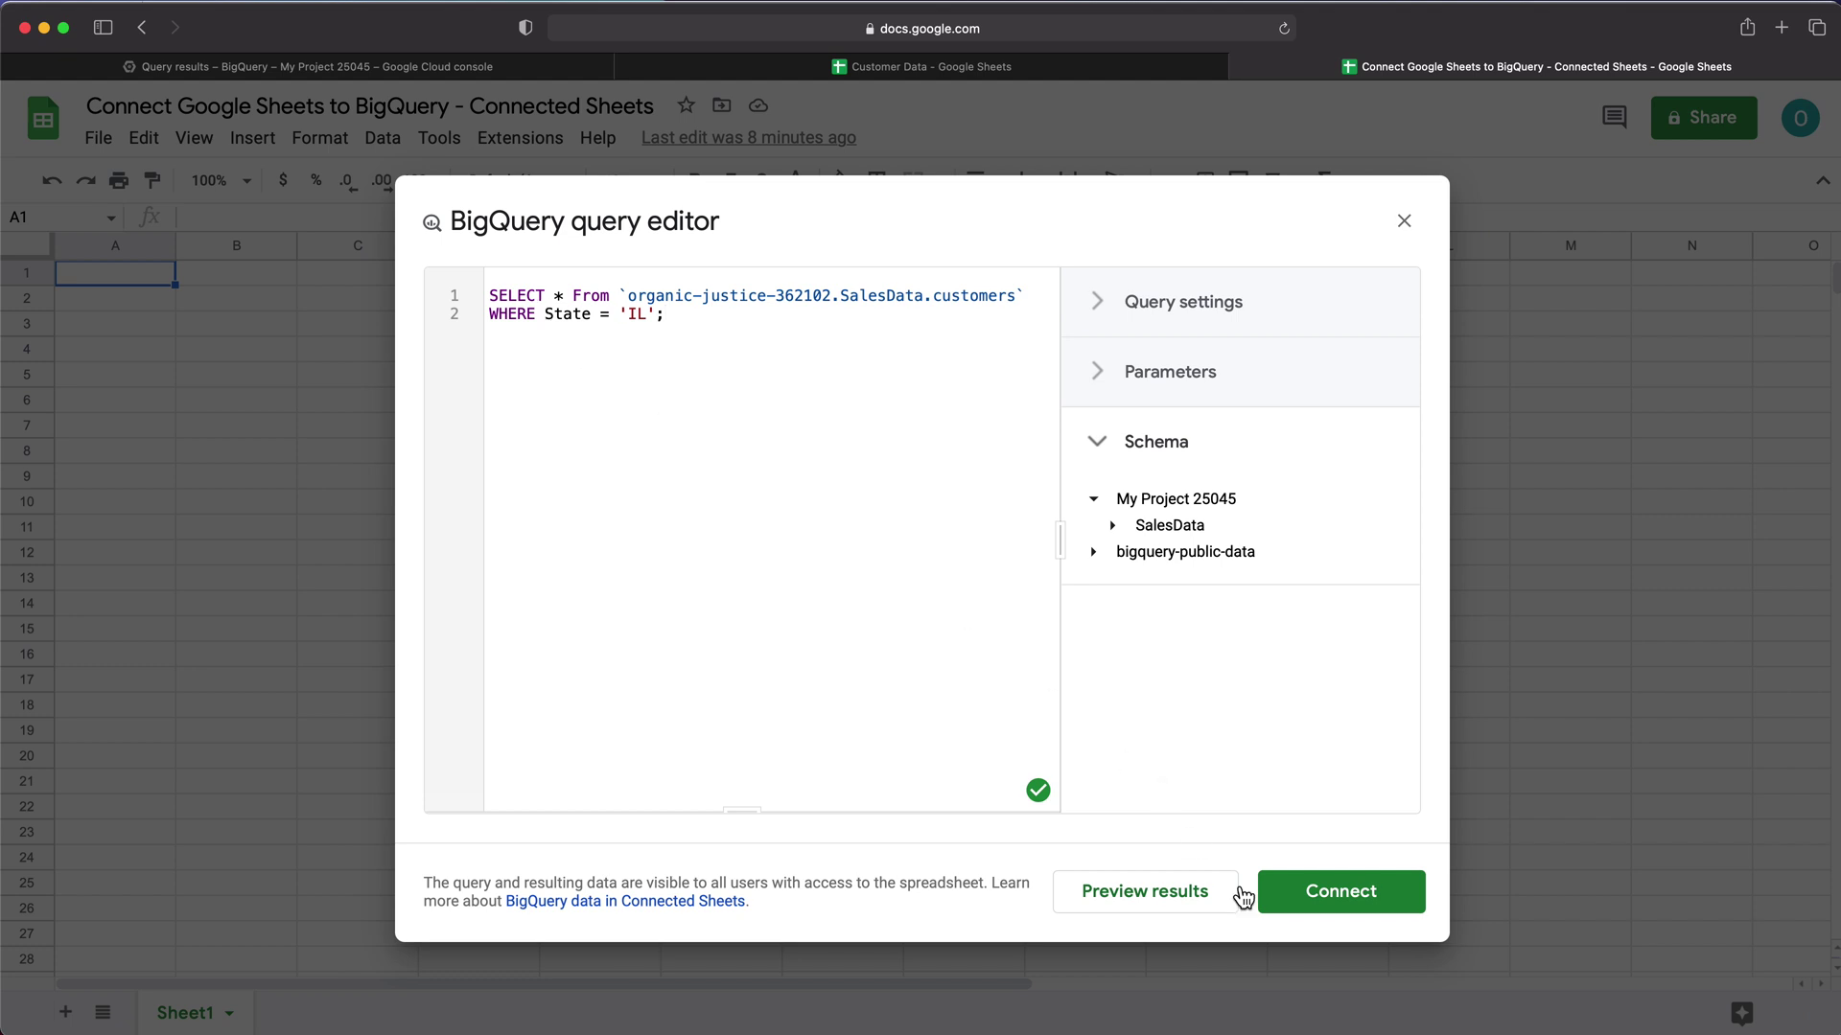
# Preview the pasted query's results and check the State column and the number of rows returned.
pyautogui.click(1159, 901)
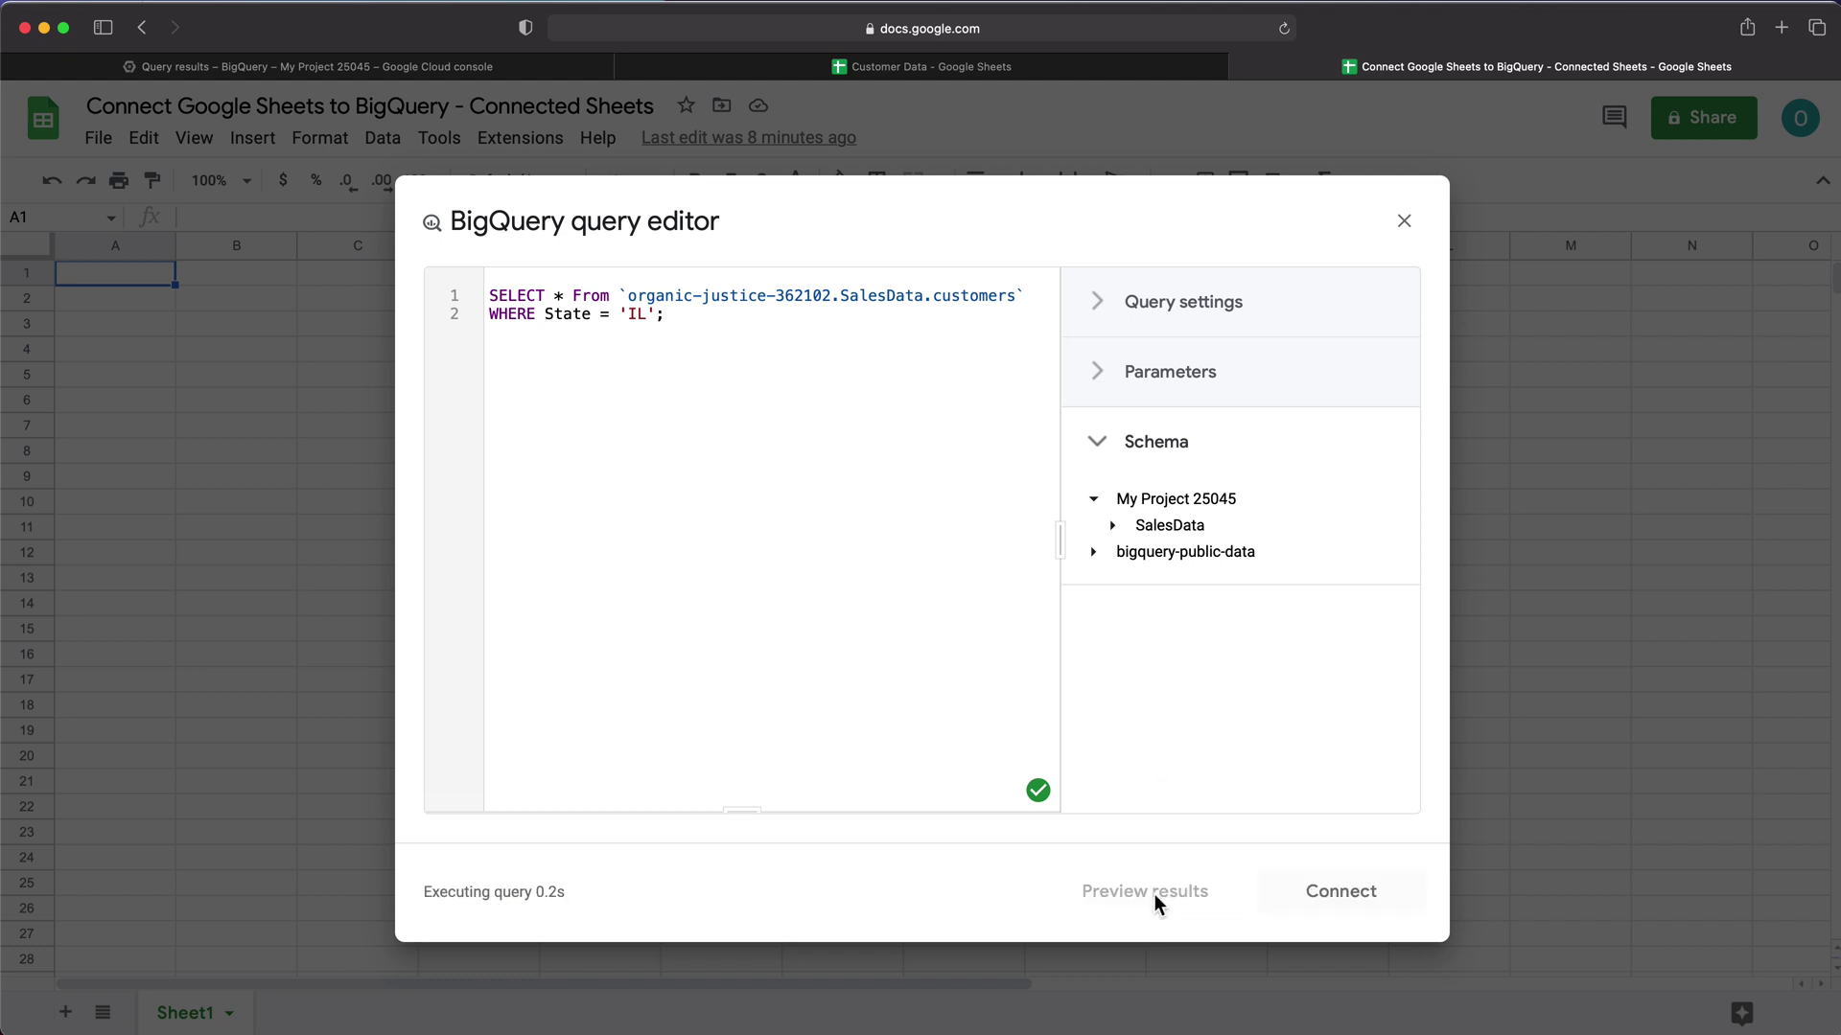
pyautogui.scroll(-2, 822, 648)
pyautogui.scroll(2, 791, 717)
pyautogui.moveTo(515, 808); pyautogui.dragTo(714, 808)
pyautogui.moveTo(425, 874); pyautogui.dragTo(491, 874)
pyautogui.click(534, 880)
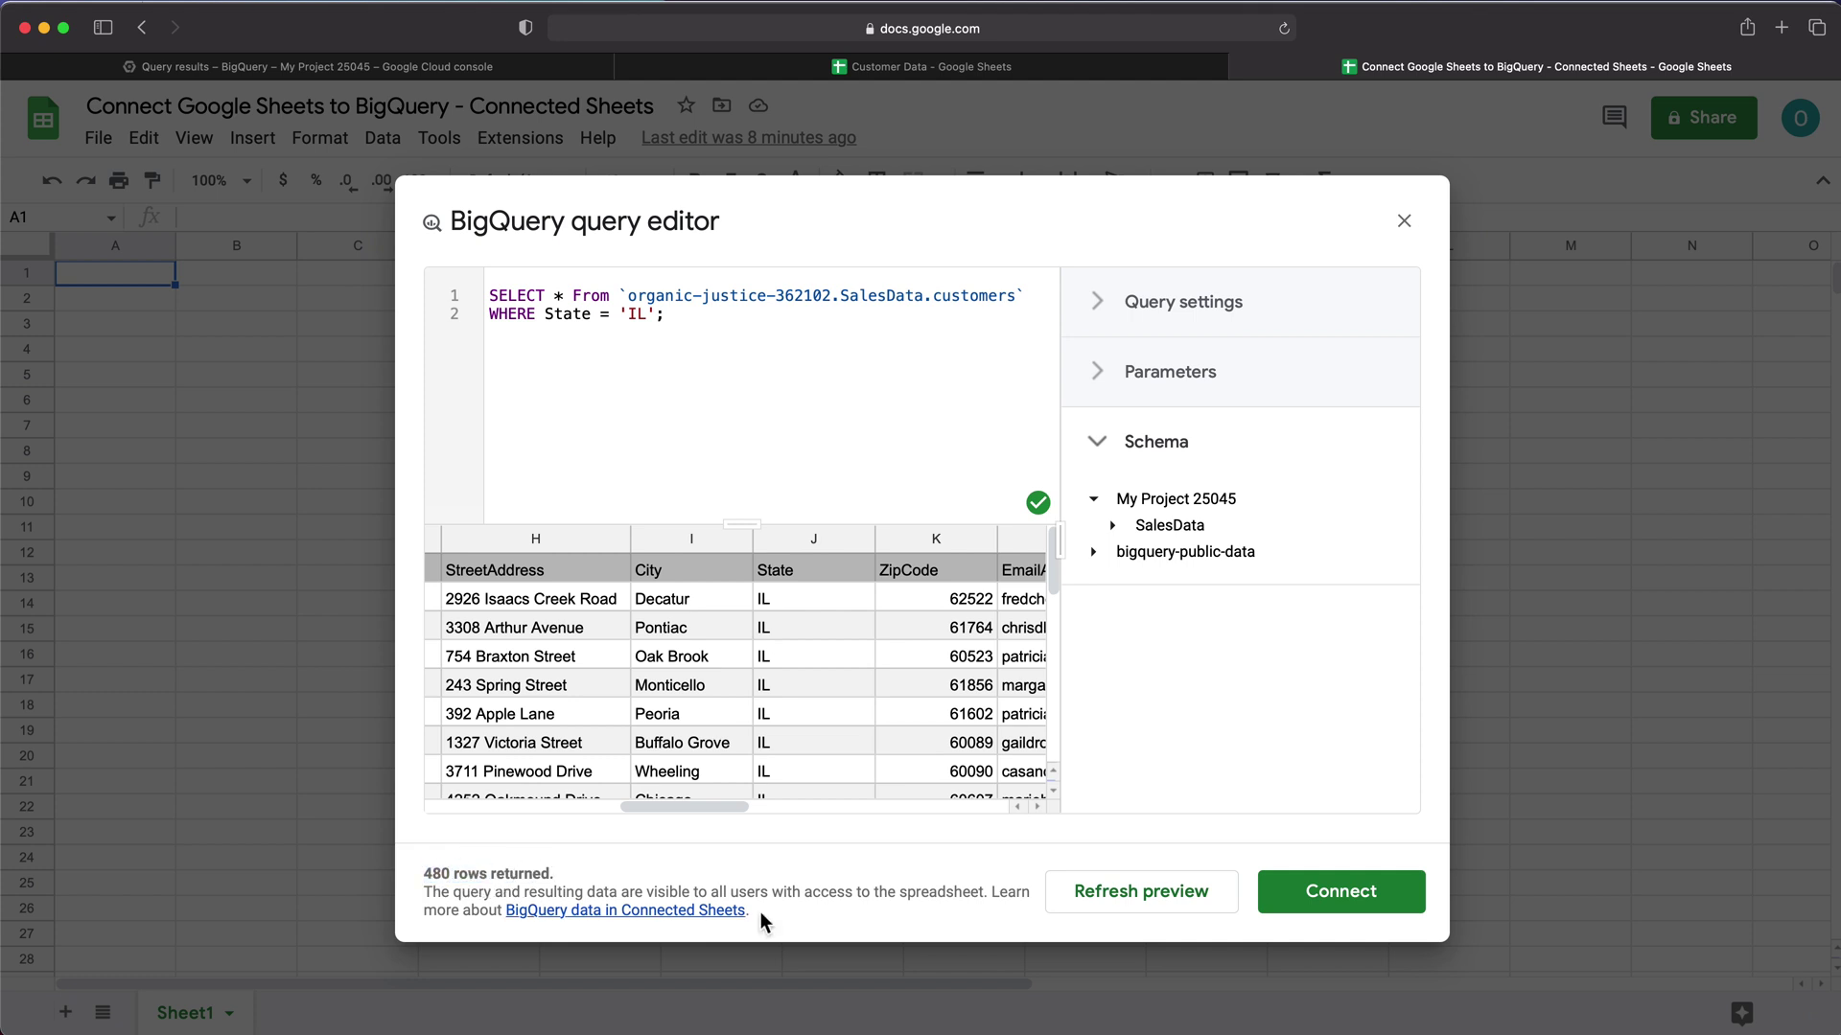
# Connect the query to the spreadsheet, dismiss the success dialog, and select a cell in the Last column of the connected sheet.
pyautogui.click(1345, 906)
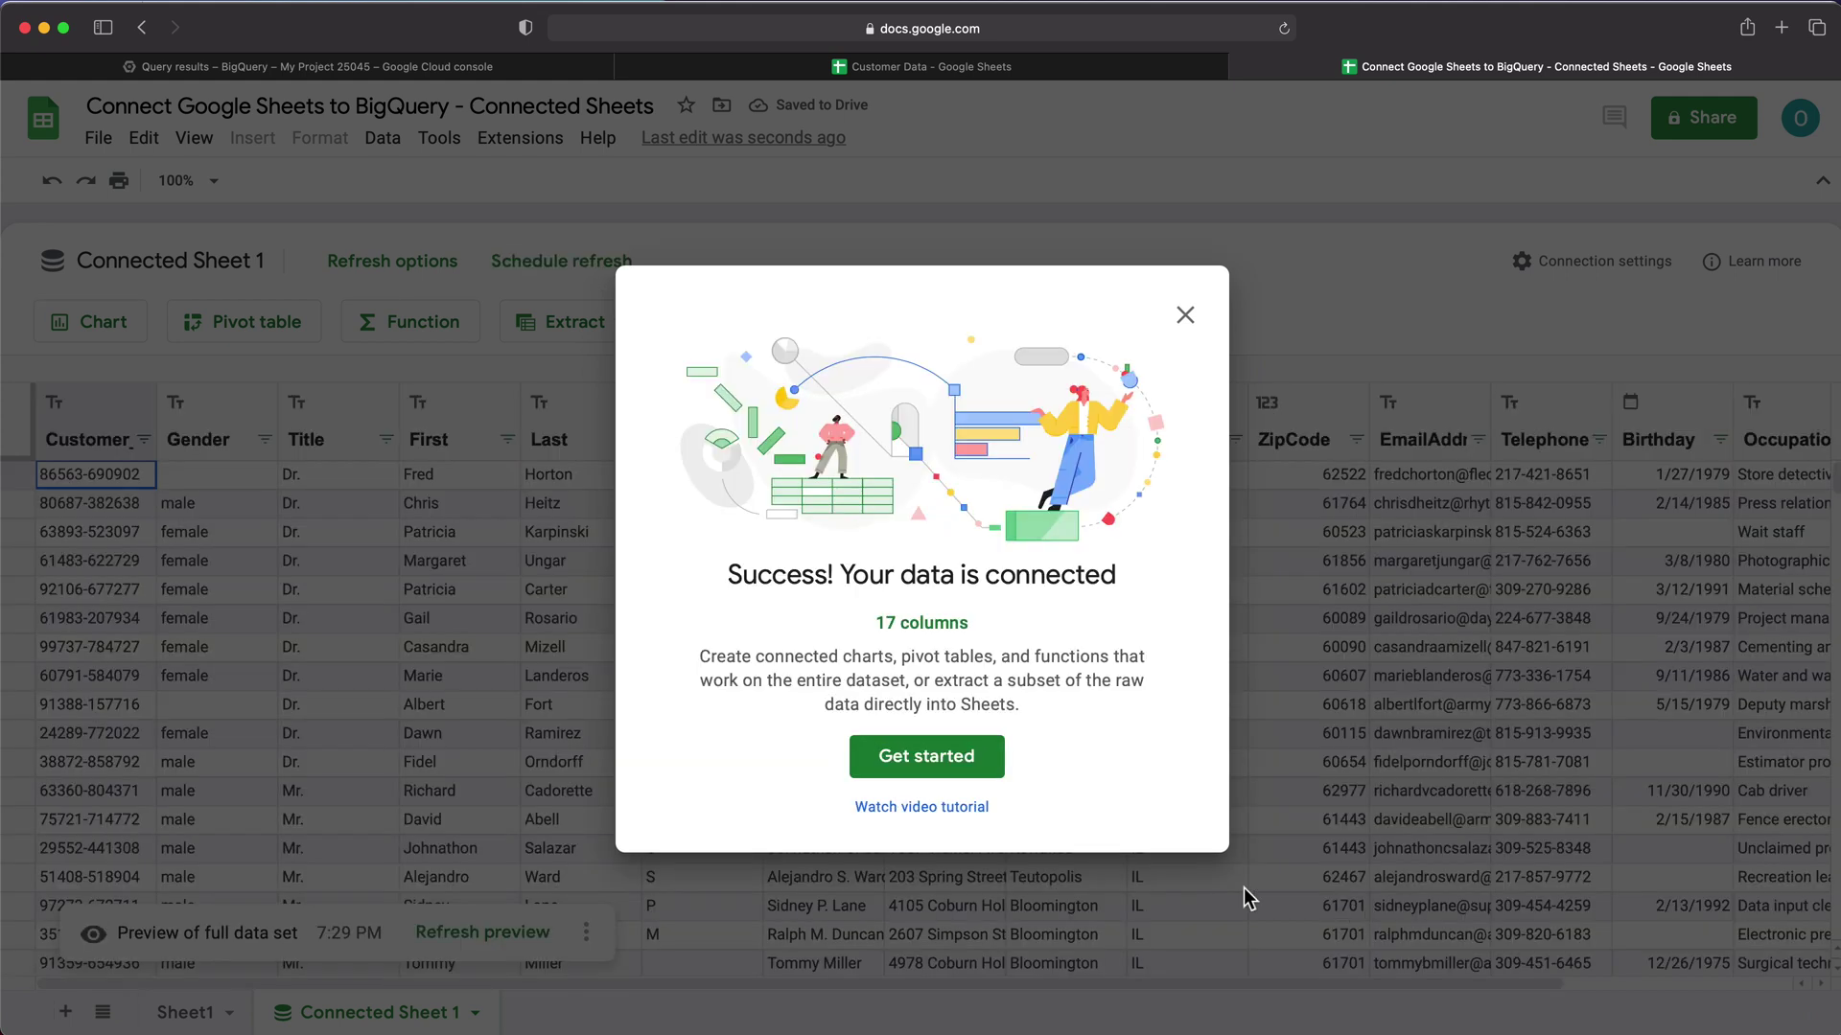
pyautogui.click(1186, 316)
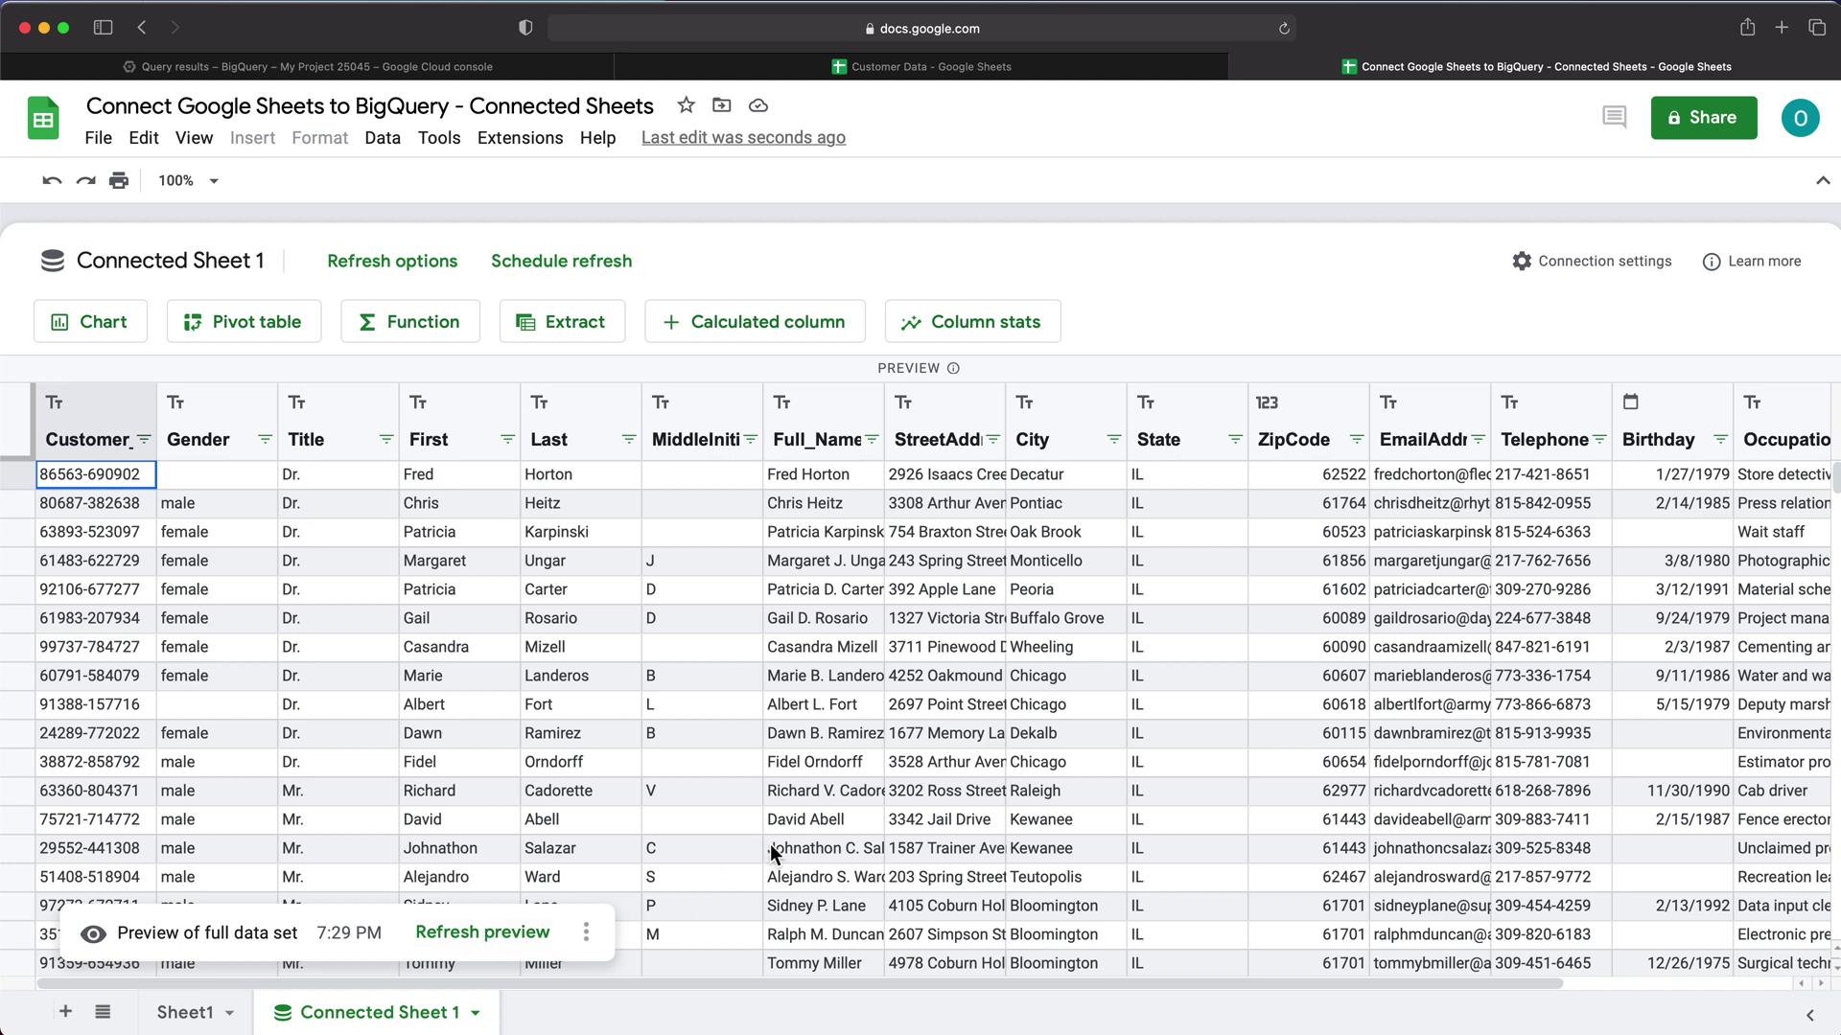
pyautogui.click(546, 539)
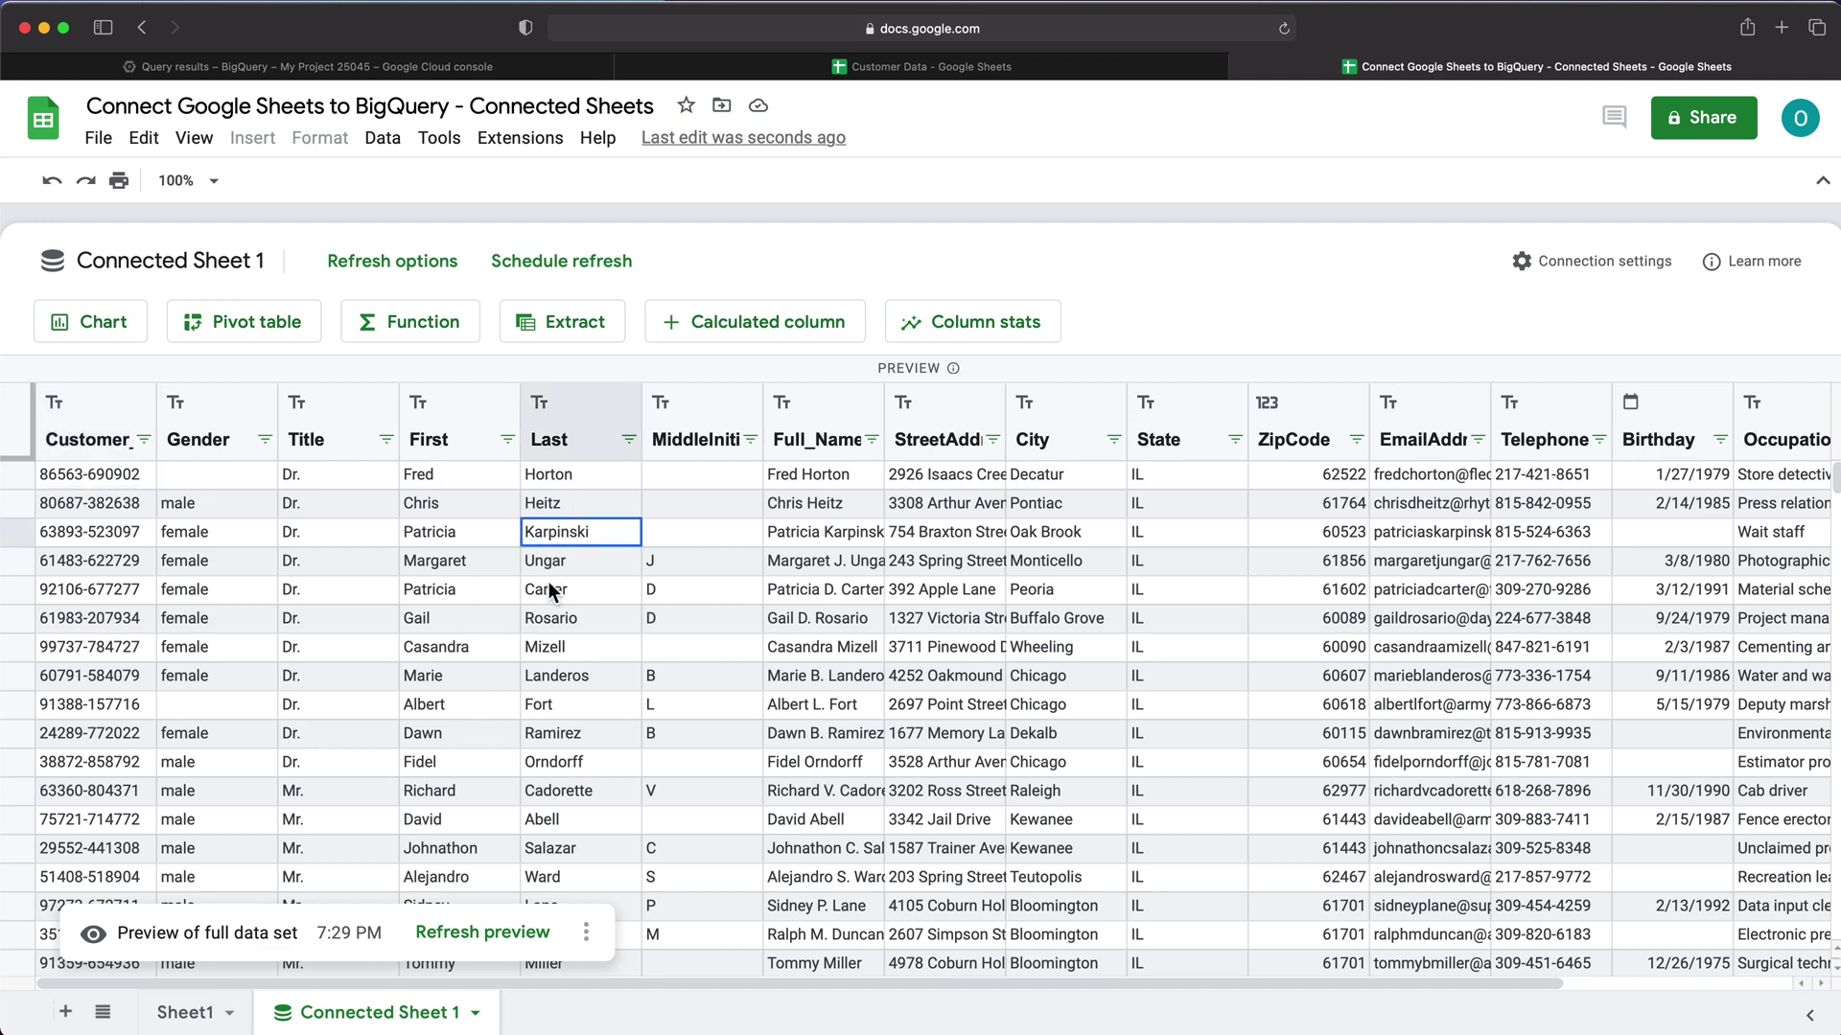
pyautogui.click(95, 473)
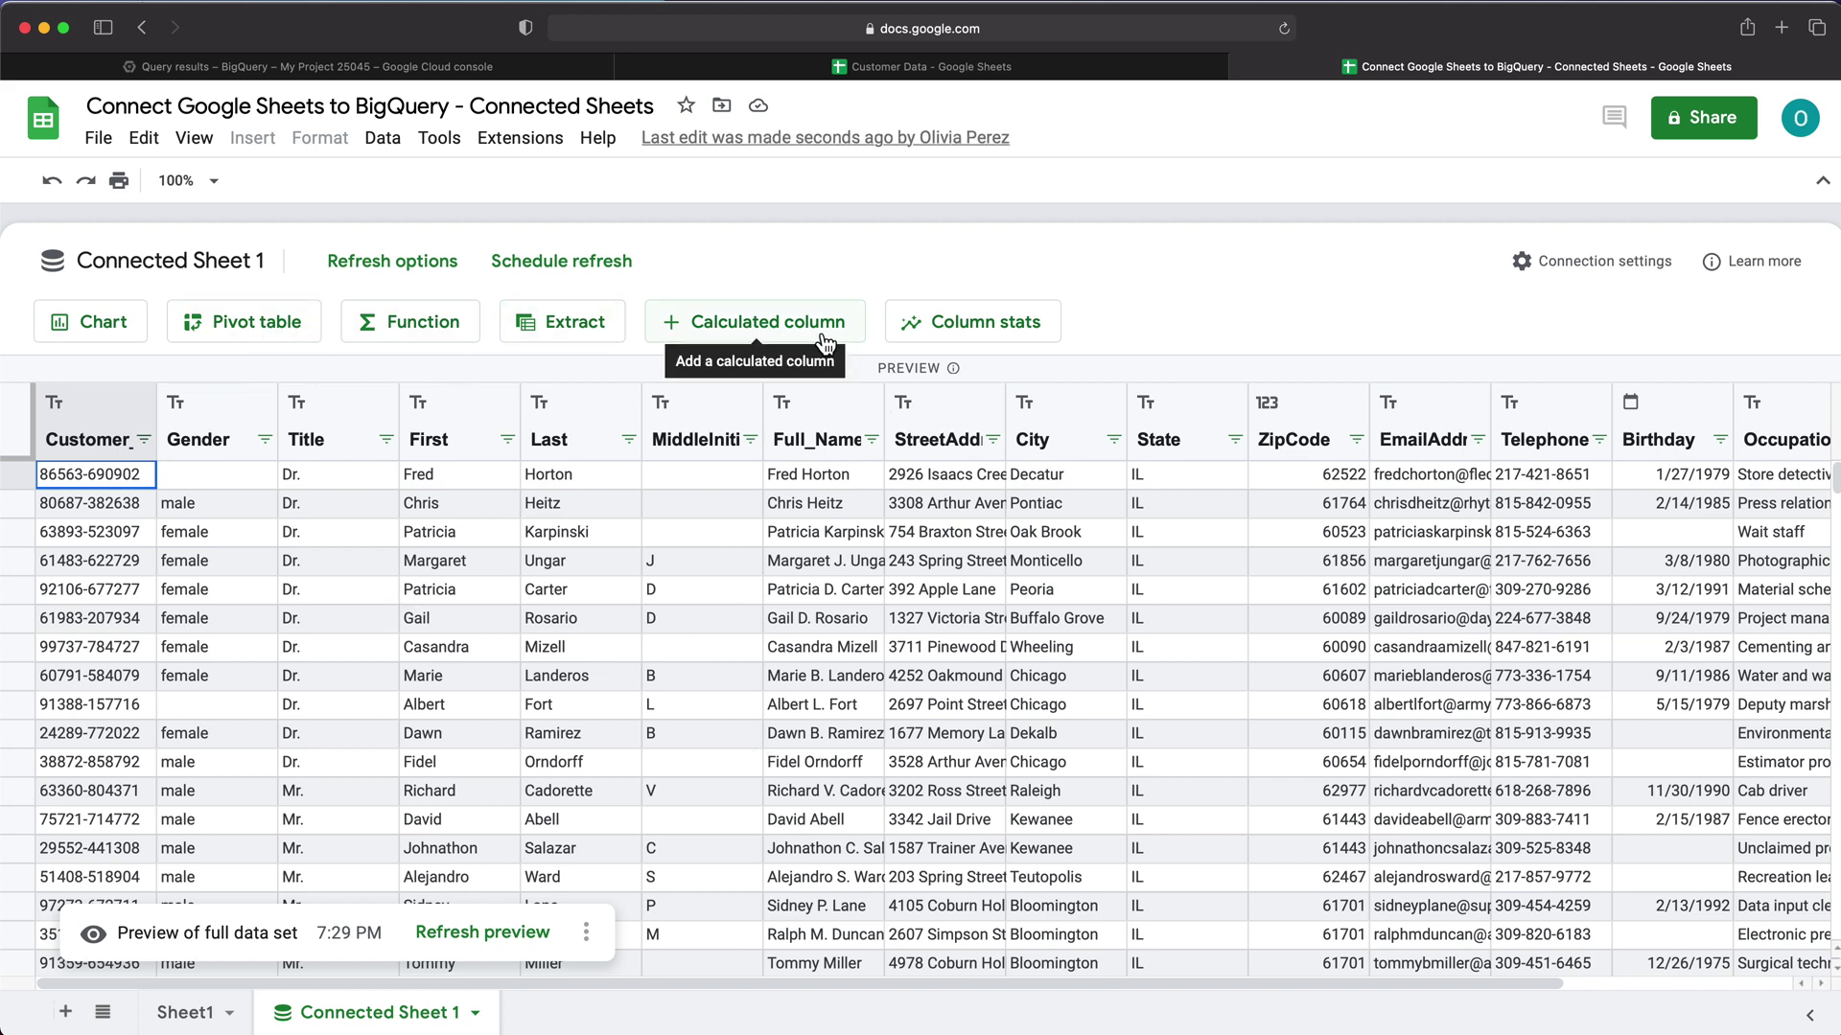
pyautogui.click(1055, 477)
pyautogui.click(1151, 478)
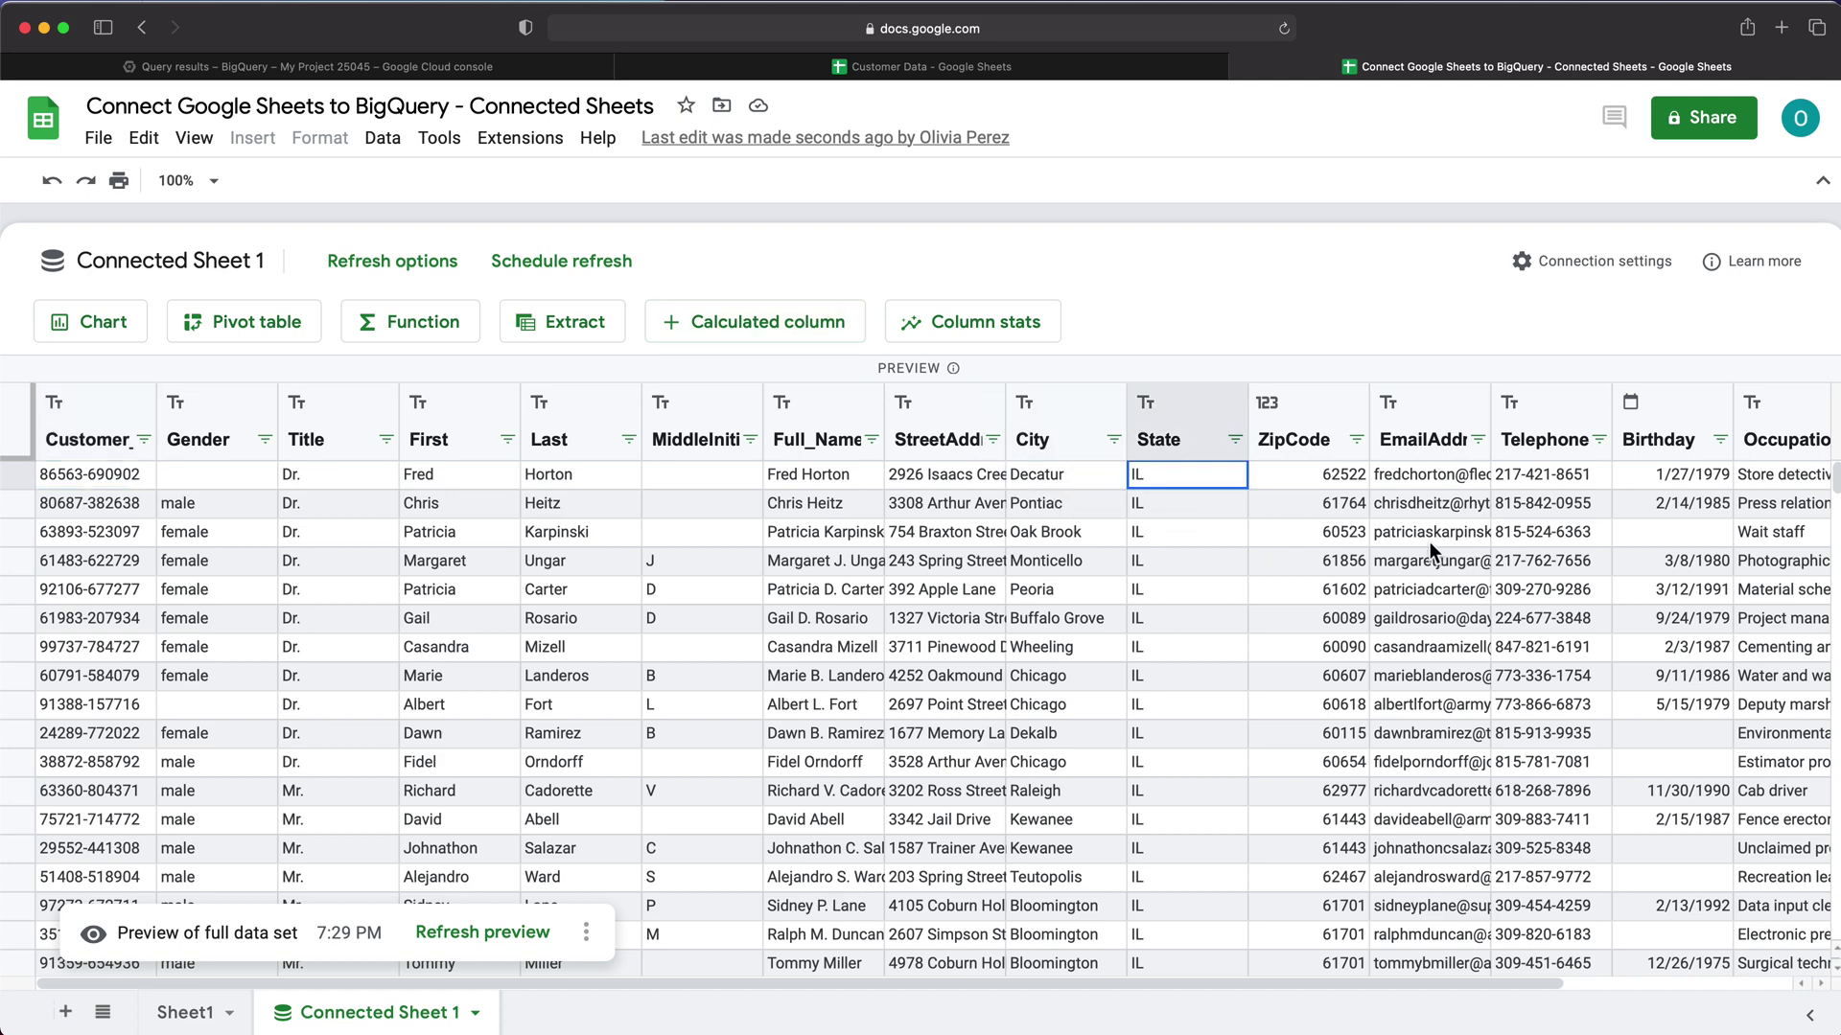
pyautogui.moveTo(1429, 544)
pyautogui.click(1062, 562)
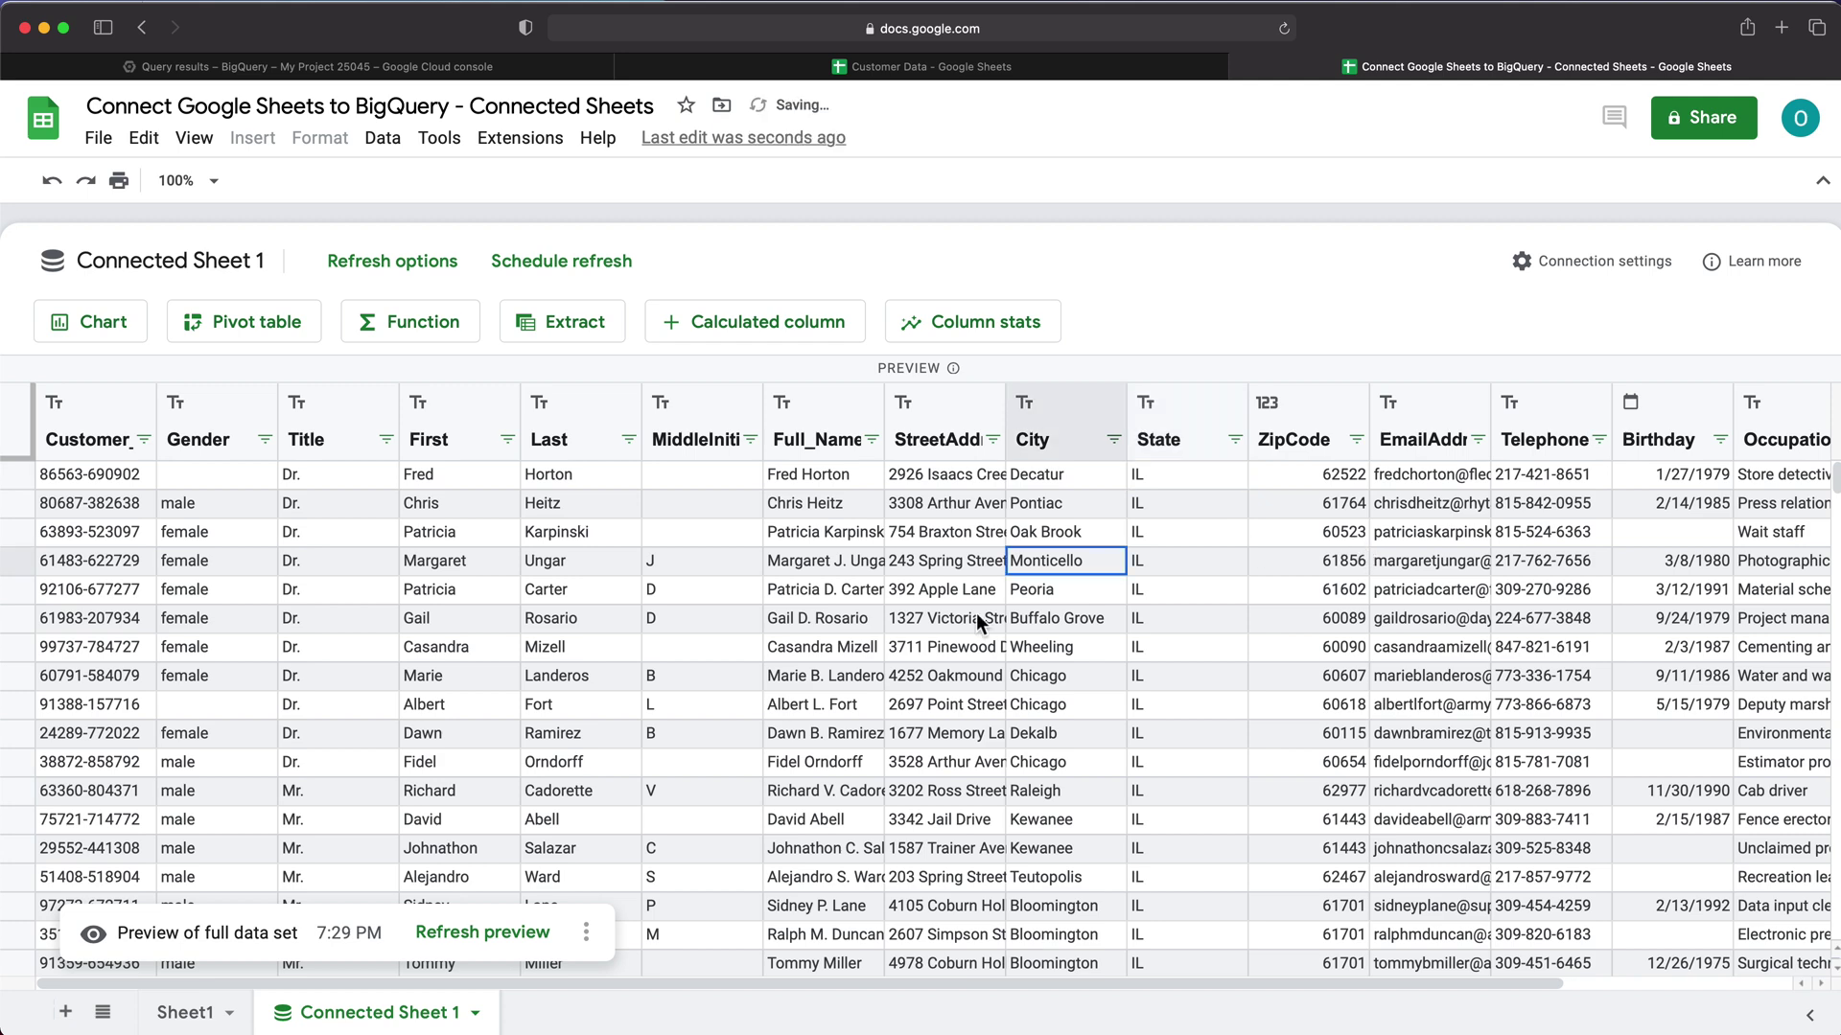
# Rename the connected sheet as My BigQuery Connection.
pyautogui.click(216, 269)
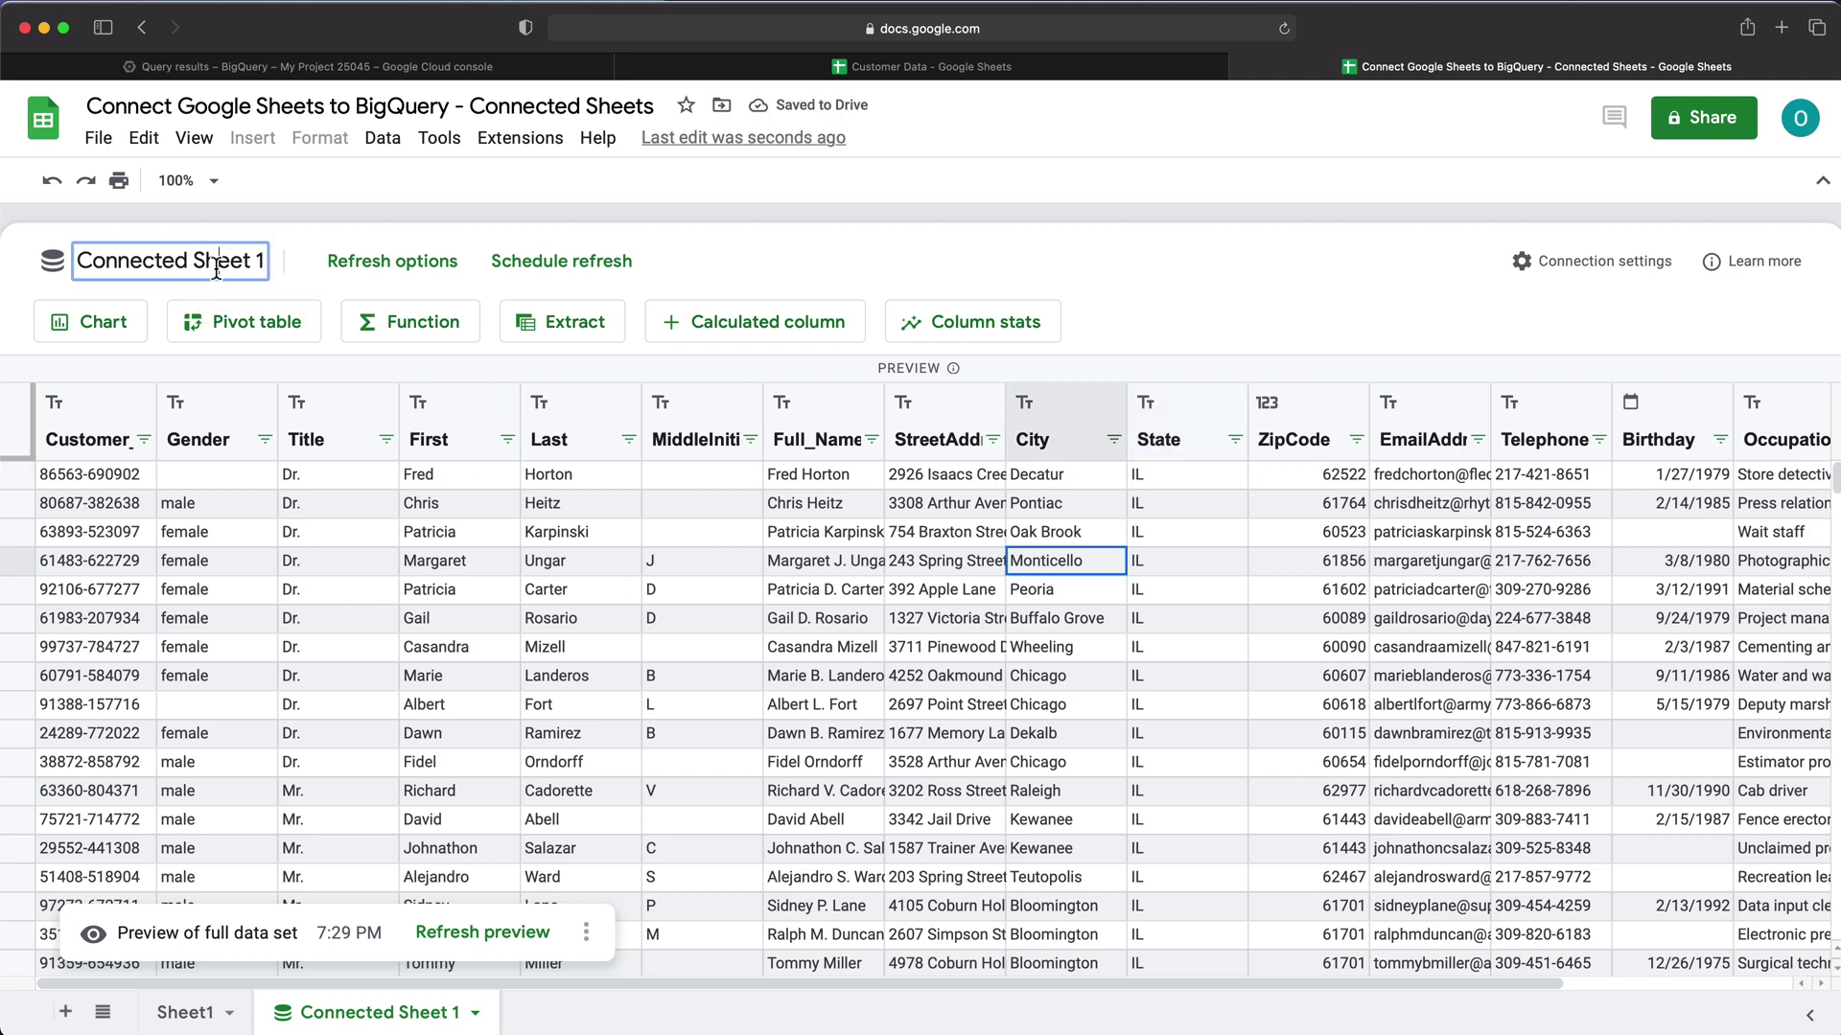
pyautogui.tripleClick(176, 265)
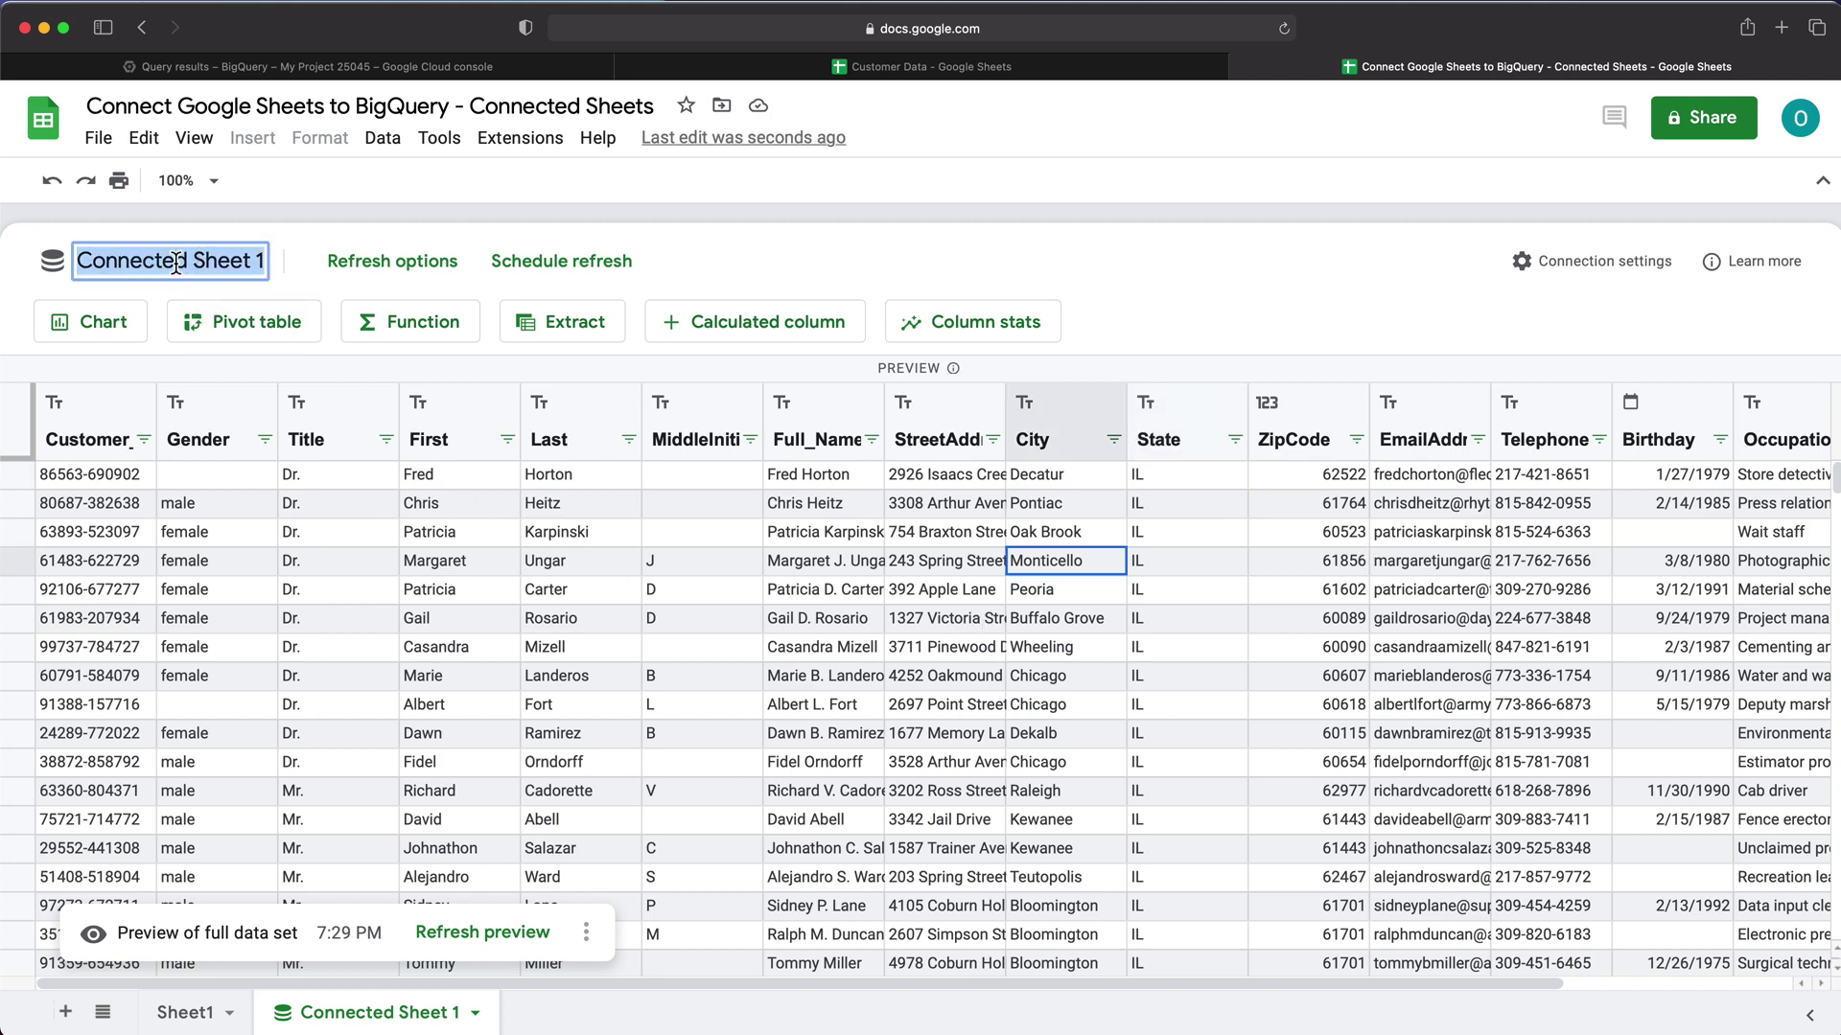
pyautogui.write('My N')
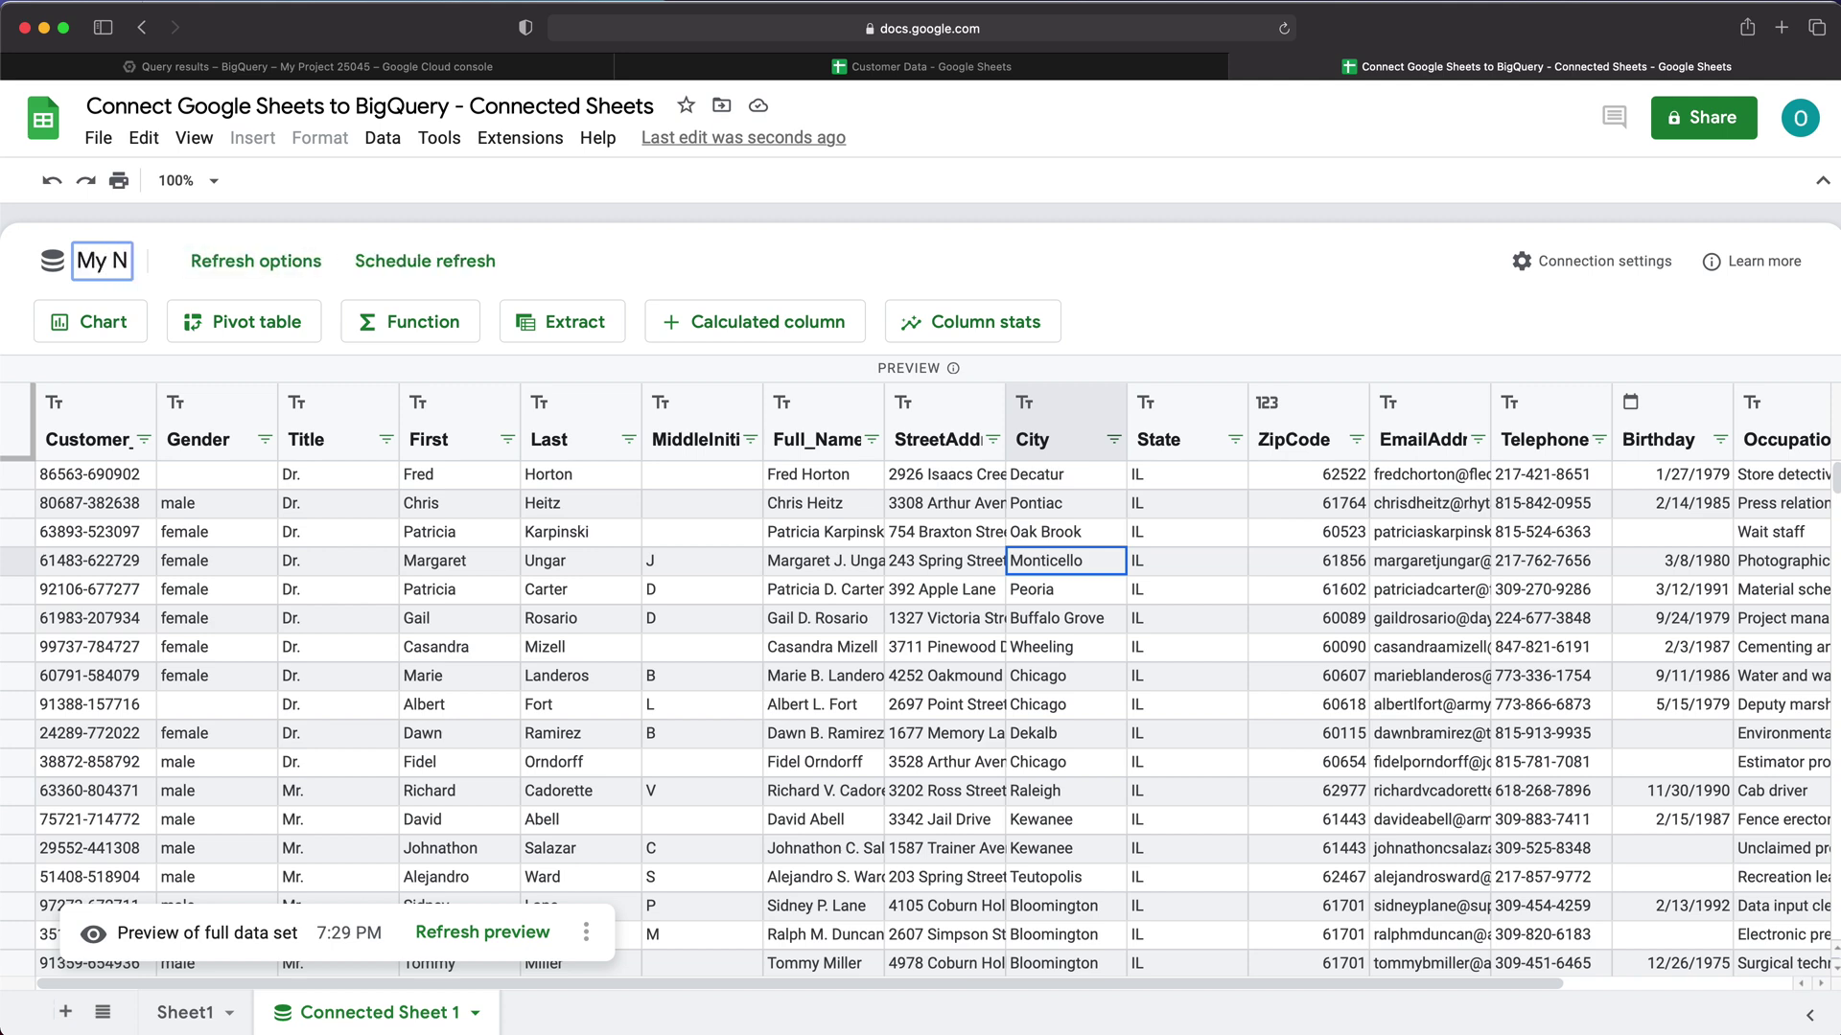
pyautogui.press('BackSpace')
pyautogui.write('Bi')
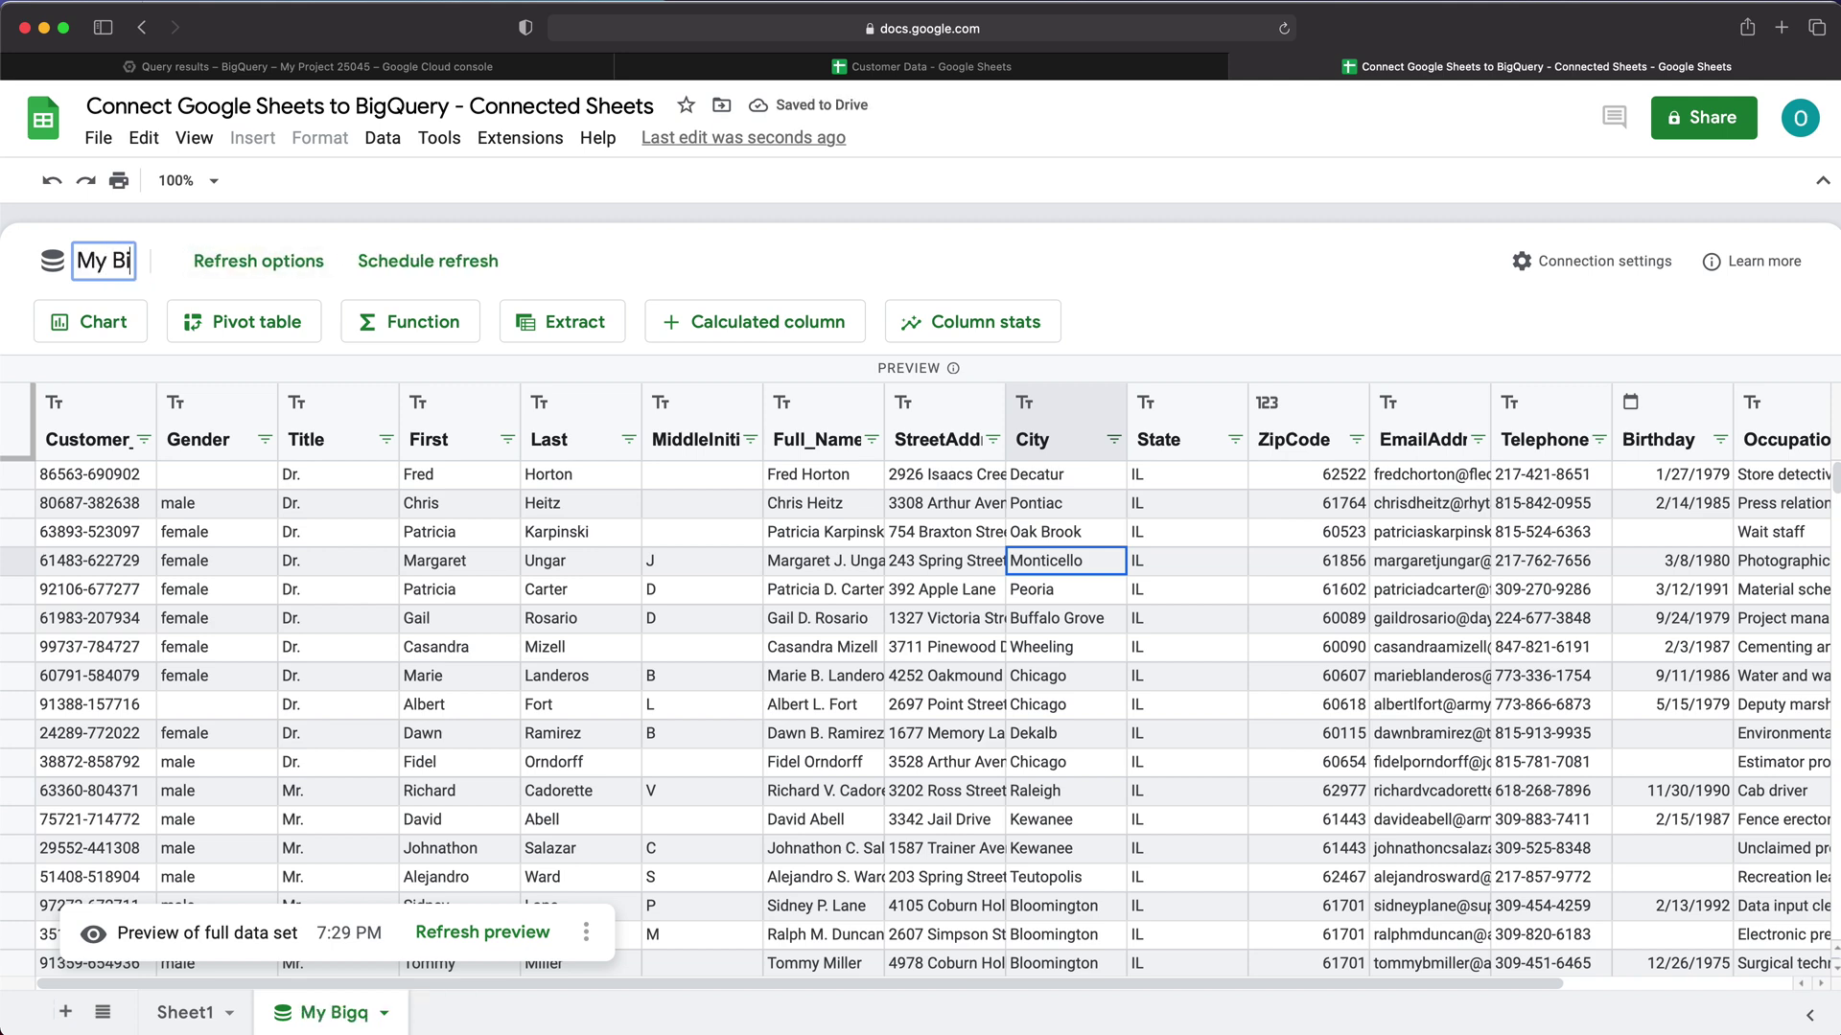
pyautogui.write('gquery Connection')
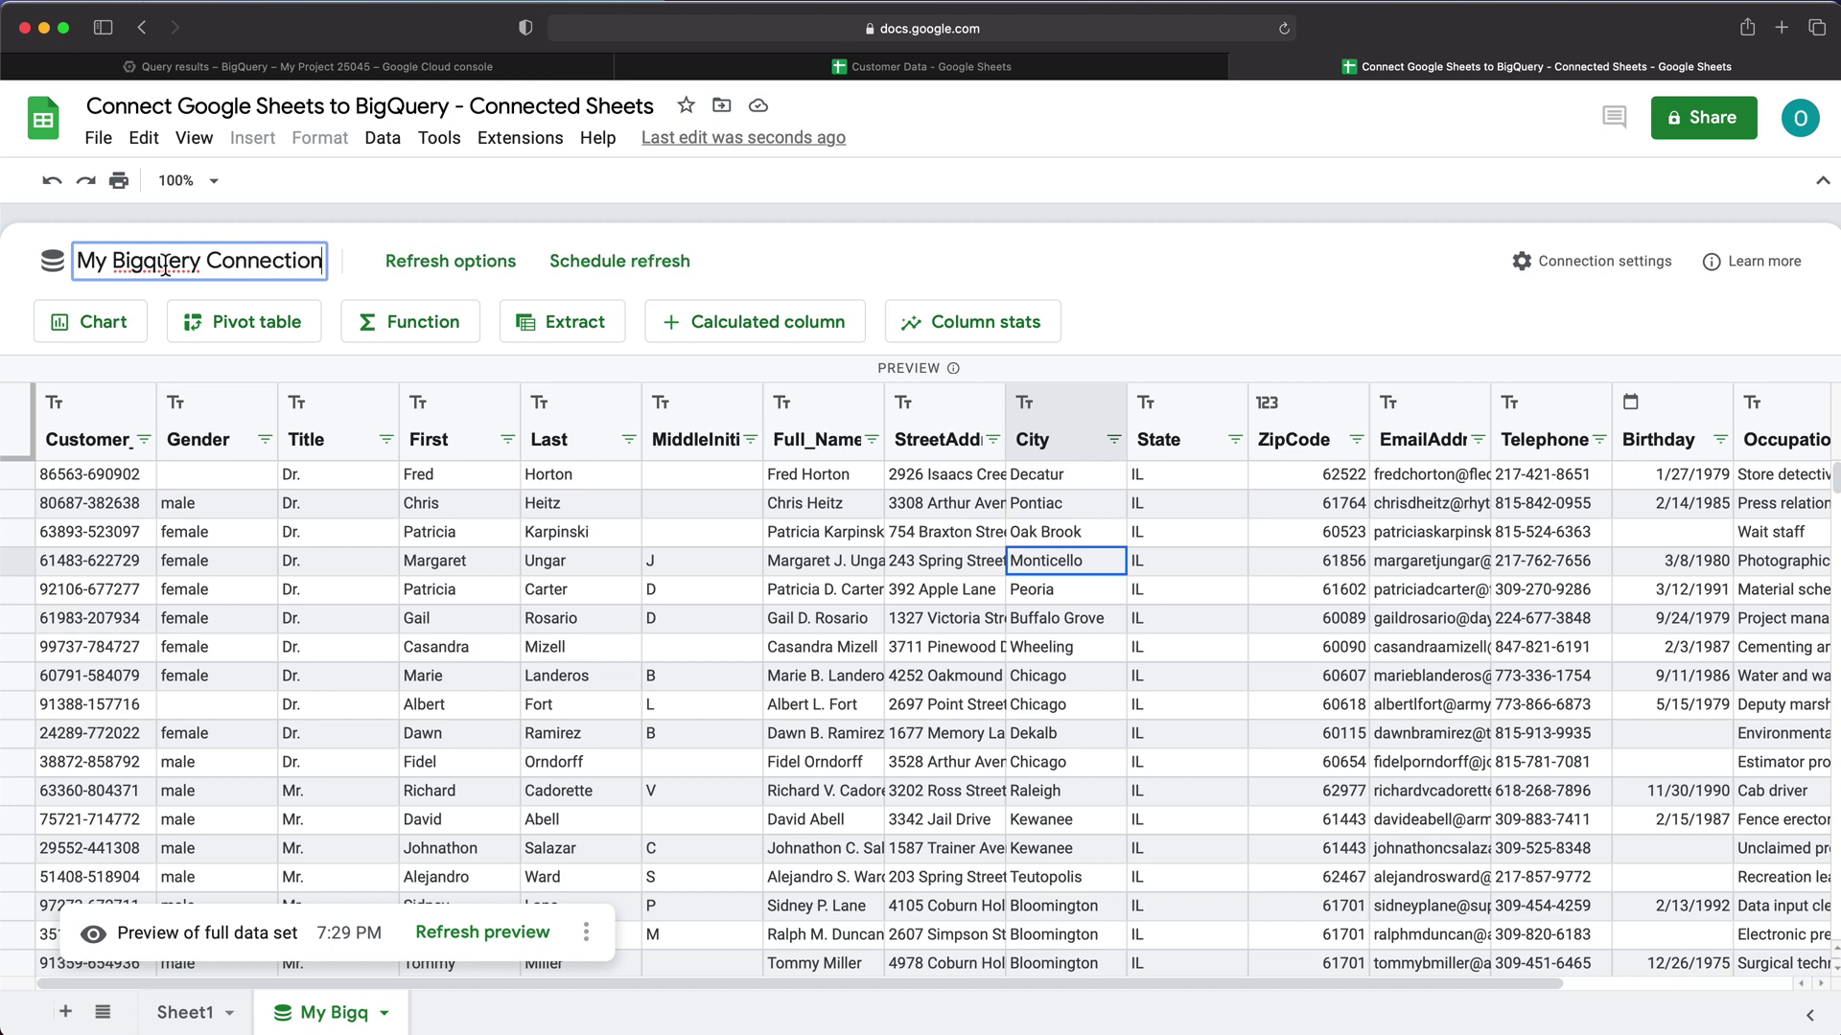
pyautogui.press('BackSpace')
pyautogui.write('Q')
pyautogui.press('Return')
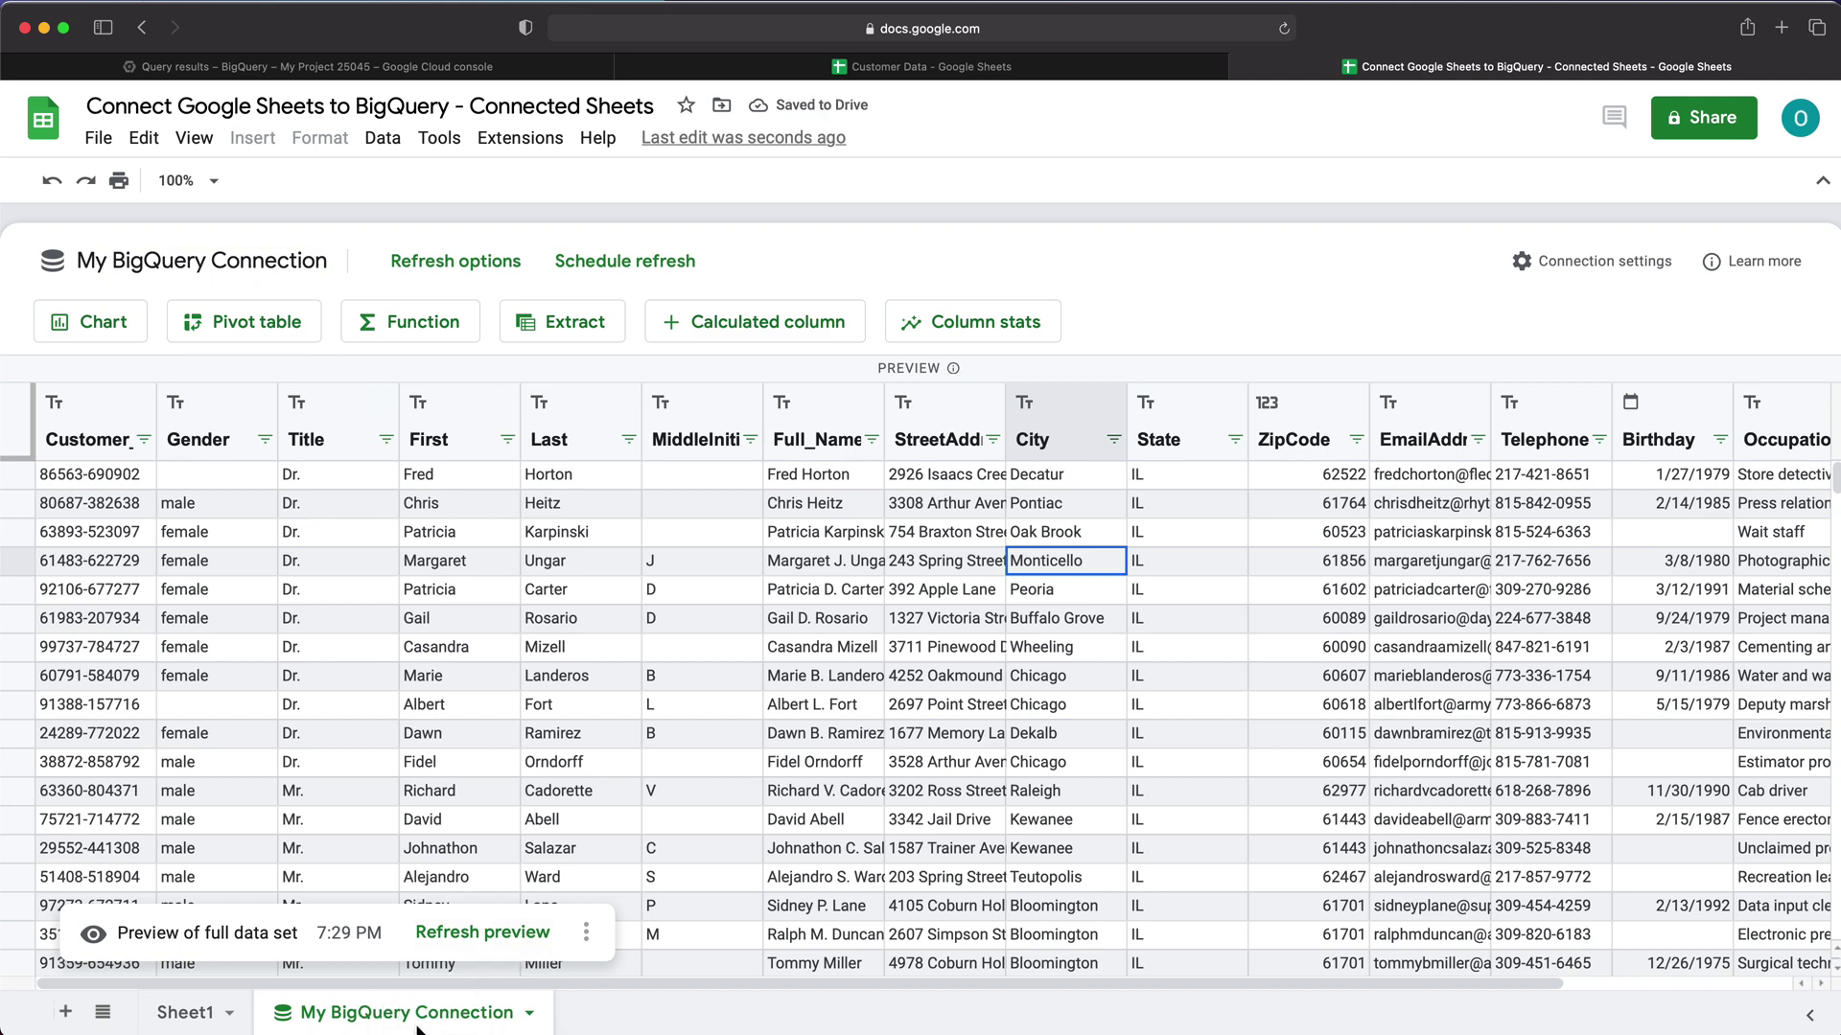
# Create a pivot table on a new sheet from the My BigQuery Connection data.
pyautogui.click(128, 477)
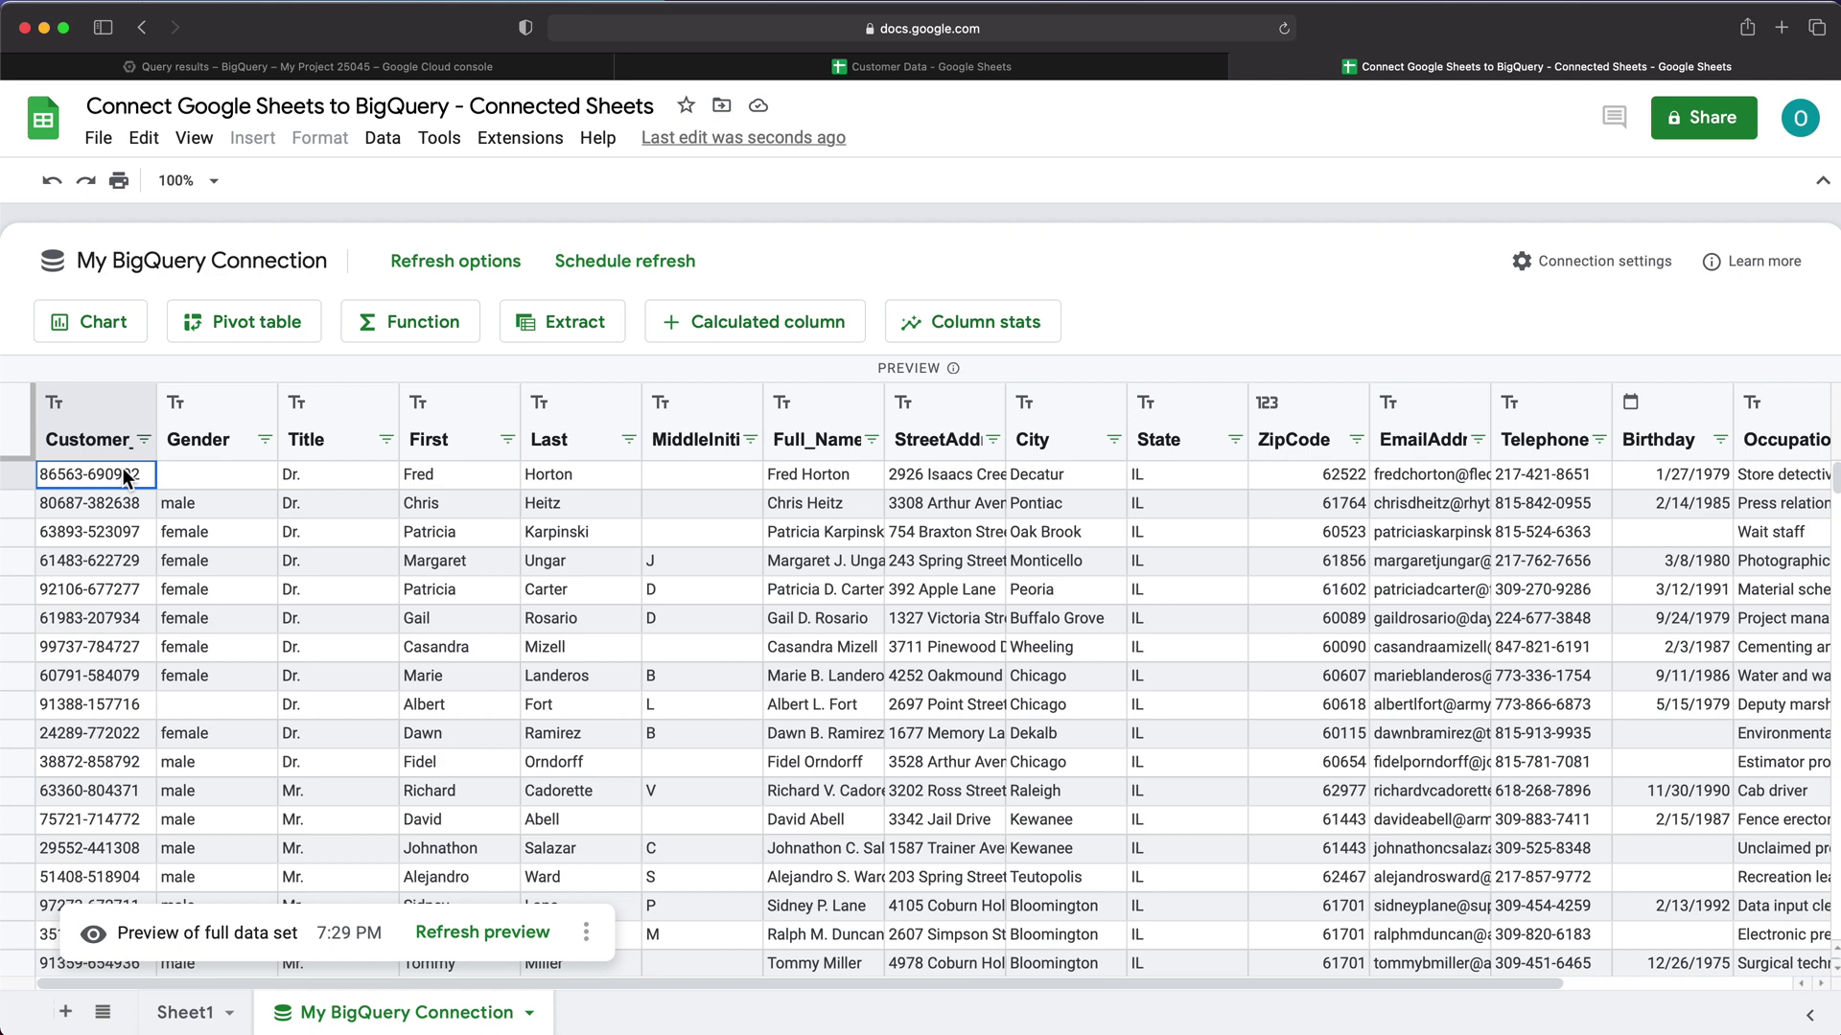
pyautogui.click(261, 322)
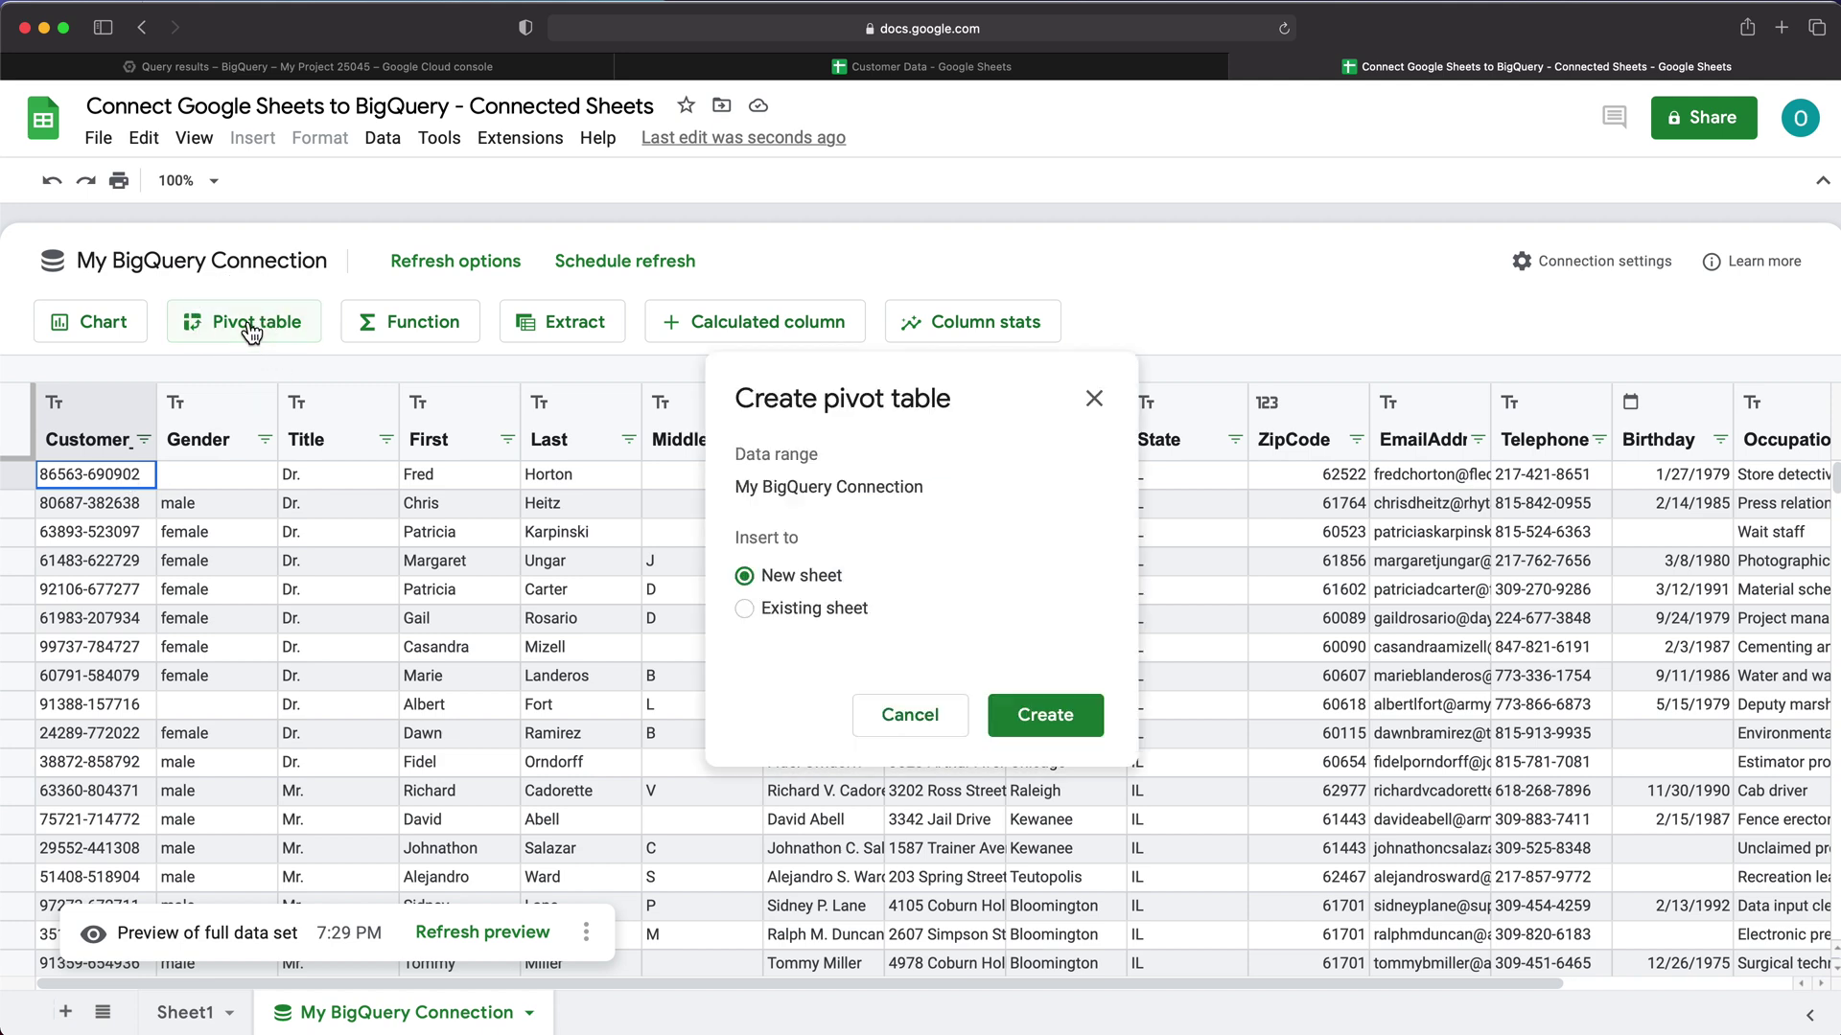
pyautogui.click(1045, 715)
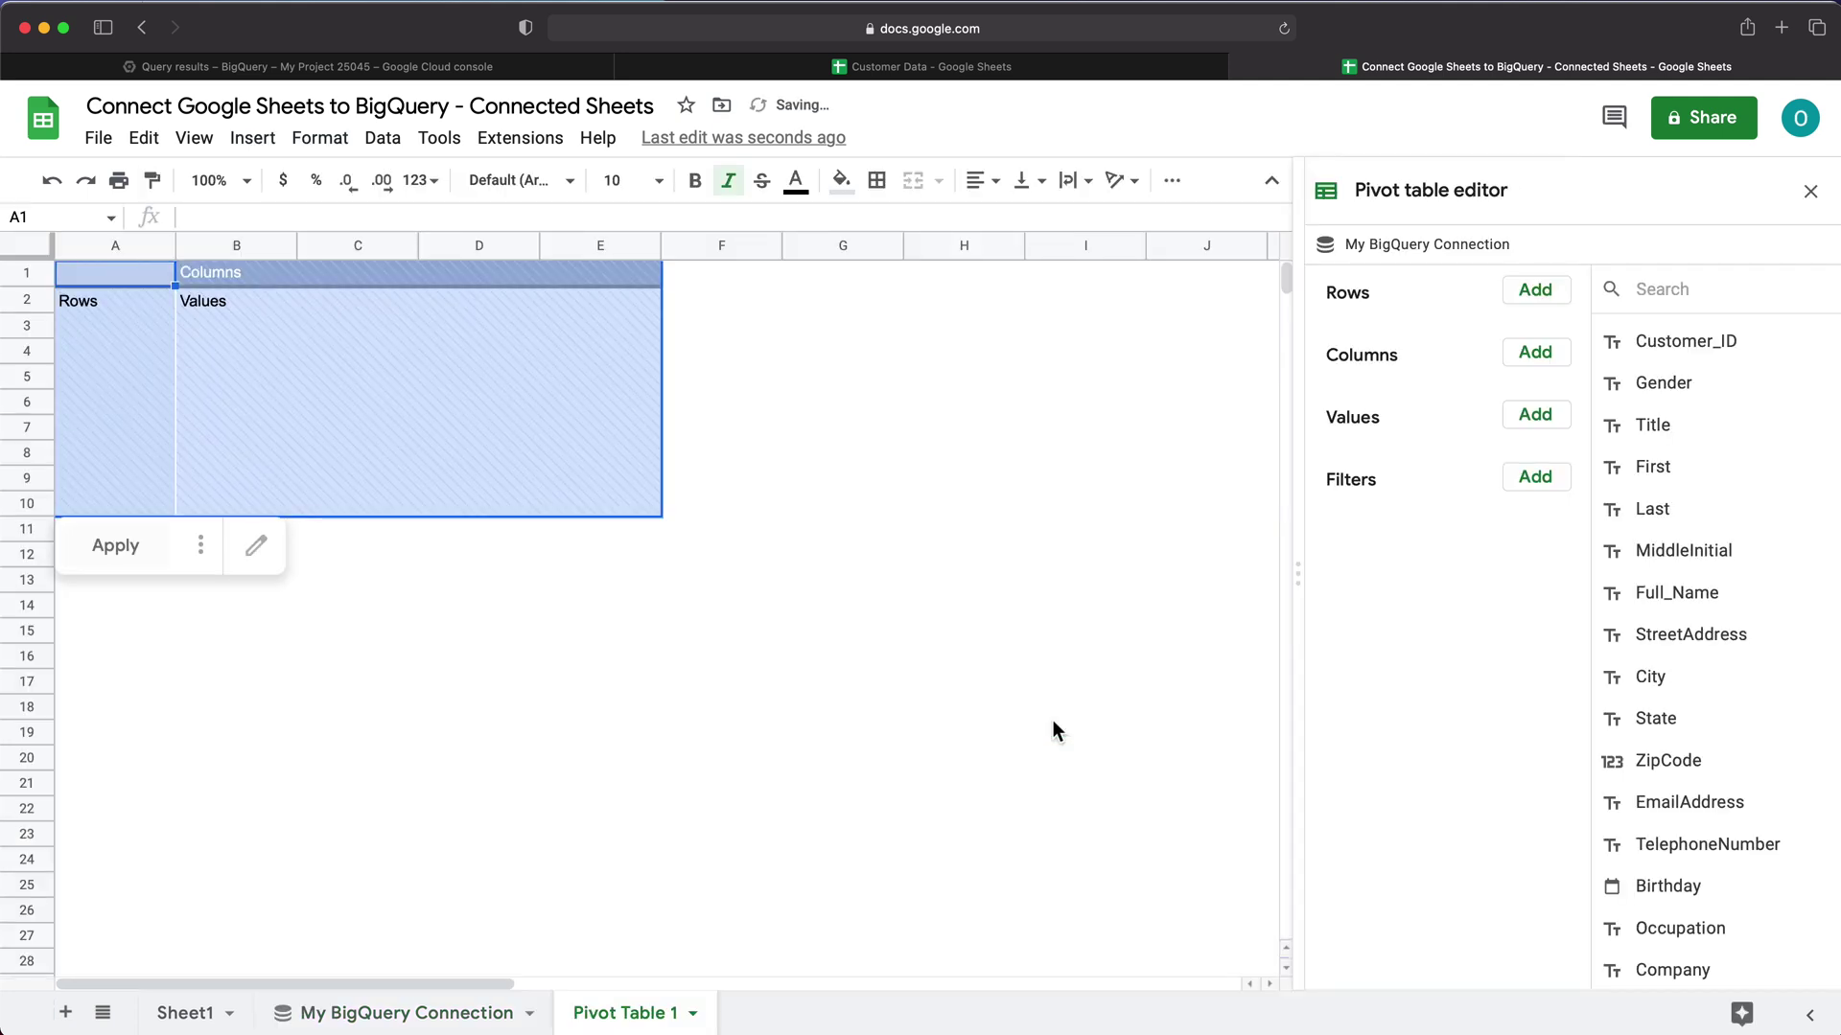
# Add Gender as the pivot table's rows and Customer_ID as its values, and apply the changes.
pyautogui.click(1555, 293)
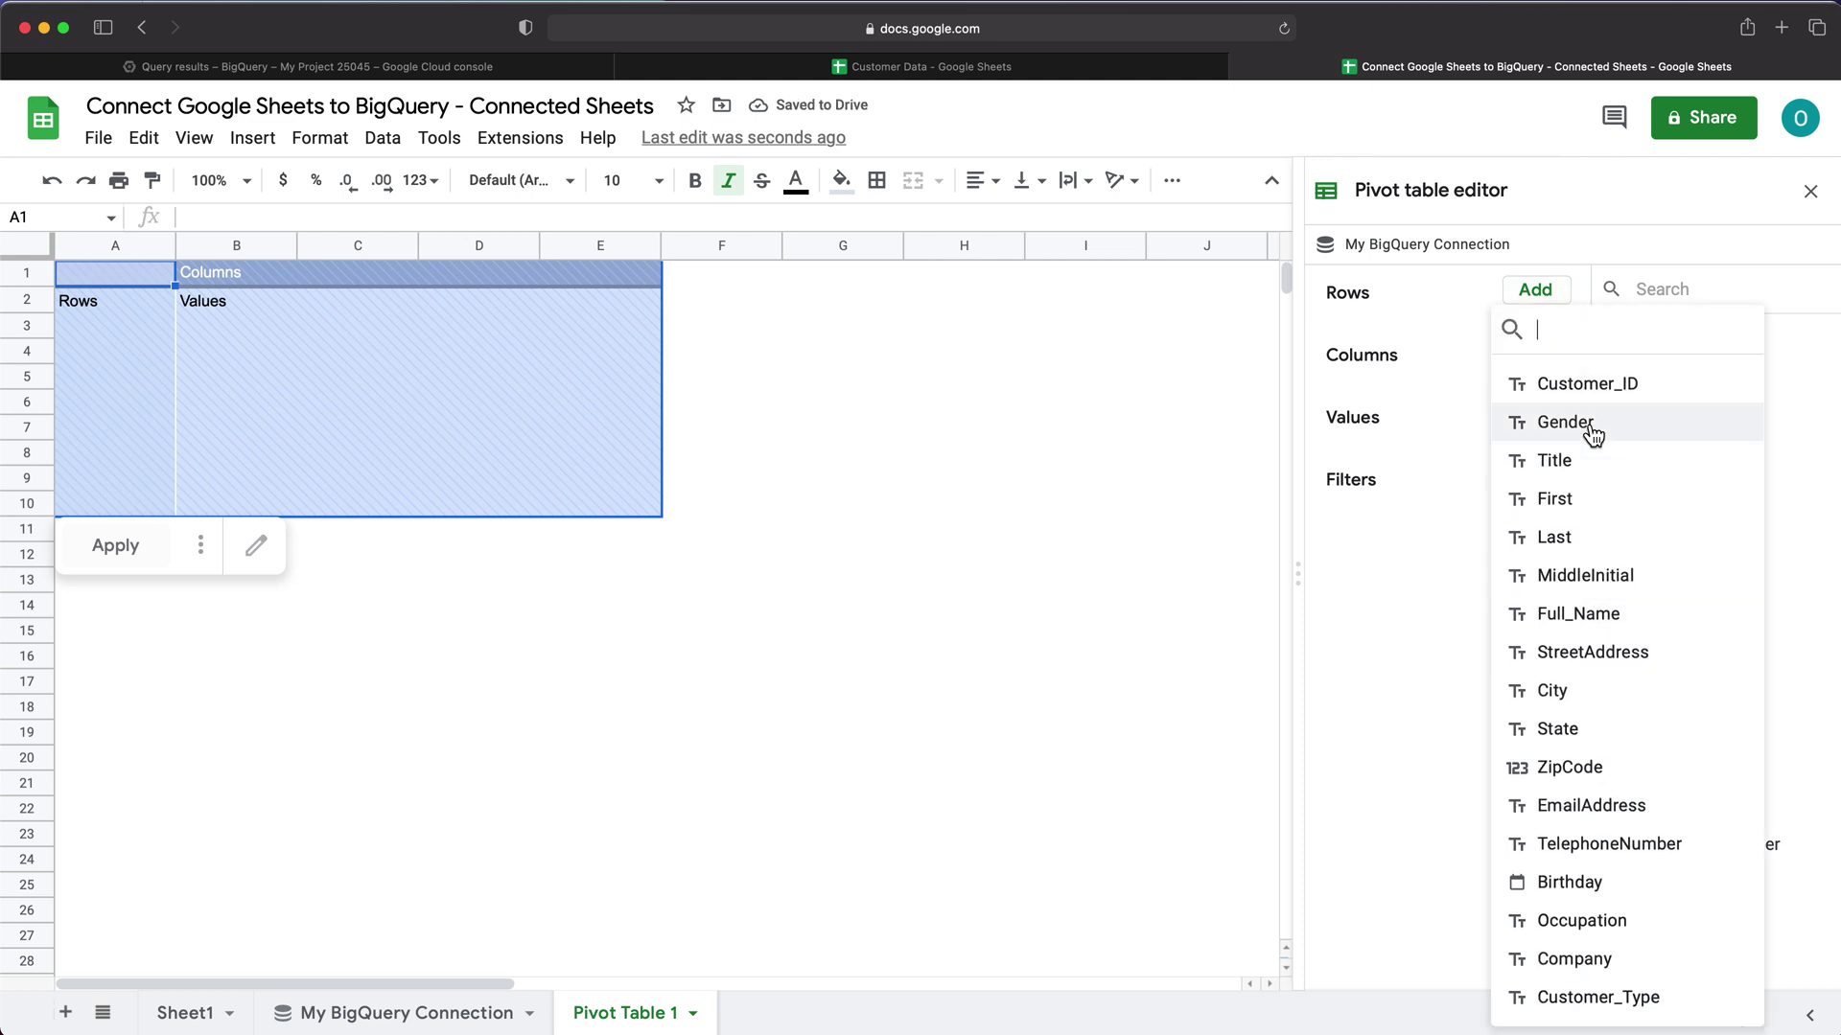
pyautogui.click(1532, 423)
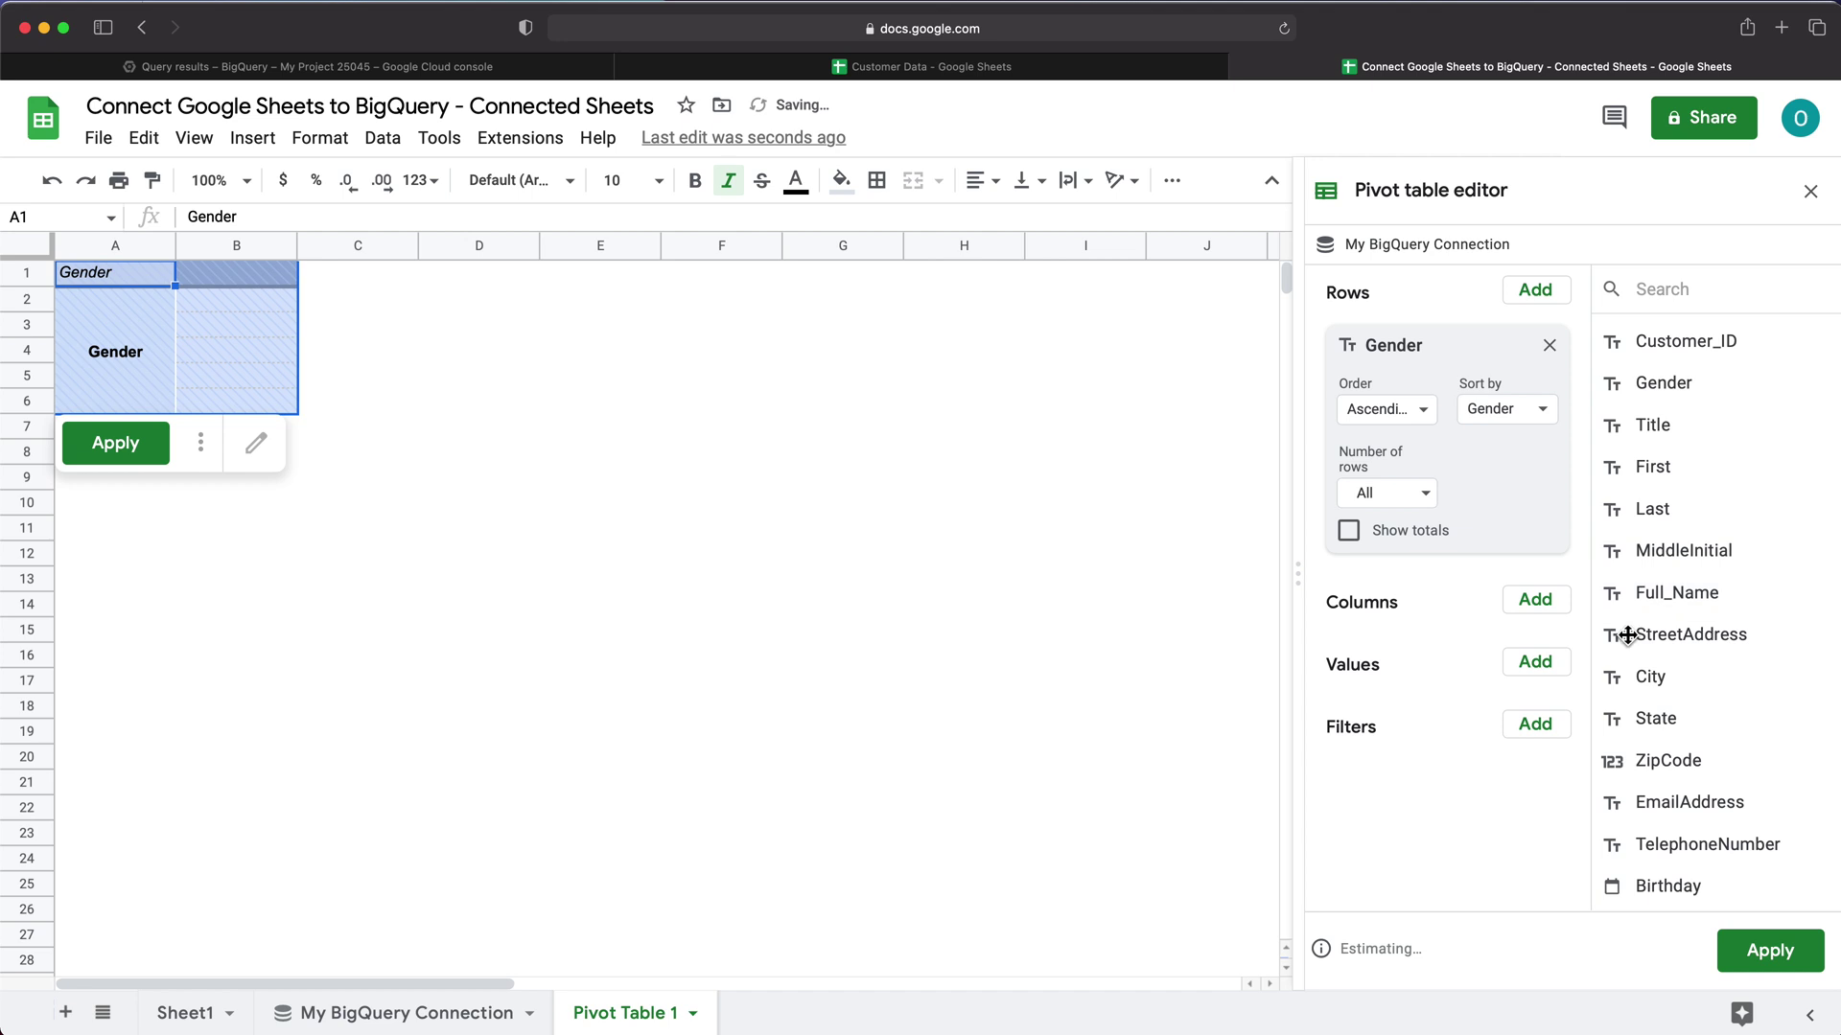
pyautogui.click(1555, 665)
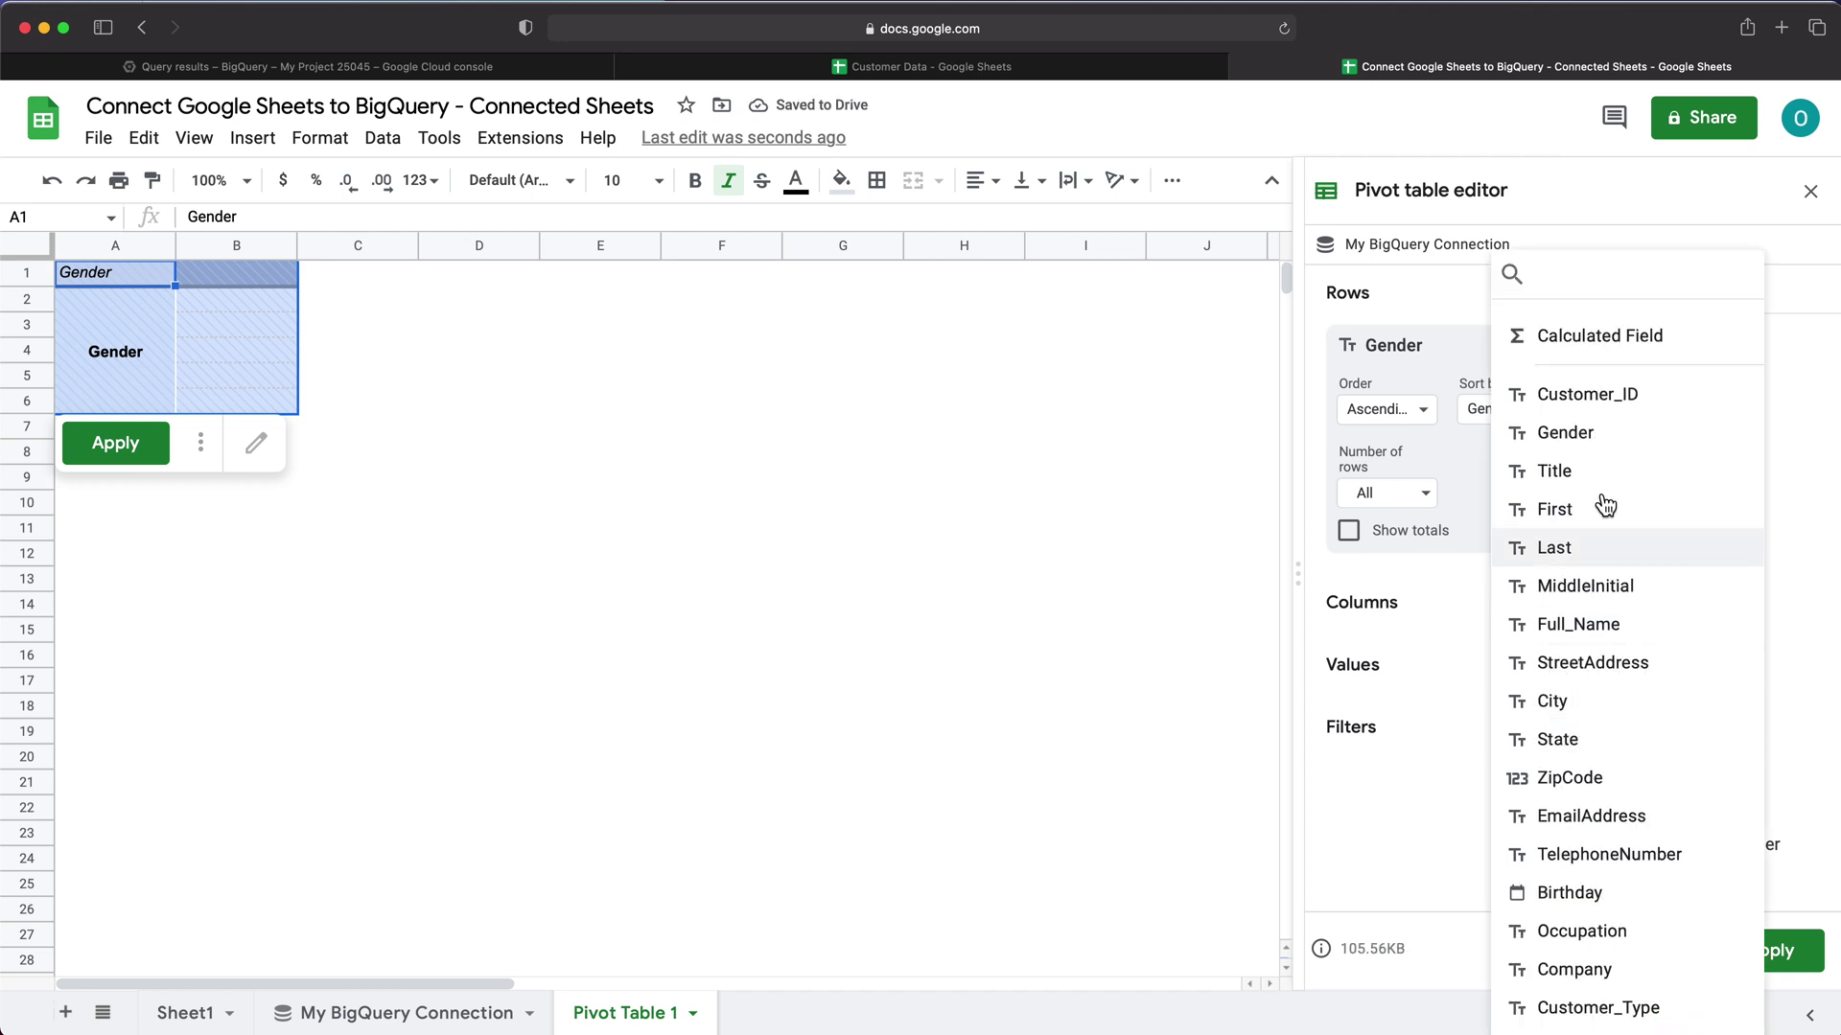
pyautogui.click(1597, 409)
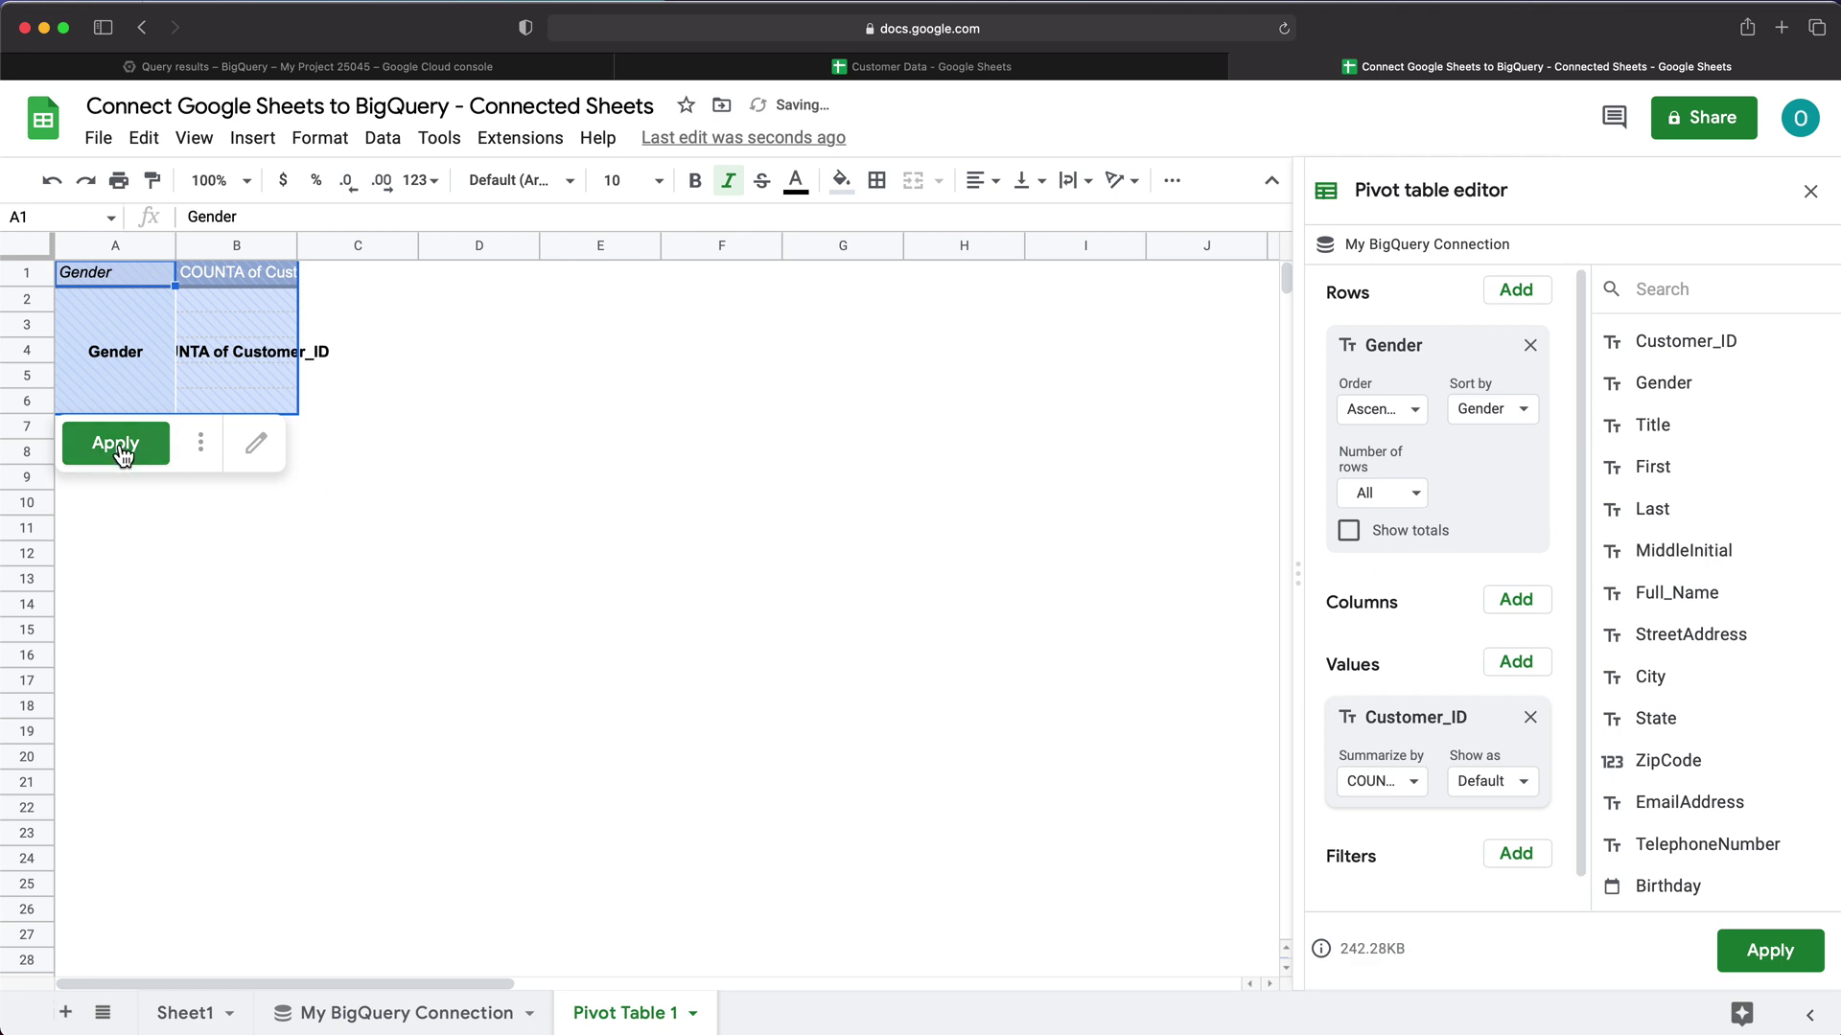
pyautogui.click(116, 446)
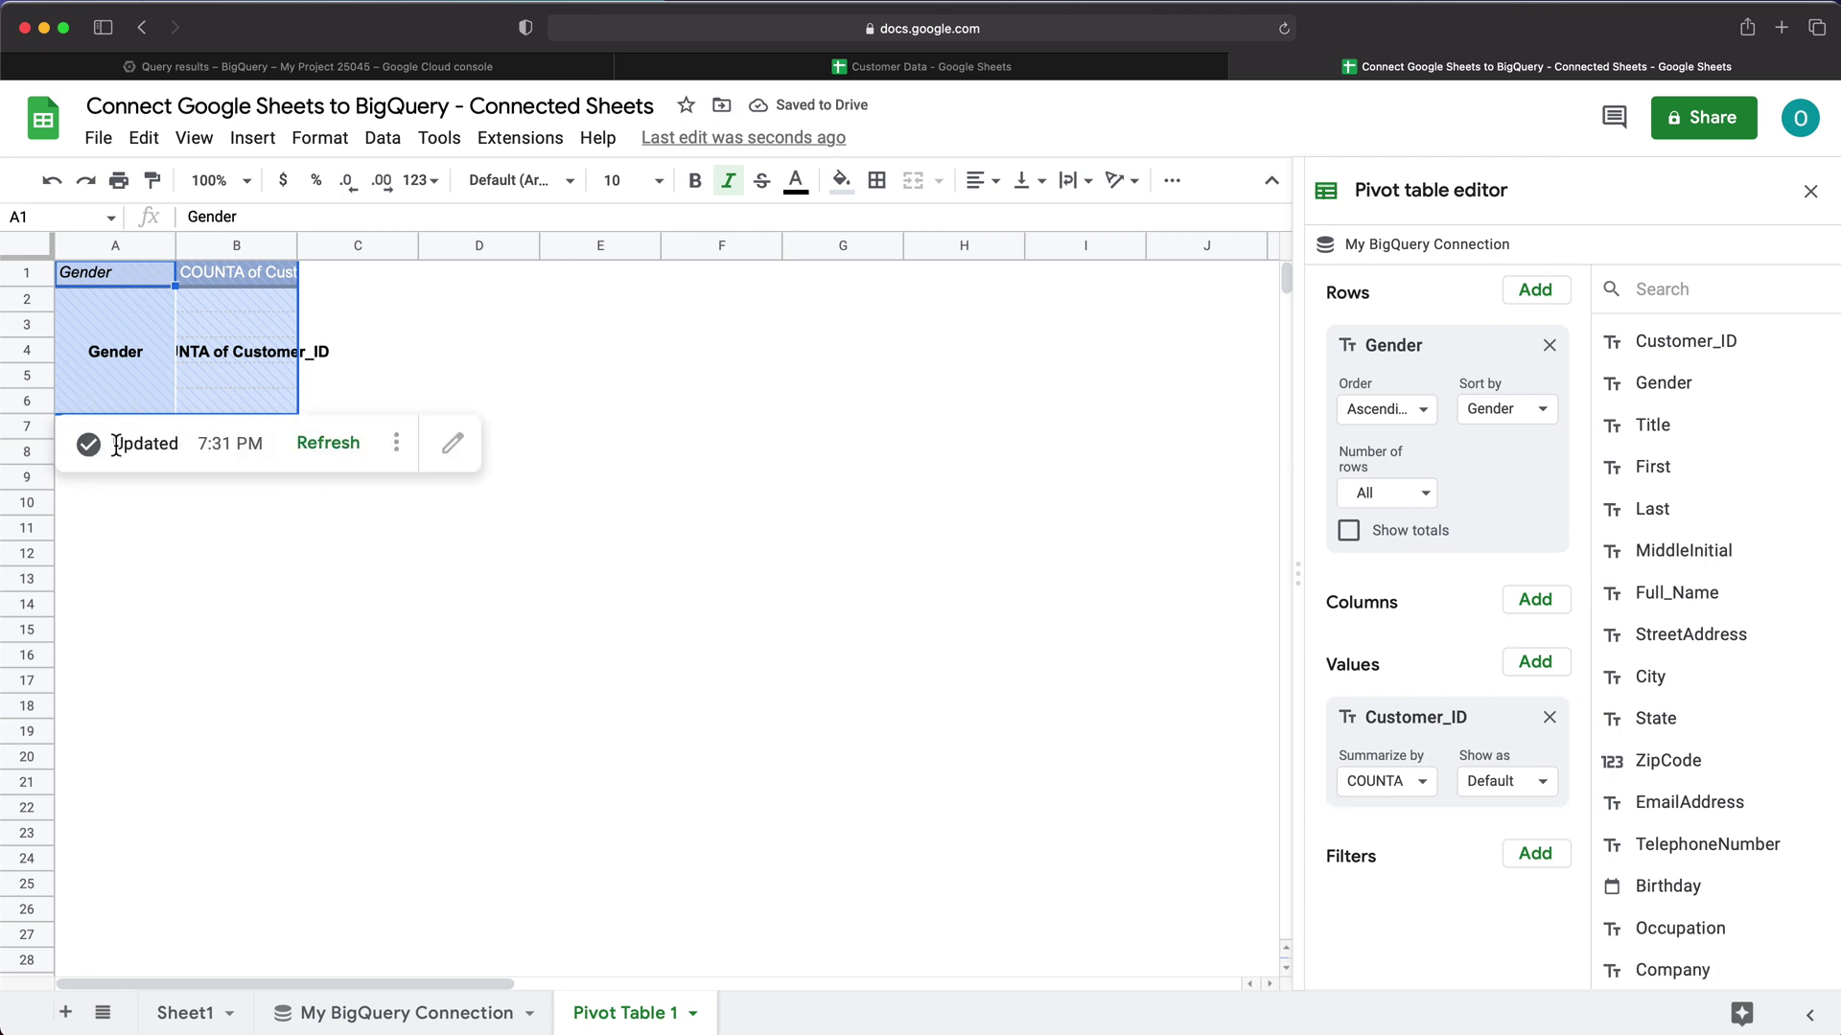
# Examine the customer counts by gender in the pivot table and the State column in the My BigQuery Connection sheet.
pyautogui.moveTo(106, 304); pyautogui.dragTo(264, 367)
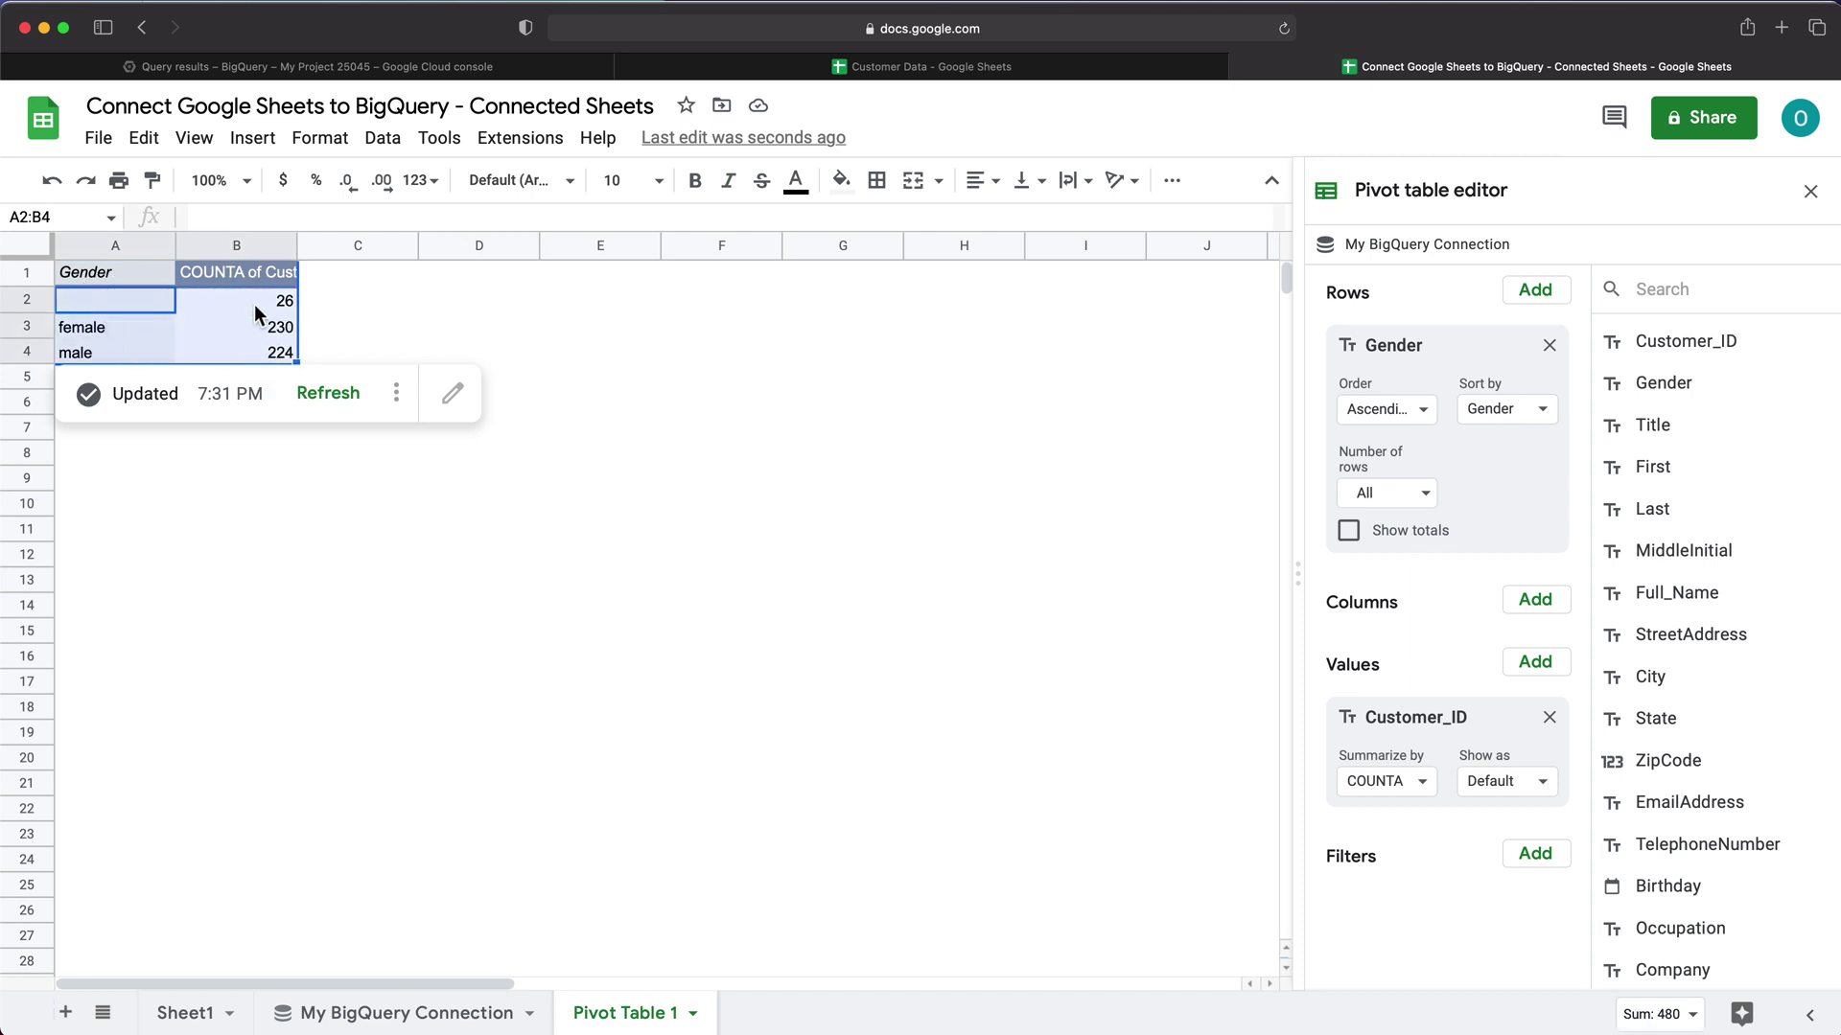
pyautogui.click(102, 330)
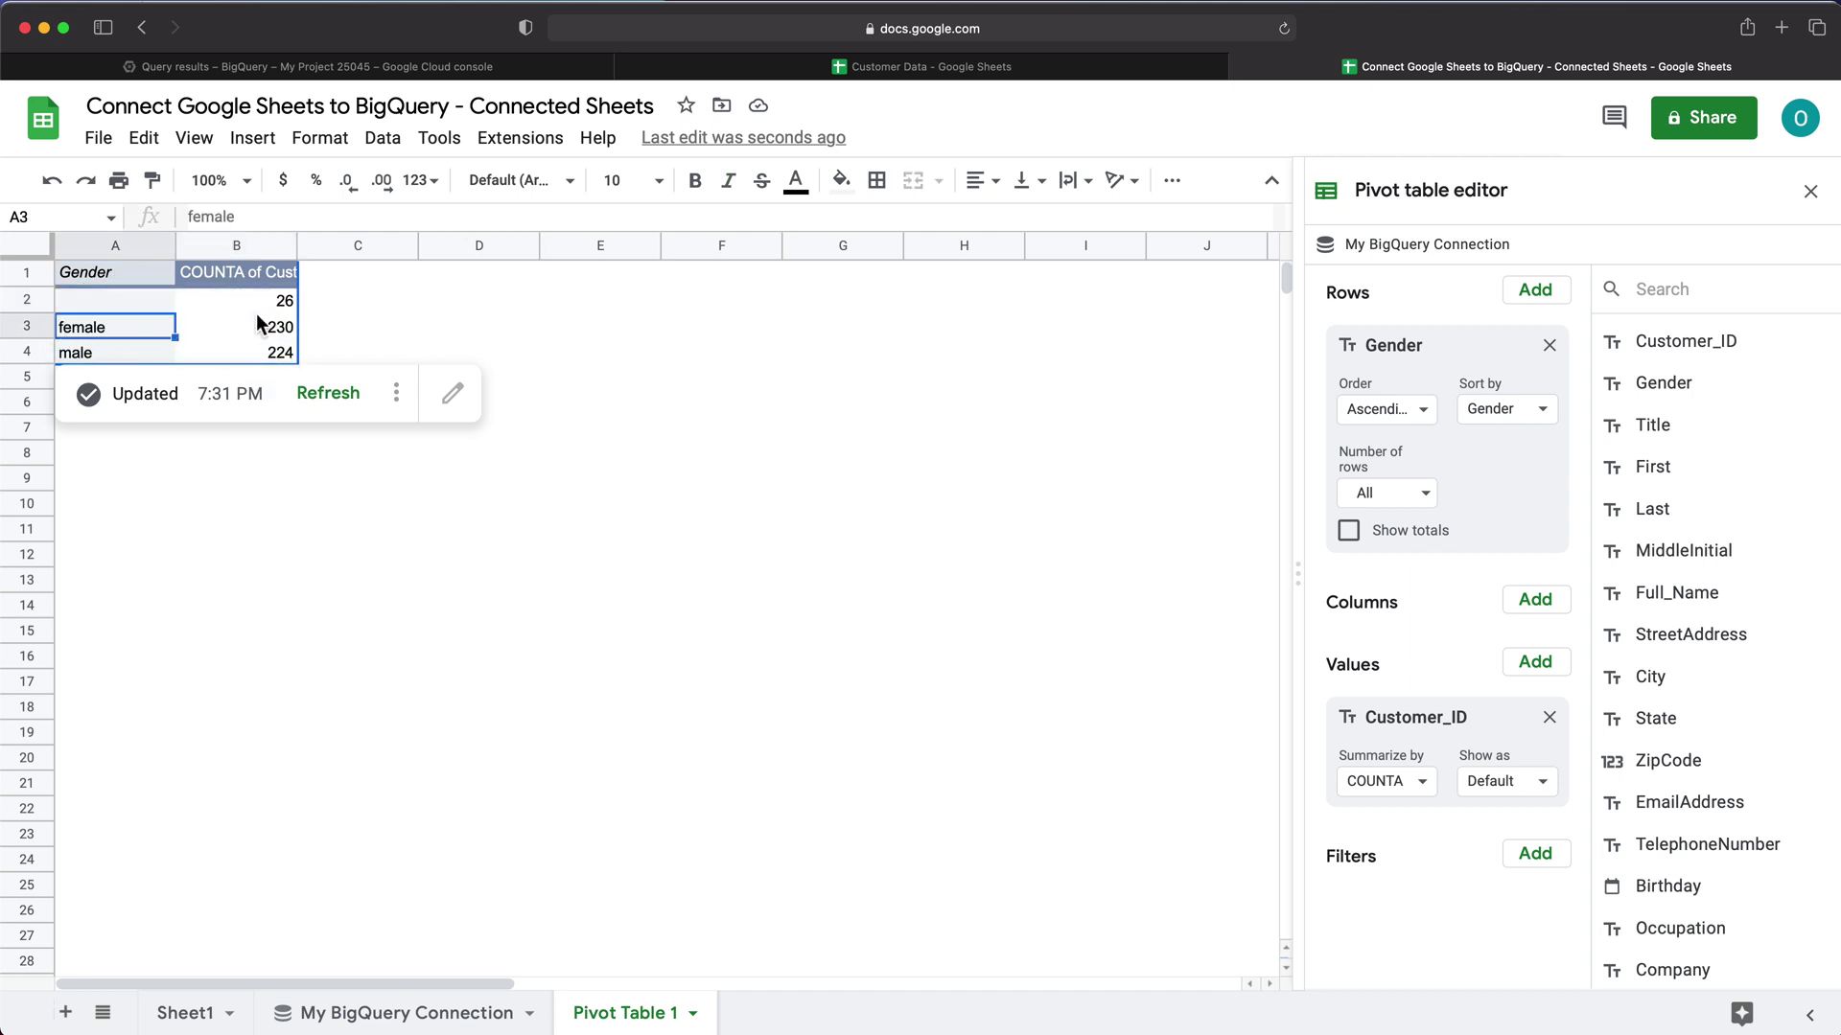
pyautogui.moveTo(256, 314); pyautogui.dragTo(267, 420)
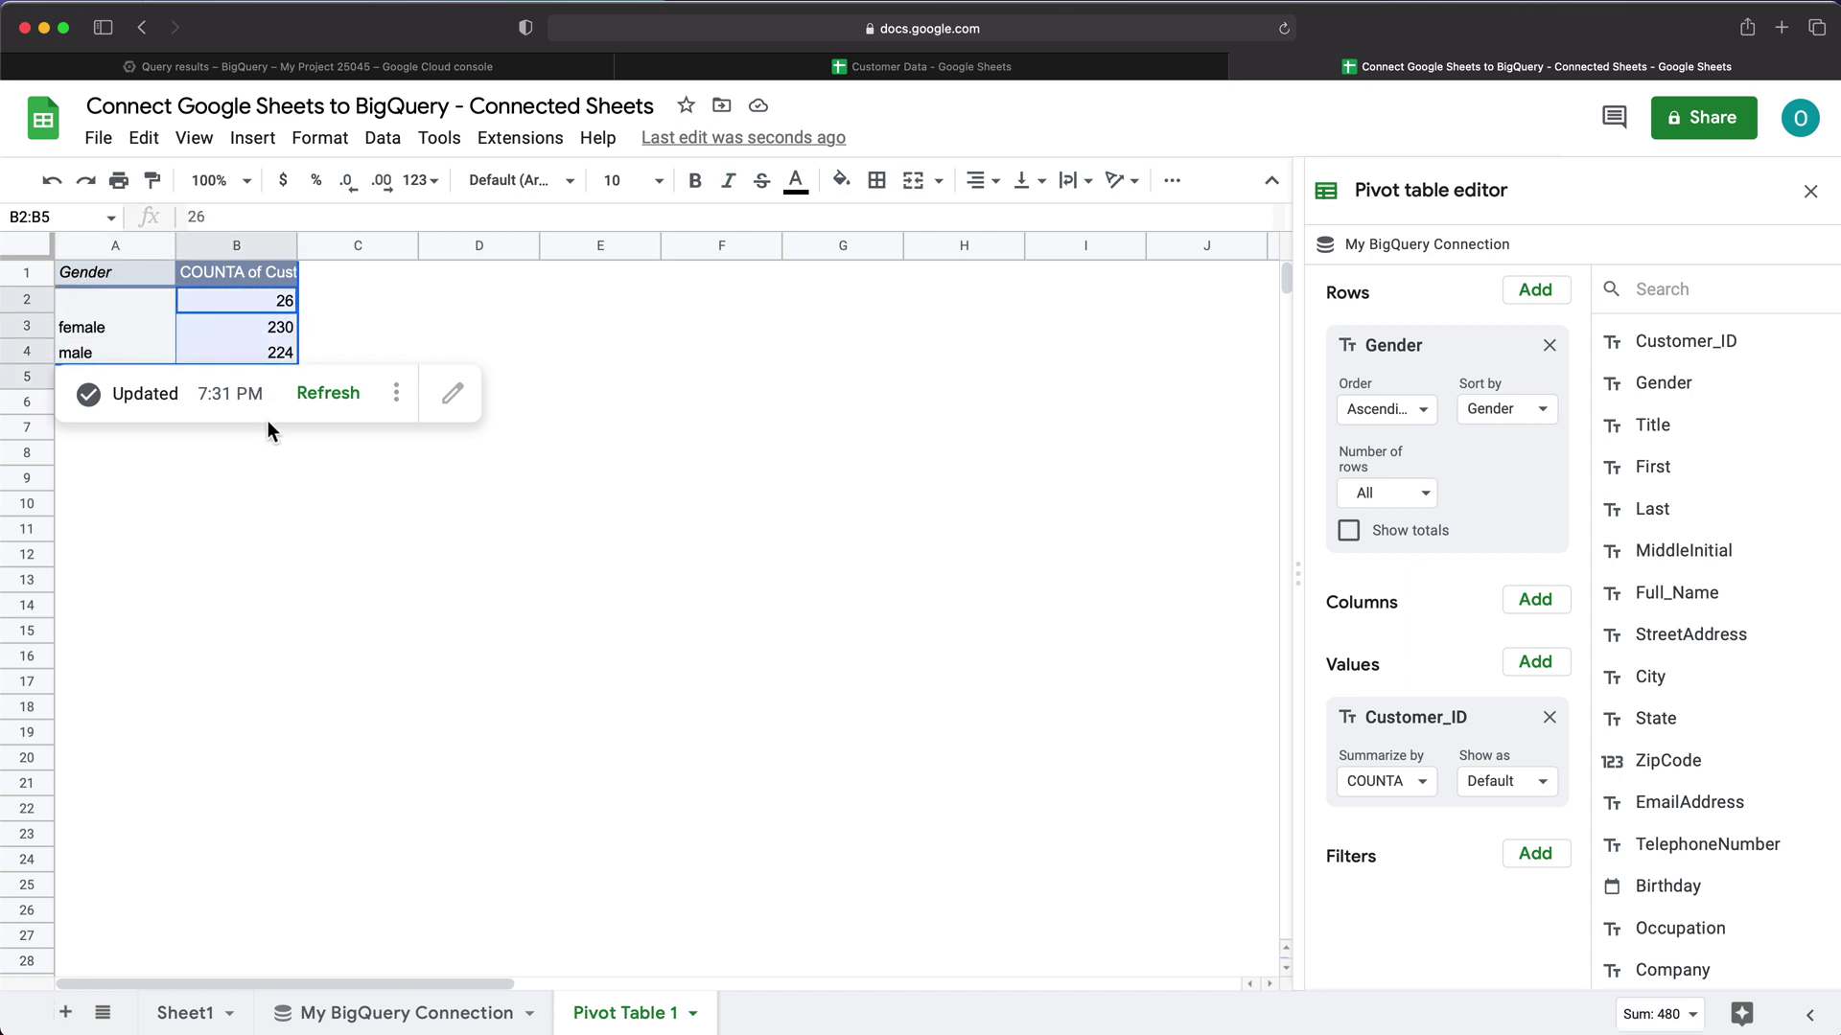
pyautogui.click(481, 1012)
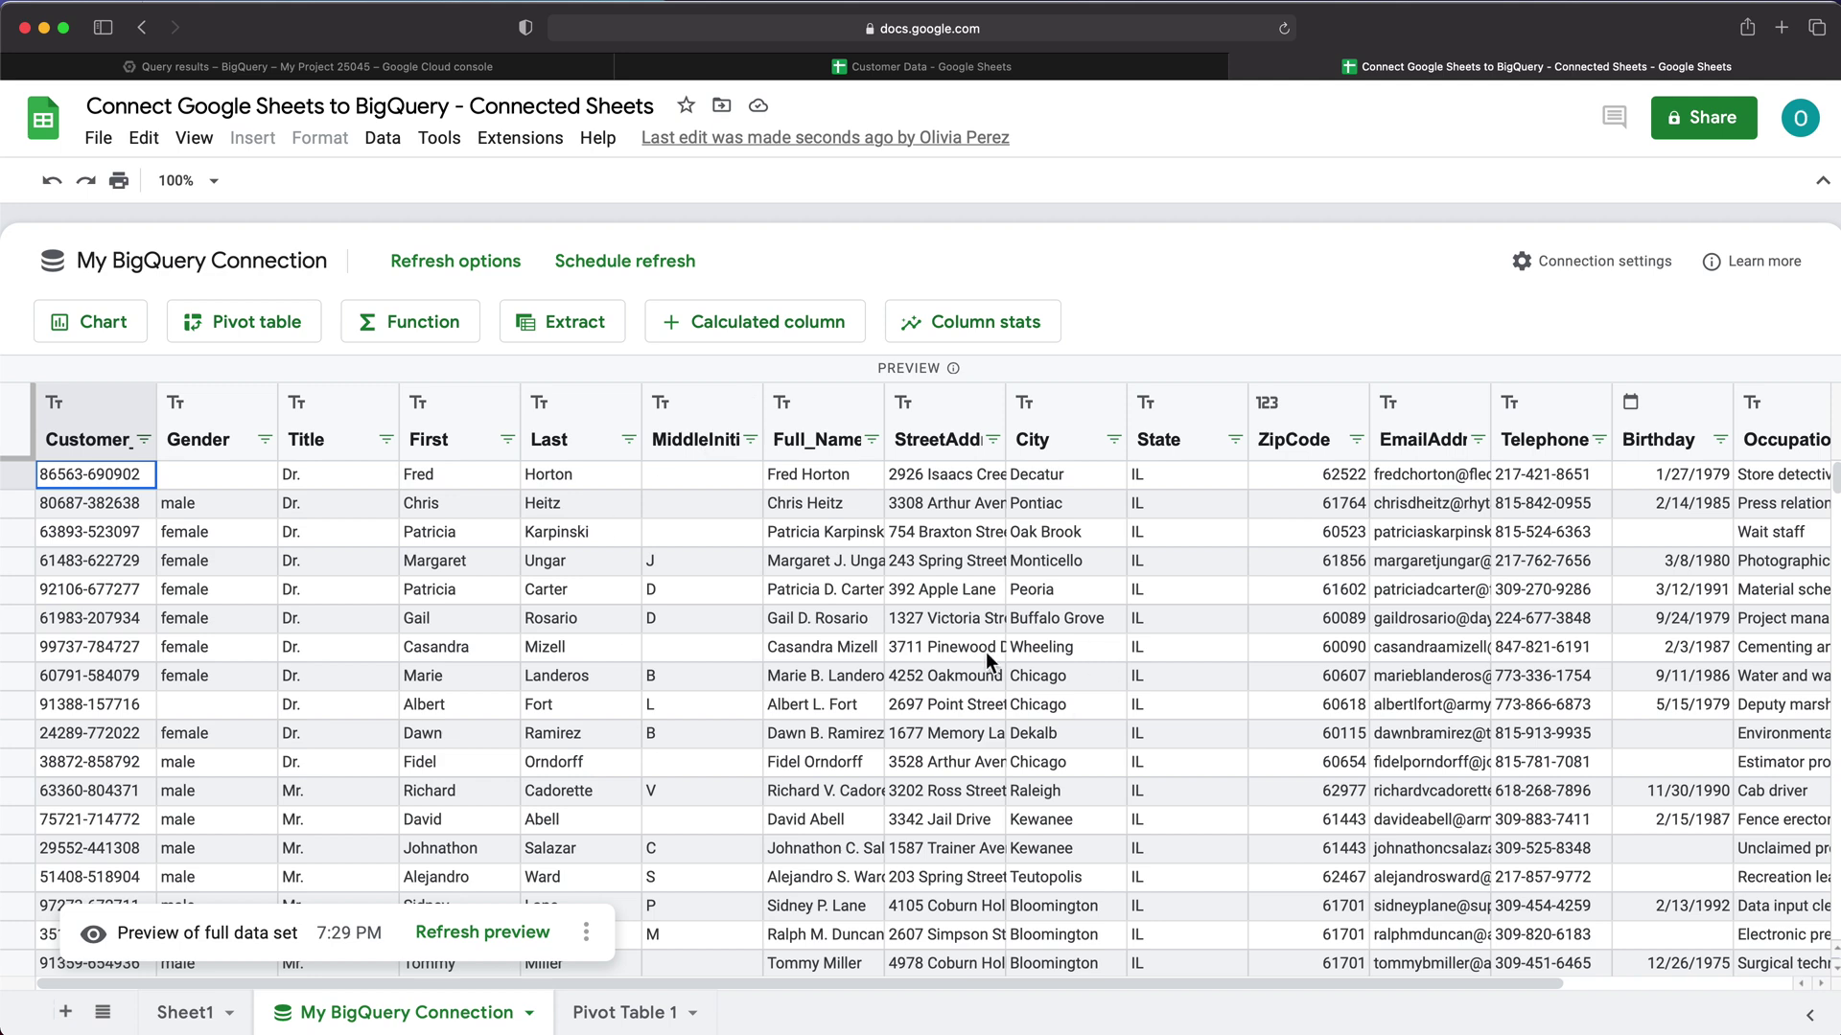
pyautogui.moveTo(1182, 484); pyautogui.dragTo(1179, 797)
pyautogui.click(1175, 738)
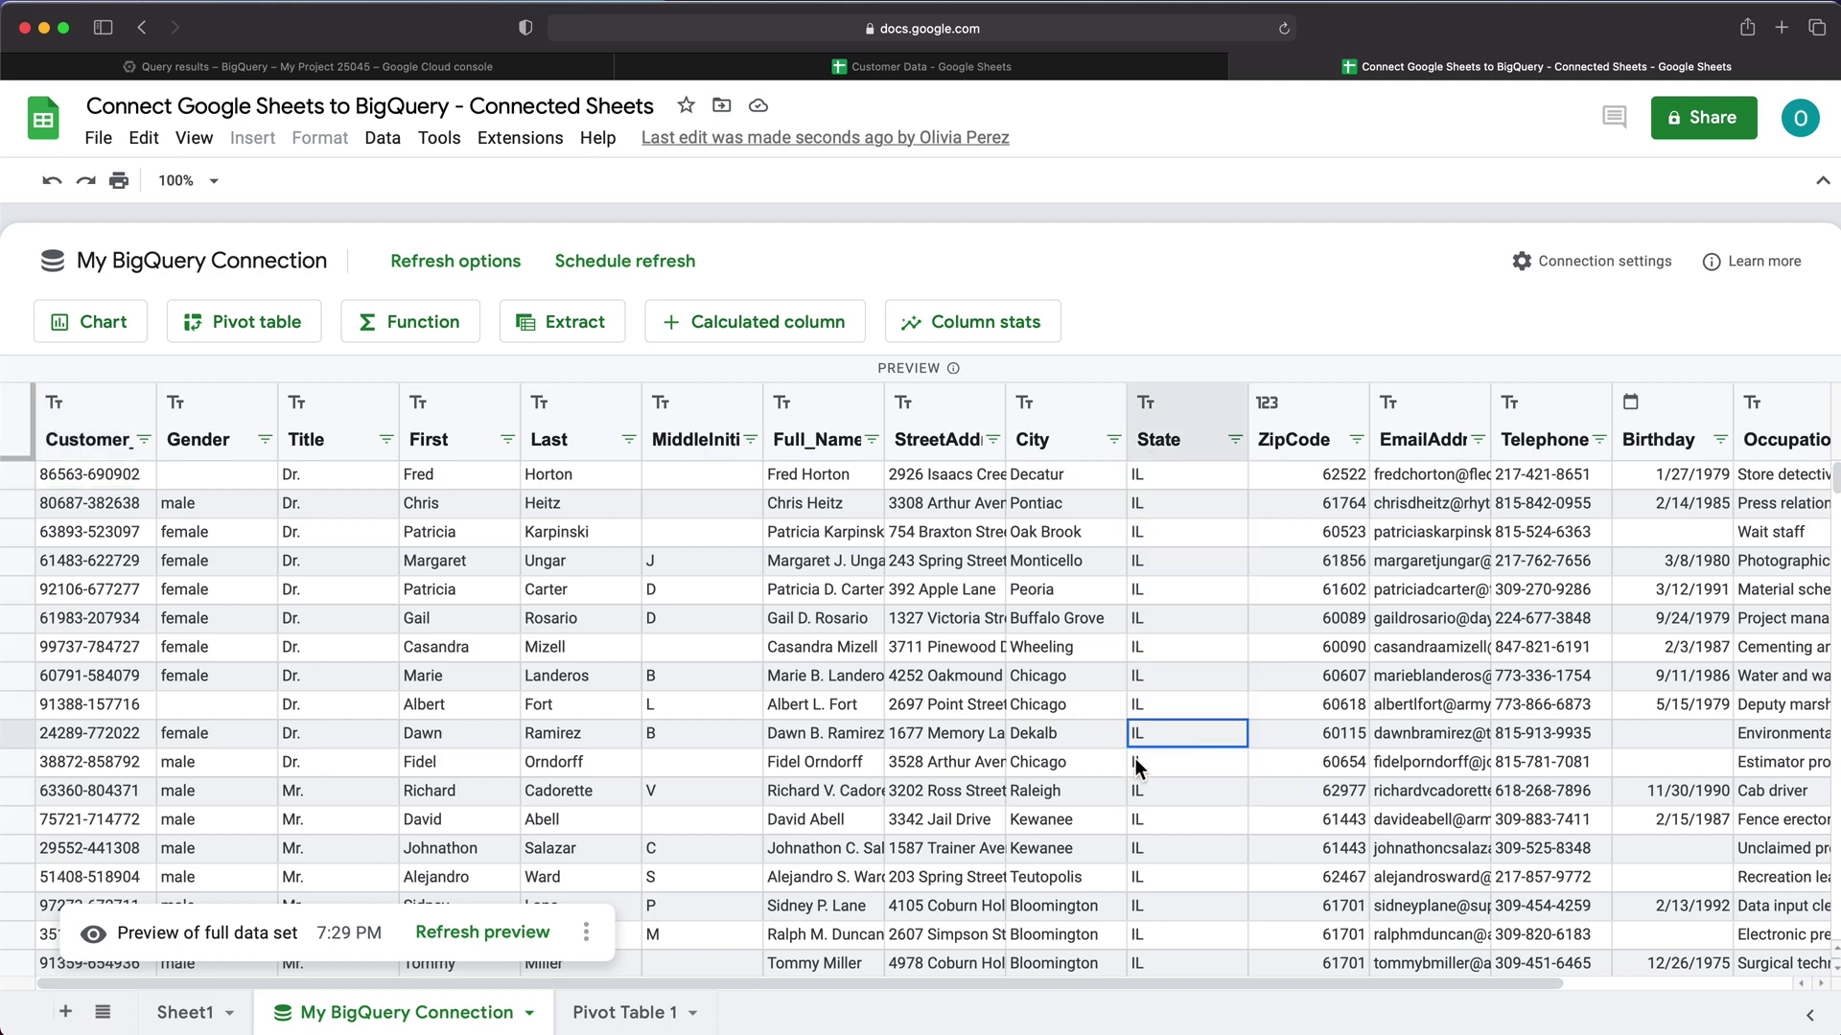
# Rename Sheet1 as Settings.
pyautogui.click(187, 1017)
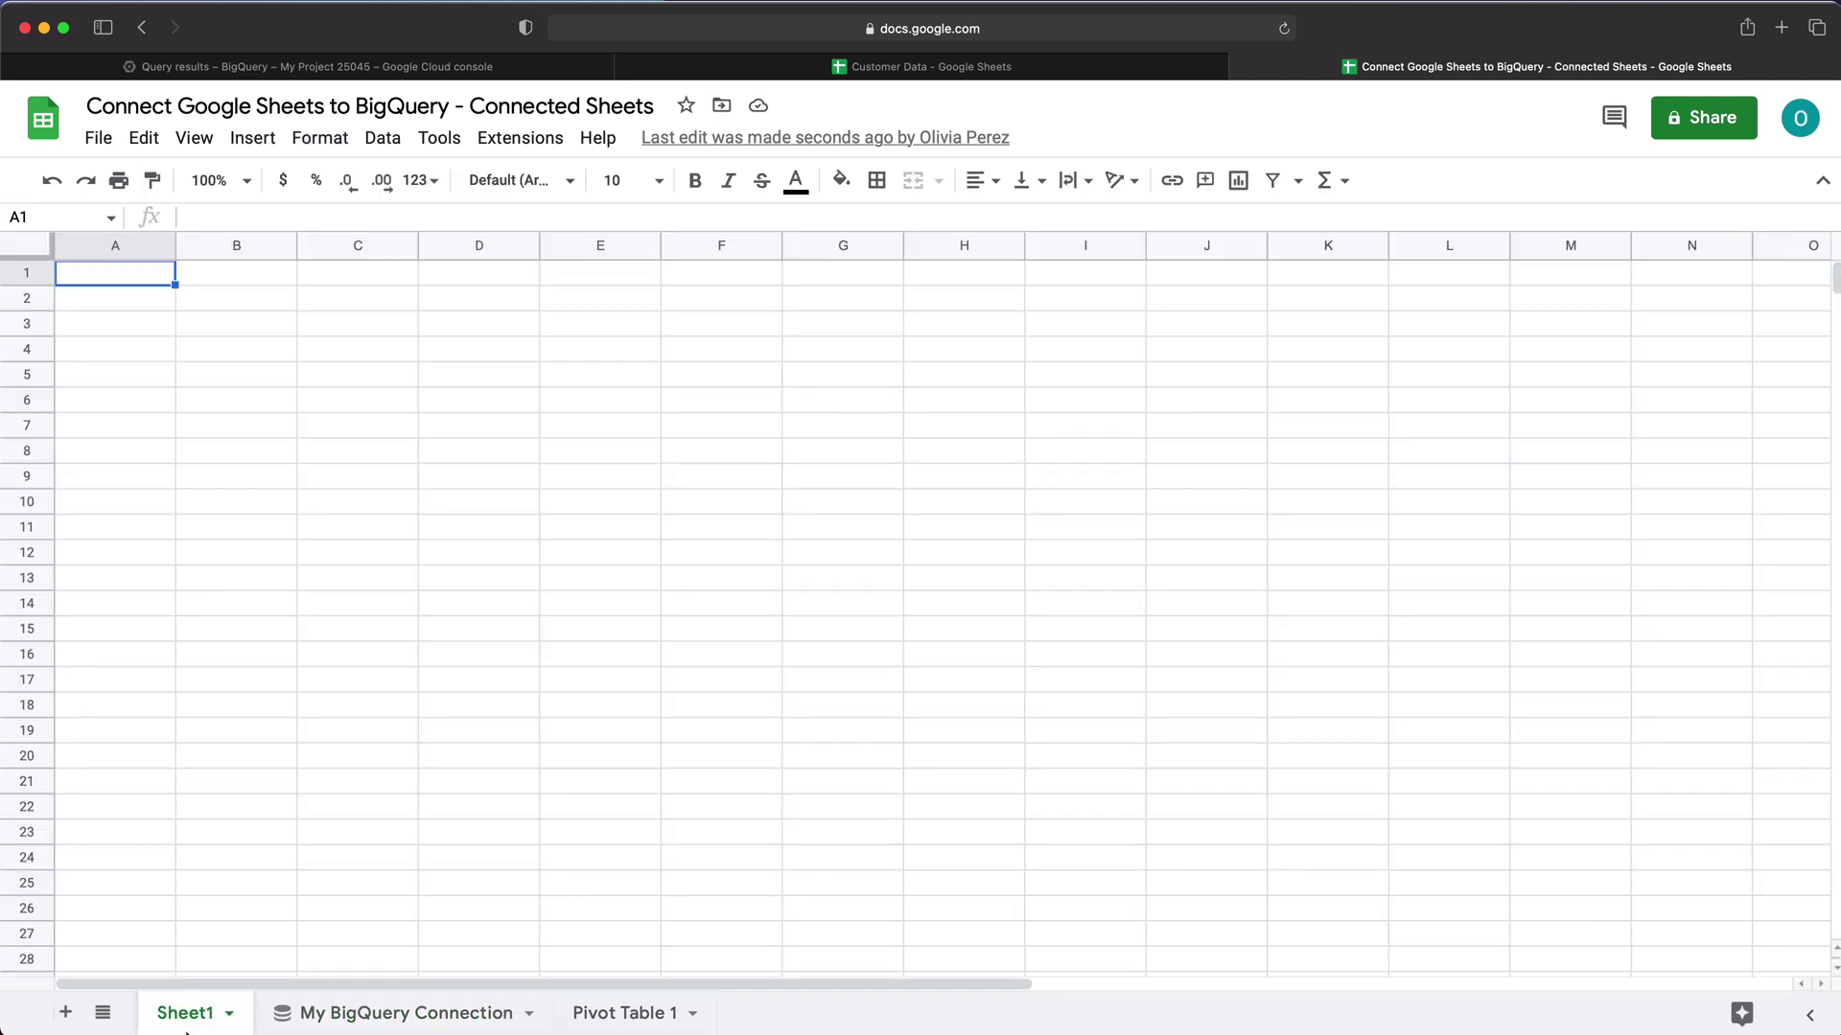
pyautogui.doubleClick(187, 1026)
pyautogui.write('Settings')
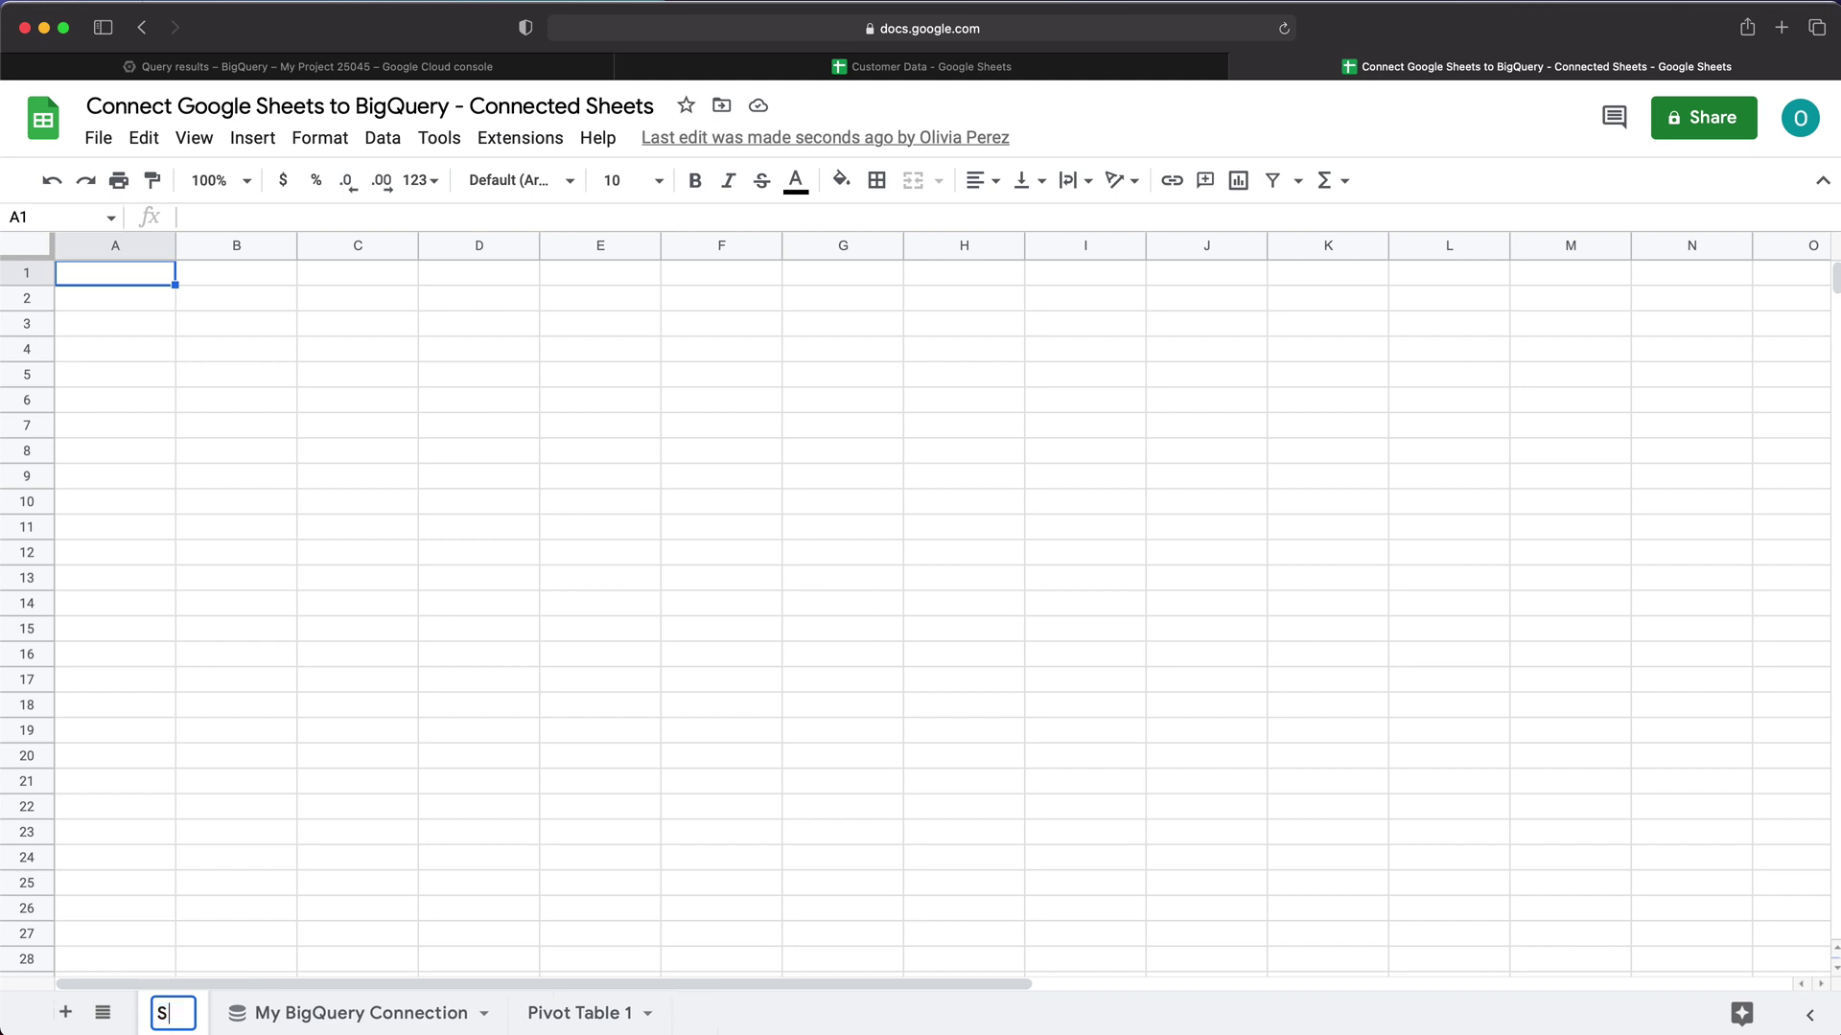
pyautogui.press('Return')
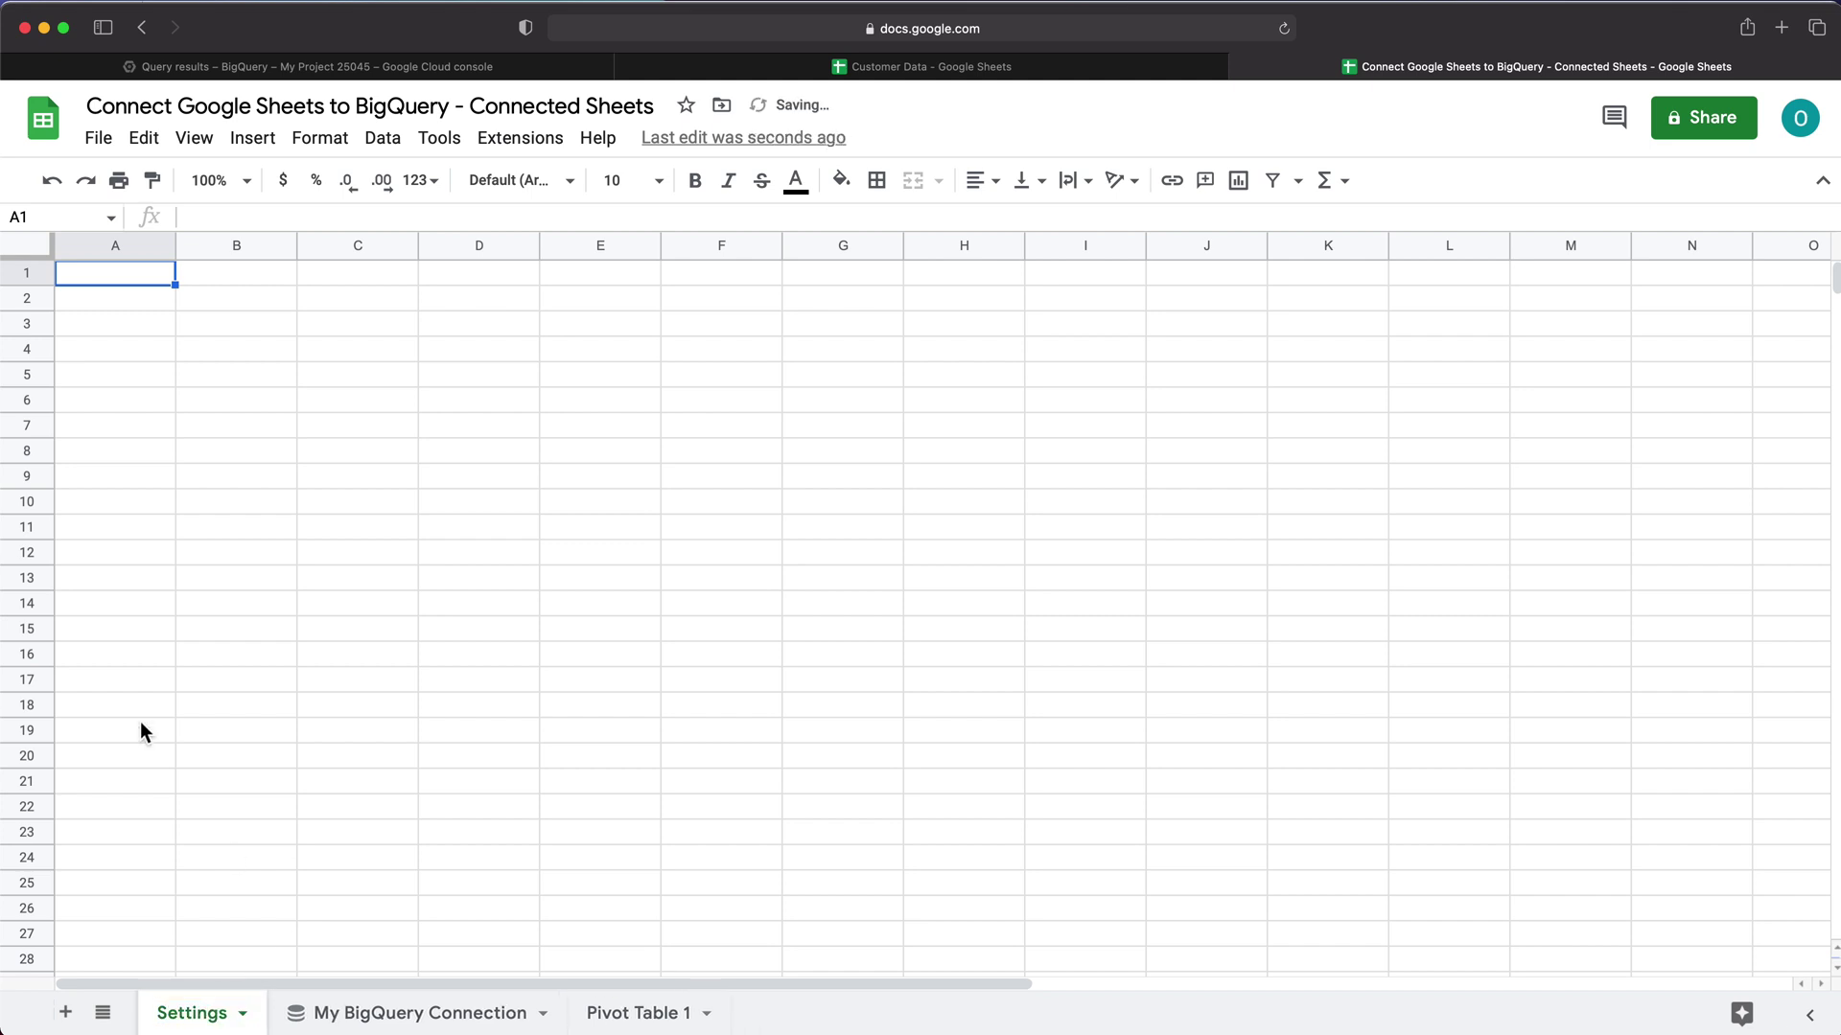
# Enter the heading State in cell A1 and the value IL in cell A2 of the Settings sheet.
pyautogui.write('State')
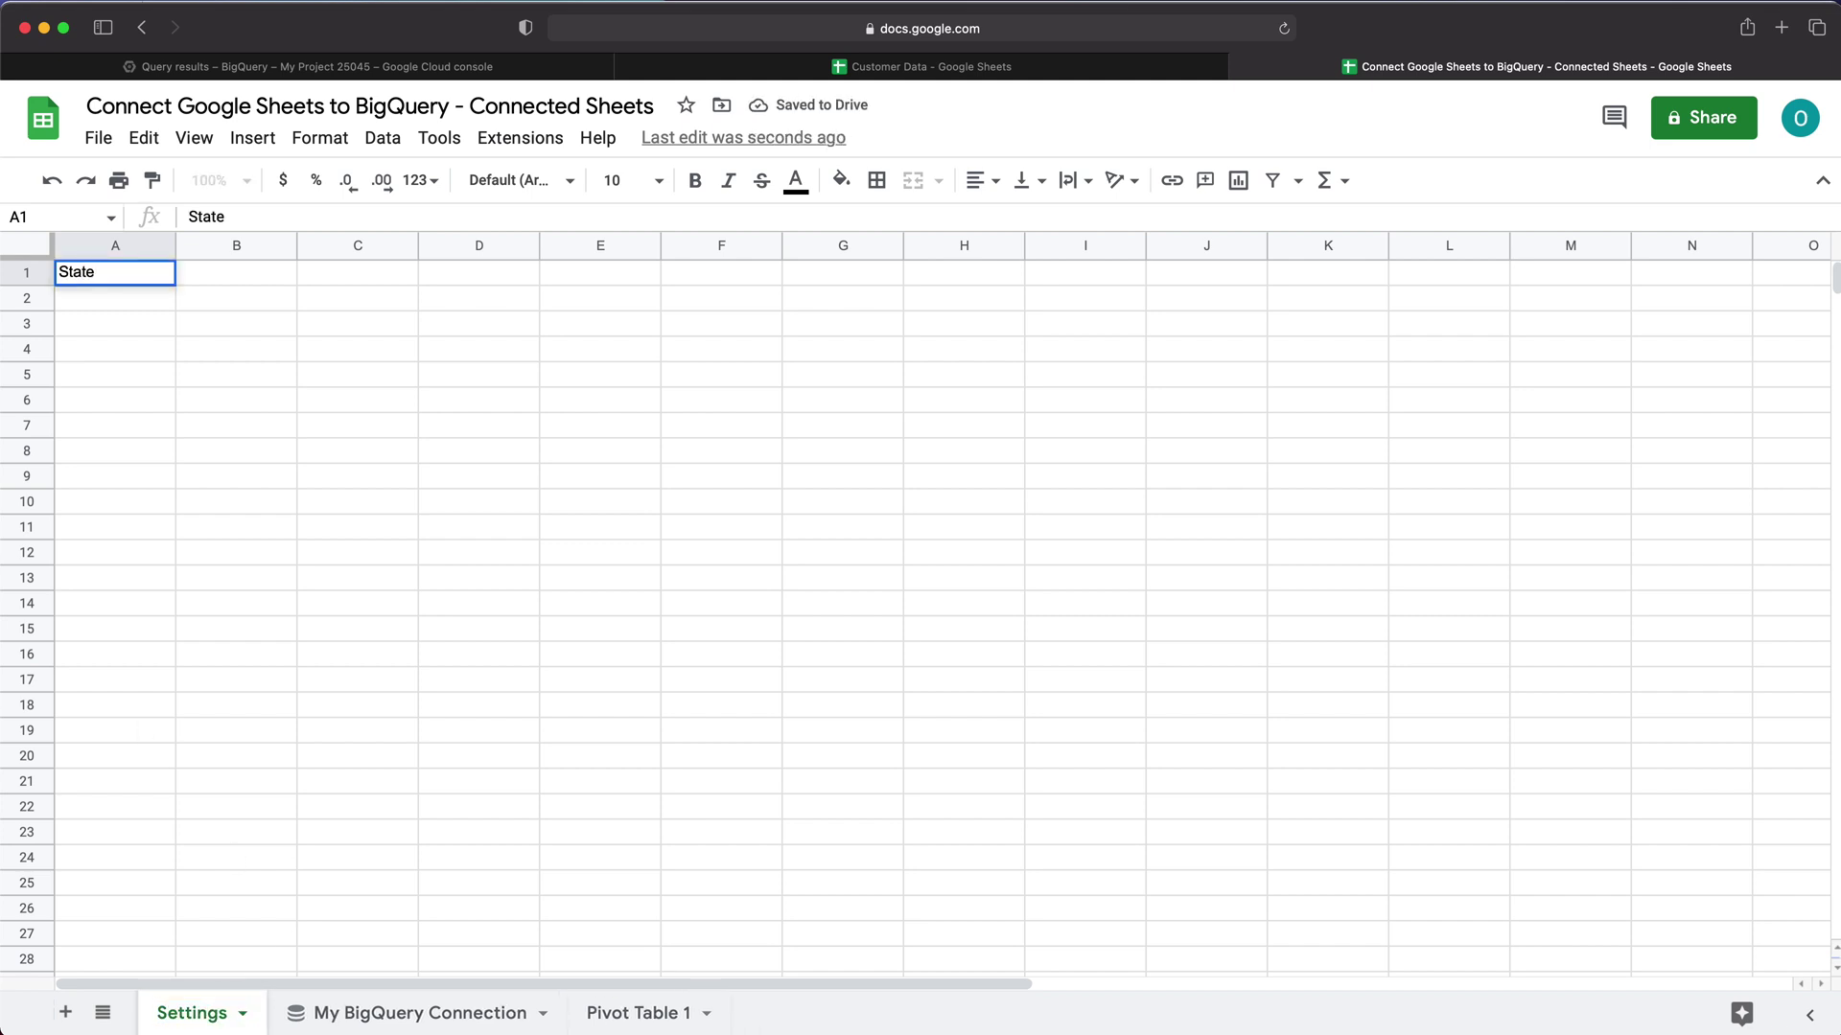
pyautogui.press('Return')
pyautogui.write('IL')
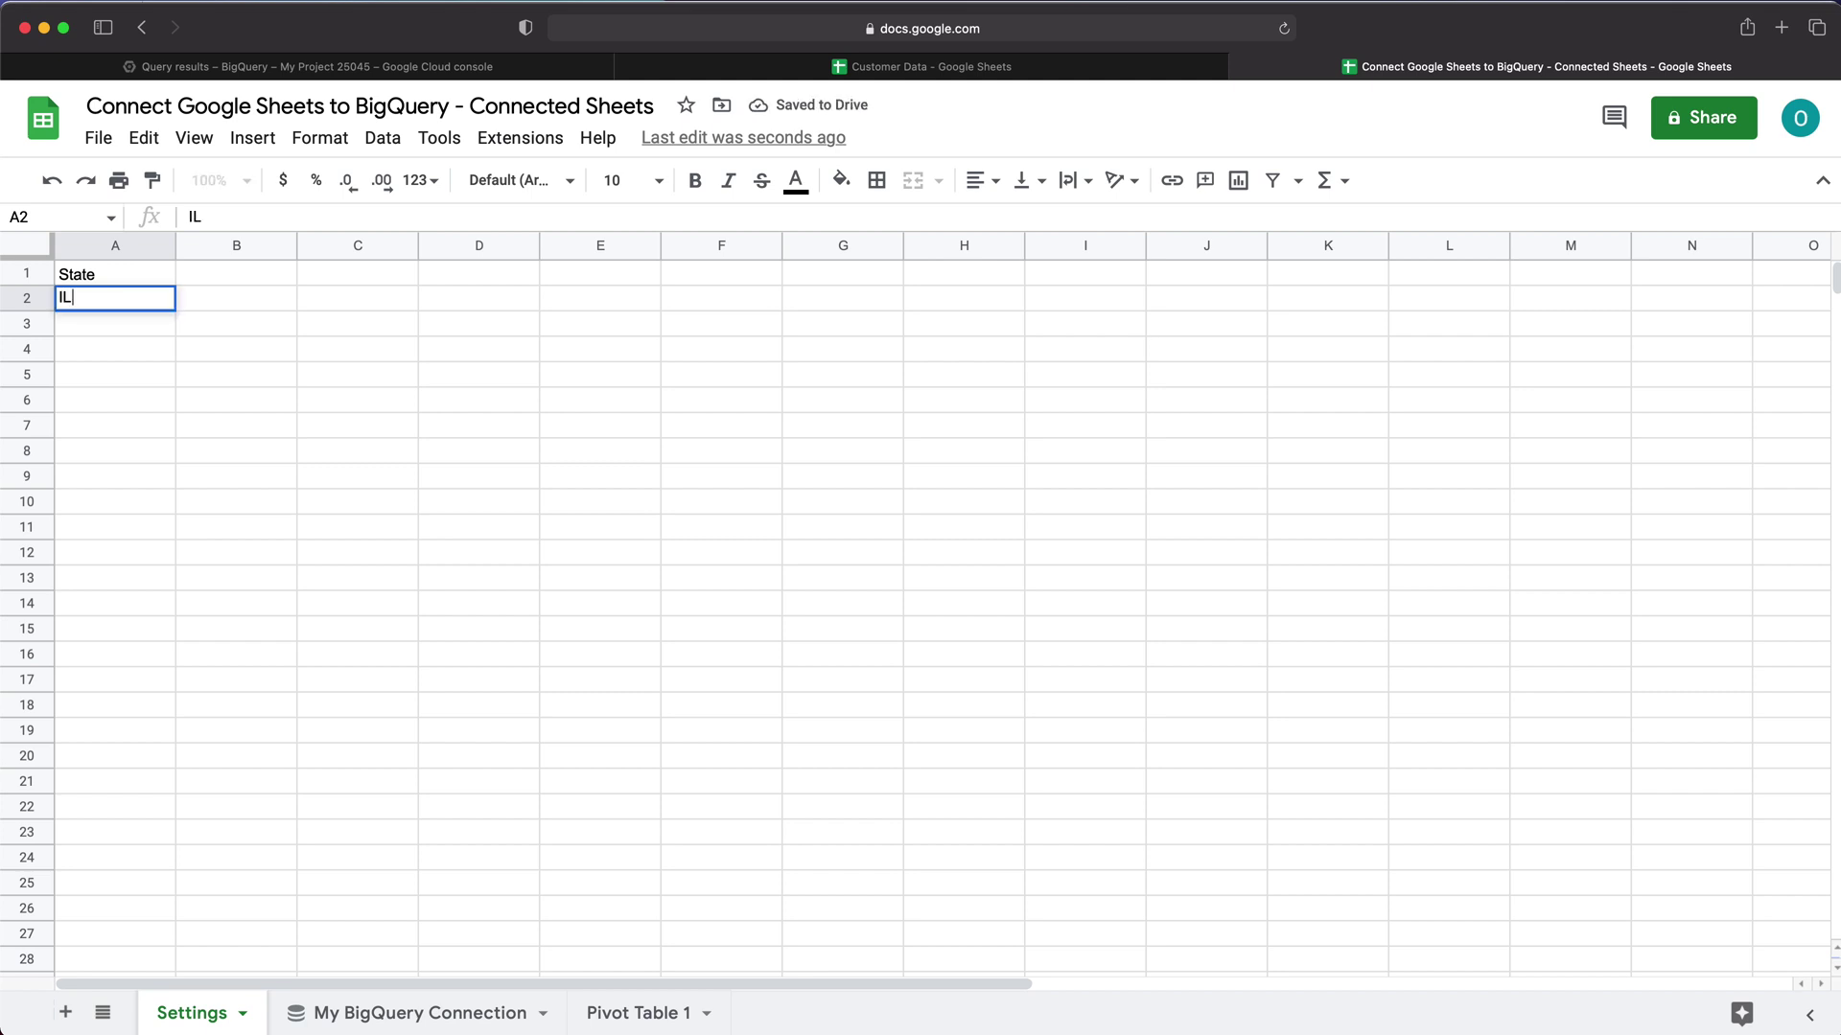
pyautogui.press('Return')
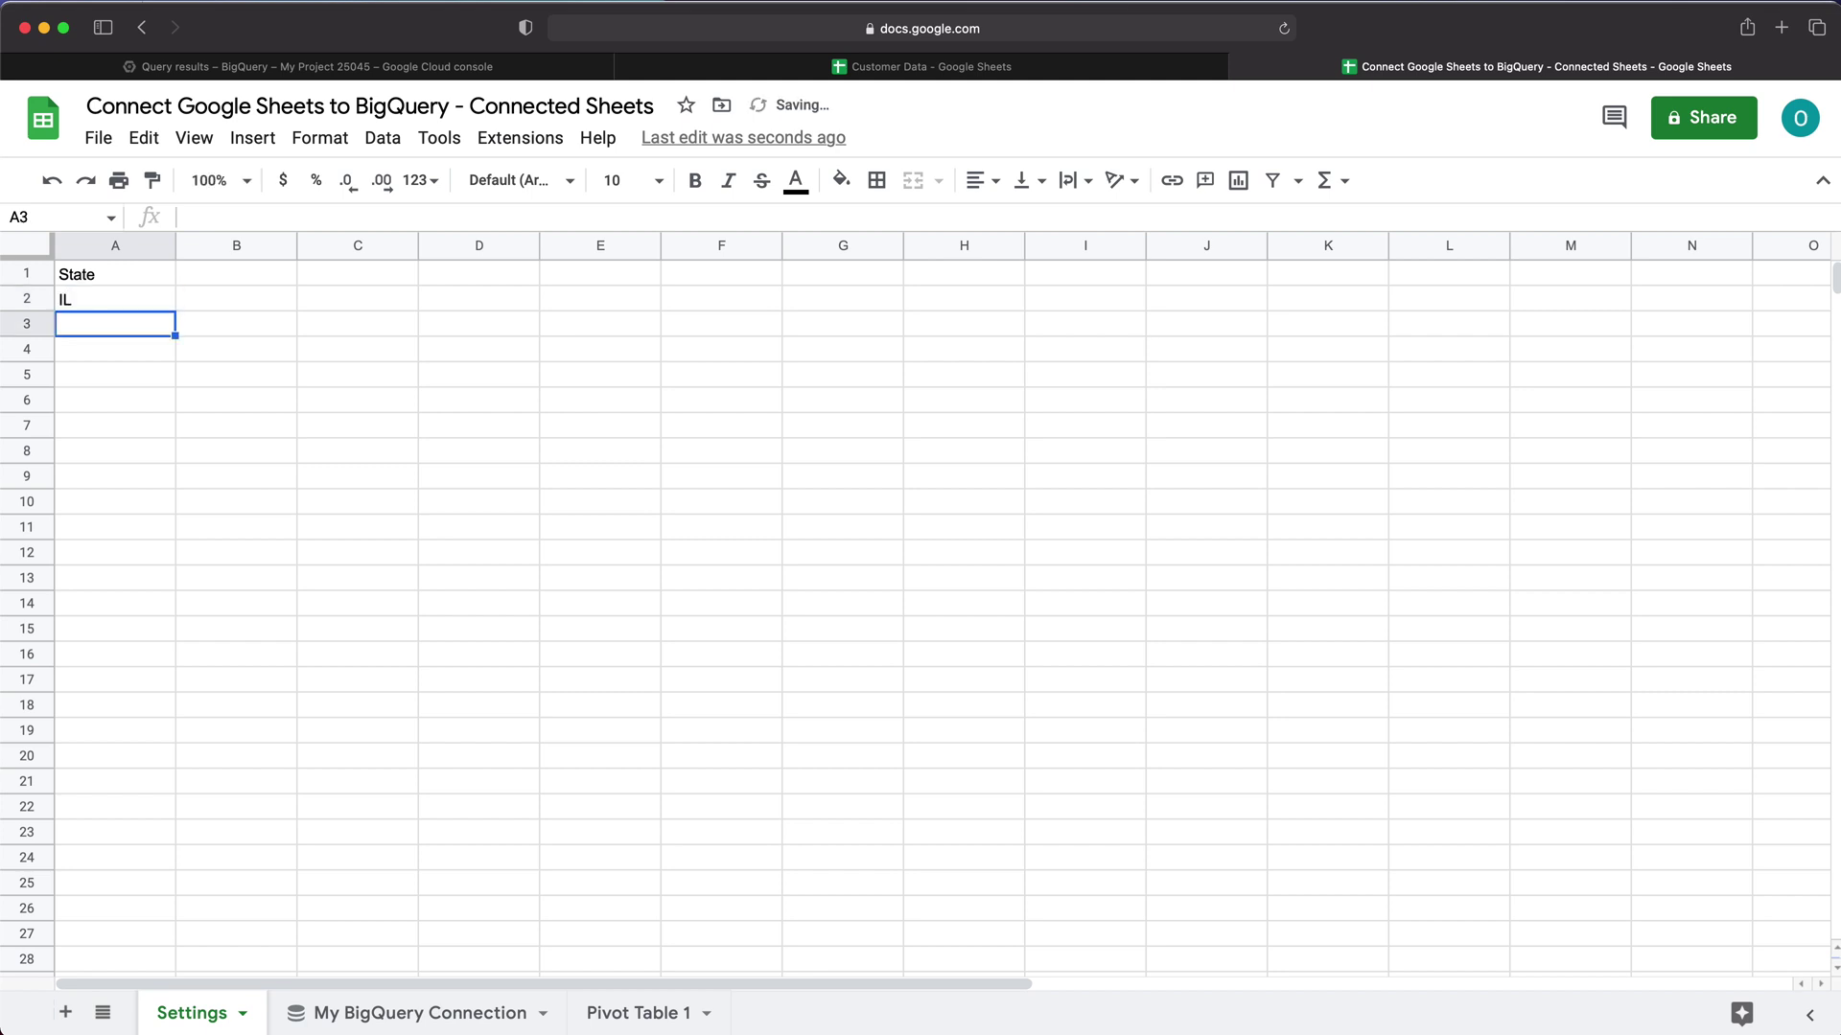
pyautogui.click(112, 277)
pyautogui.click(125, 305)
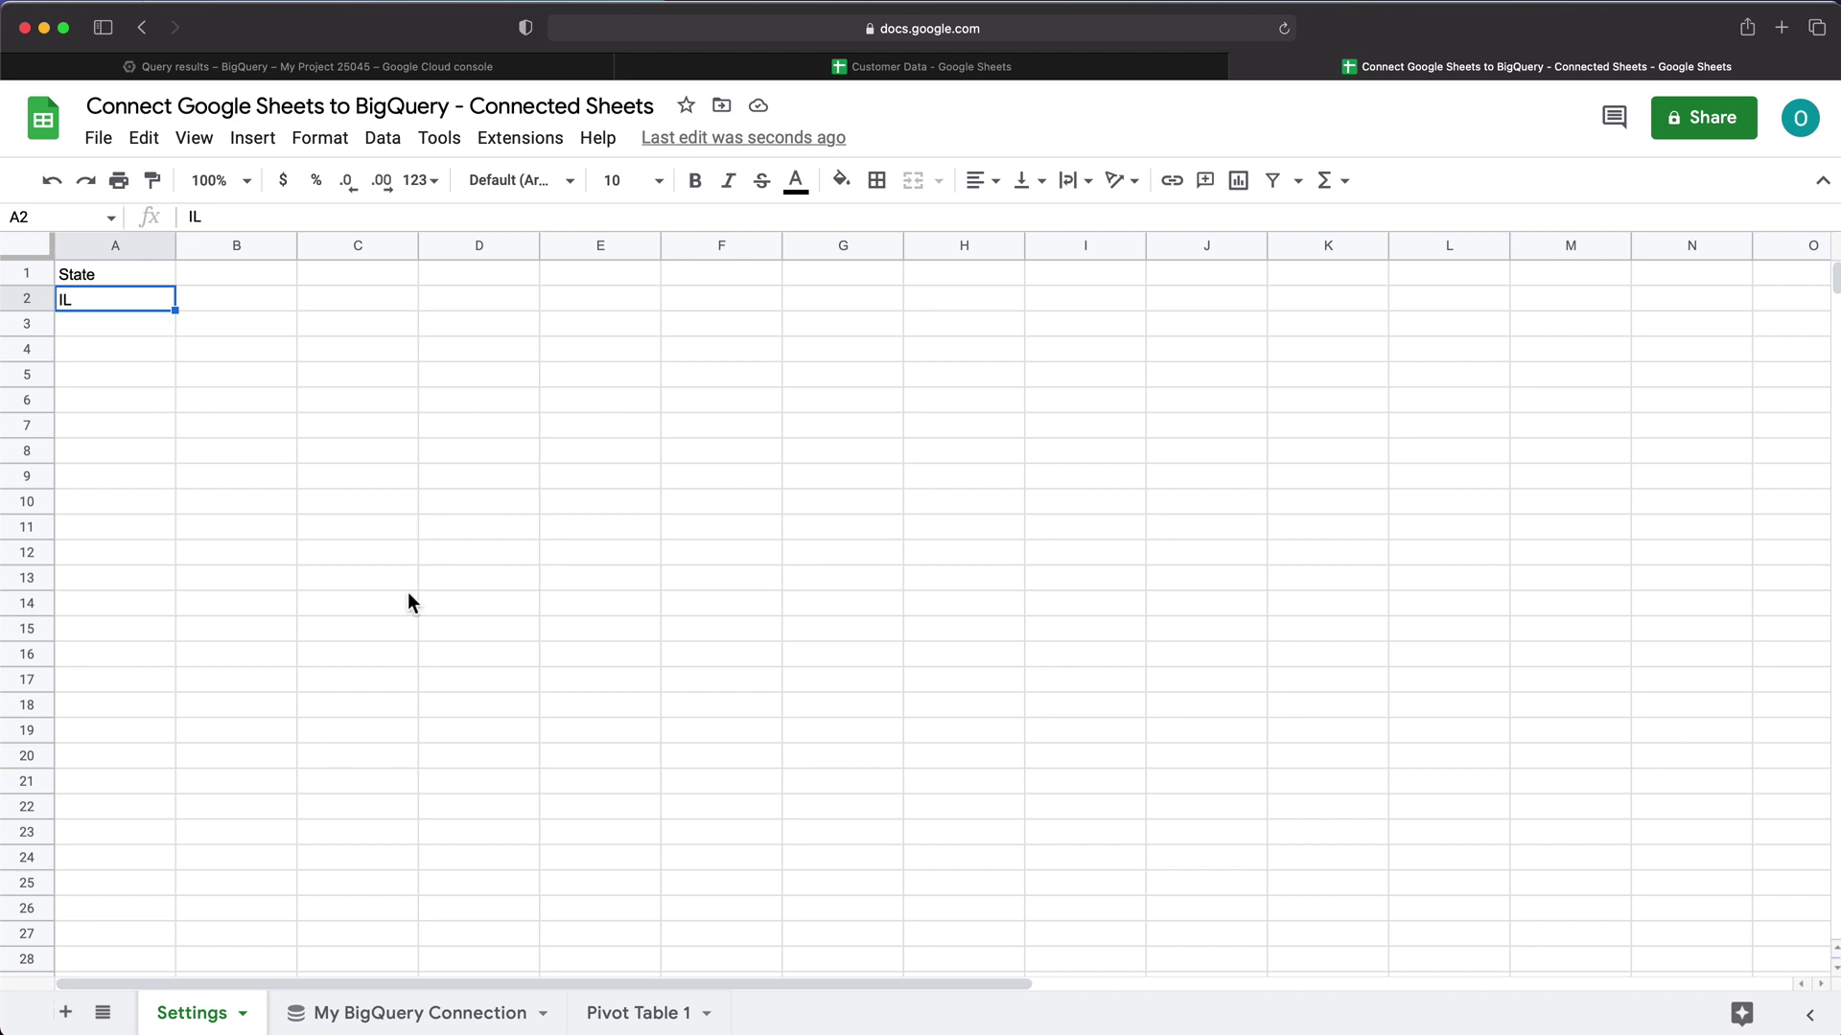
# Open the query editor for My BigQuery Connection and start a new query parameter named SELECTEDSTATE.
pyautogui.click(428, 1014)
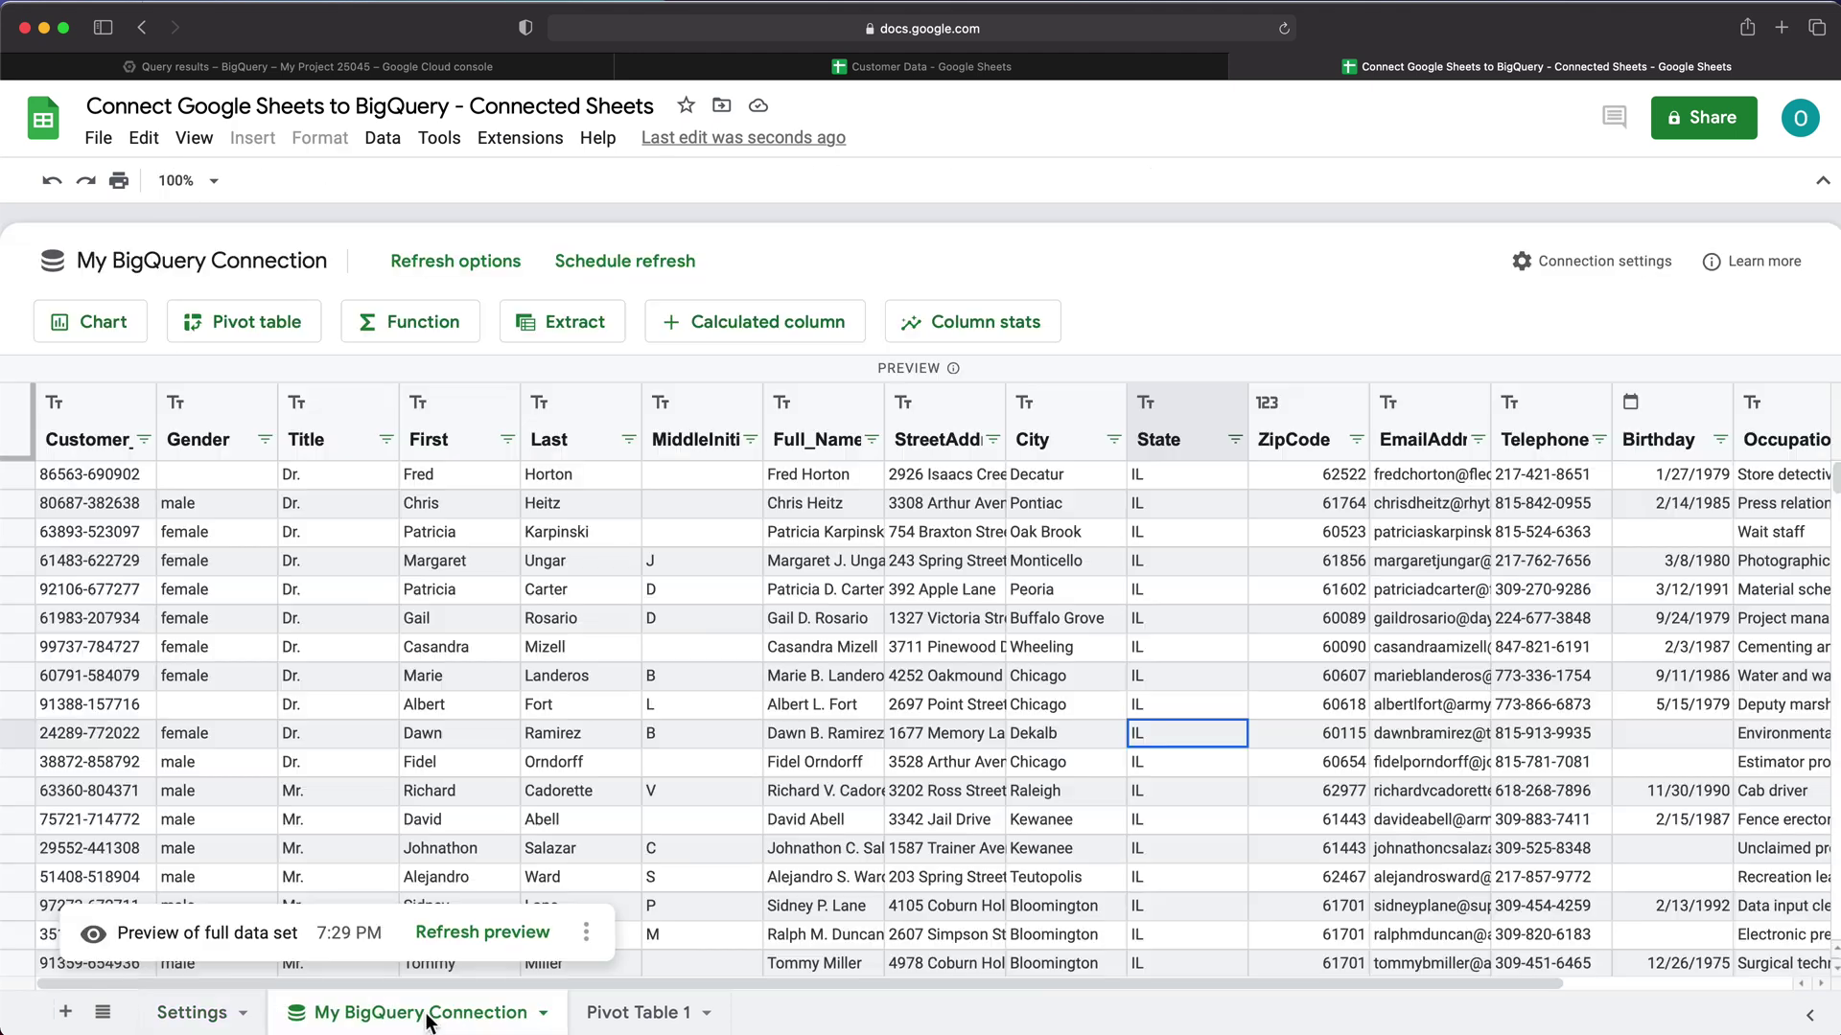
pyautogui.click(856, 564)
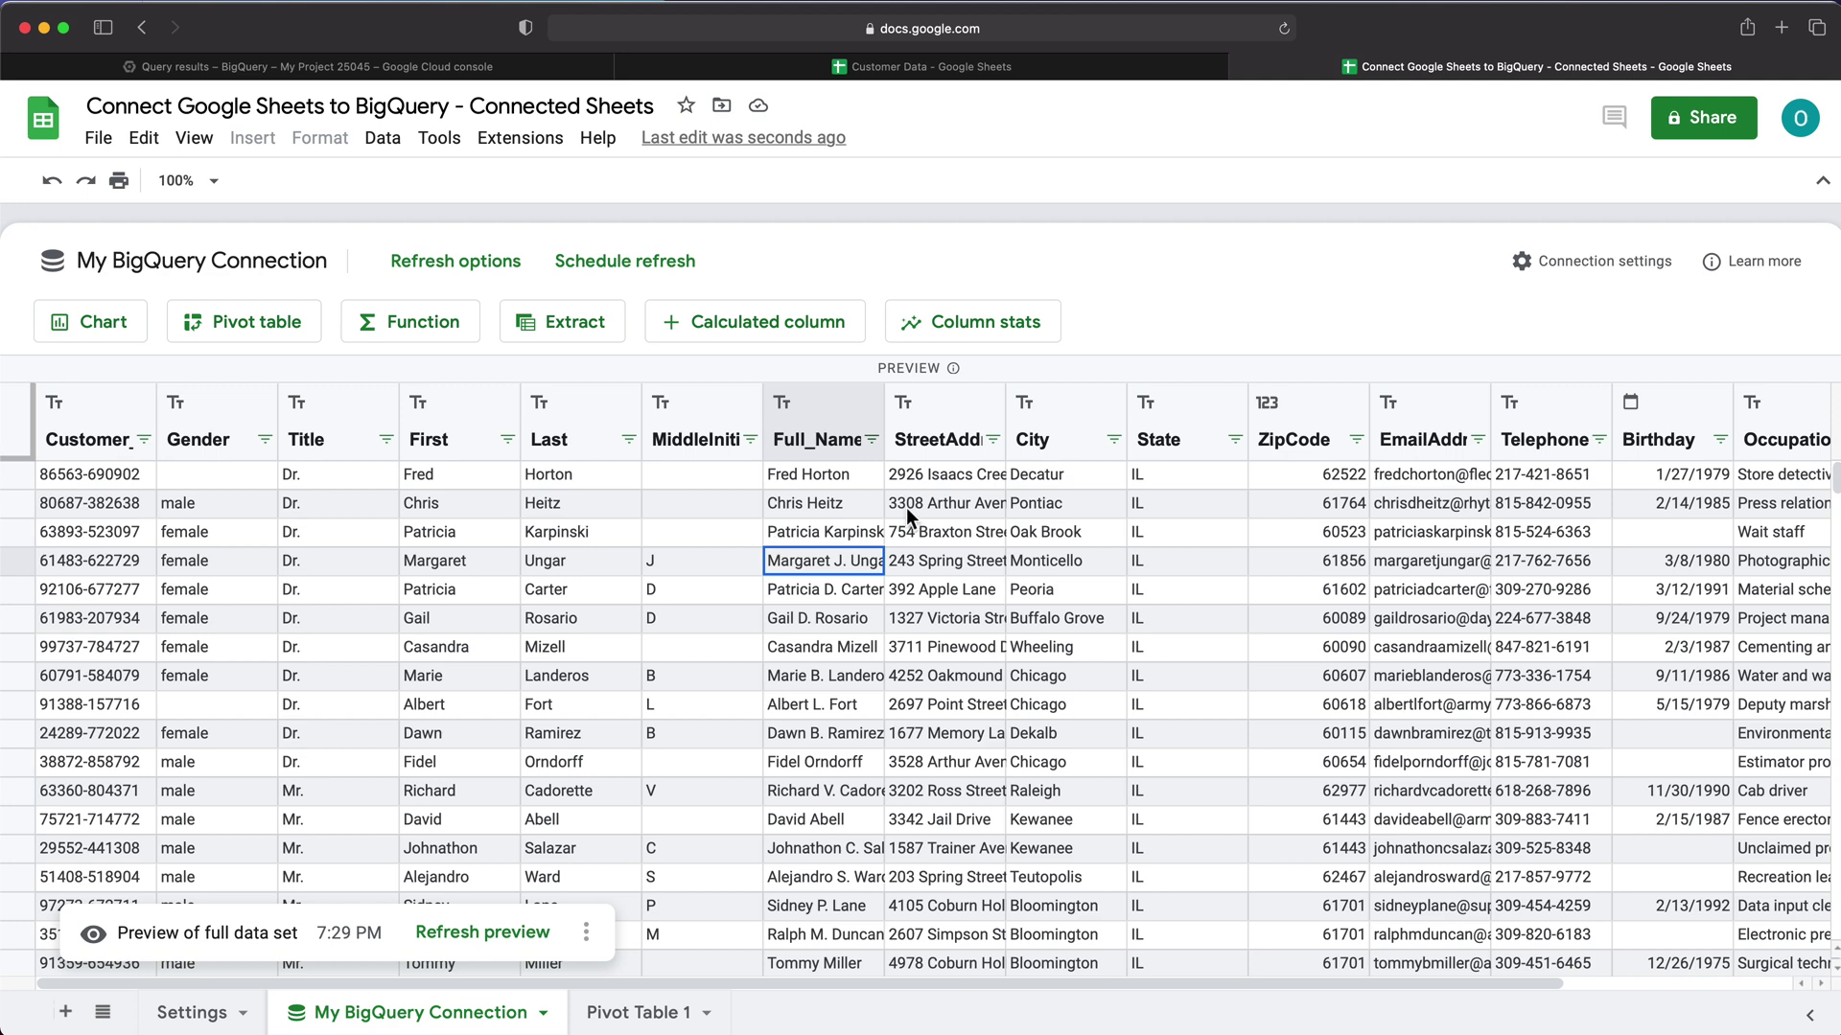
pyautogui.click(1596, 281)
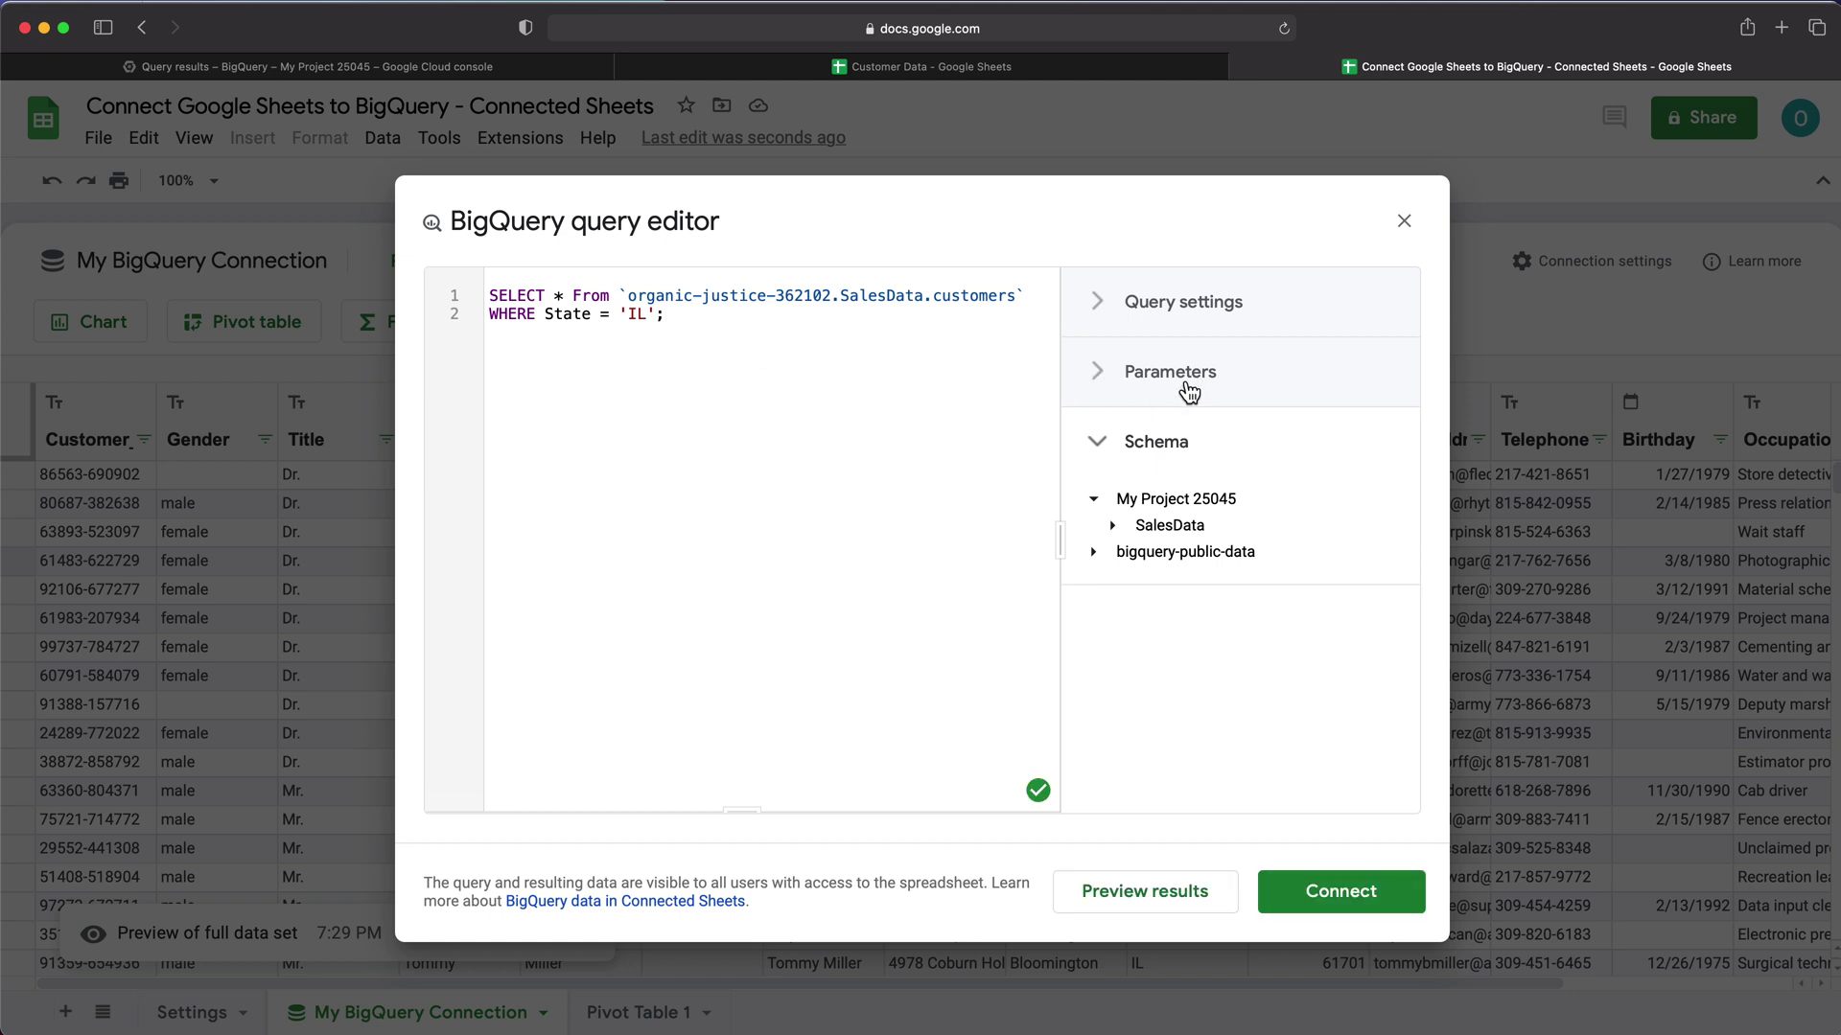
pyautogui.click(1120, 377)
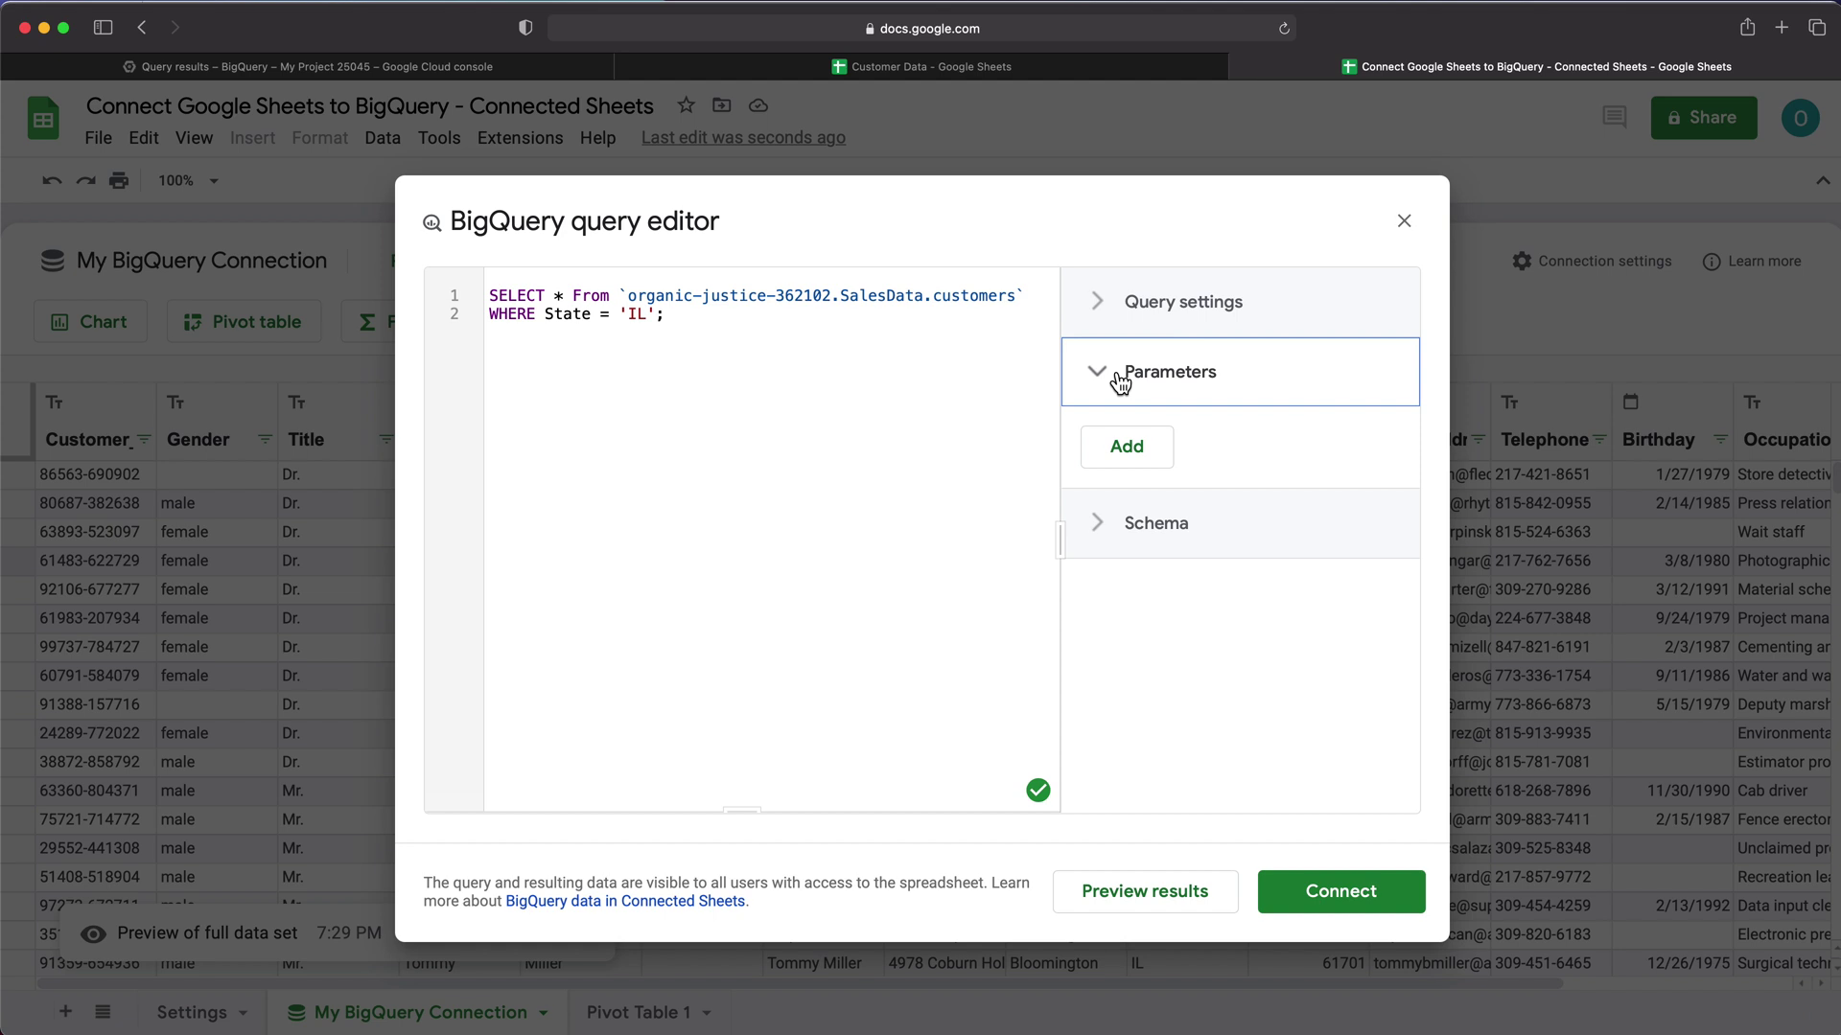
pyautogui.click(1137, 469)
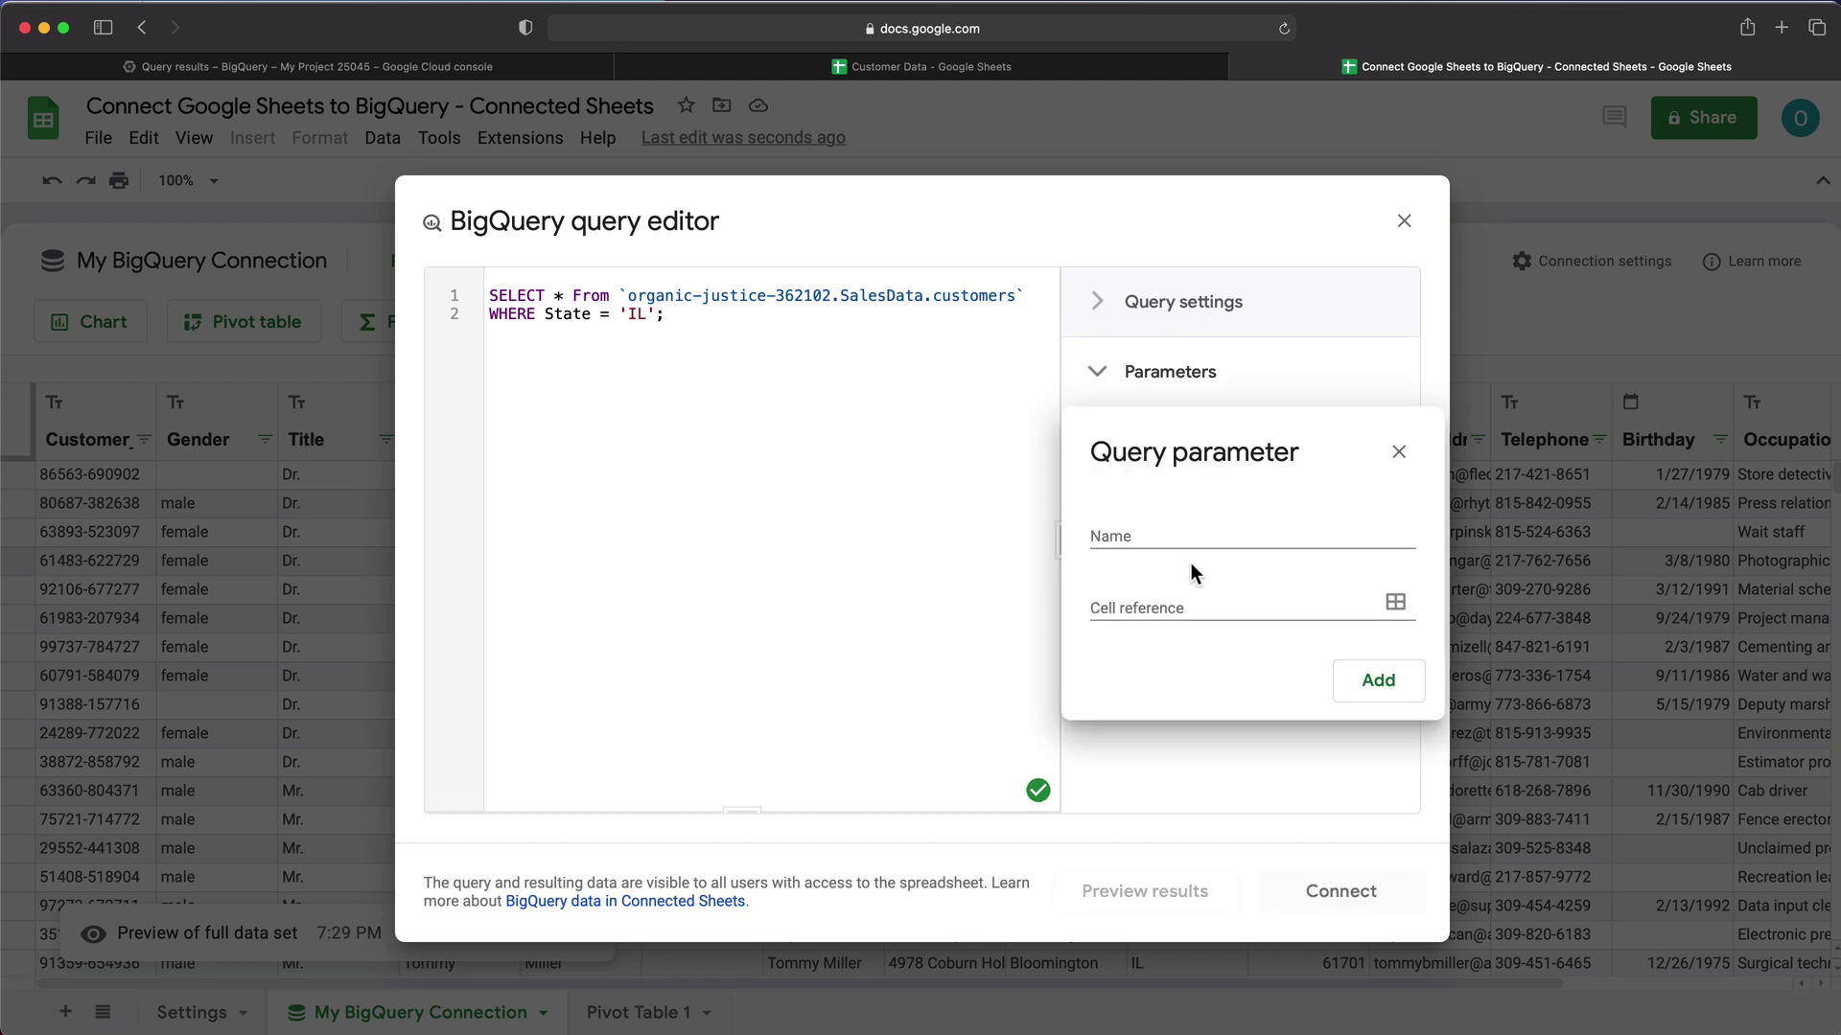
pyautogui.click(1134, 538)
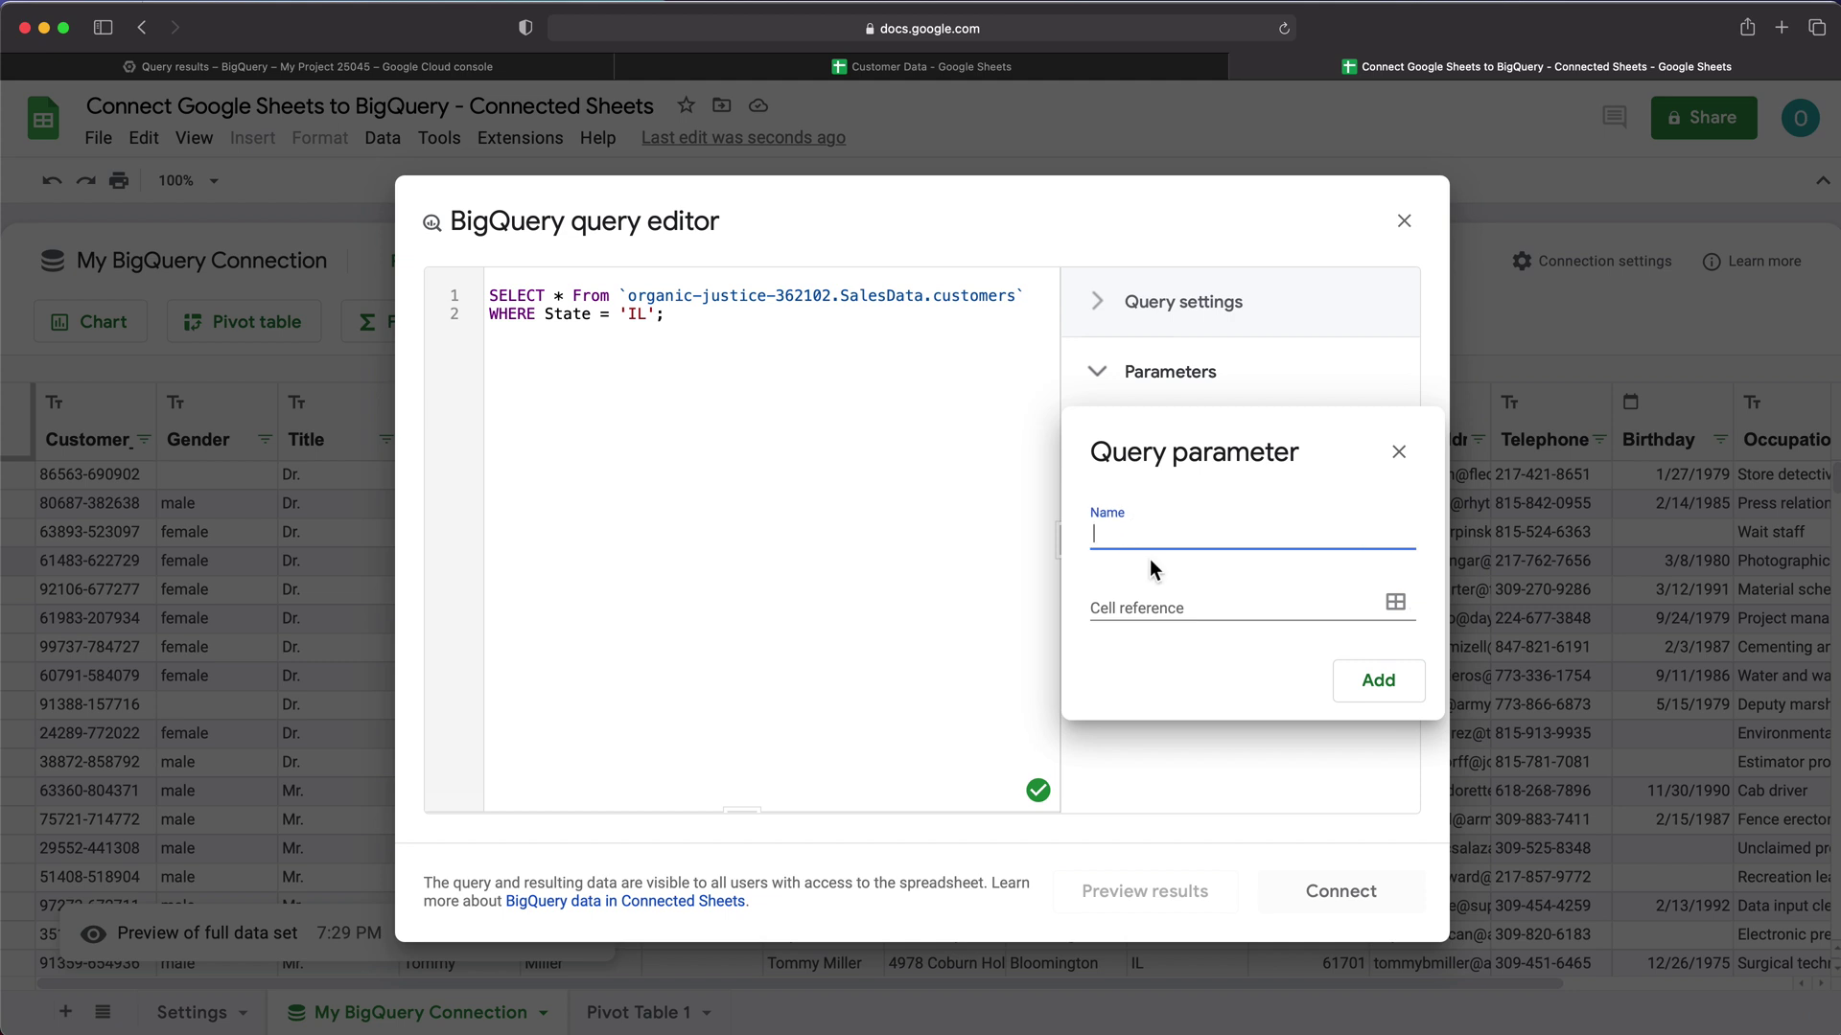
pyautogui.write('SELECTEDSTATE')
# Link the query parameter to cell A2 of the Settings sheet and add it to the query.
pyautogui.click(1222, 606)
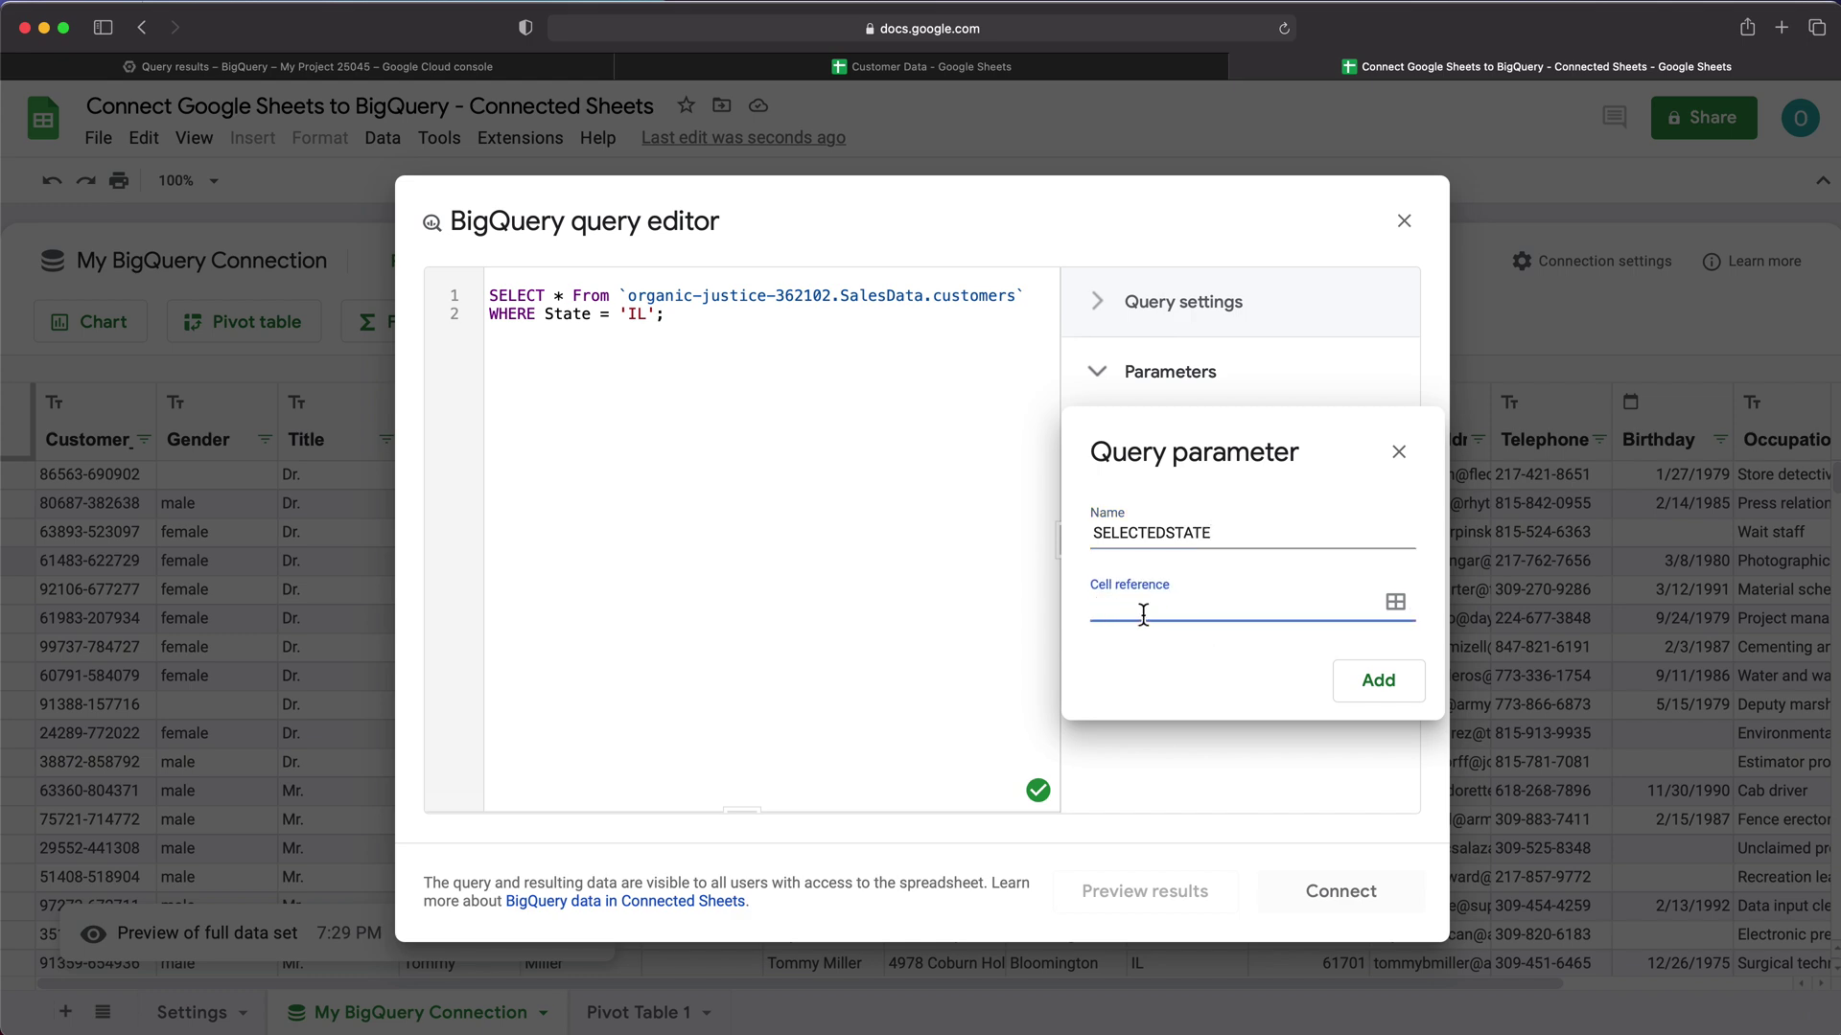
pyautogui.click(1395, 601)
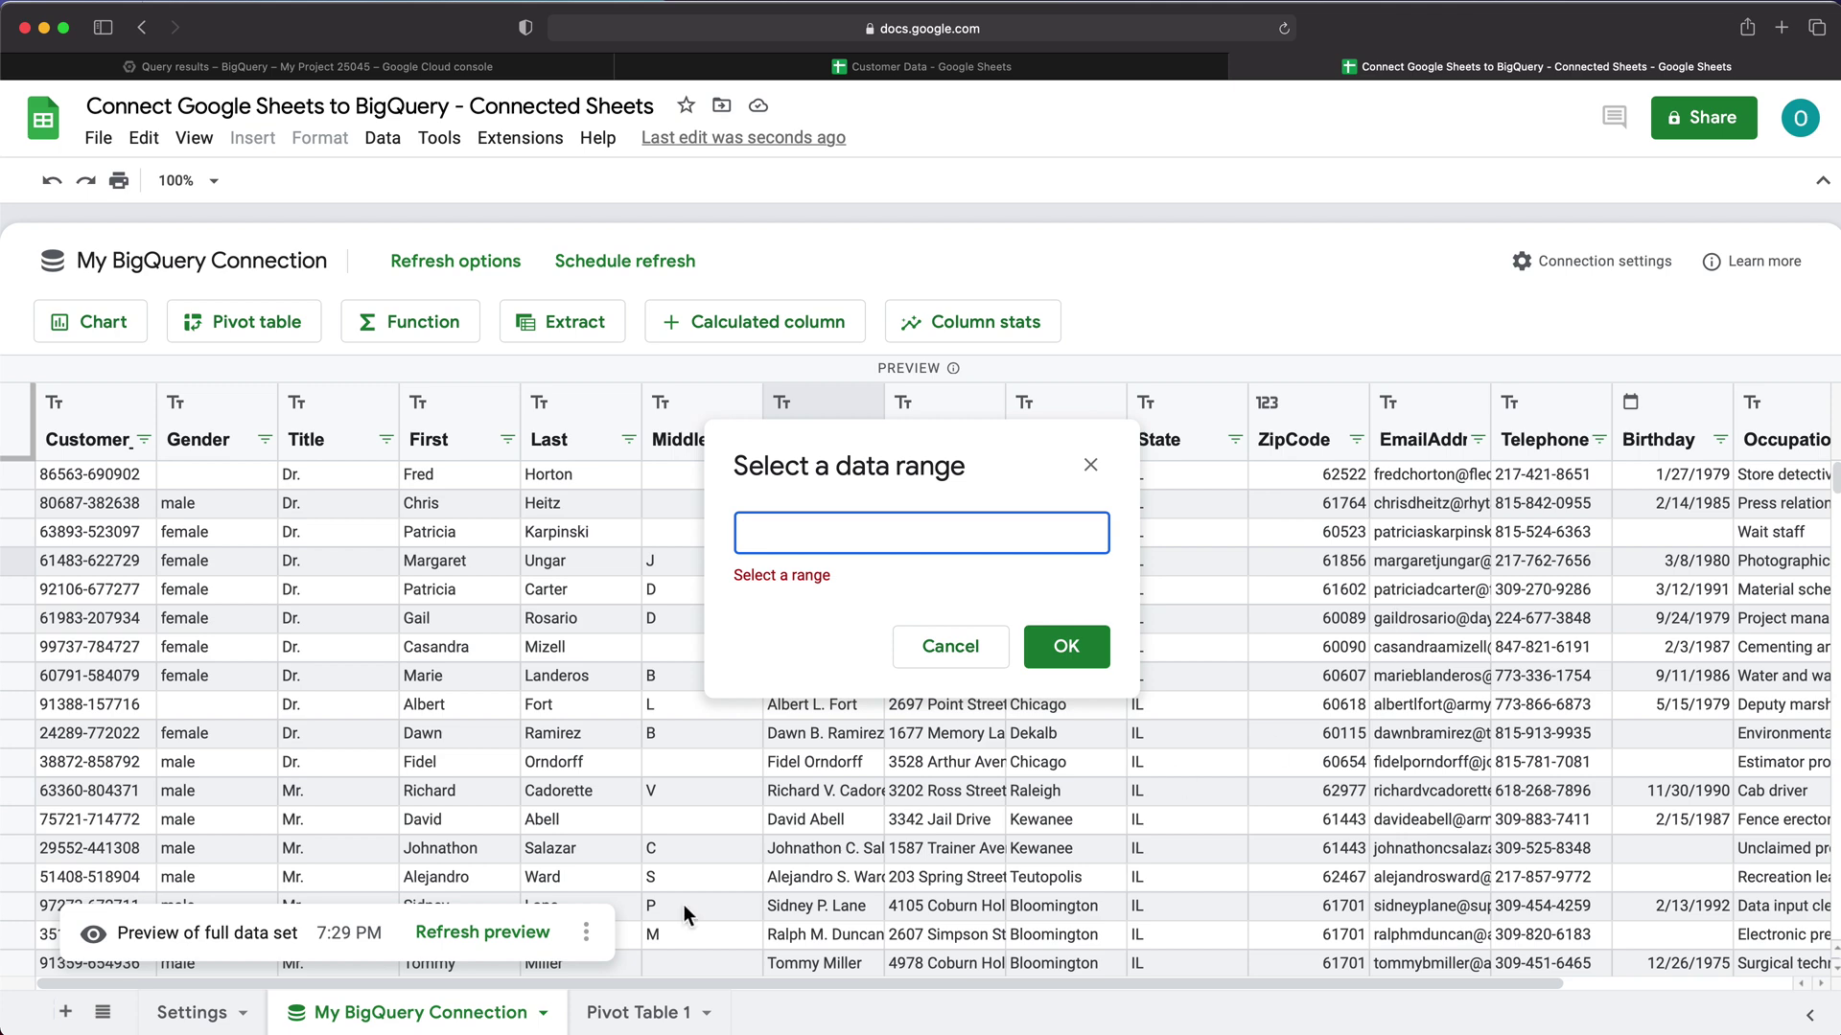
pyautogui.click(191, 1012)
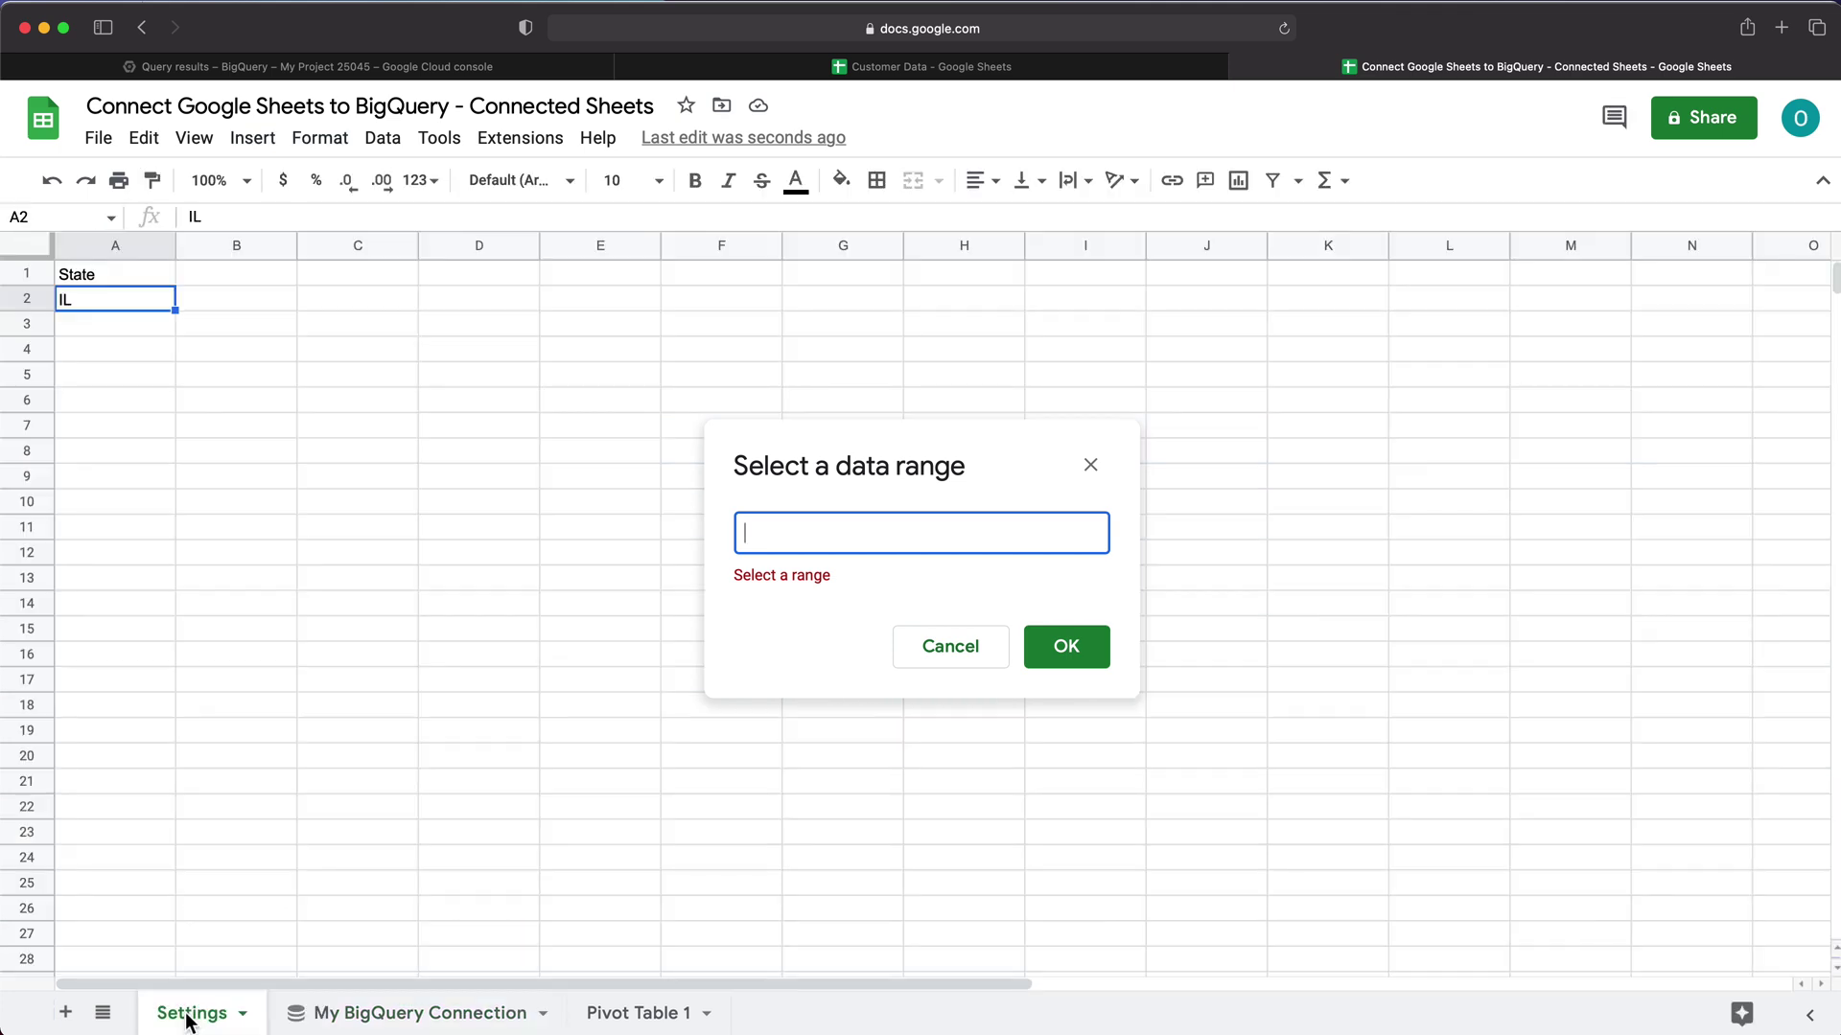
pyautogui.click(94, 302)
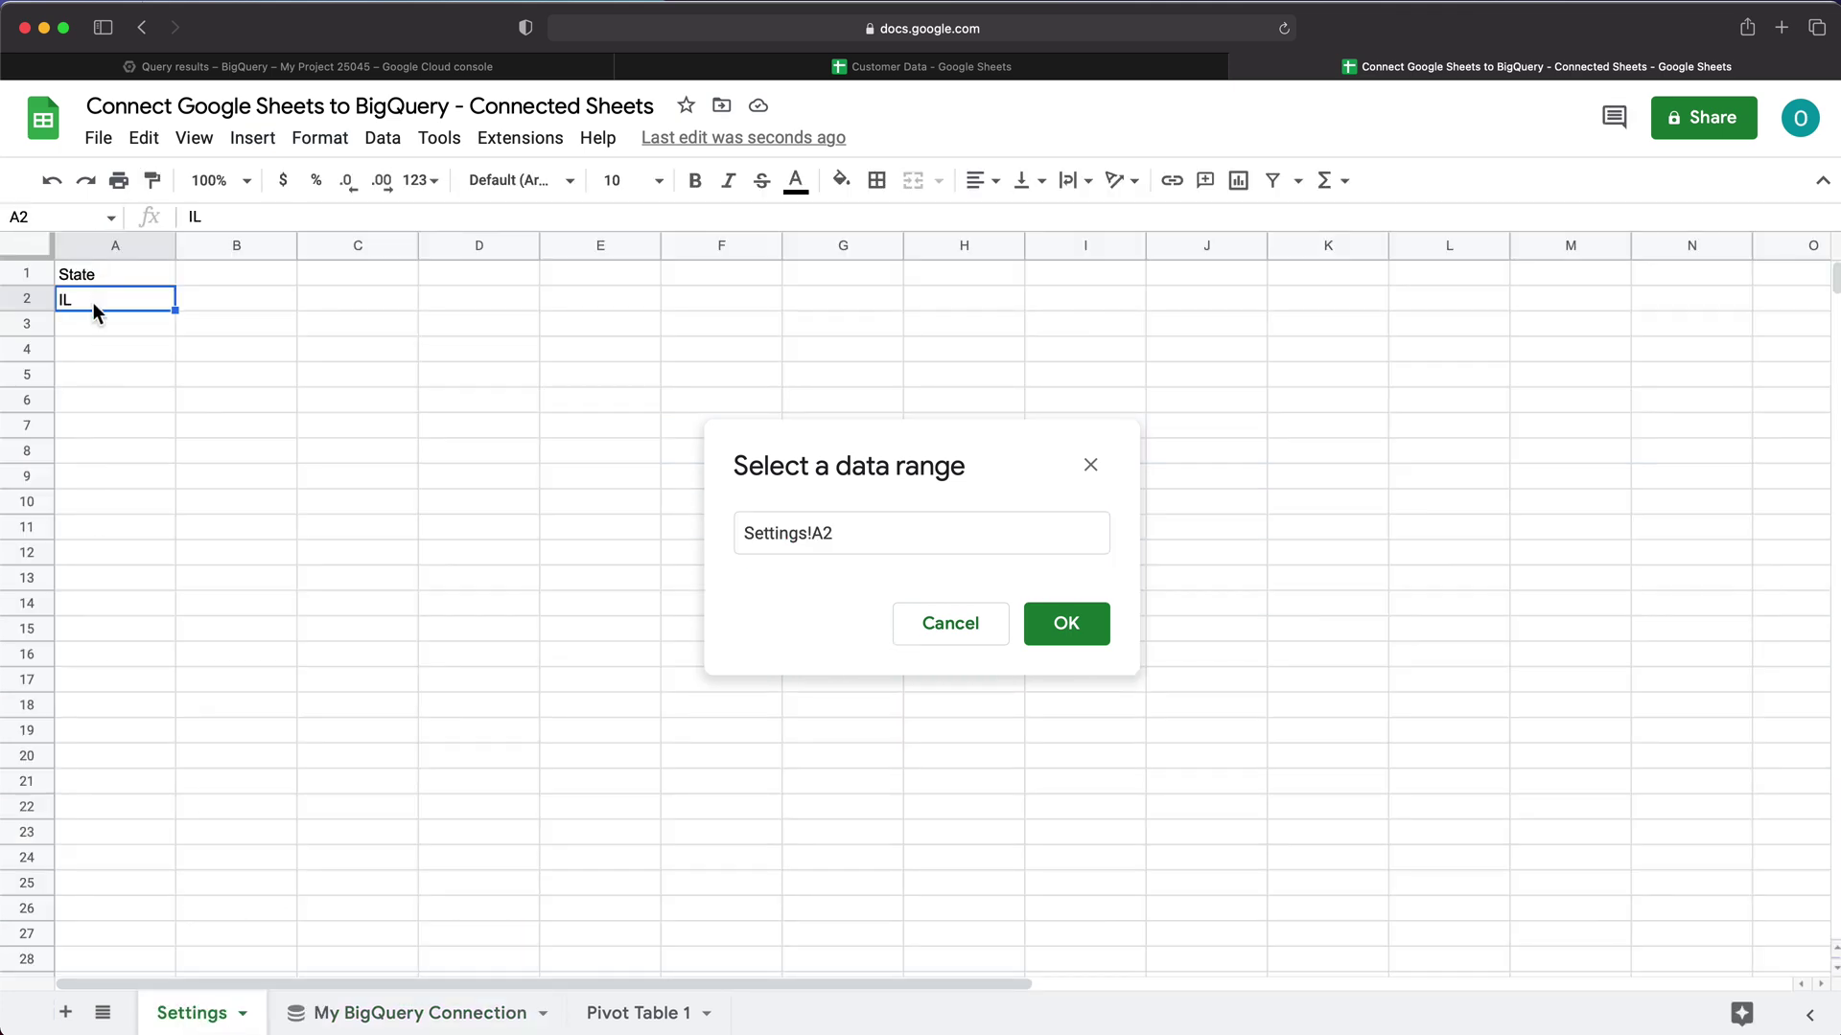
pyautogui.click(1076, 635)
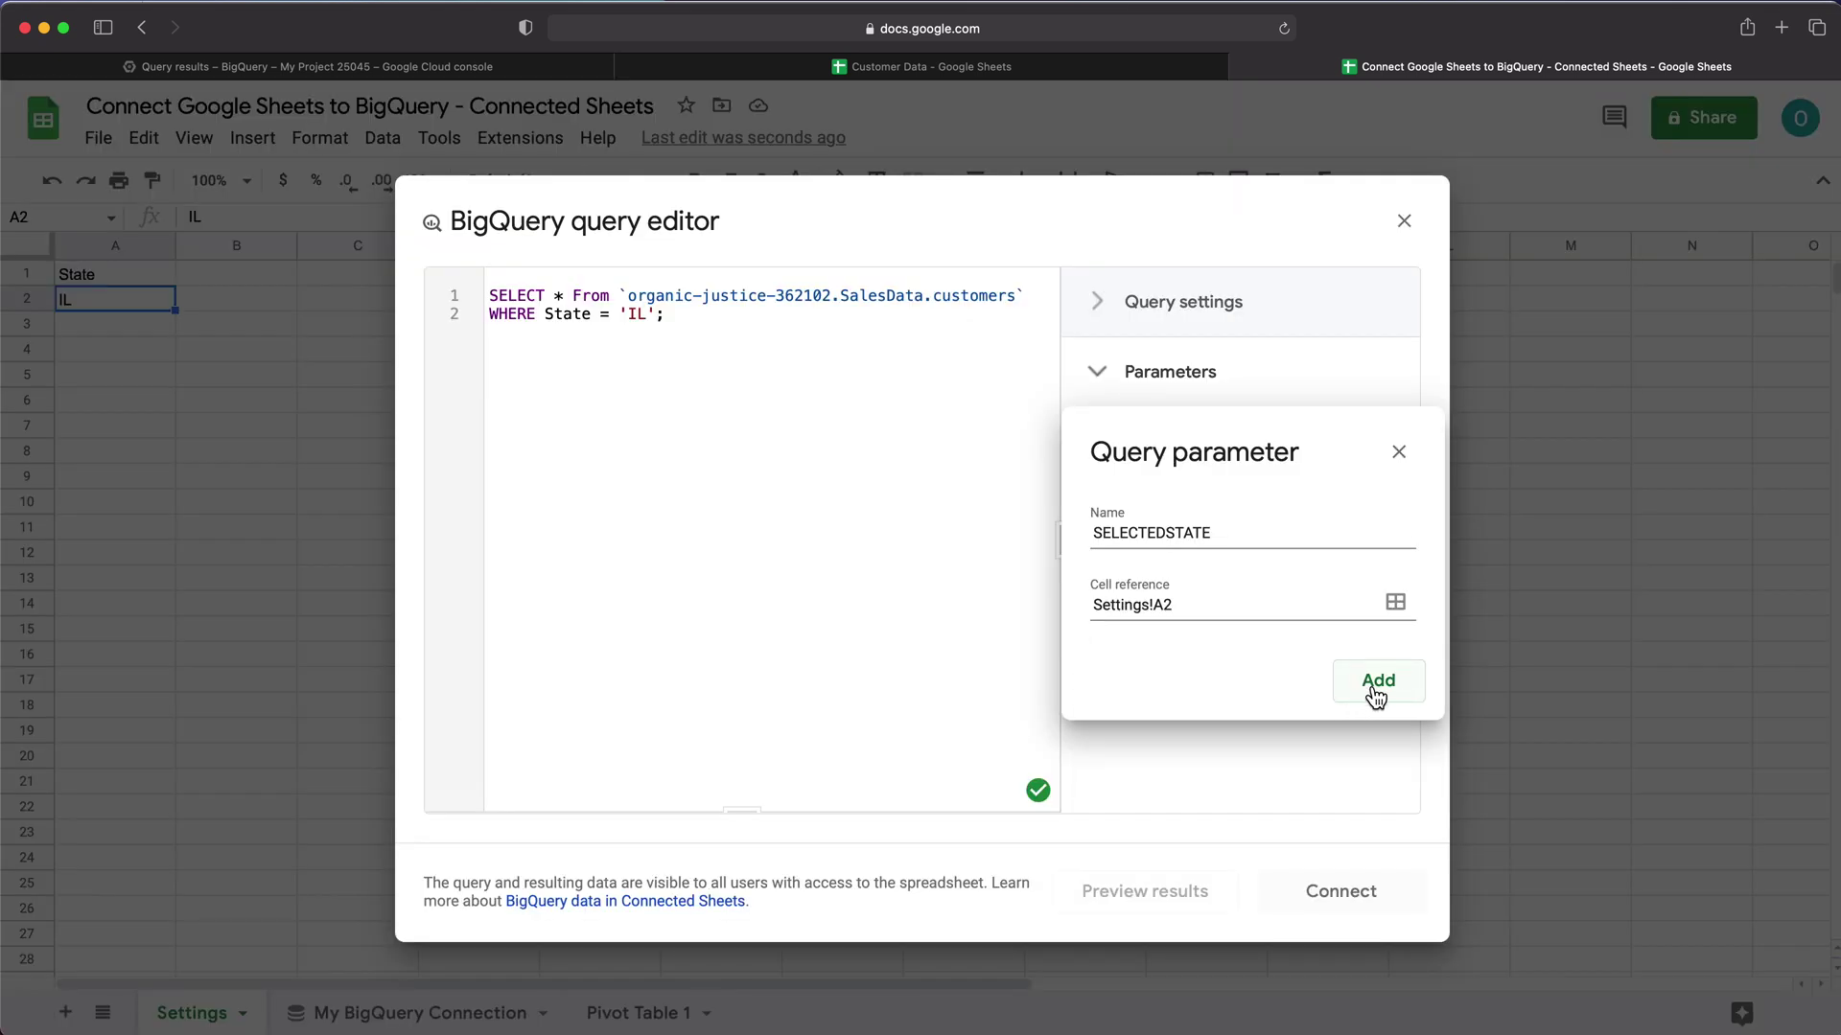
pyautogui.click(1375, 683)
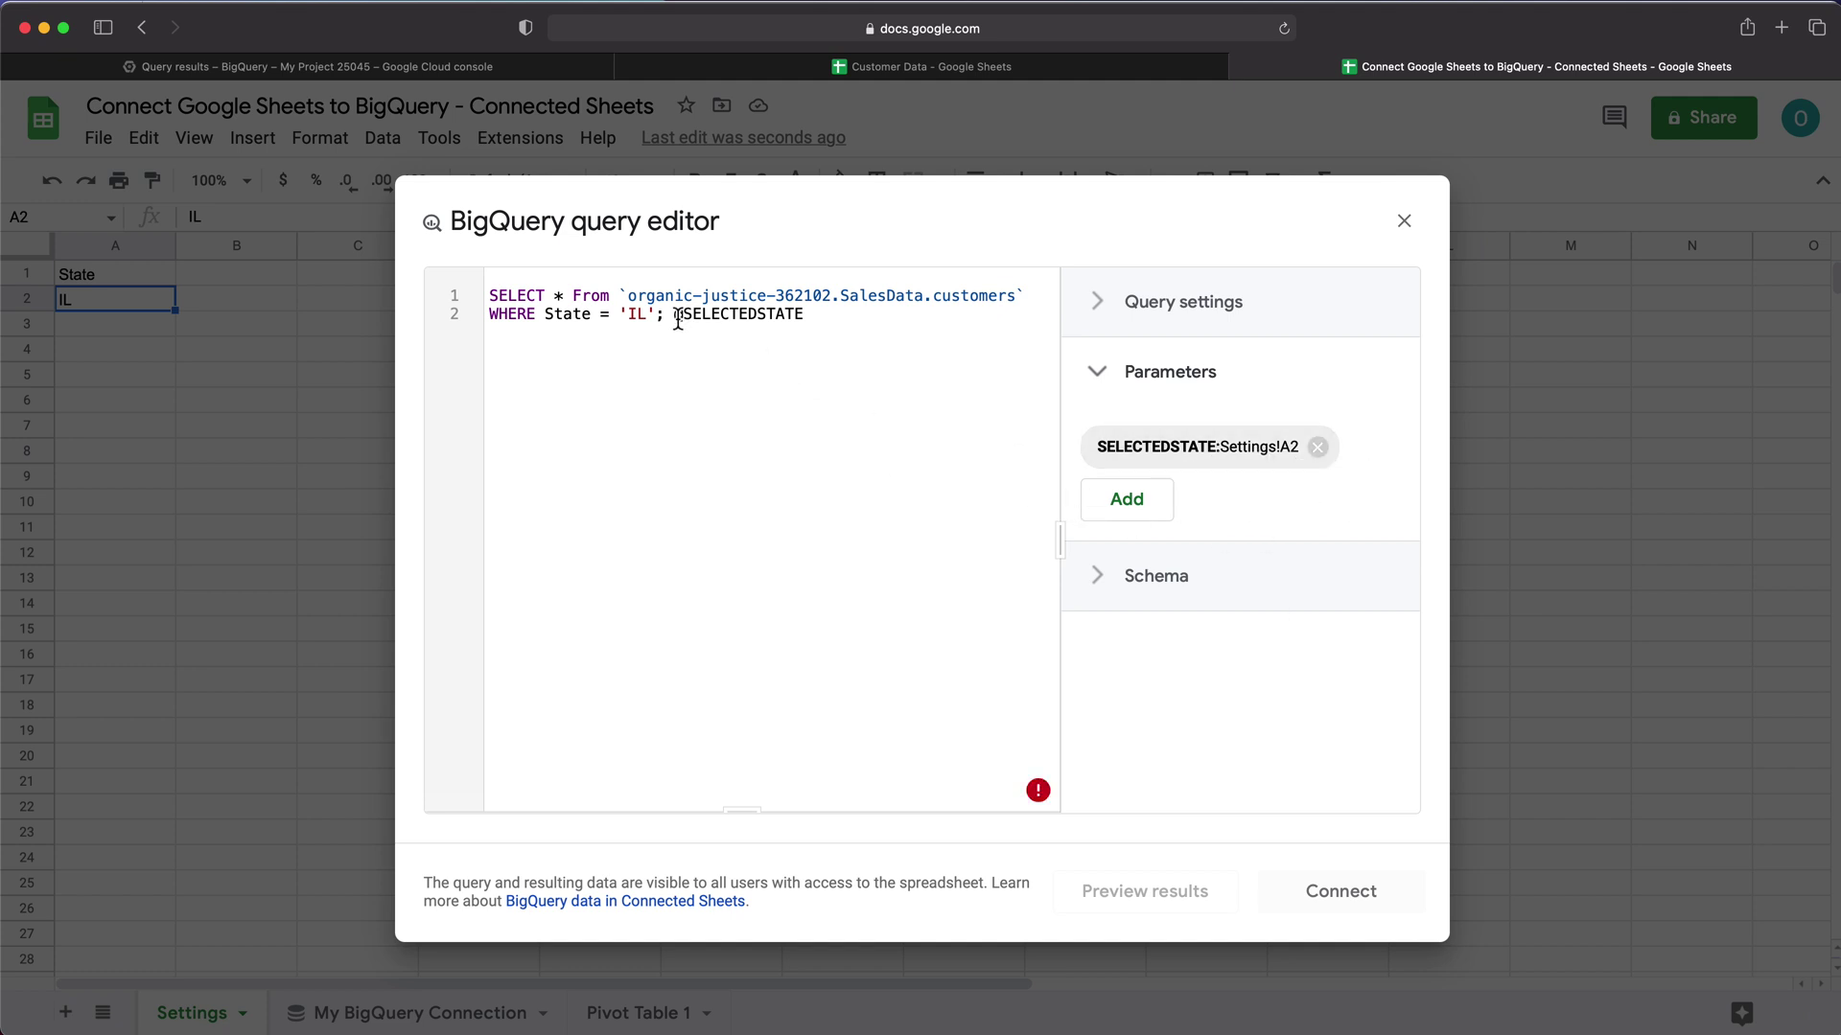
pyautogui.moveTo(673, 314); pyautogui.dragTo(803, 315)
pyautogui.press('super+c')
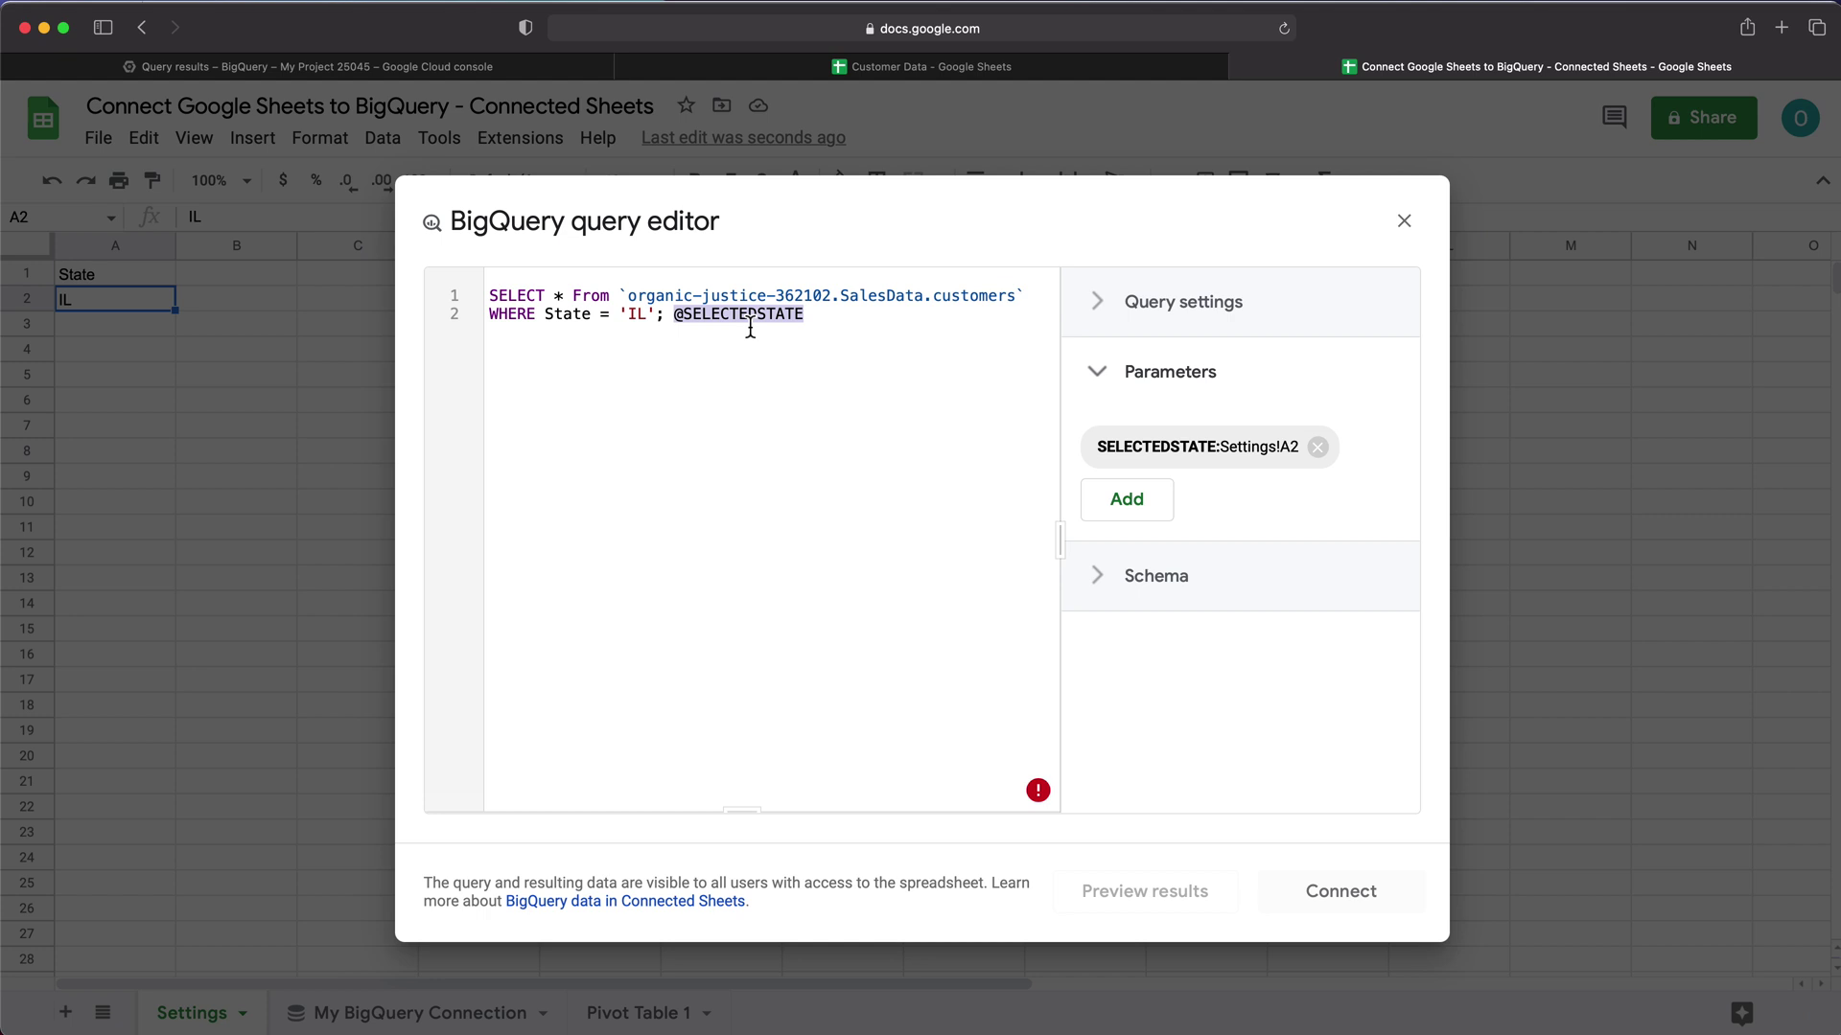
pyautogui.press('BackSpace')
pyautogui.press('BackSpace')
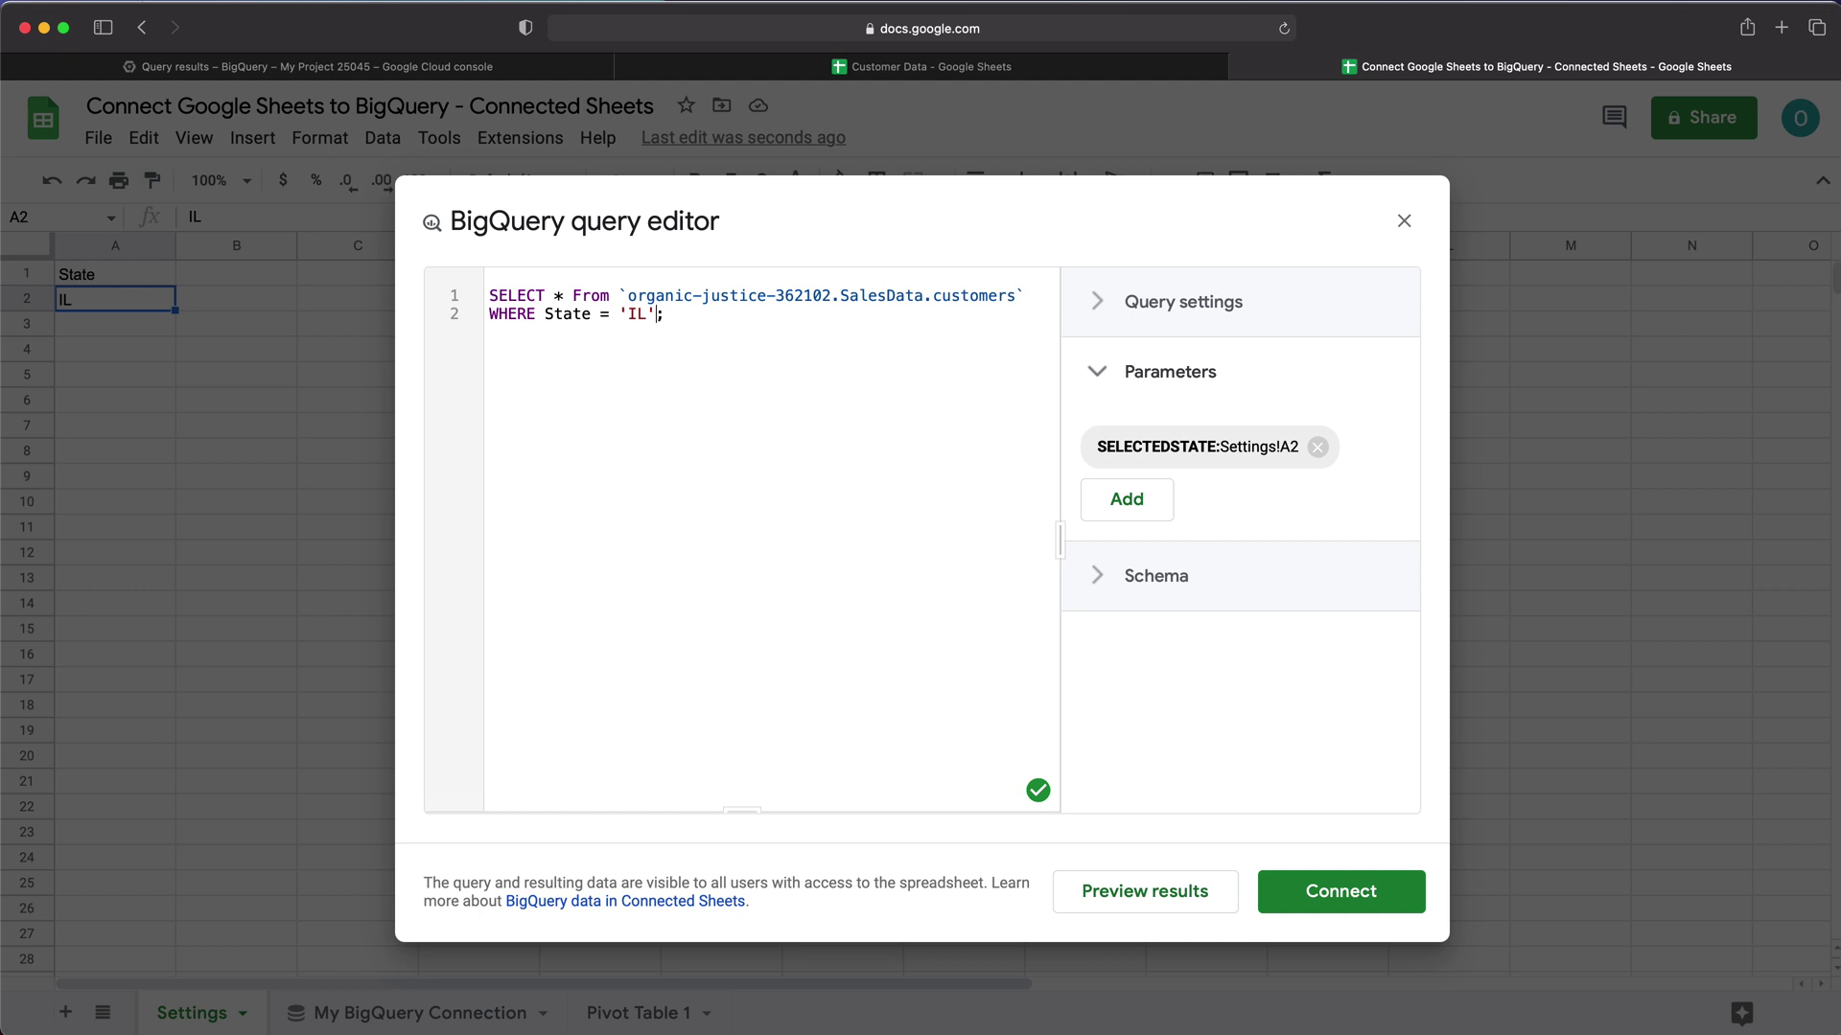
pyautogui.press('BackSpace')
pyautogui.press('BackSpace')
pyautogui.press('BackSpace')
pyautogui.press('BackSpace')
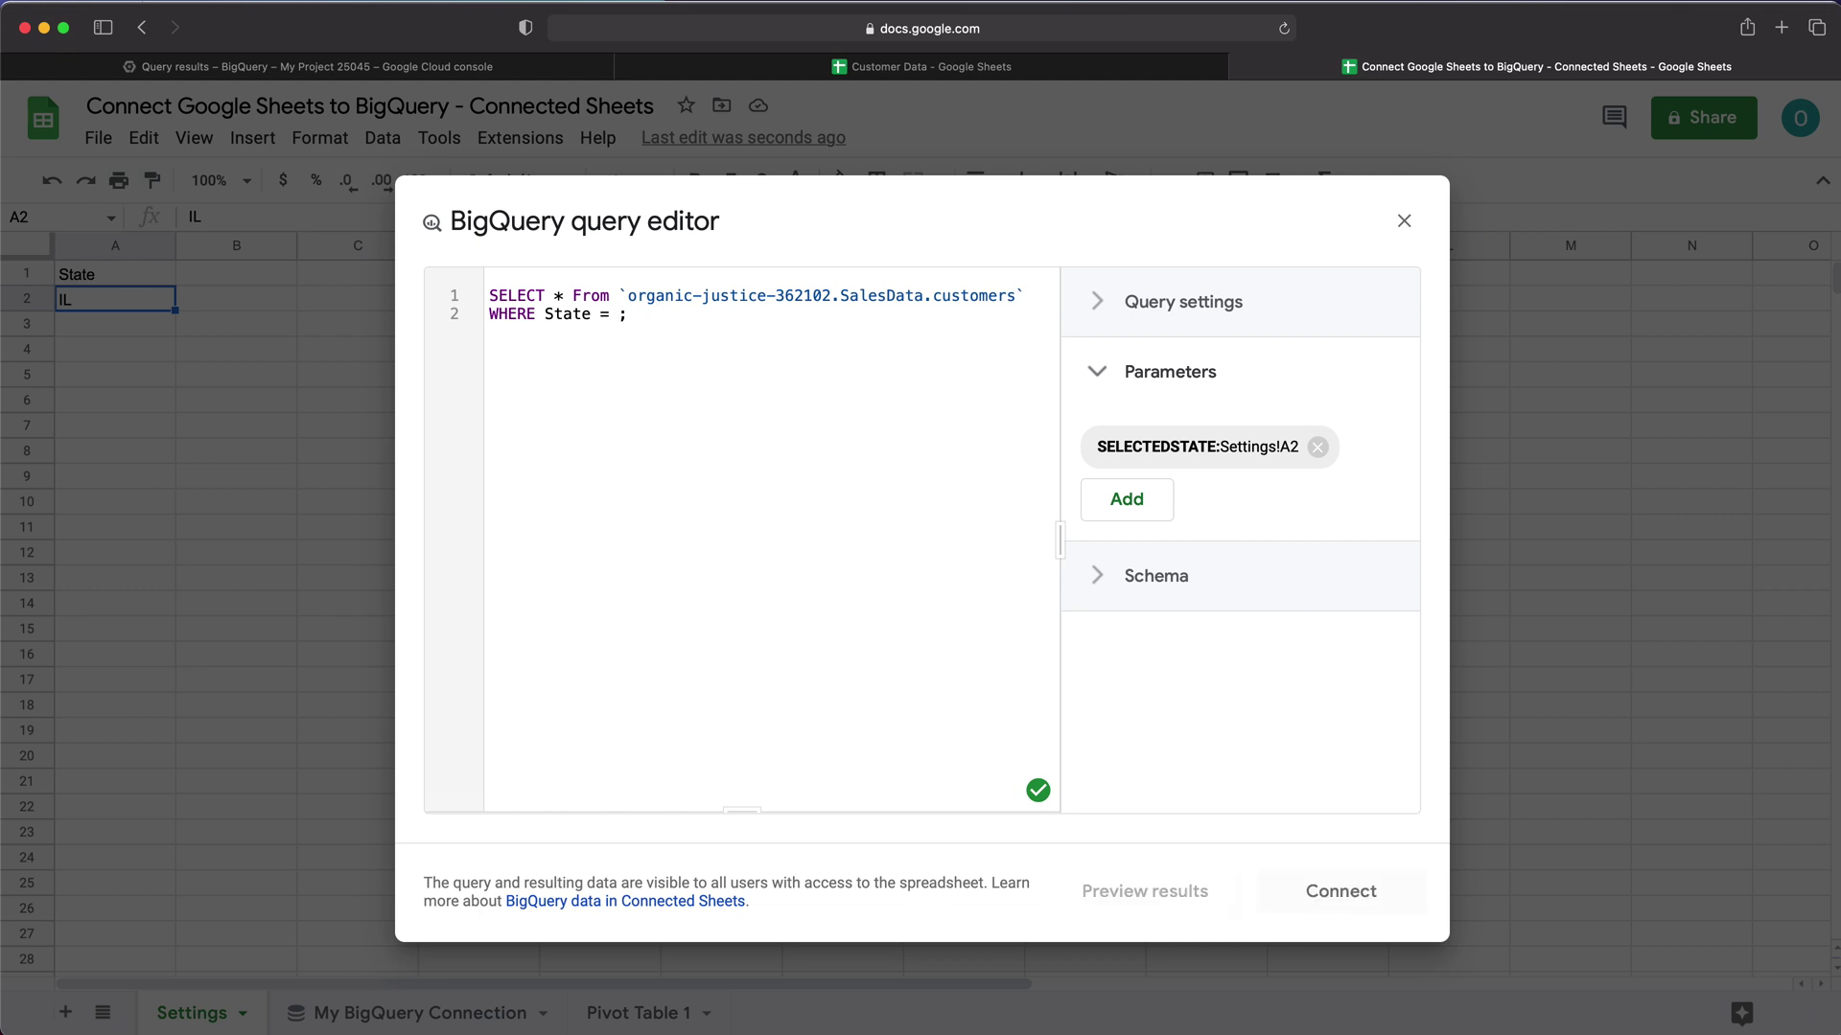
pyautogui.press('super+v')
pyautogui.click(811, 337)
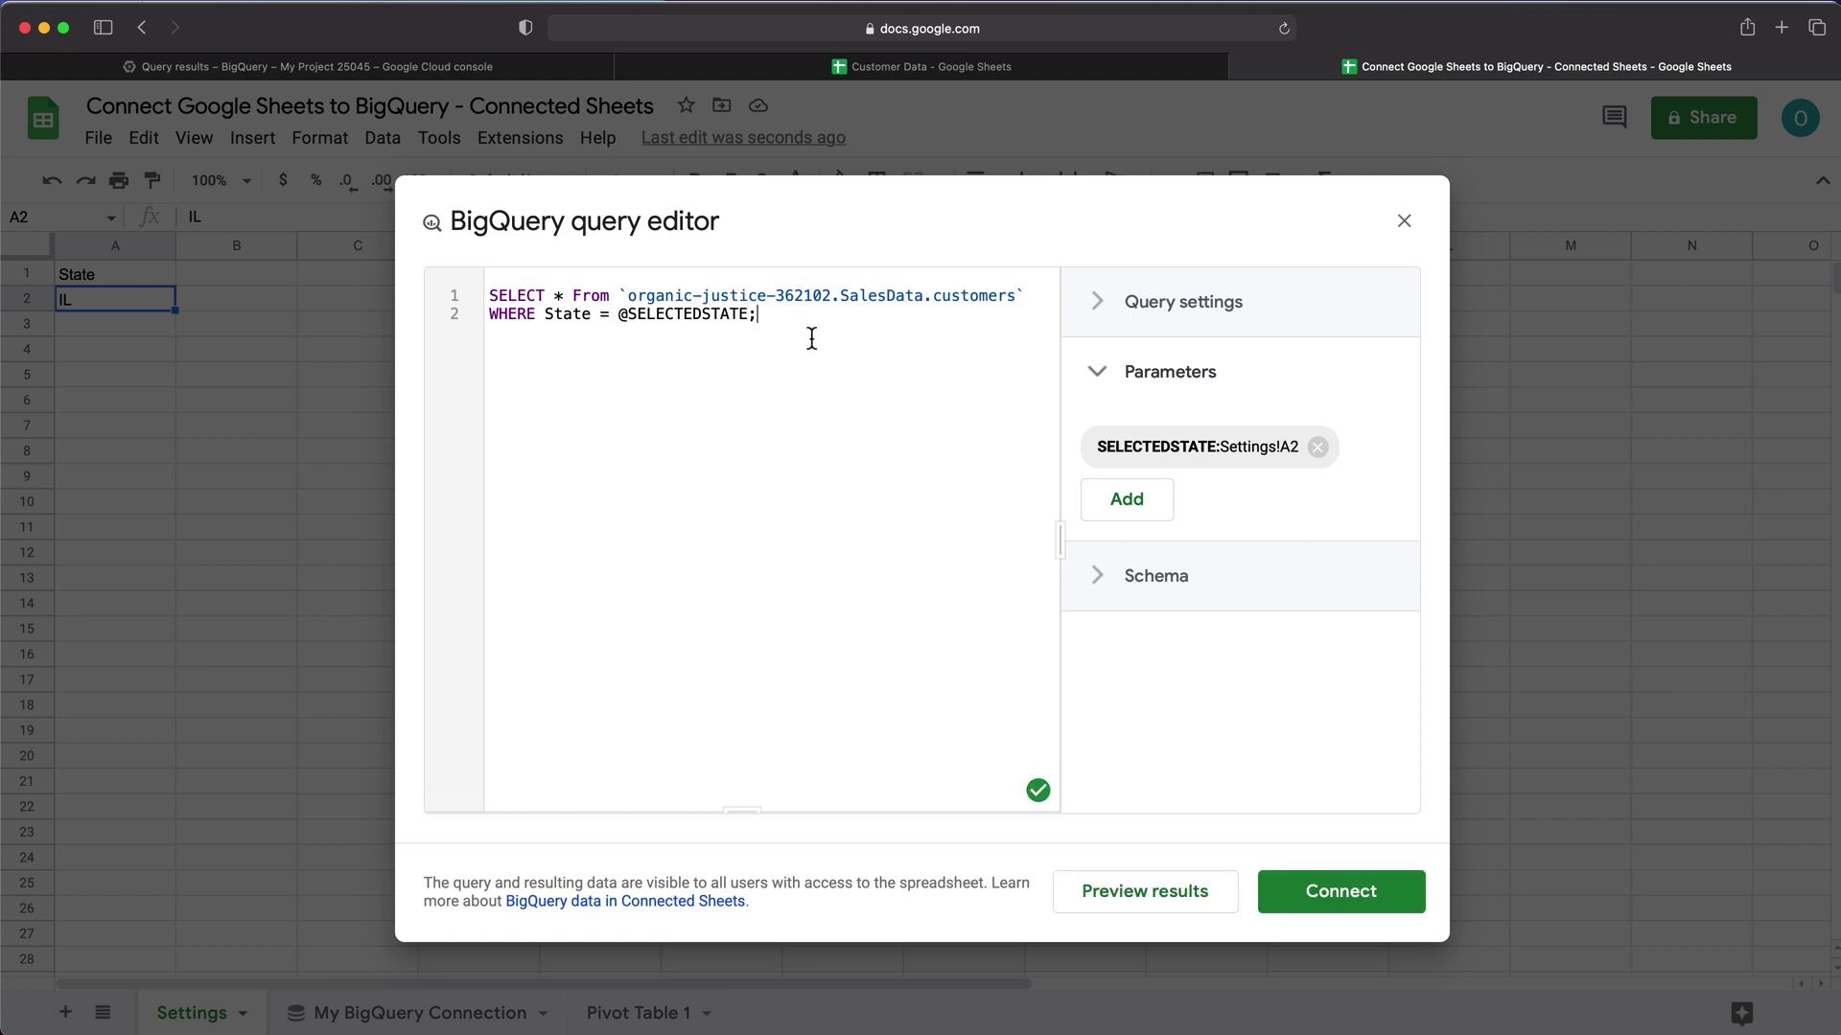
# Preview the parameterized query's results and connect the My BigQuery Connection sheet to it.
pyautogui.click(1148, 908)
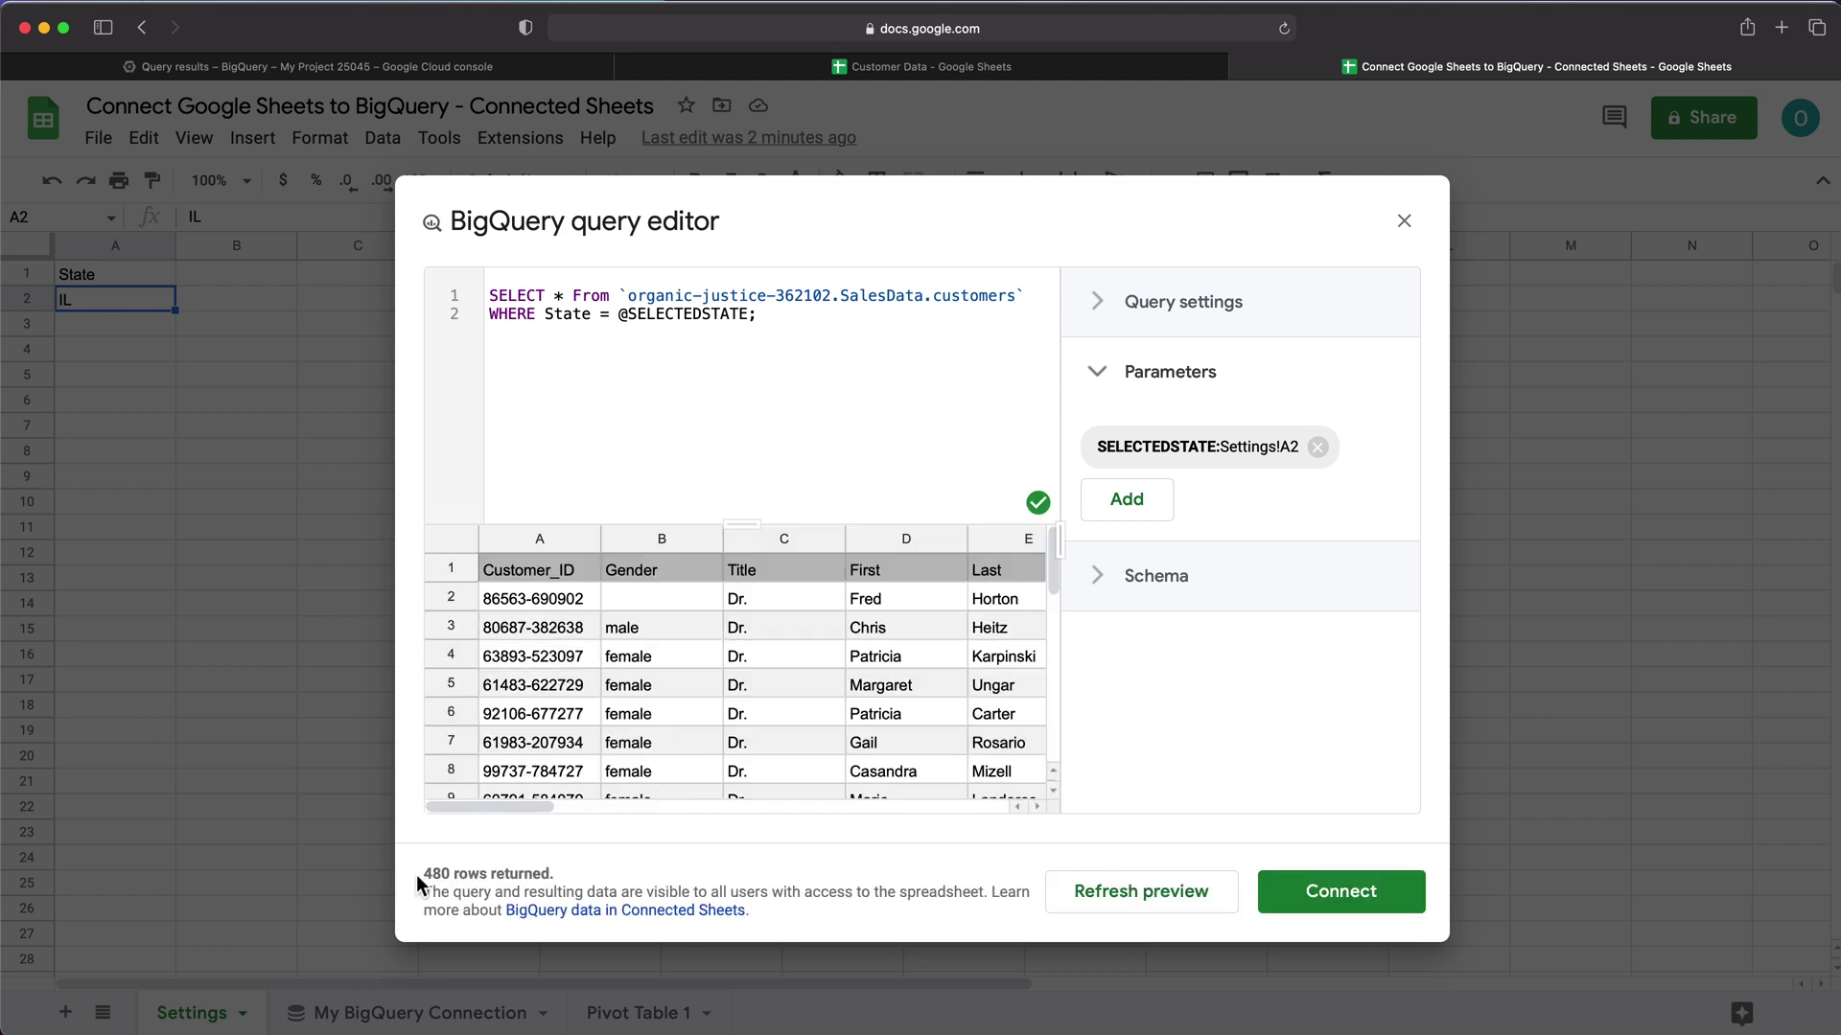
pyautogui.click(1361, 910)
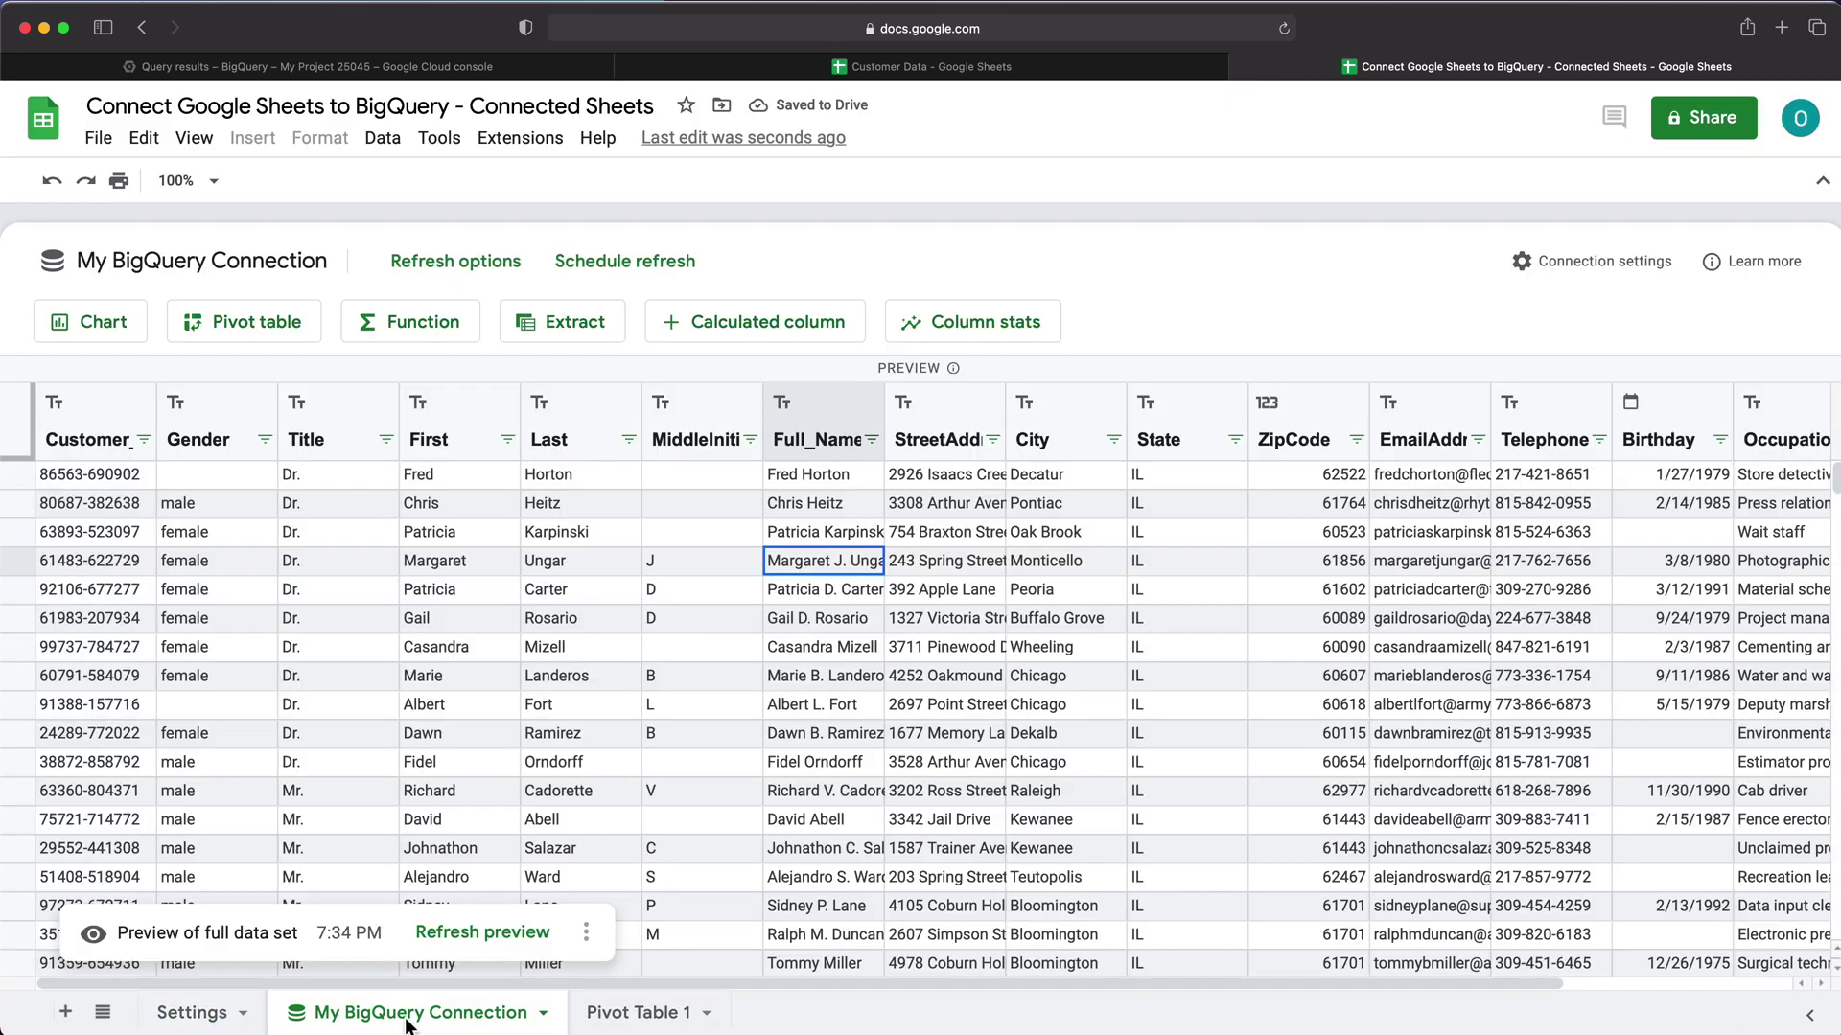
pyautogui.click(412, 1016)
# Set the state in cell A2 of the Settings sheet to TX and refresh the My BigQuery Connection preview.
pyautogui.click(196, 1016)
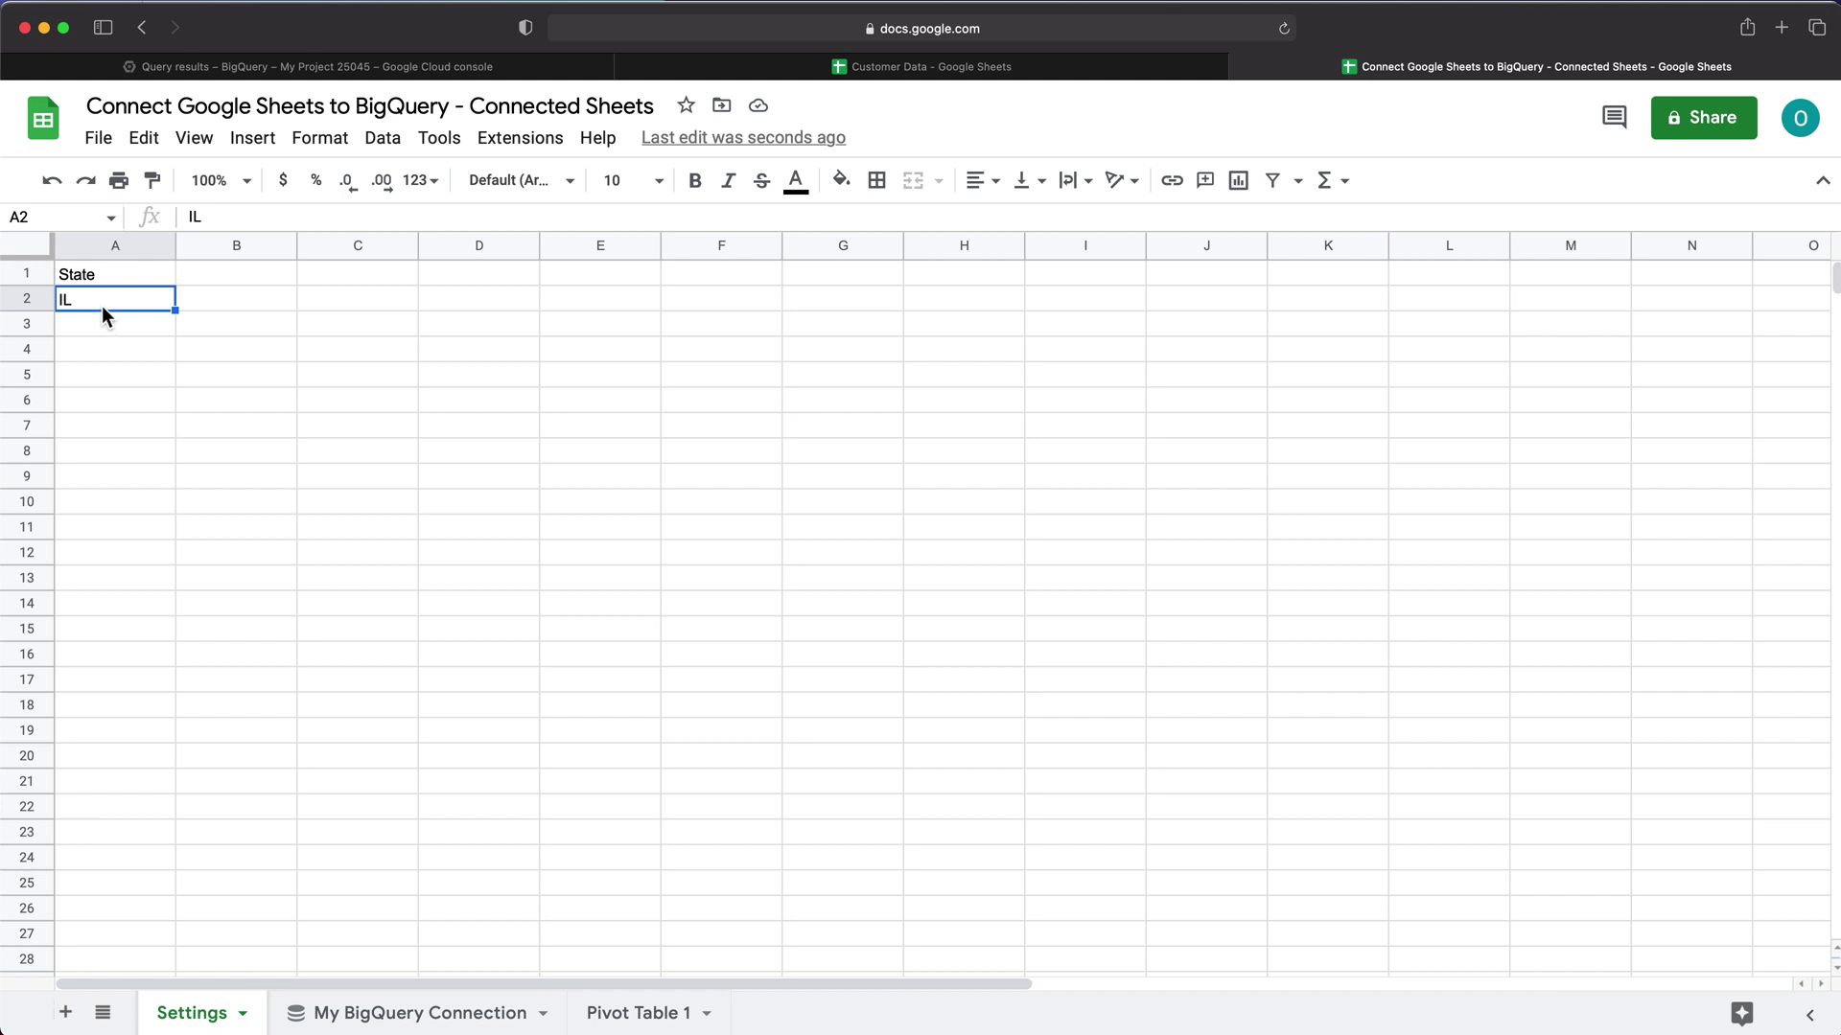
pyautogui.write('TX')
pyautogui.press('Return')
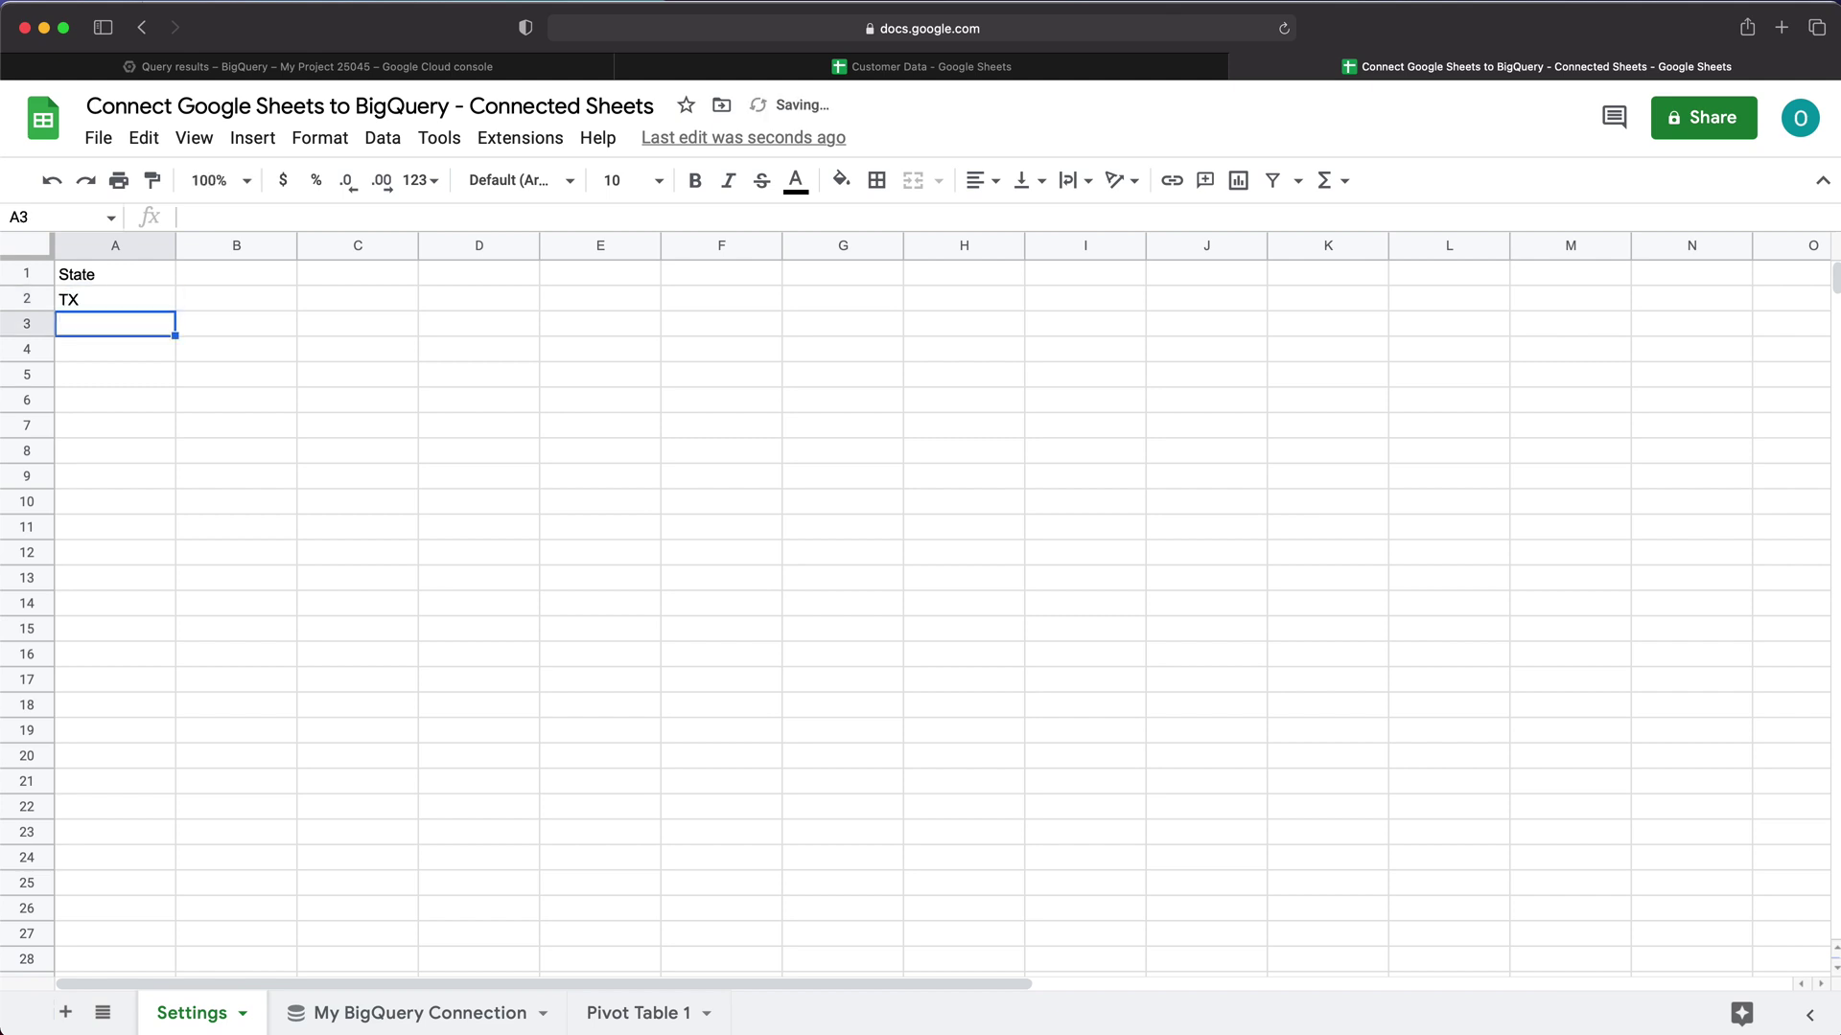
pyautogui.click(427, 1013)
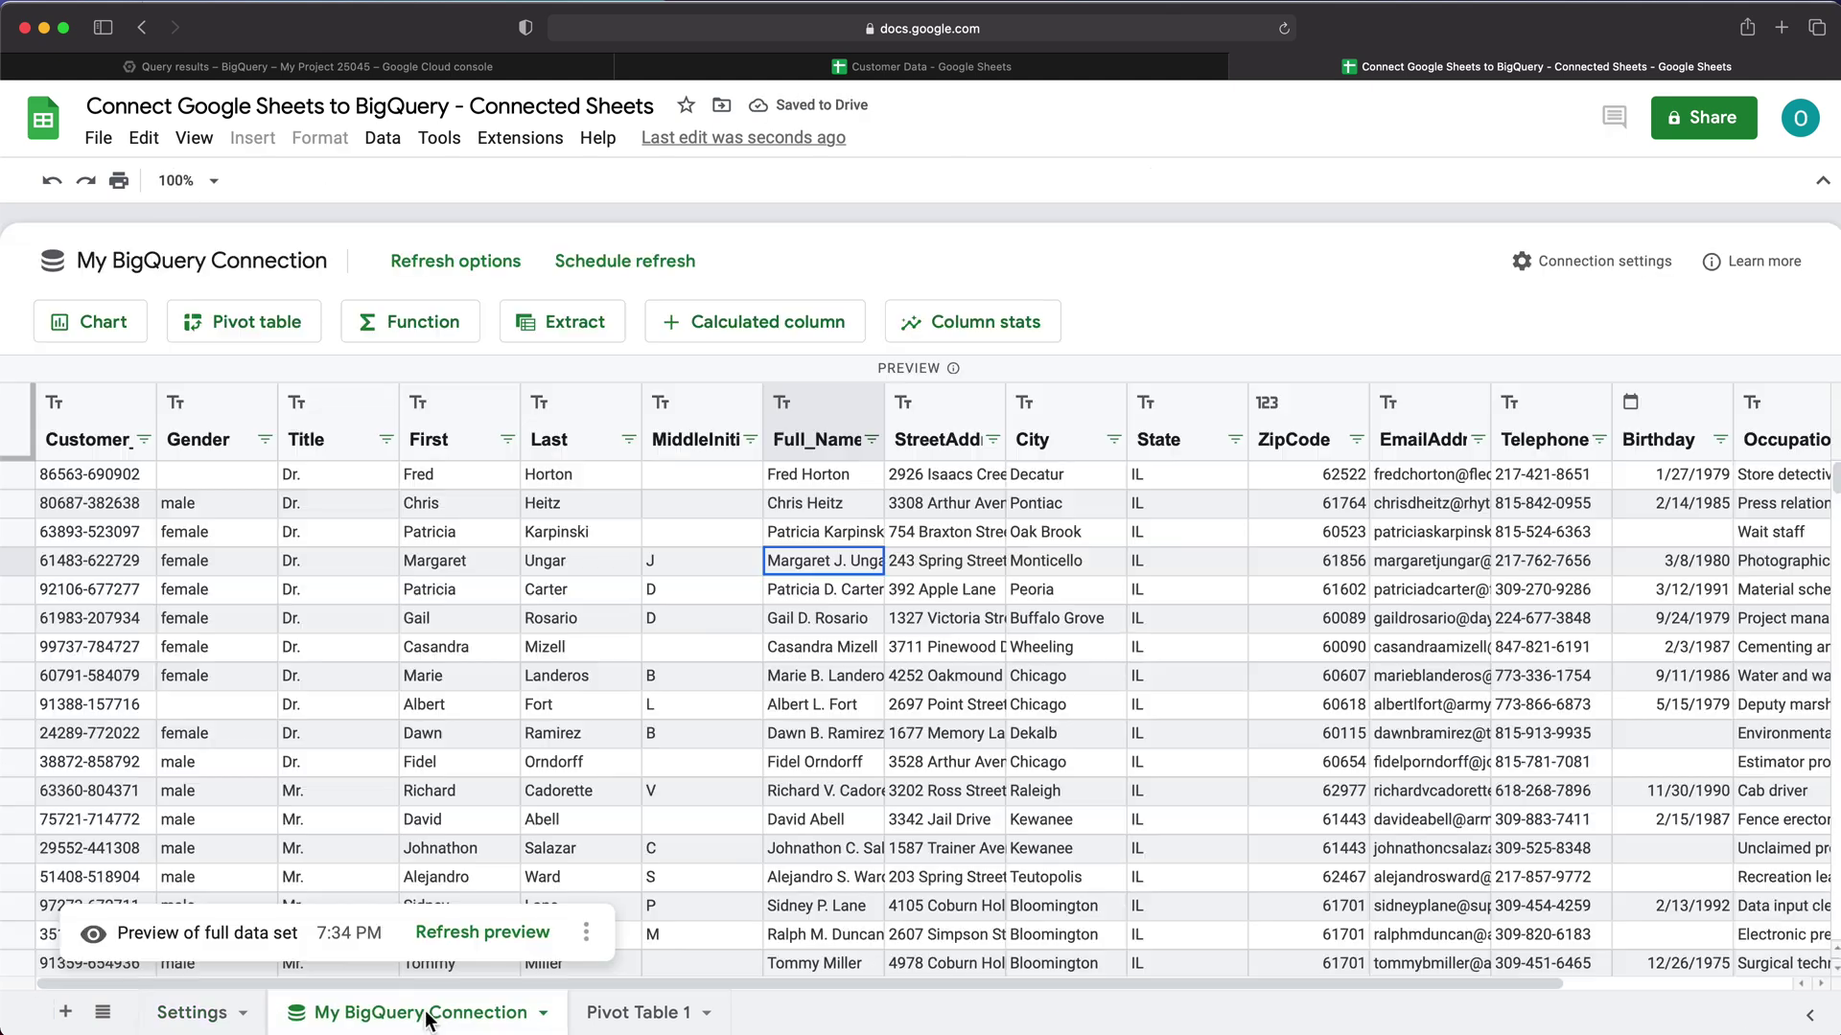
pyautogui.click(496, 958)
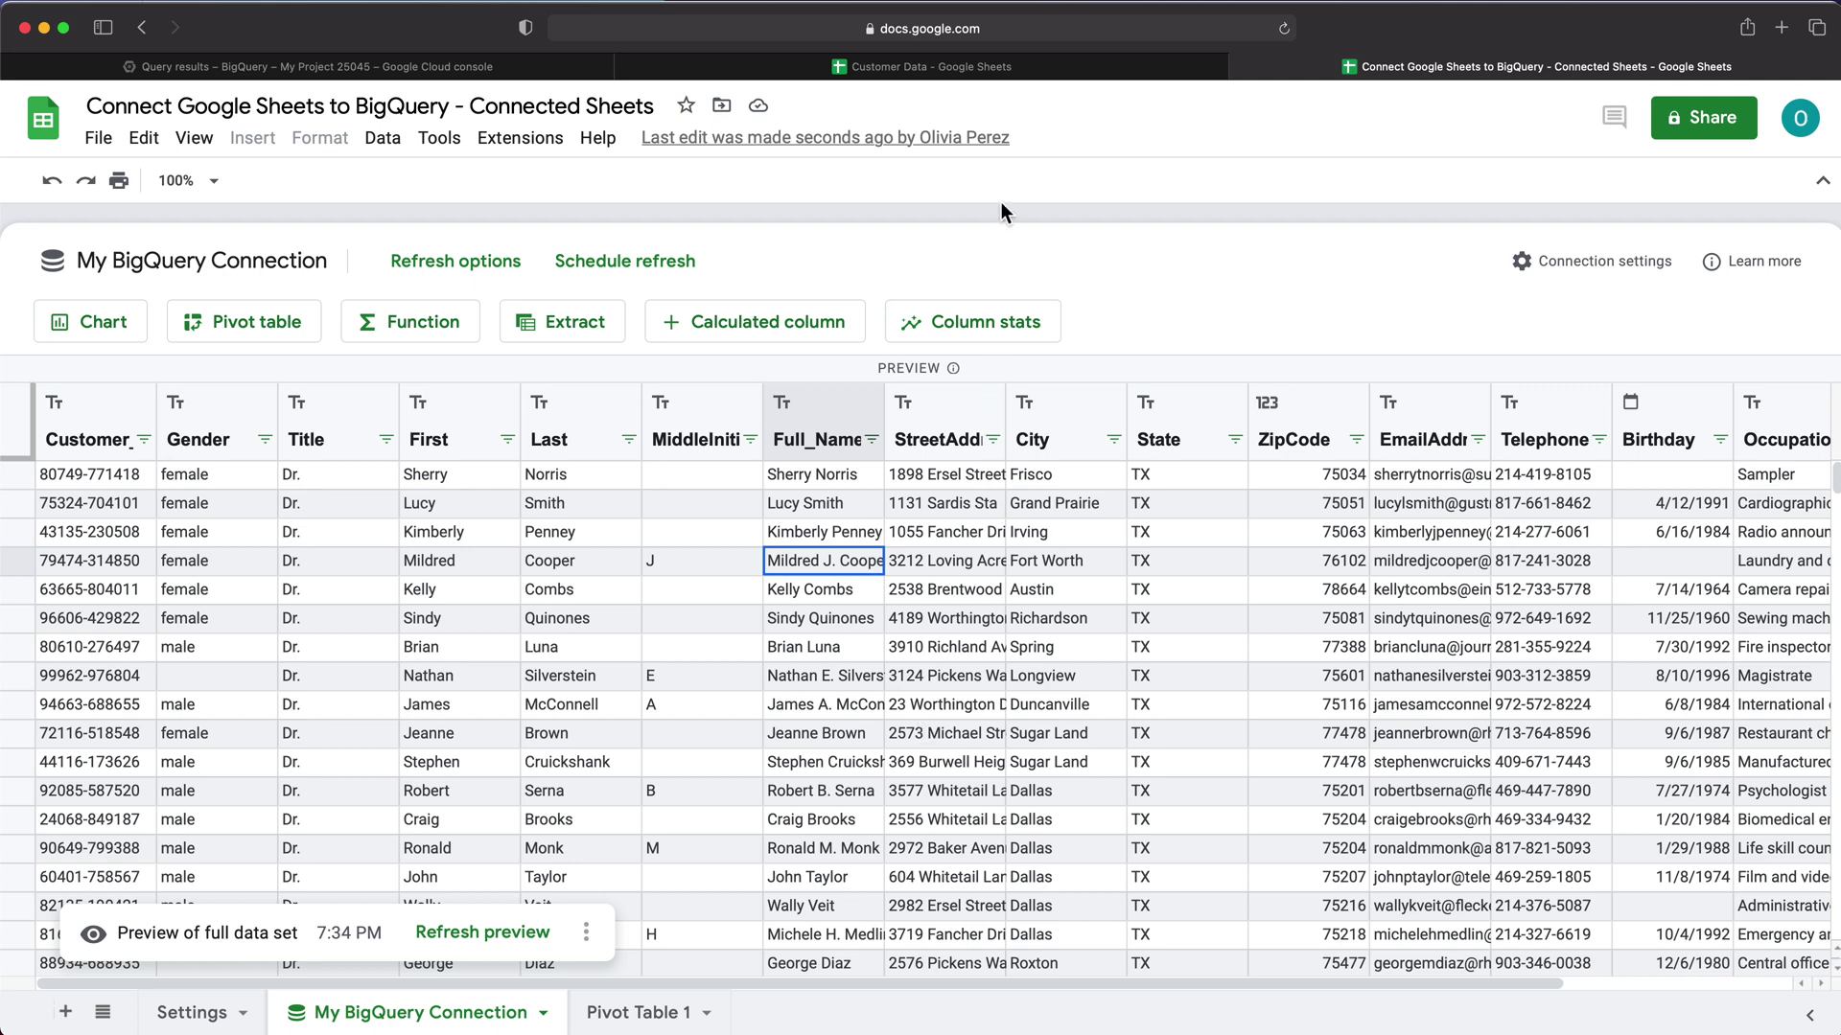
# Switch to the Customer Data spreadsheet and examine the column headings in row 1 of the Customers sheet.
pyautogui.click(911, 67)
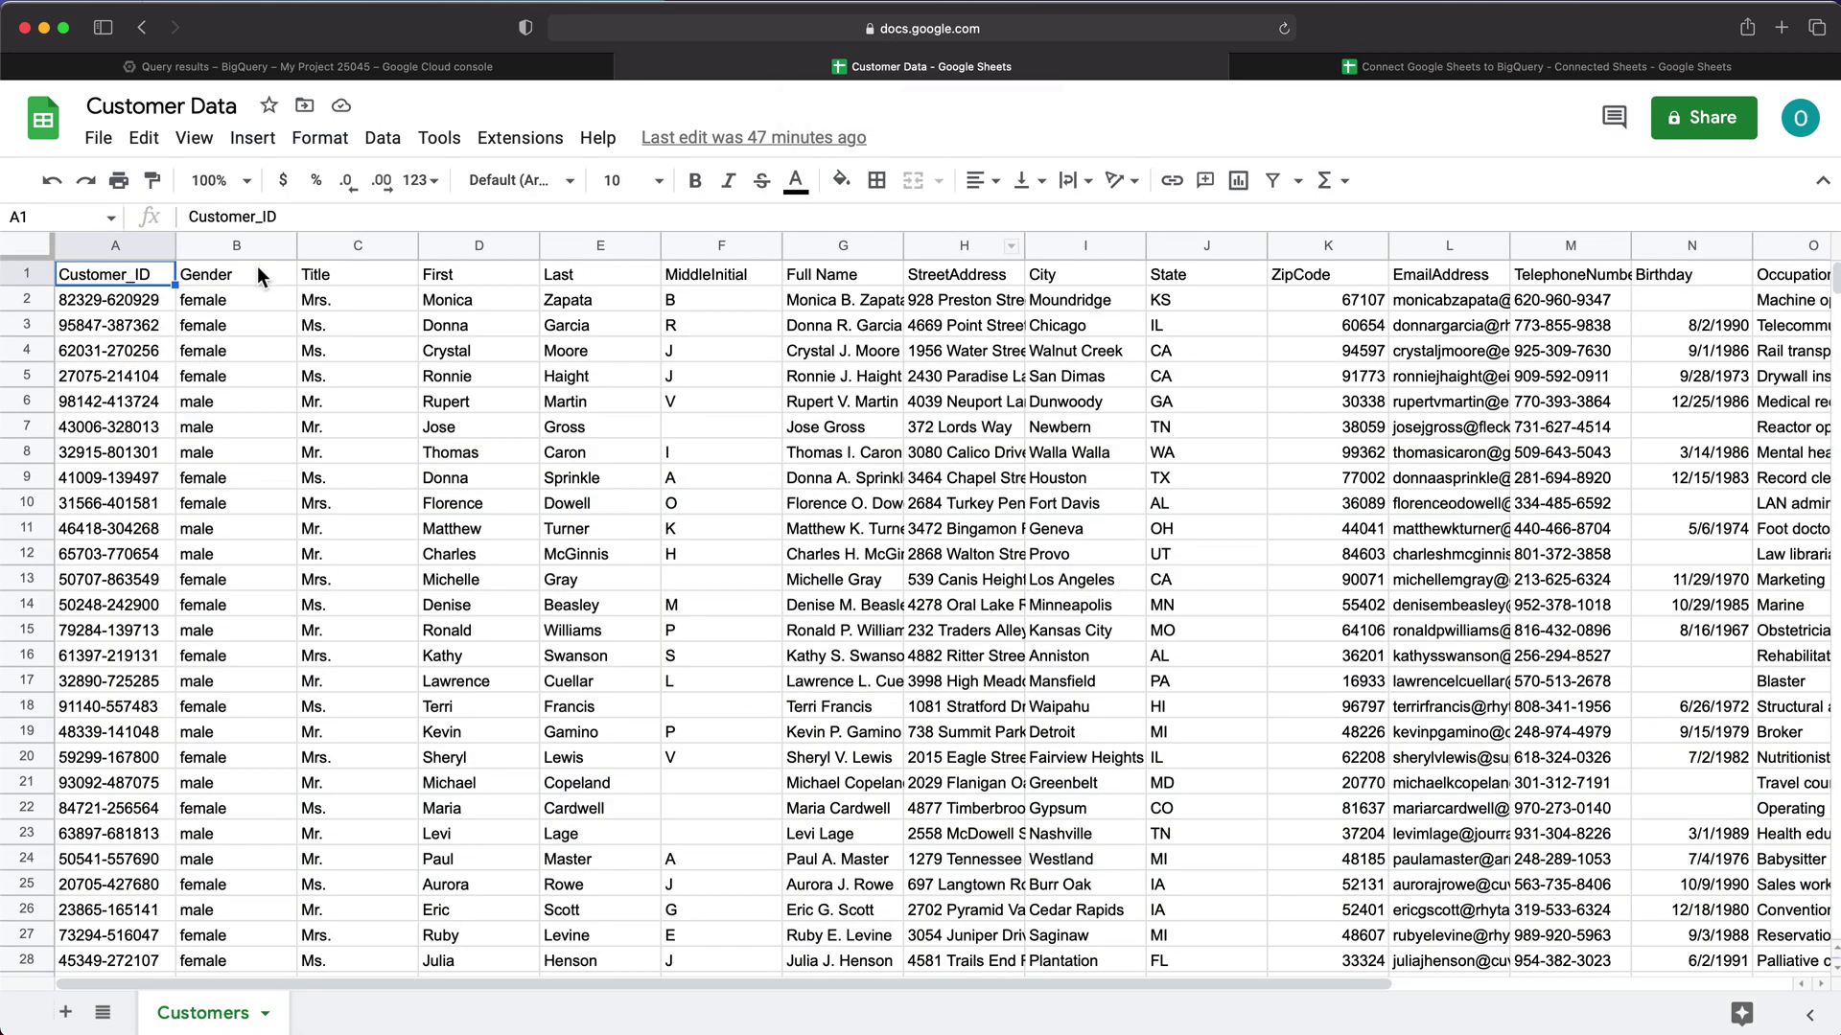
pyautogui.moveTo(142, 276); pyautogui.dragTo(1589, 290)
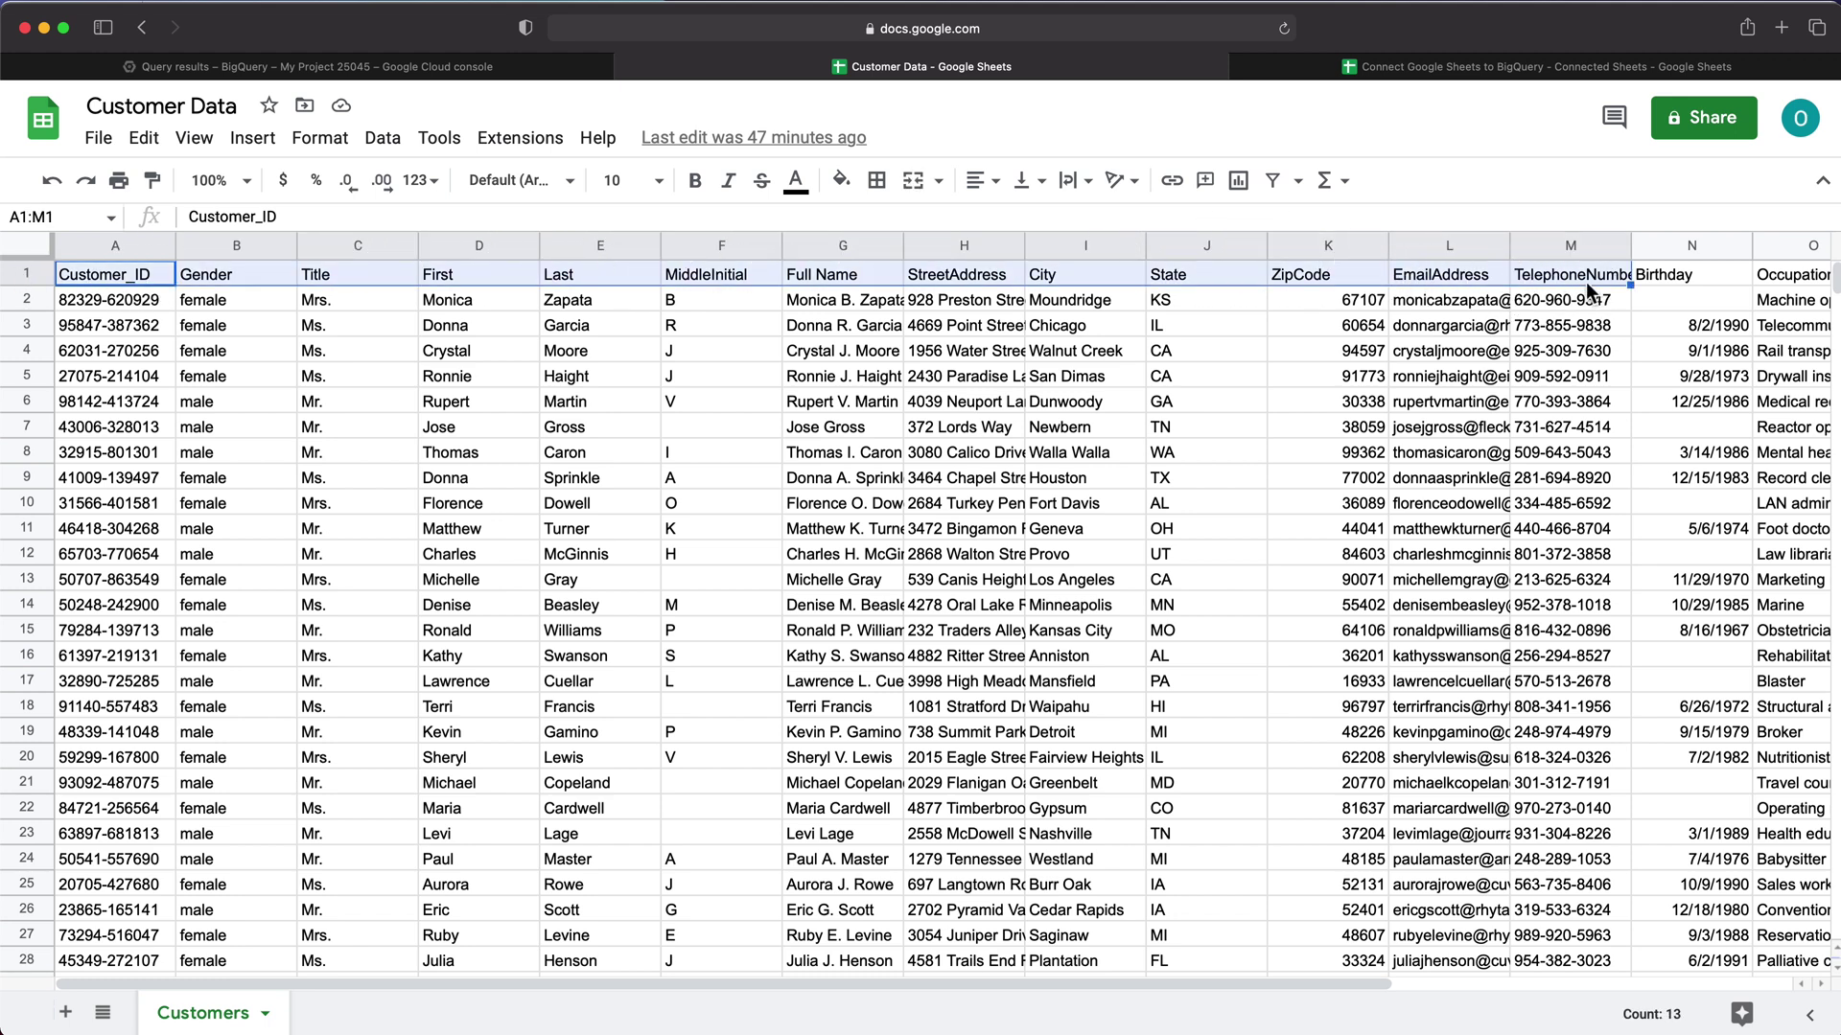
pyautogui.click(1206, 376)
pyautogui.click(115, 278)
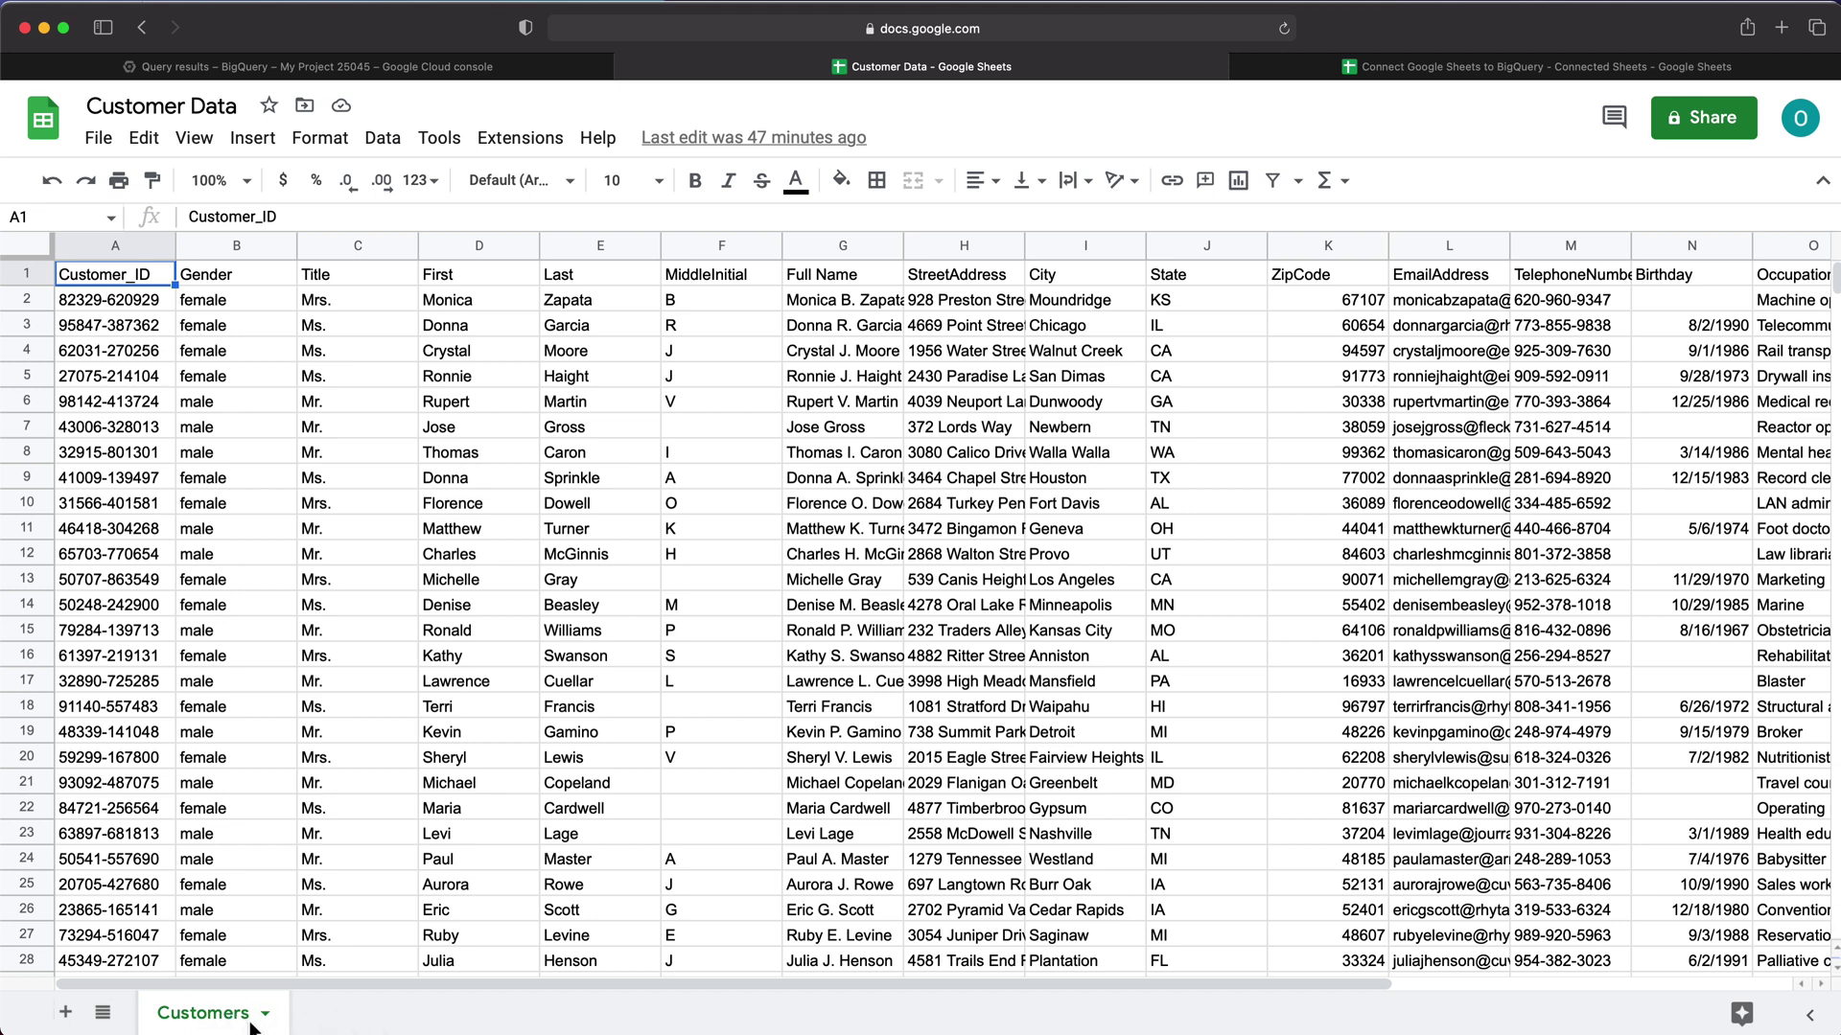
# Switch to the BigQuery console and create a dataset named TestData in the organic-justice-362102 project.
pyautogui.click(268, 69)
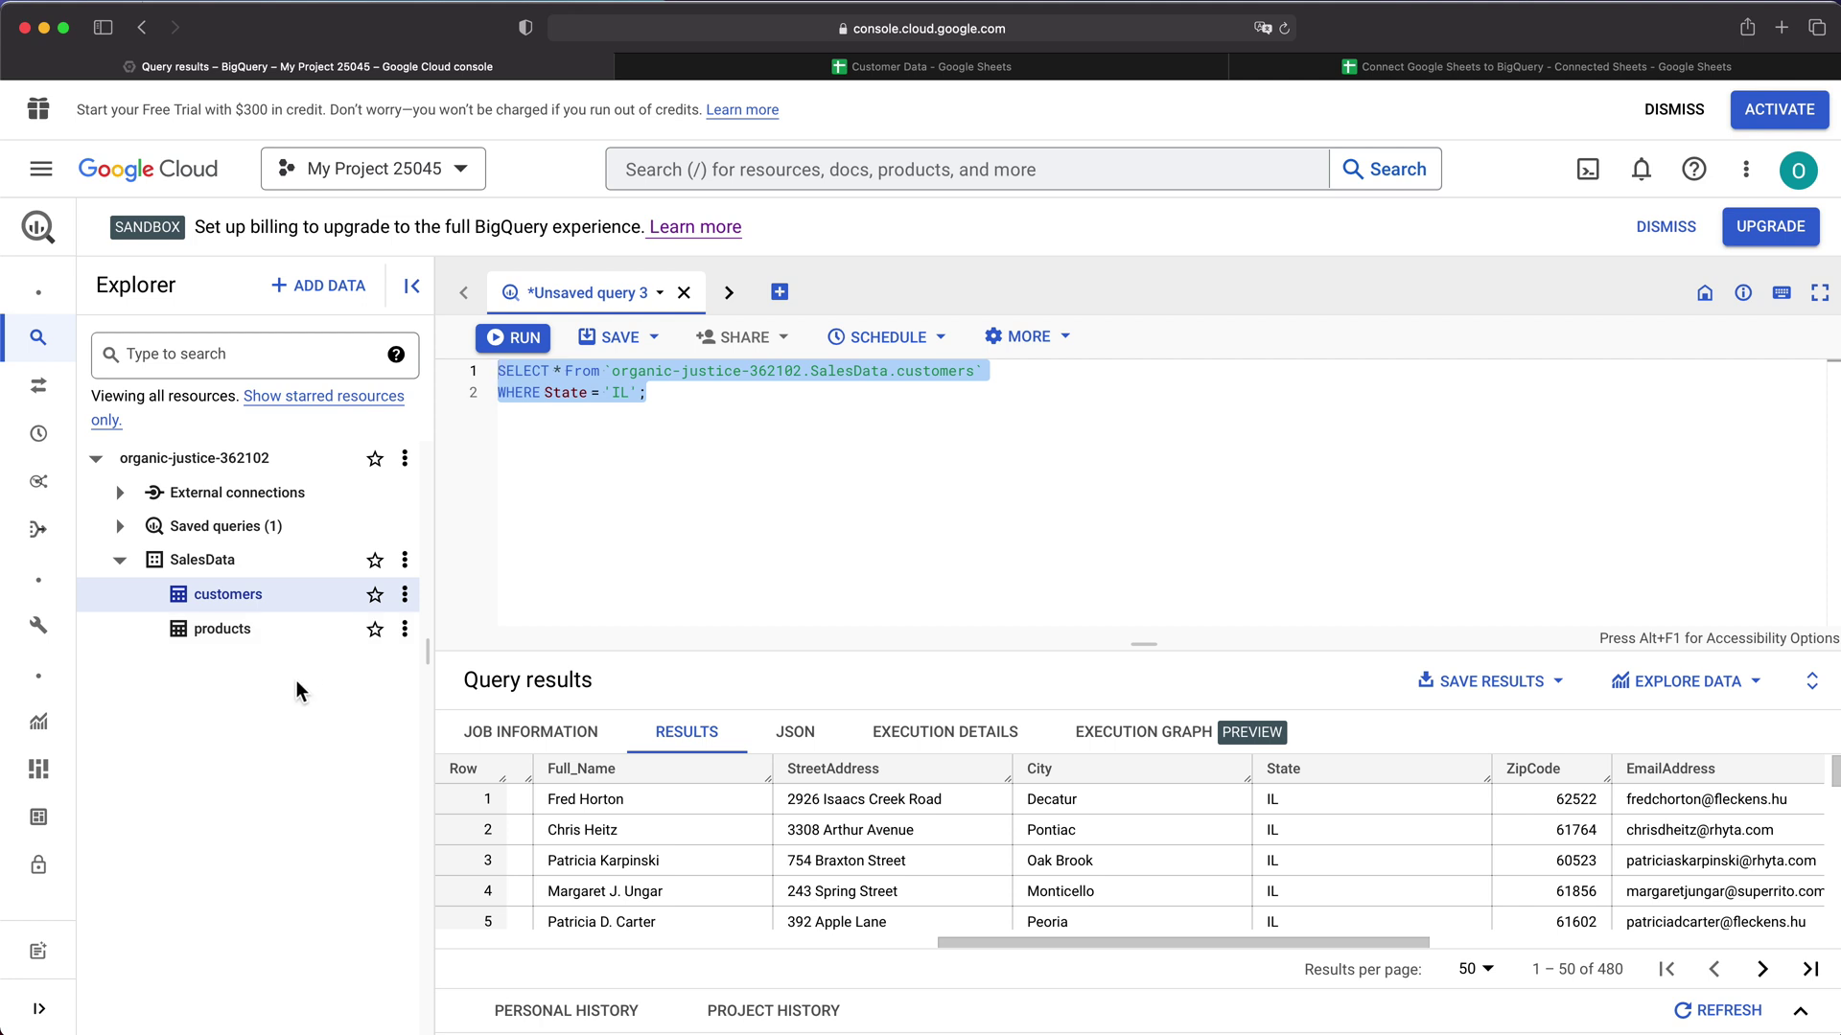
pyautogui.click(249, 751)
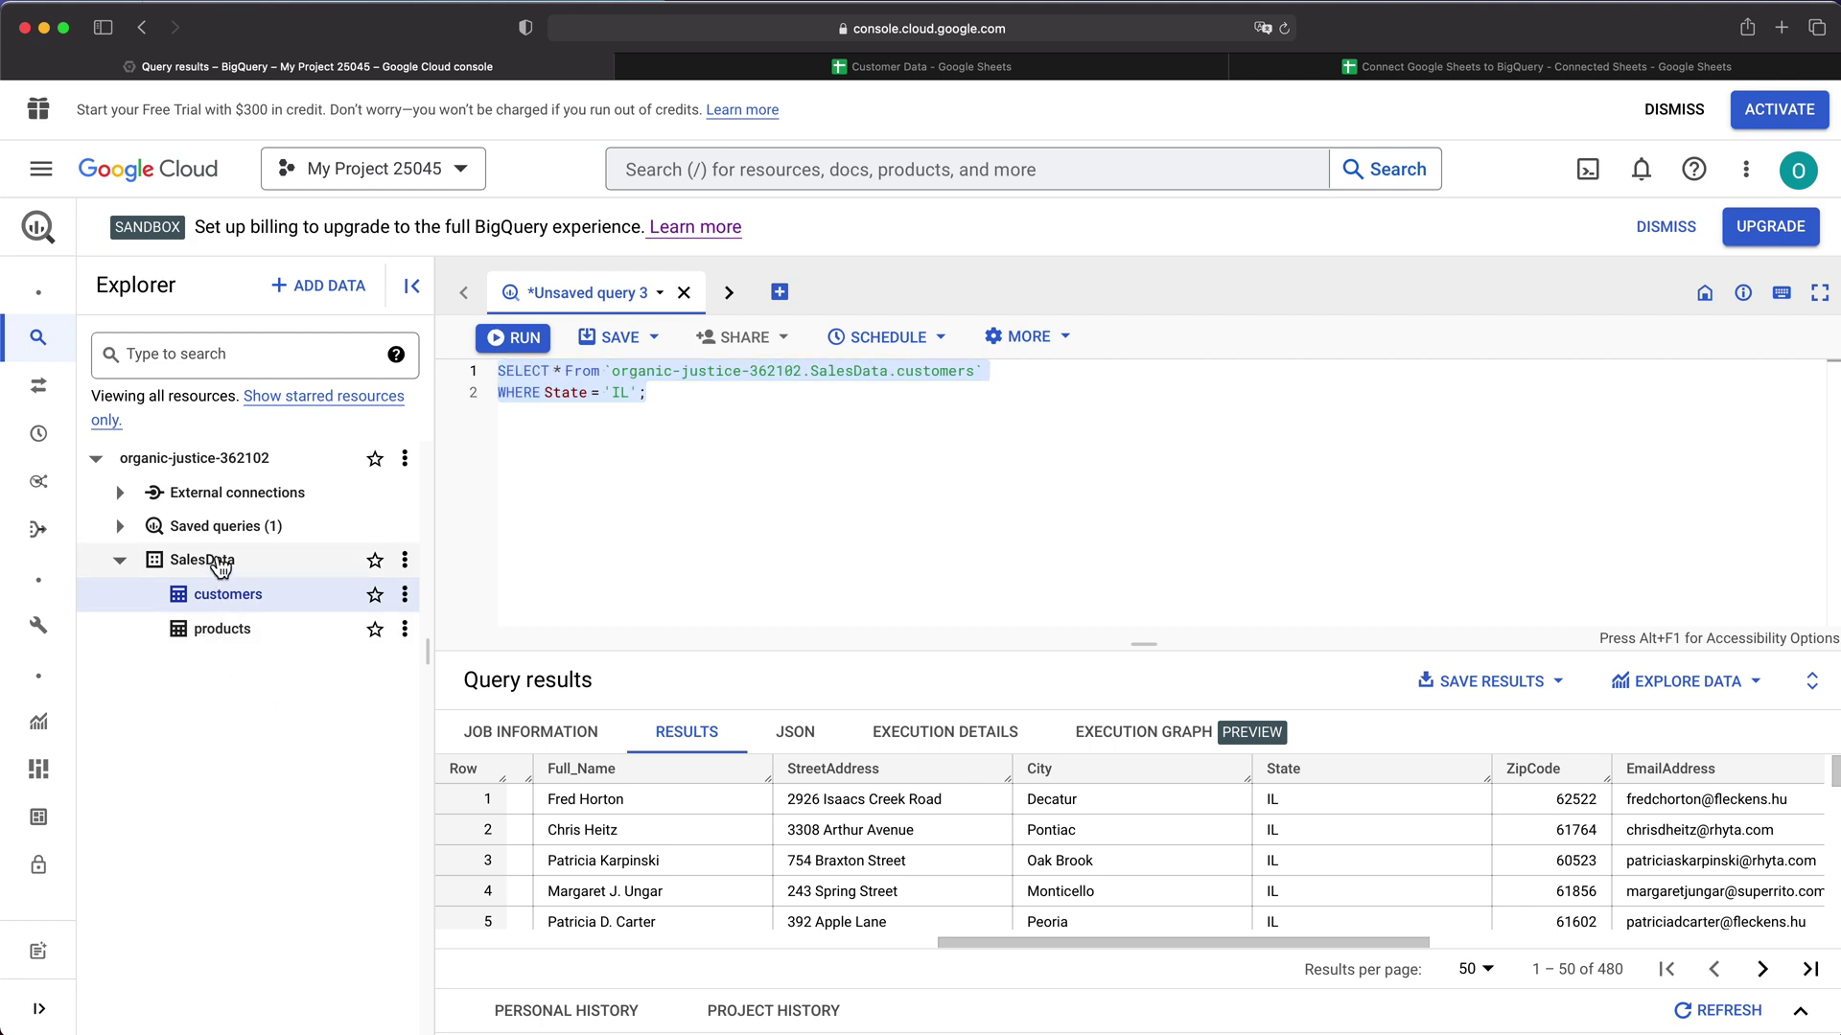
pyautogui.click(120, 561)
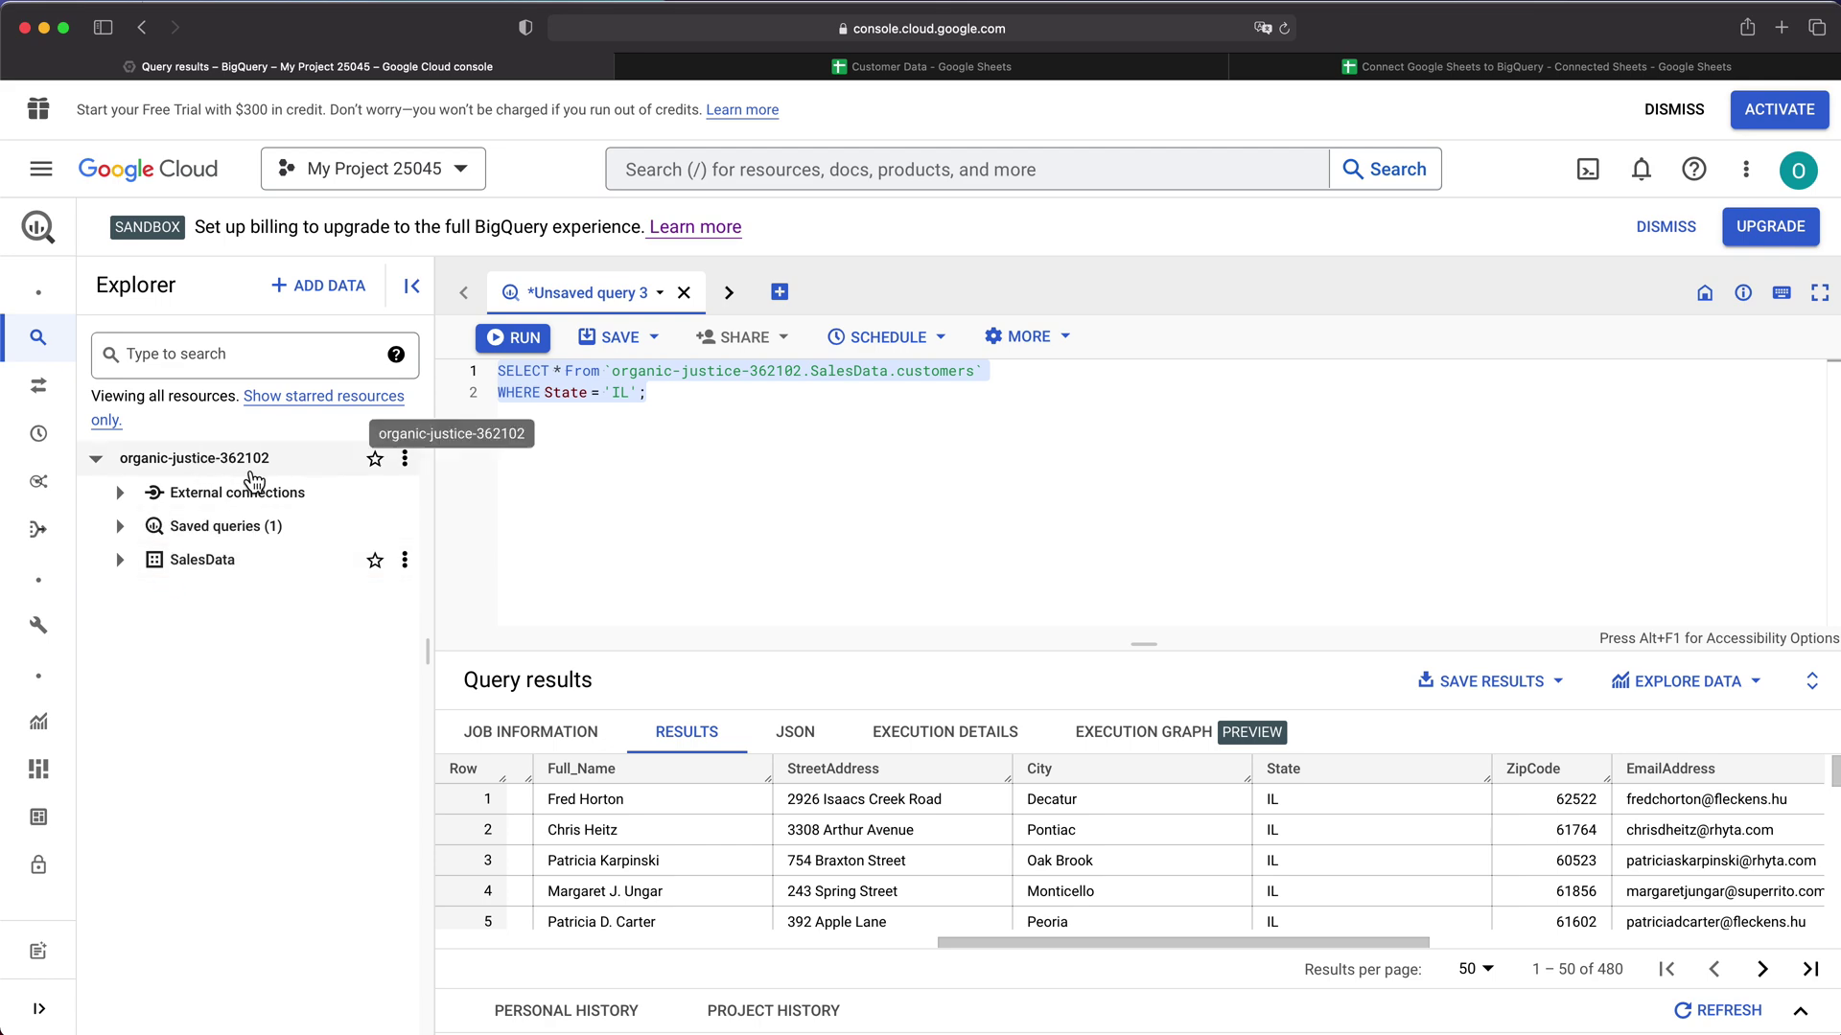
pyautogui.click(404, 459)
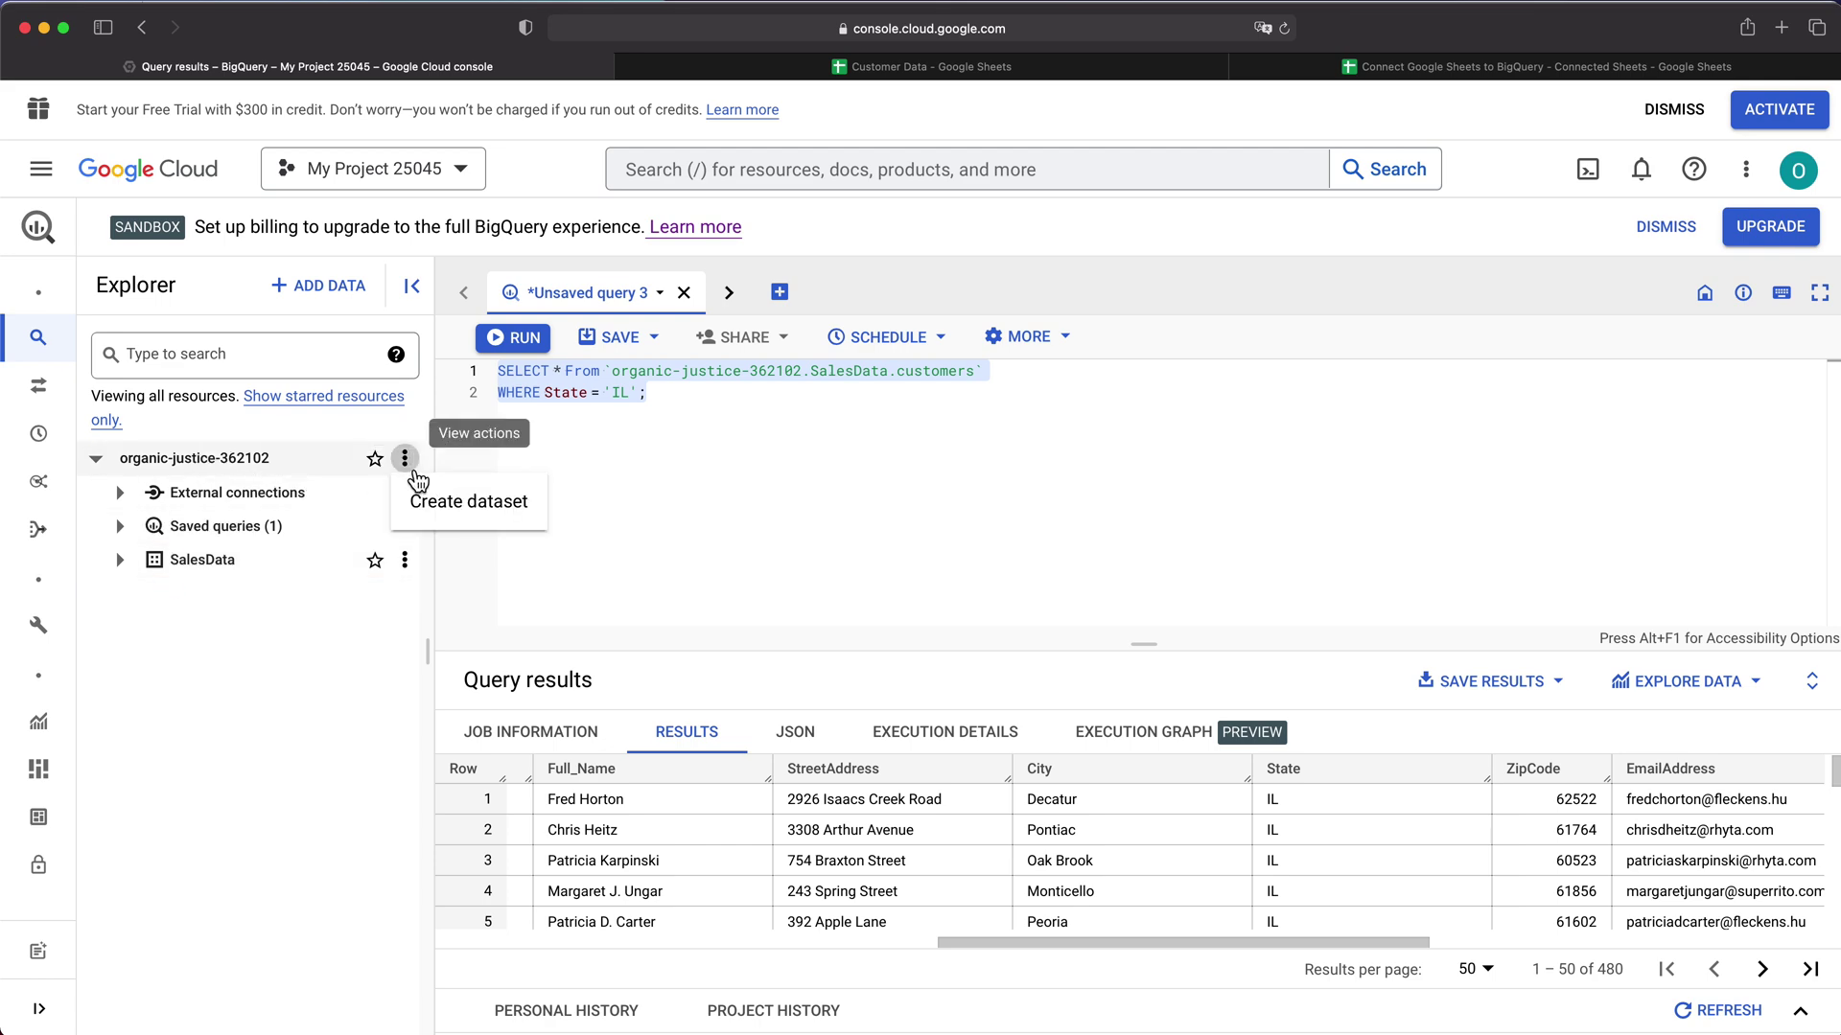
pyautogui.click(462, 503)
pyautogui.click(1274, 278)
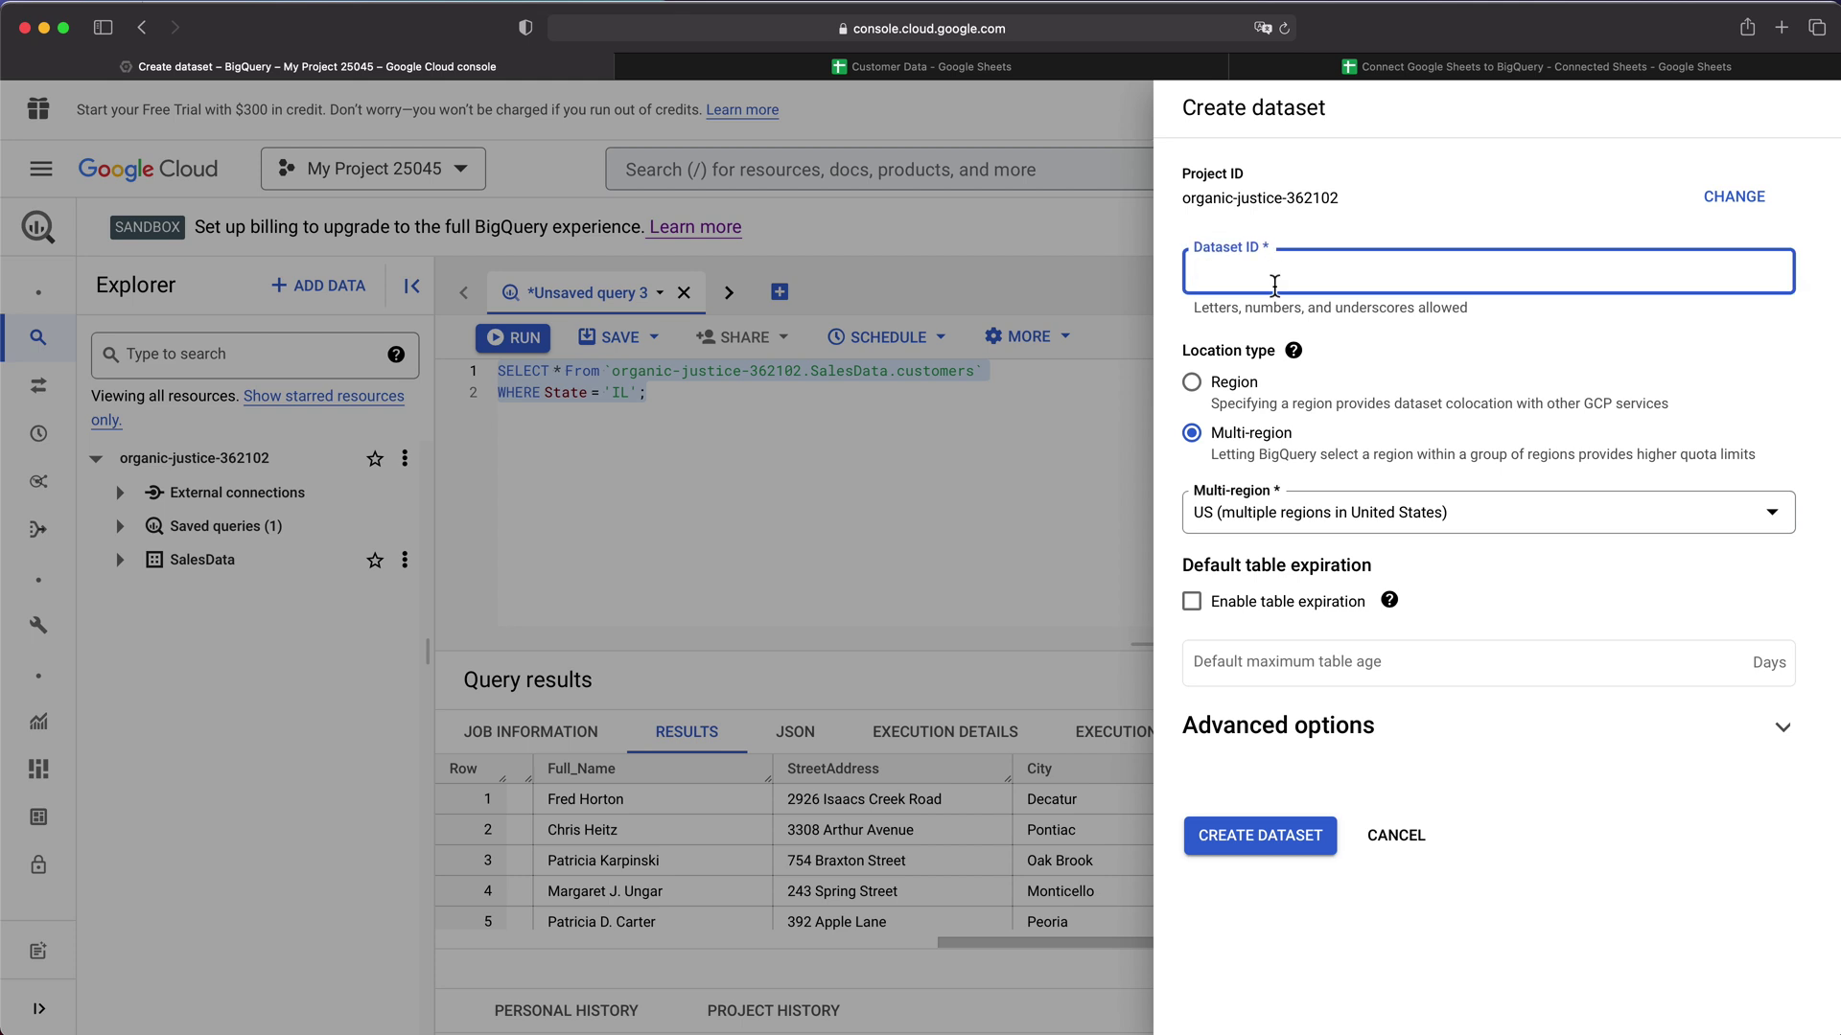
pyautogui.write('TestData')
pyautogui.click(1256, 849)
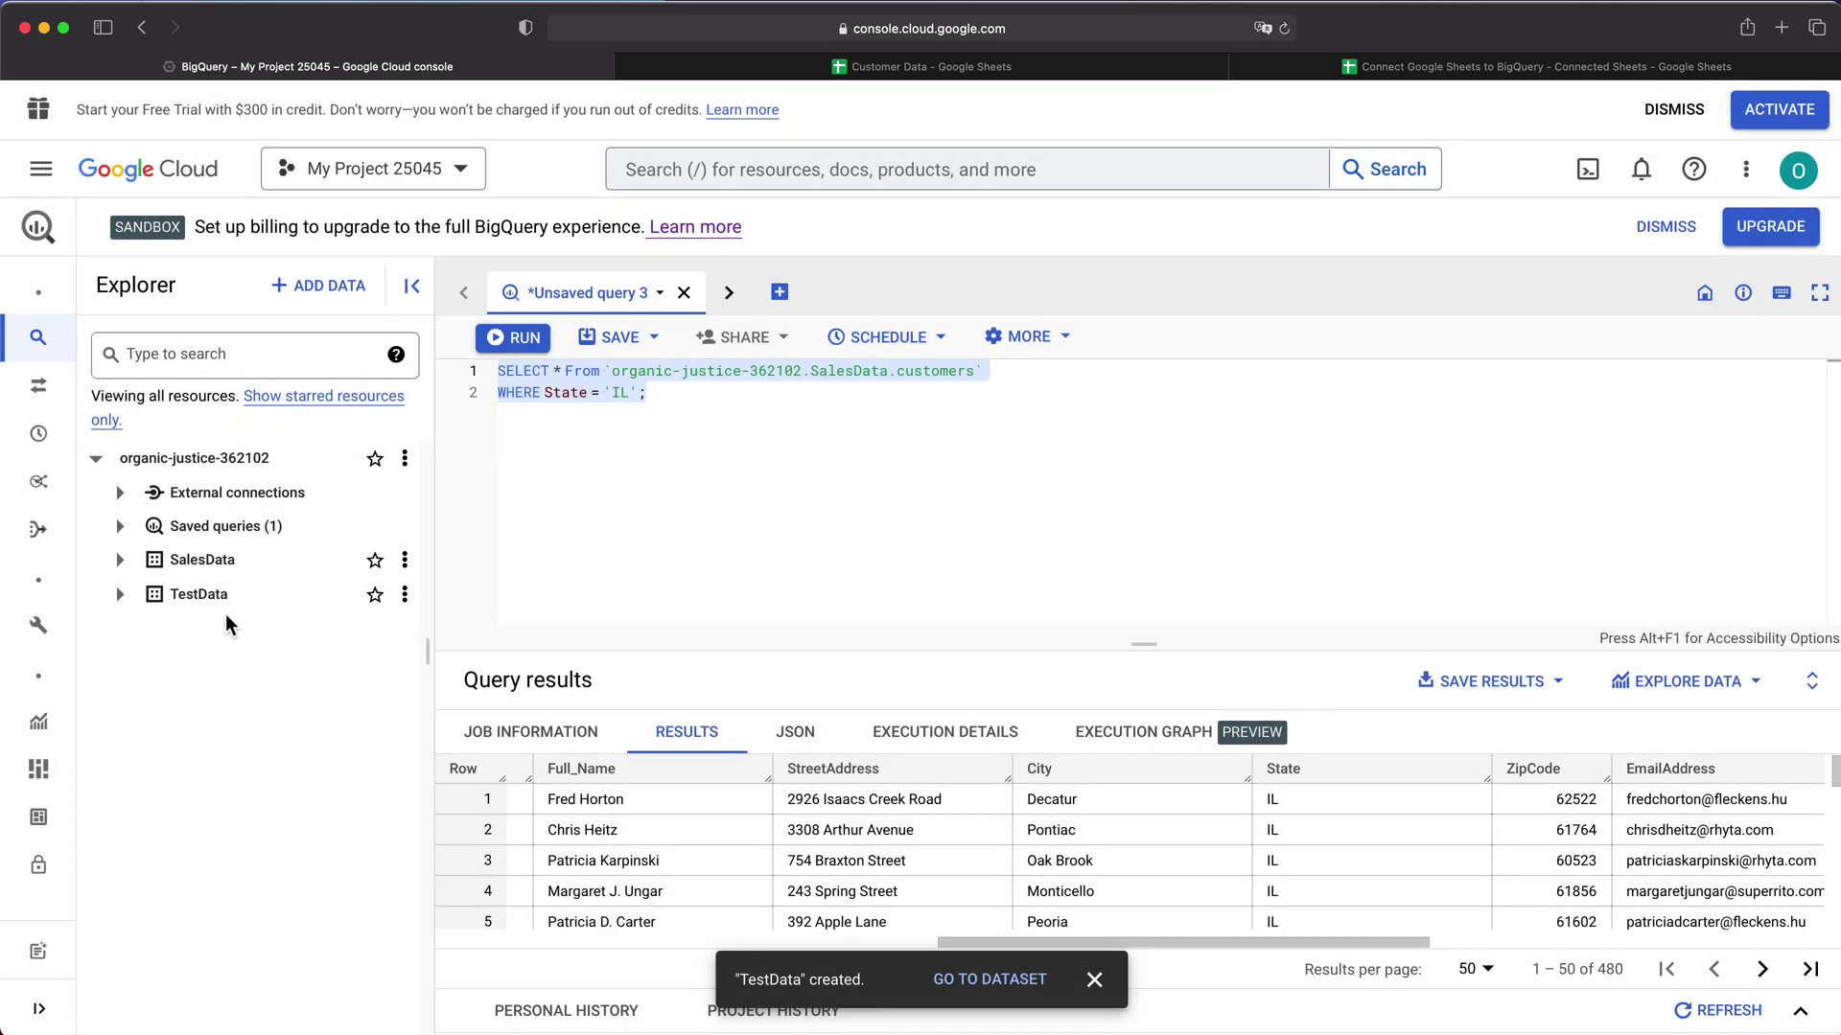
# Expand the TestData dataset, check the Customer Data spreadsheet as the data source, and return to the BigQuery console.
pyautogui.click(120, 595)
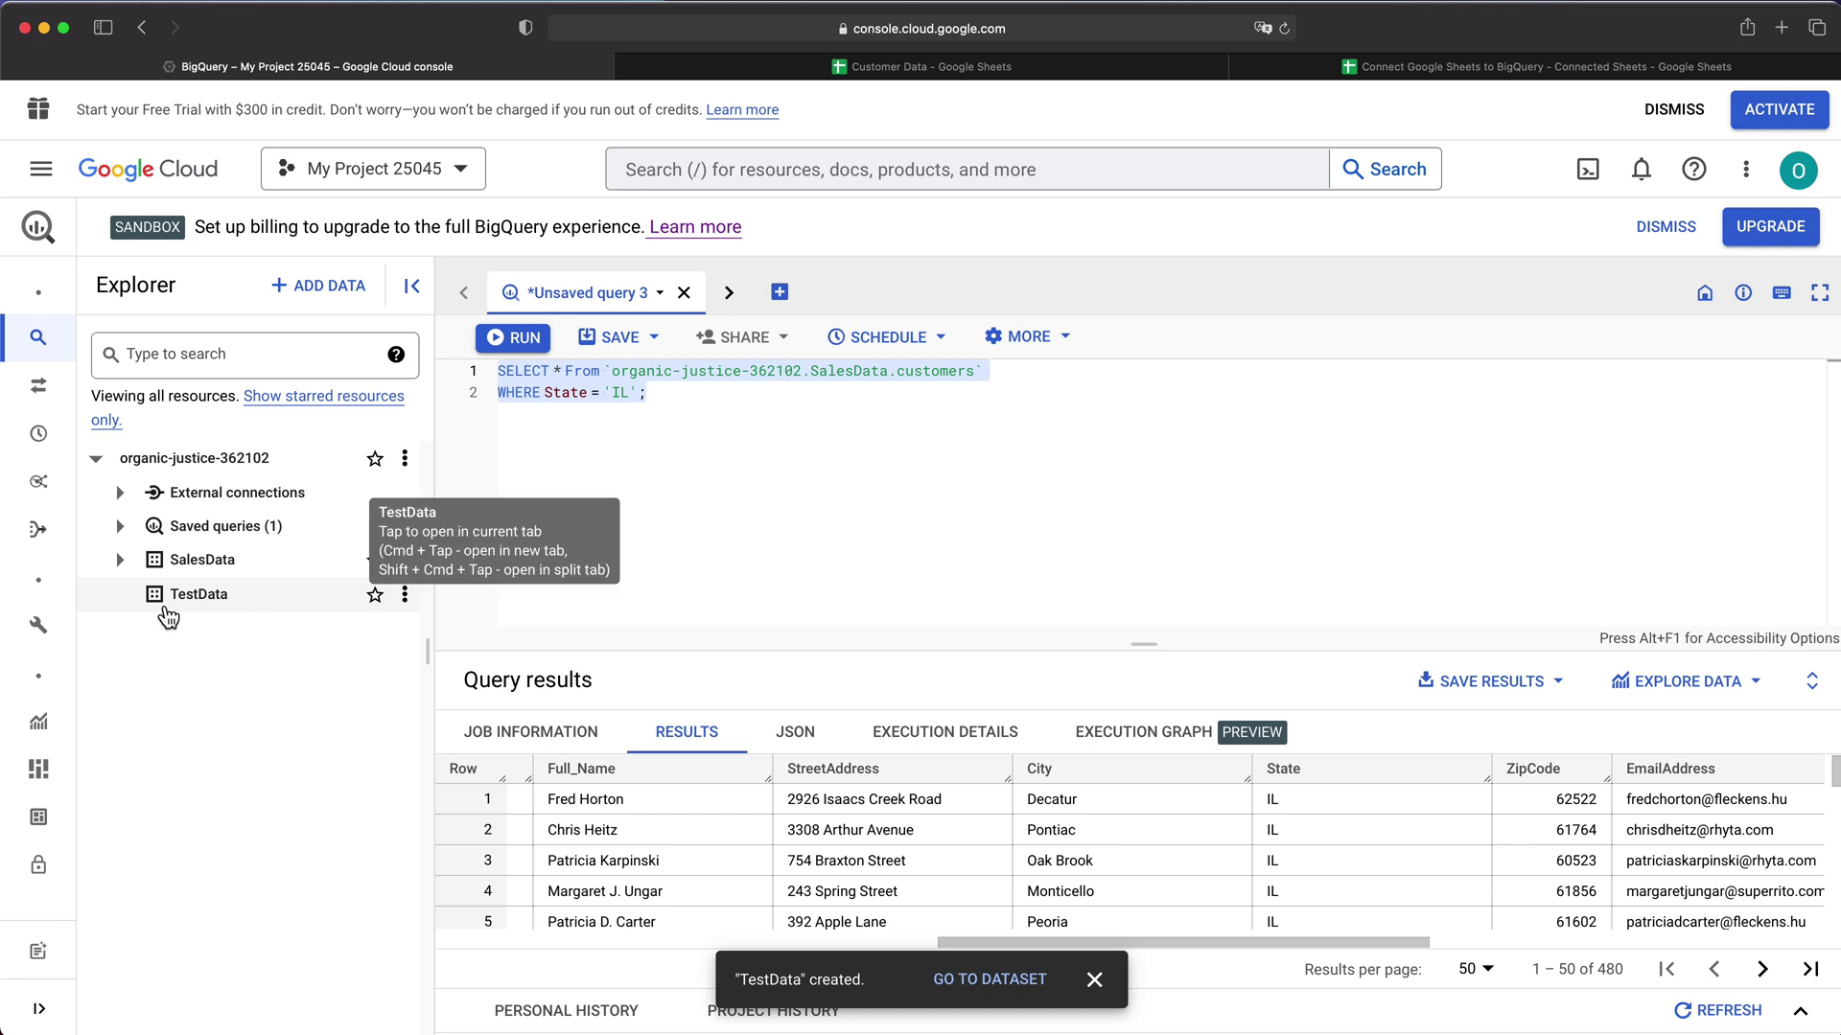
pyautogui.click(916, 67)
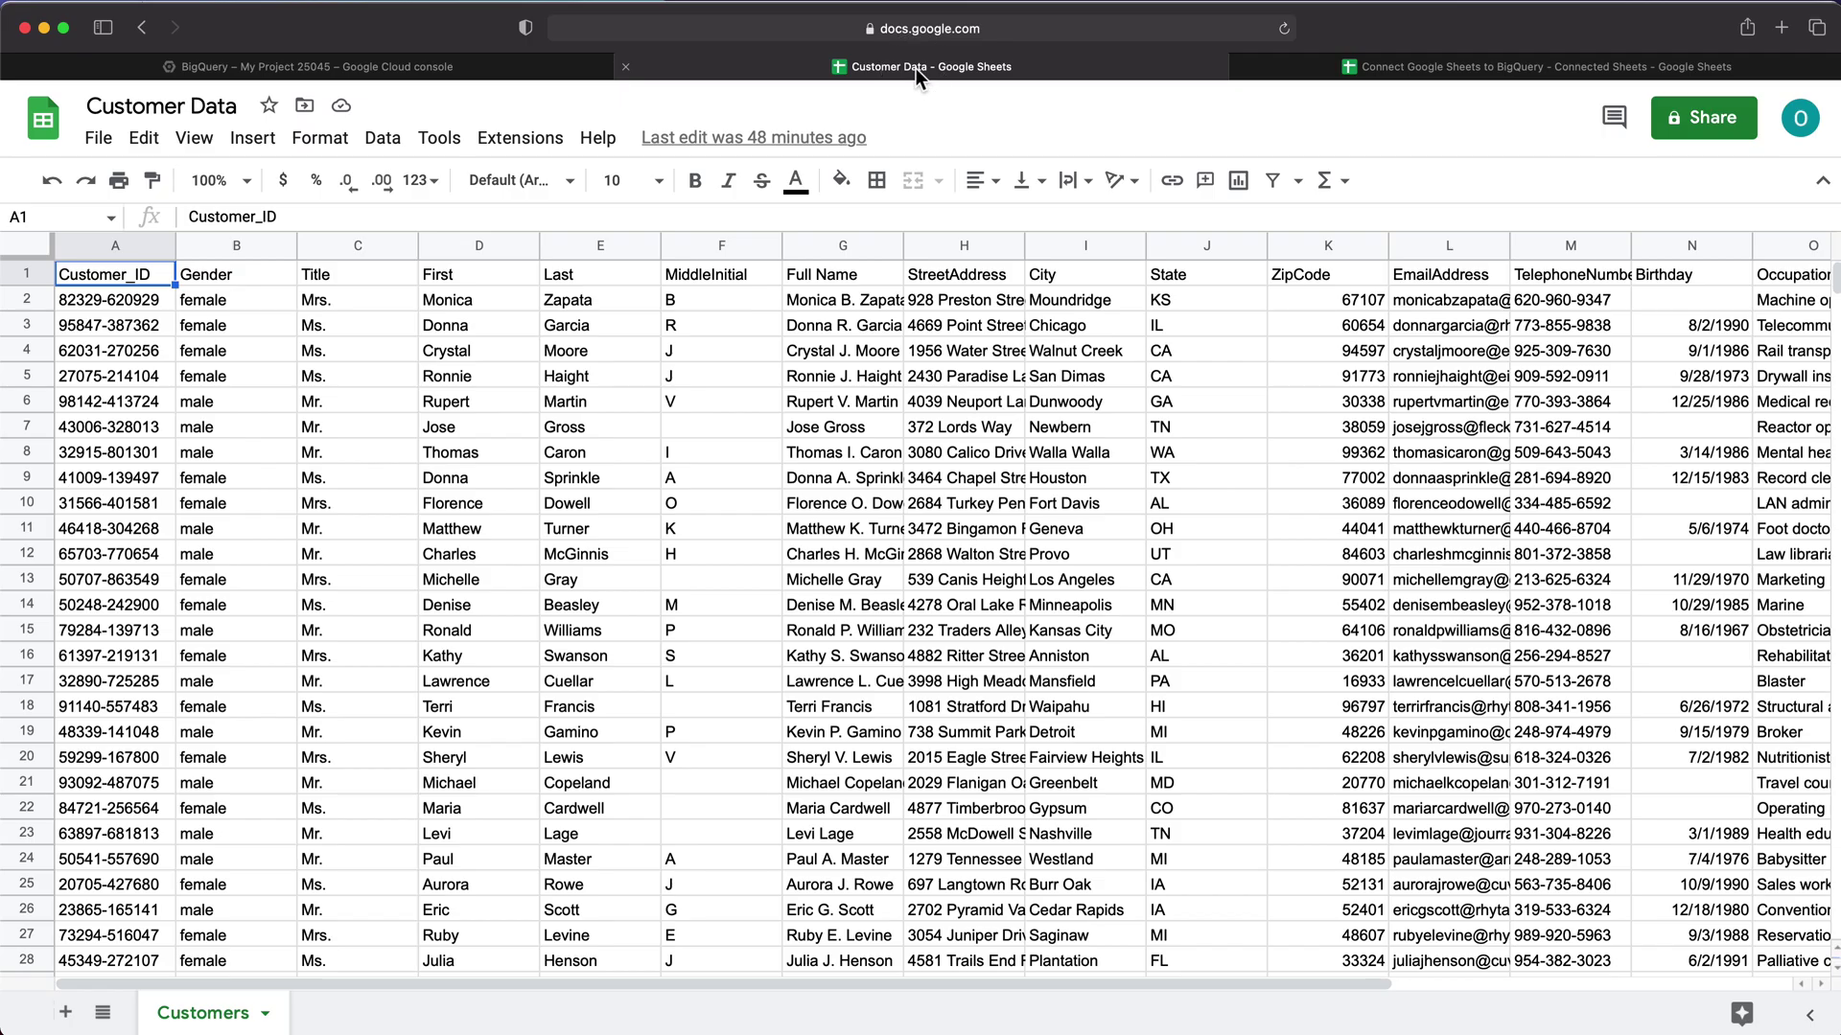
pyautogui.click(439, 71)
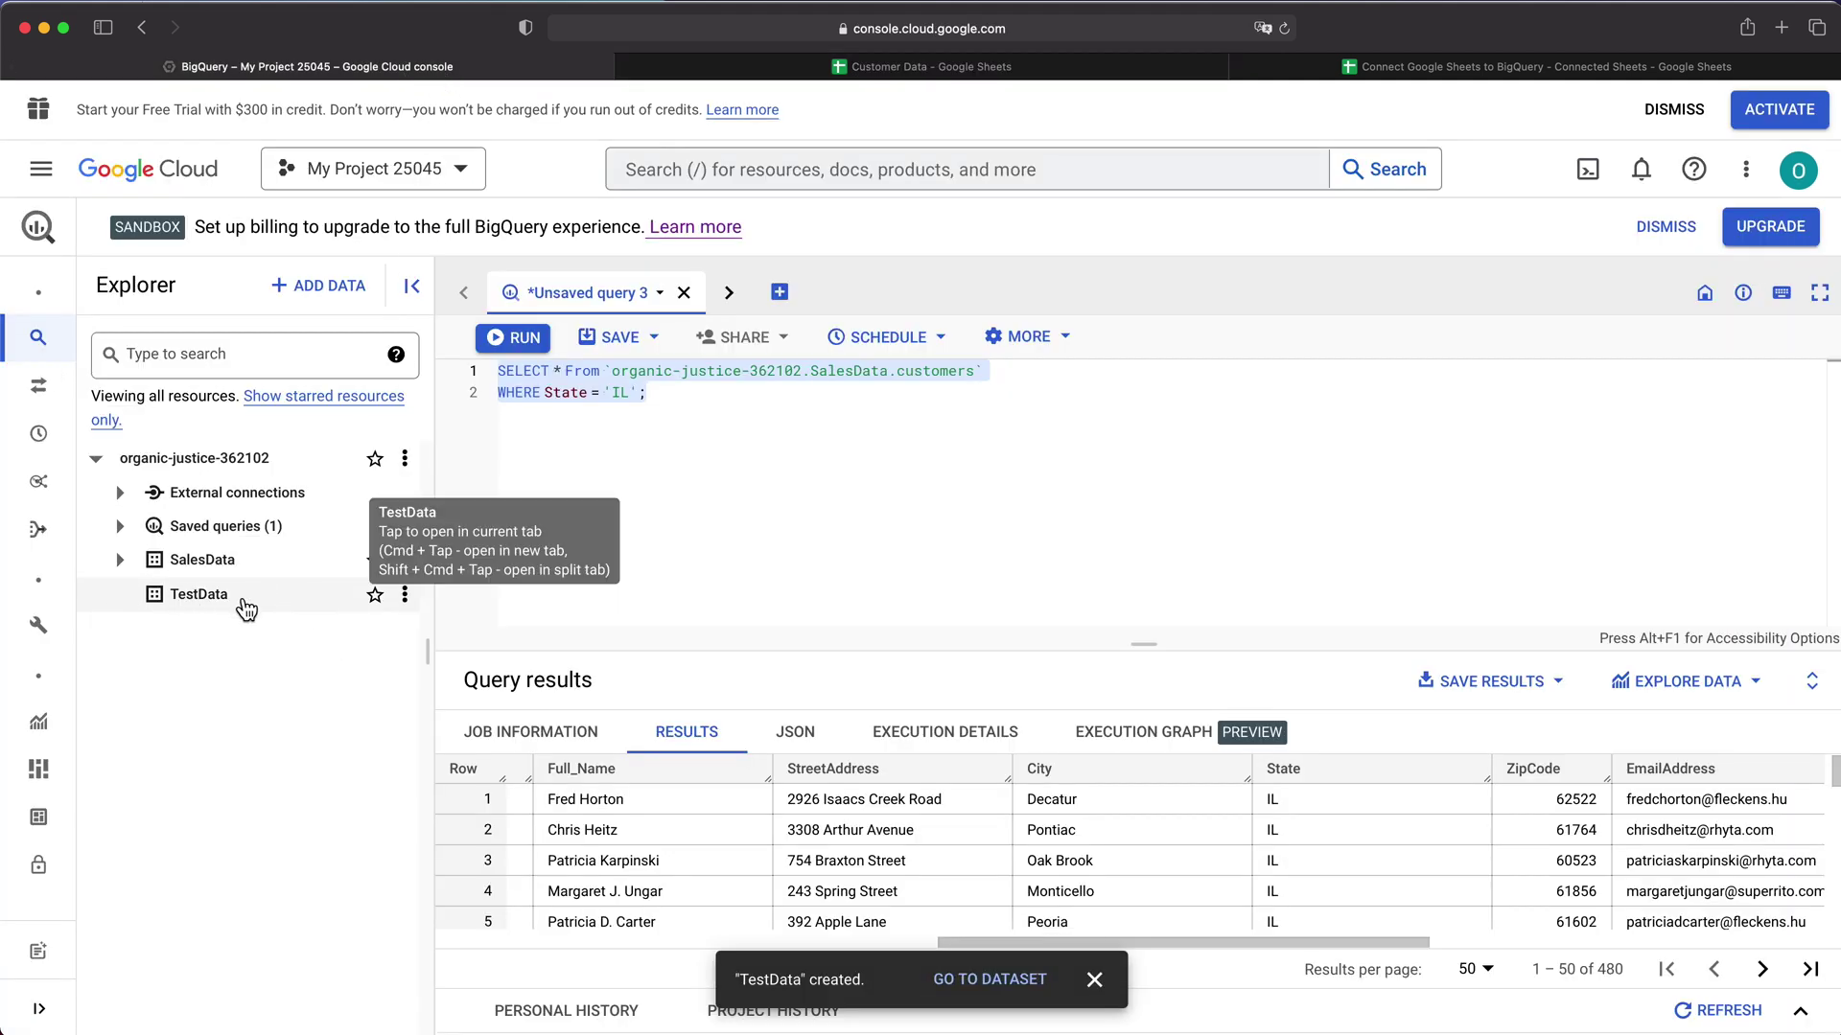
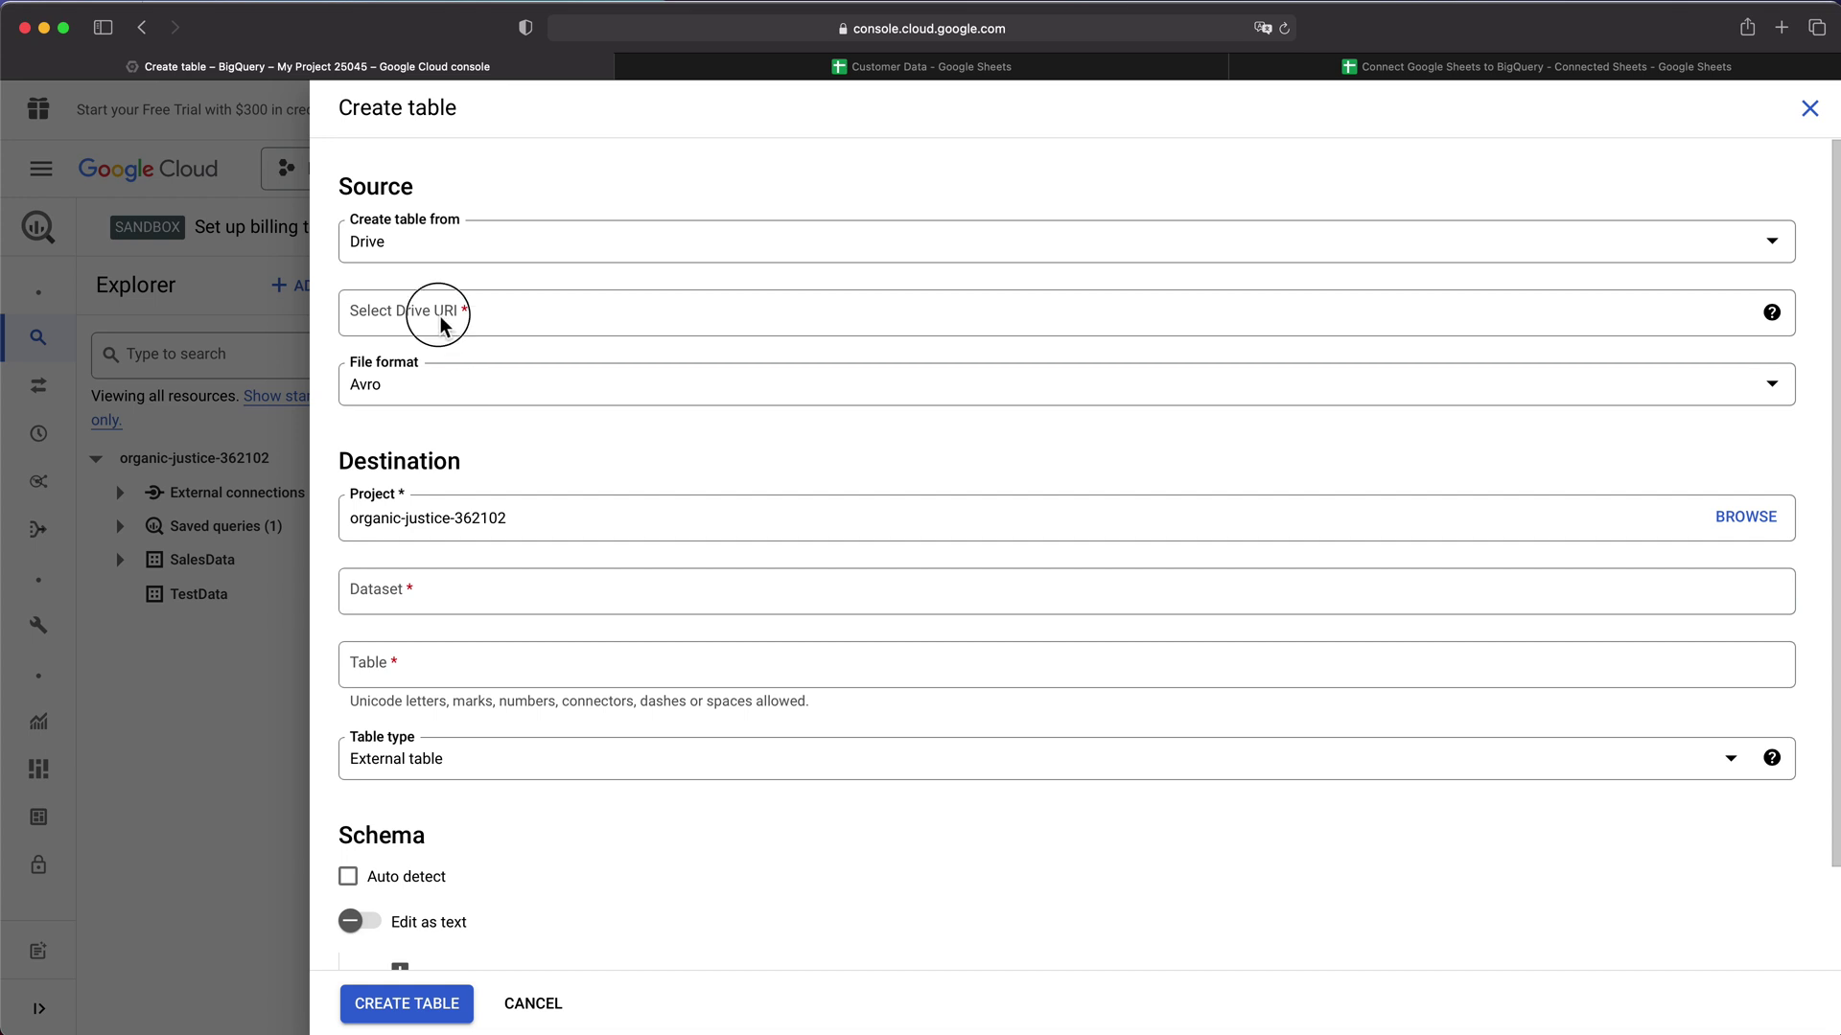
# Paste the copied Customer Data spreadsheet link as the Drive URI and set the file format to Google Sheet.
pyautogui.click(444, 320)
pyautogui.rightClick(411, 312)
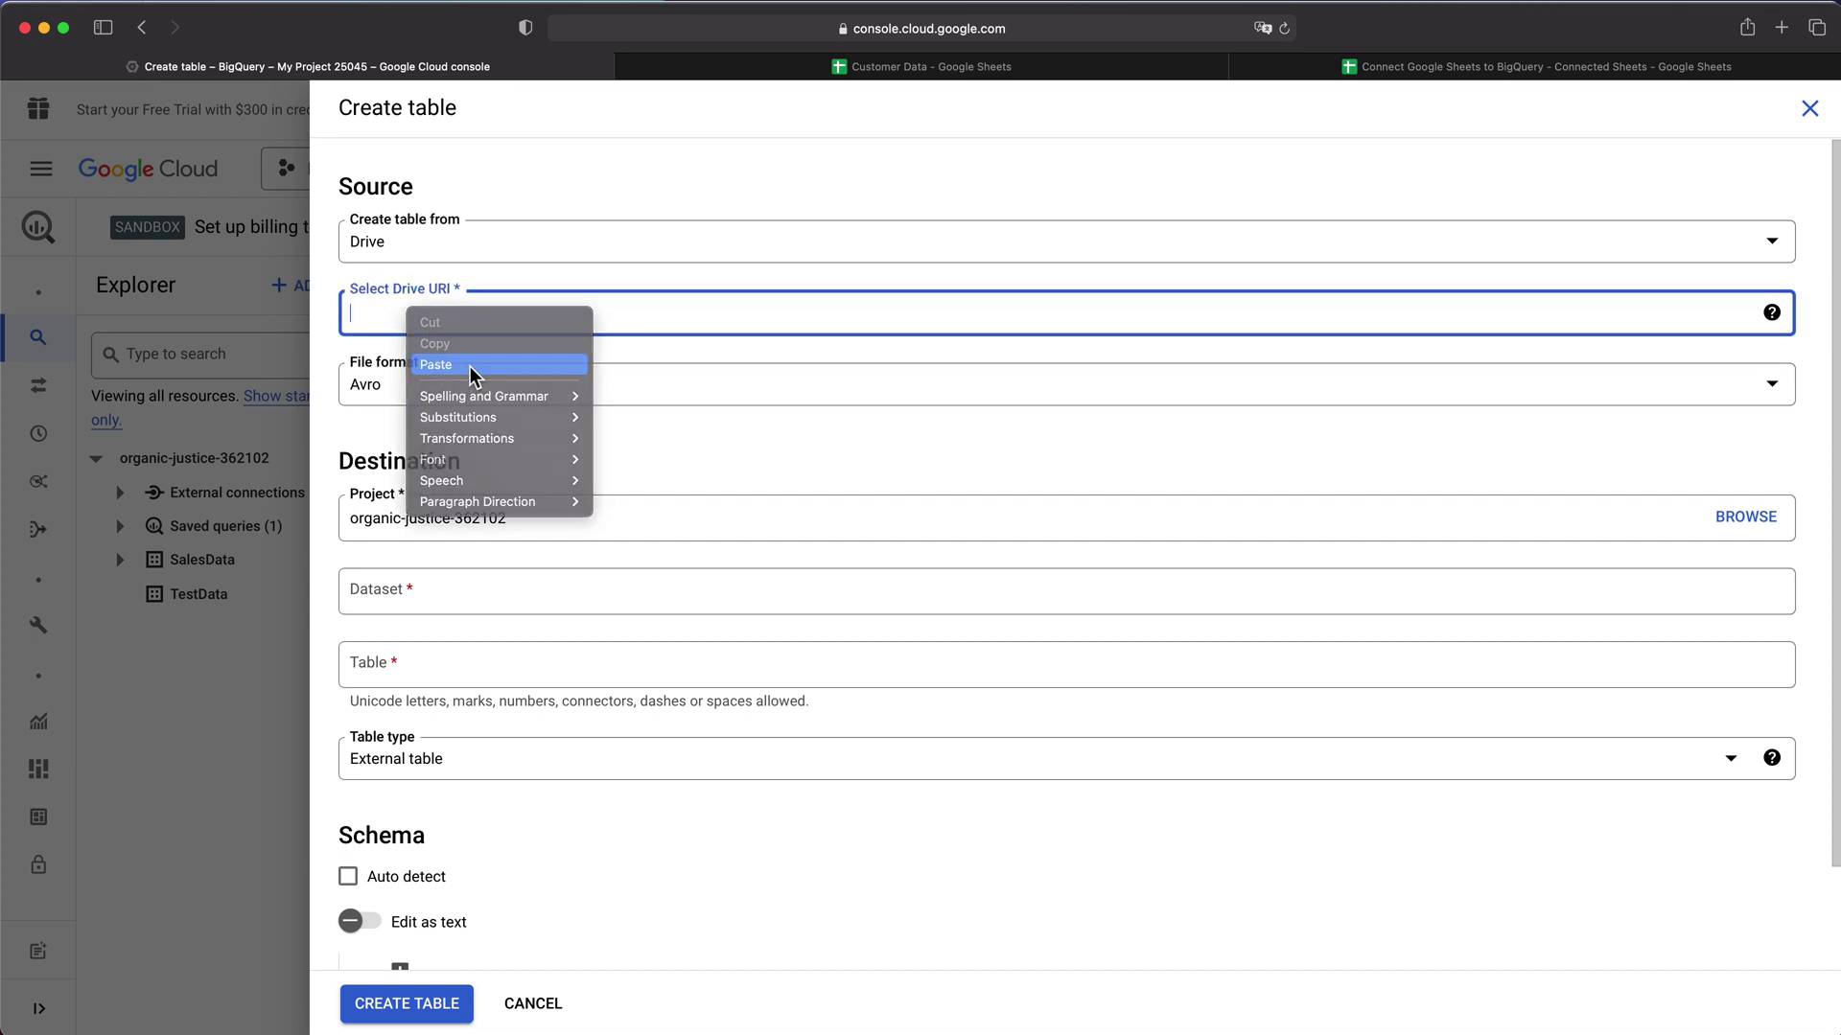
pyautogui.click(472, 369)
pyautogui.click(457, 402)
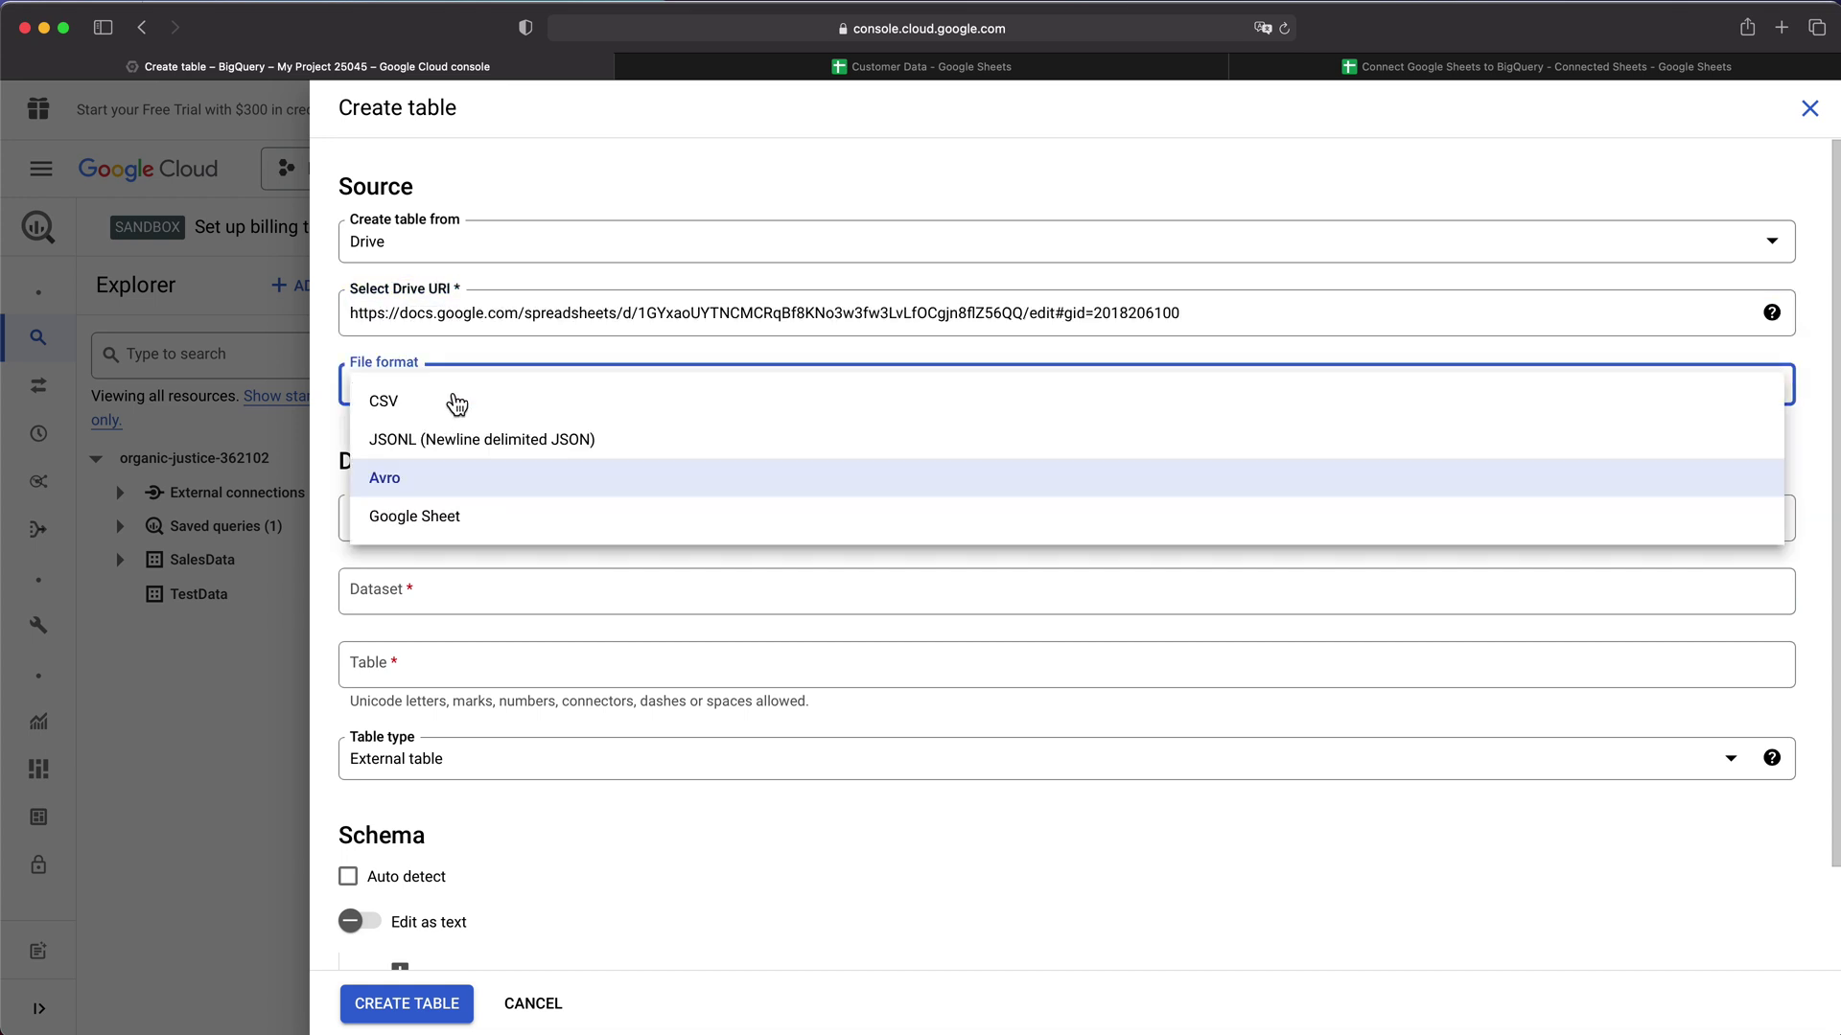
pyautogui.click(459, 541)
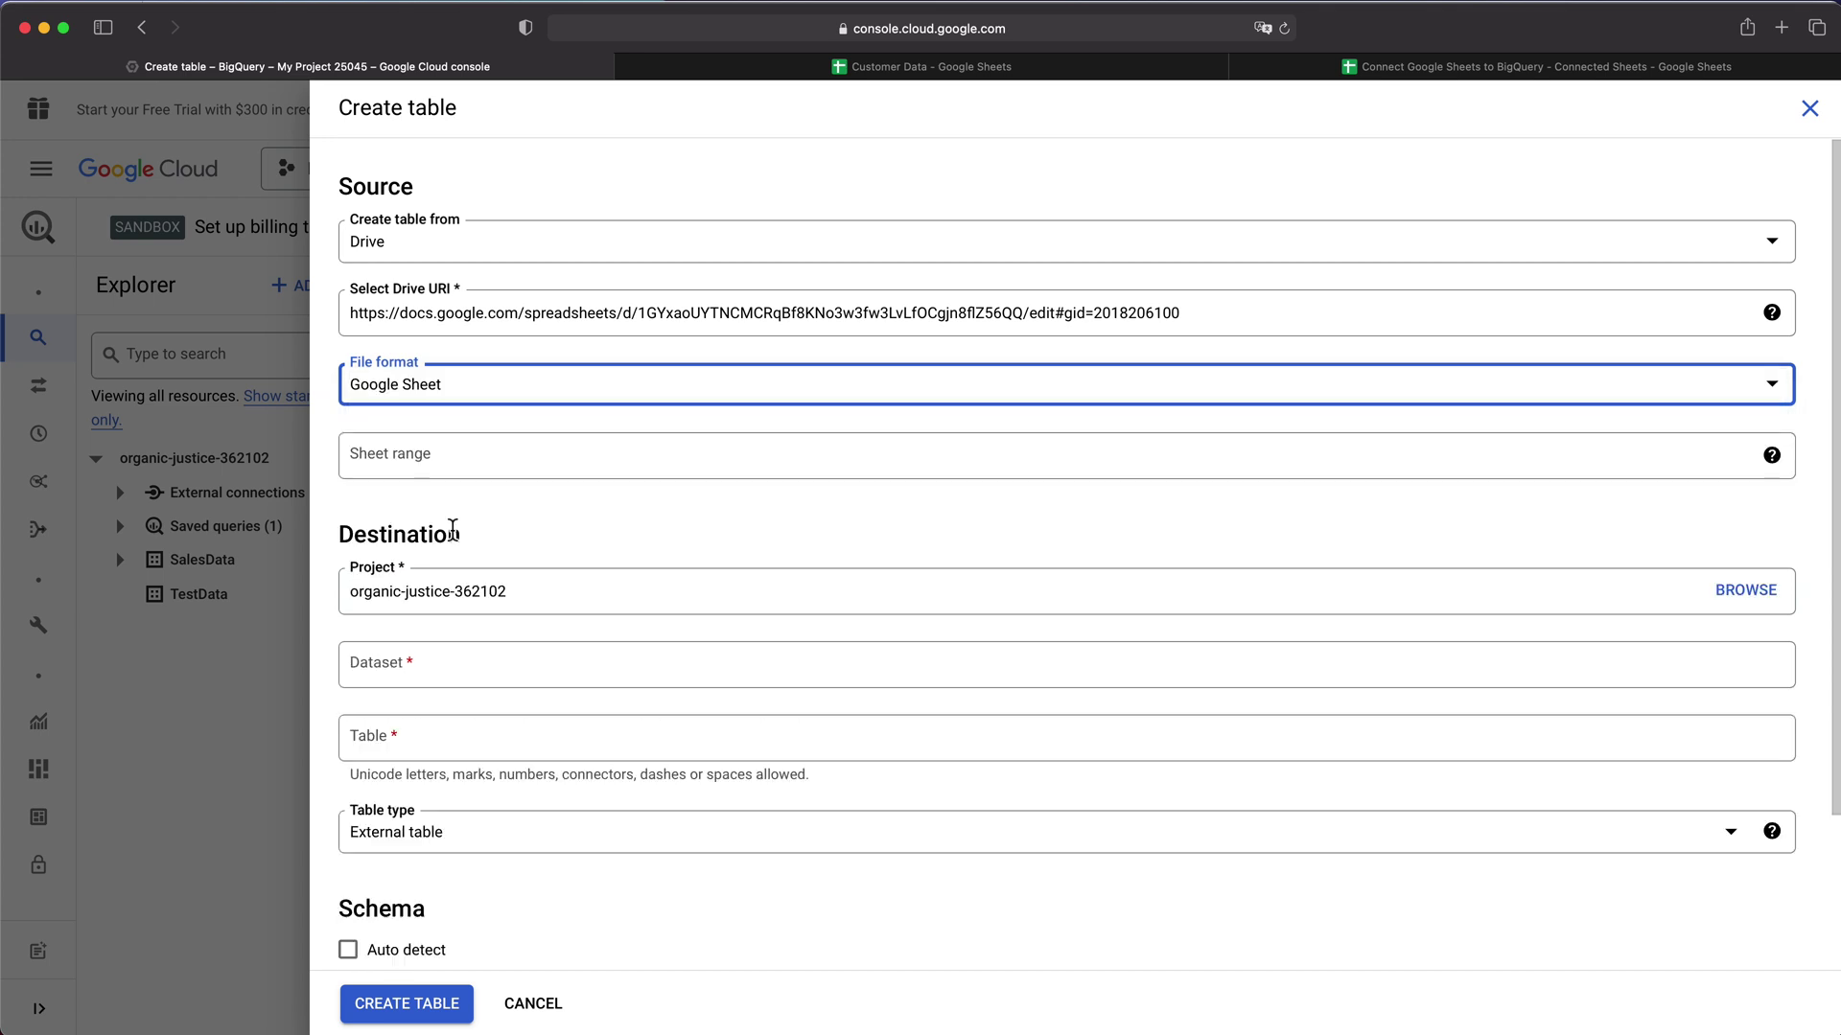
# Copy the sheet name Customers from the Customer Data spreadsheet and enter it as the new table's sheet range.
pyautogui.click(404, 467)
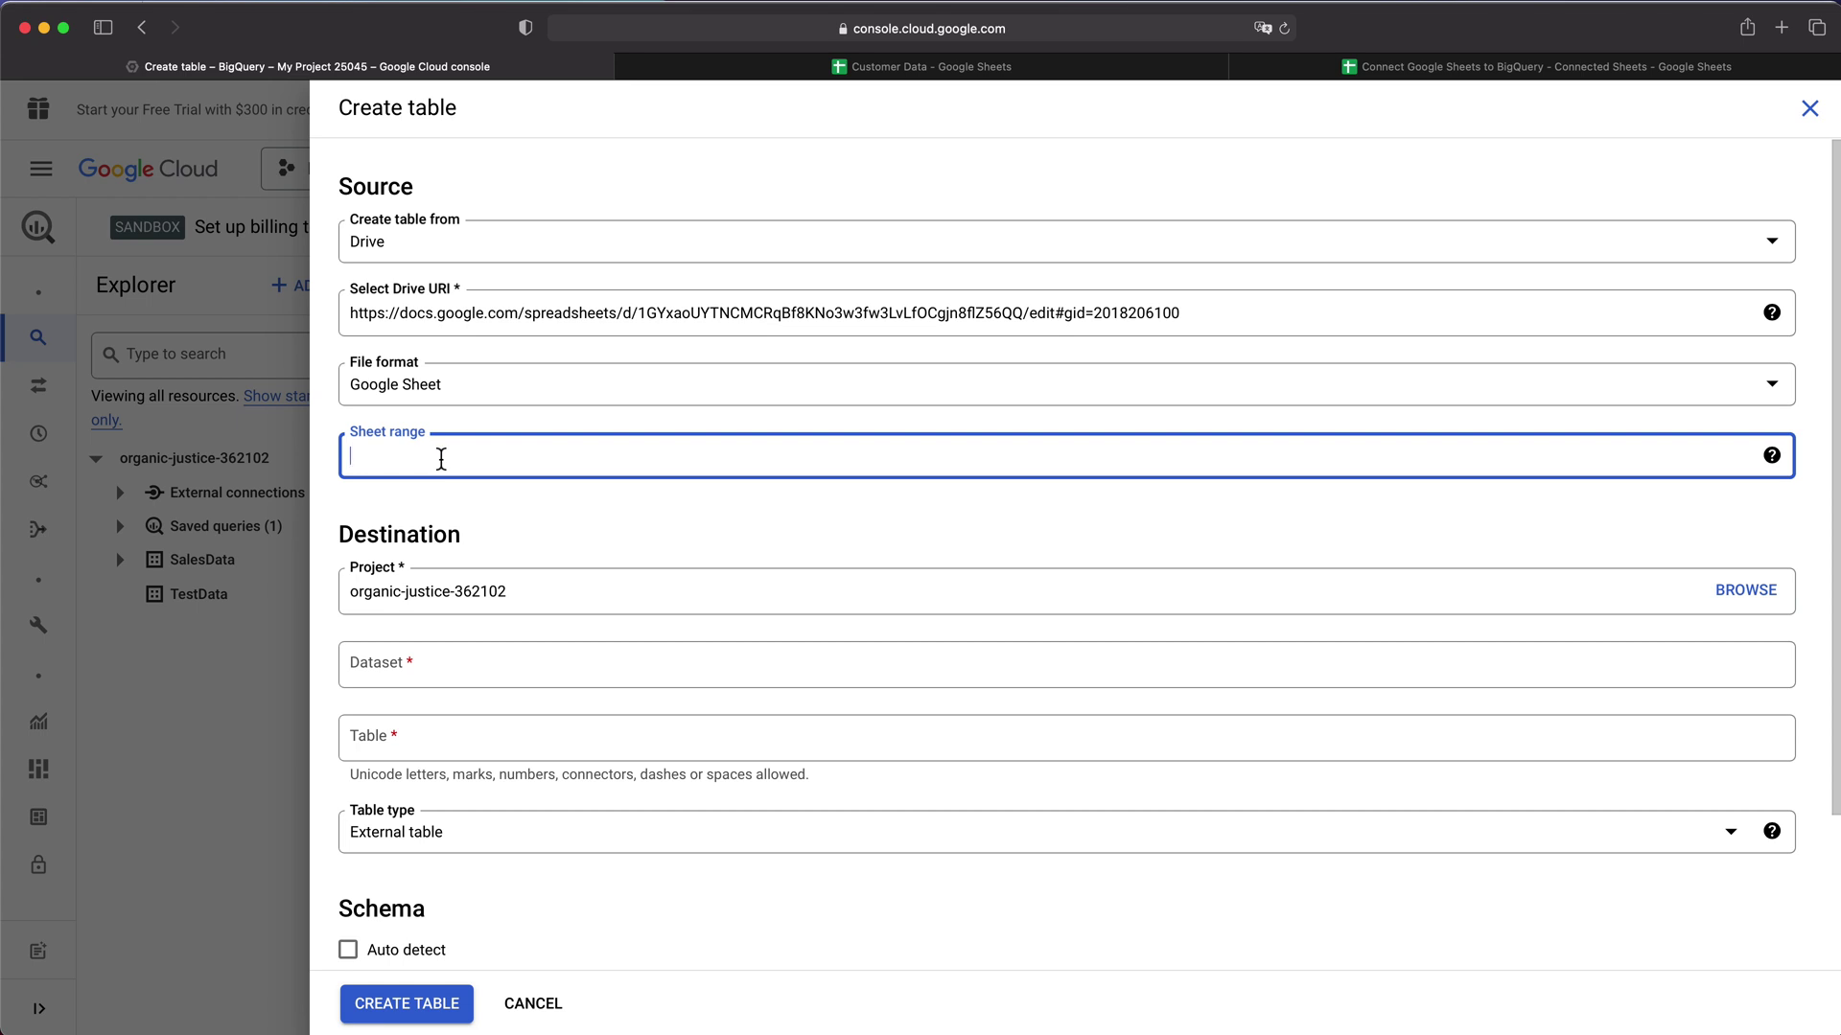
pyautogui.click(917, 71)
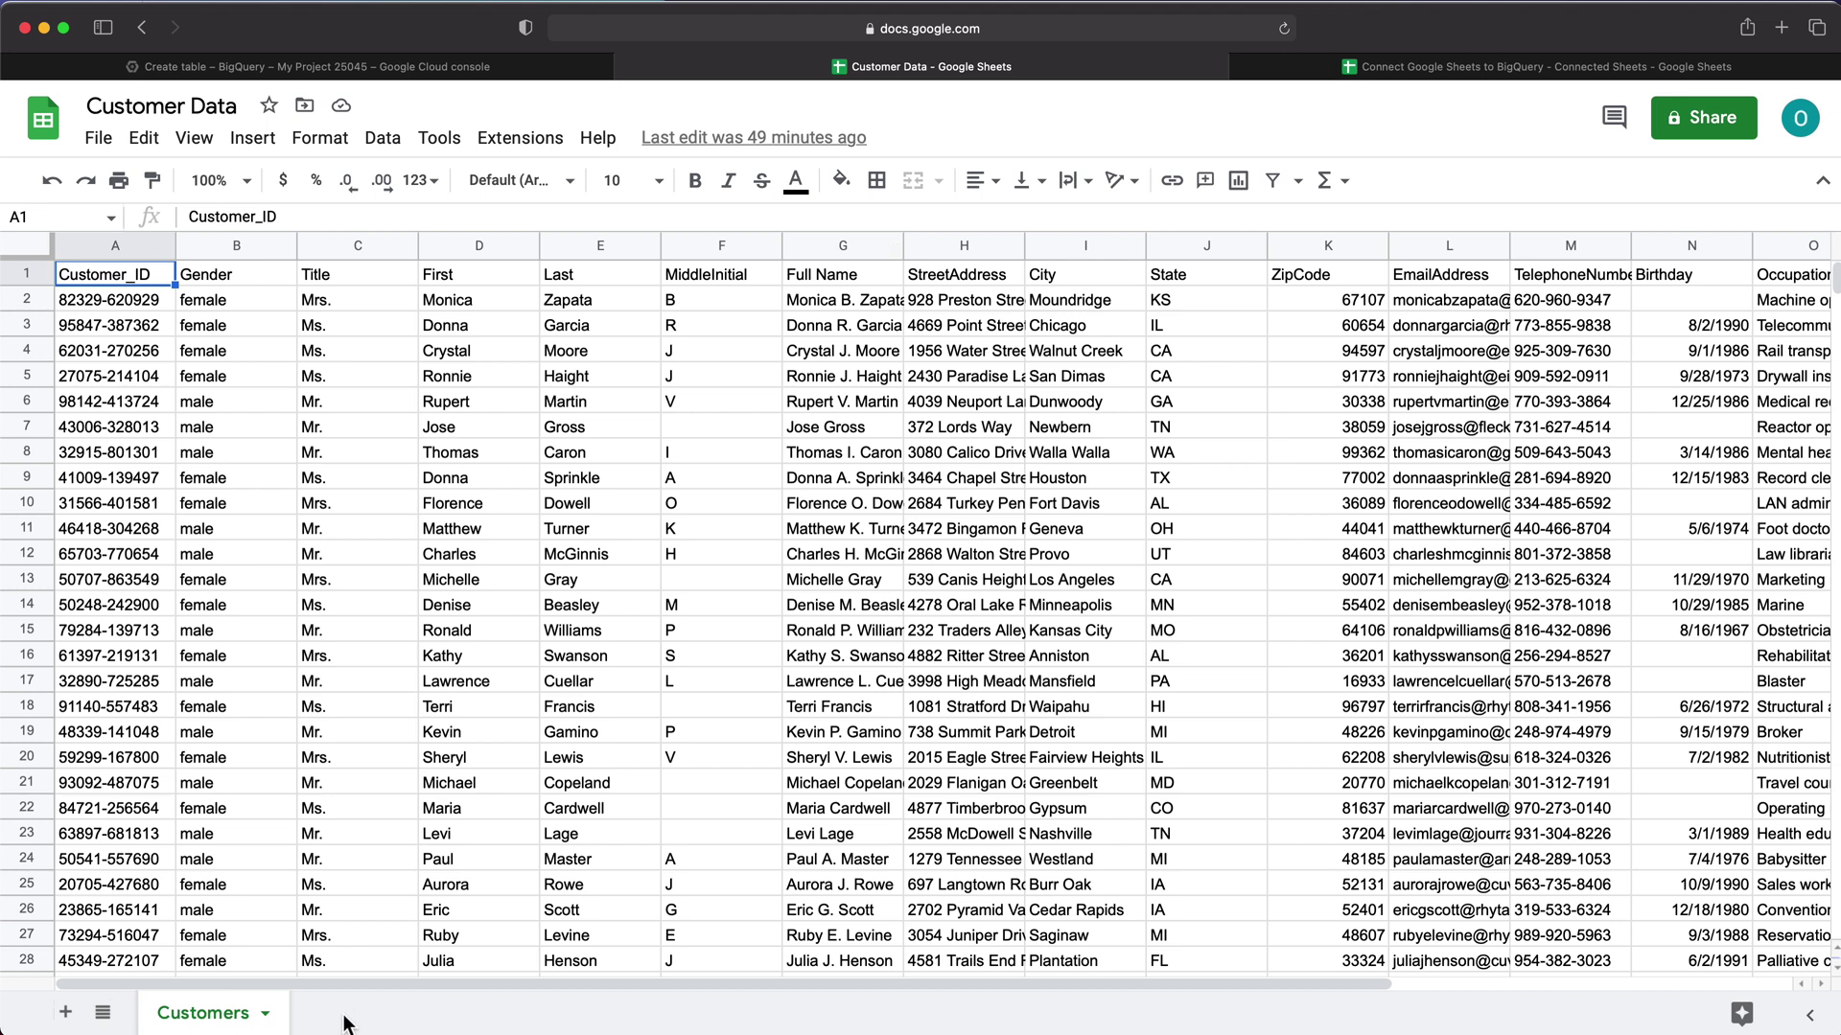
pyautogui.doubleClick(212, 1022)
pyautogui.press('super+c')
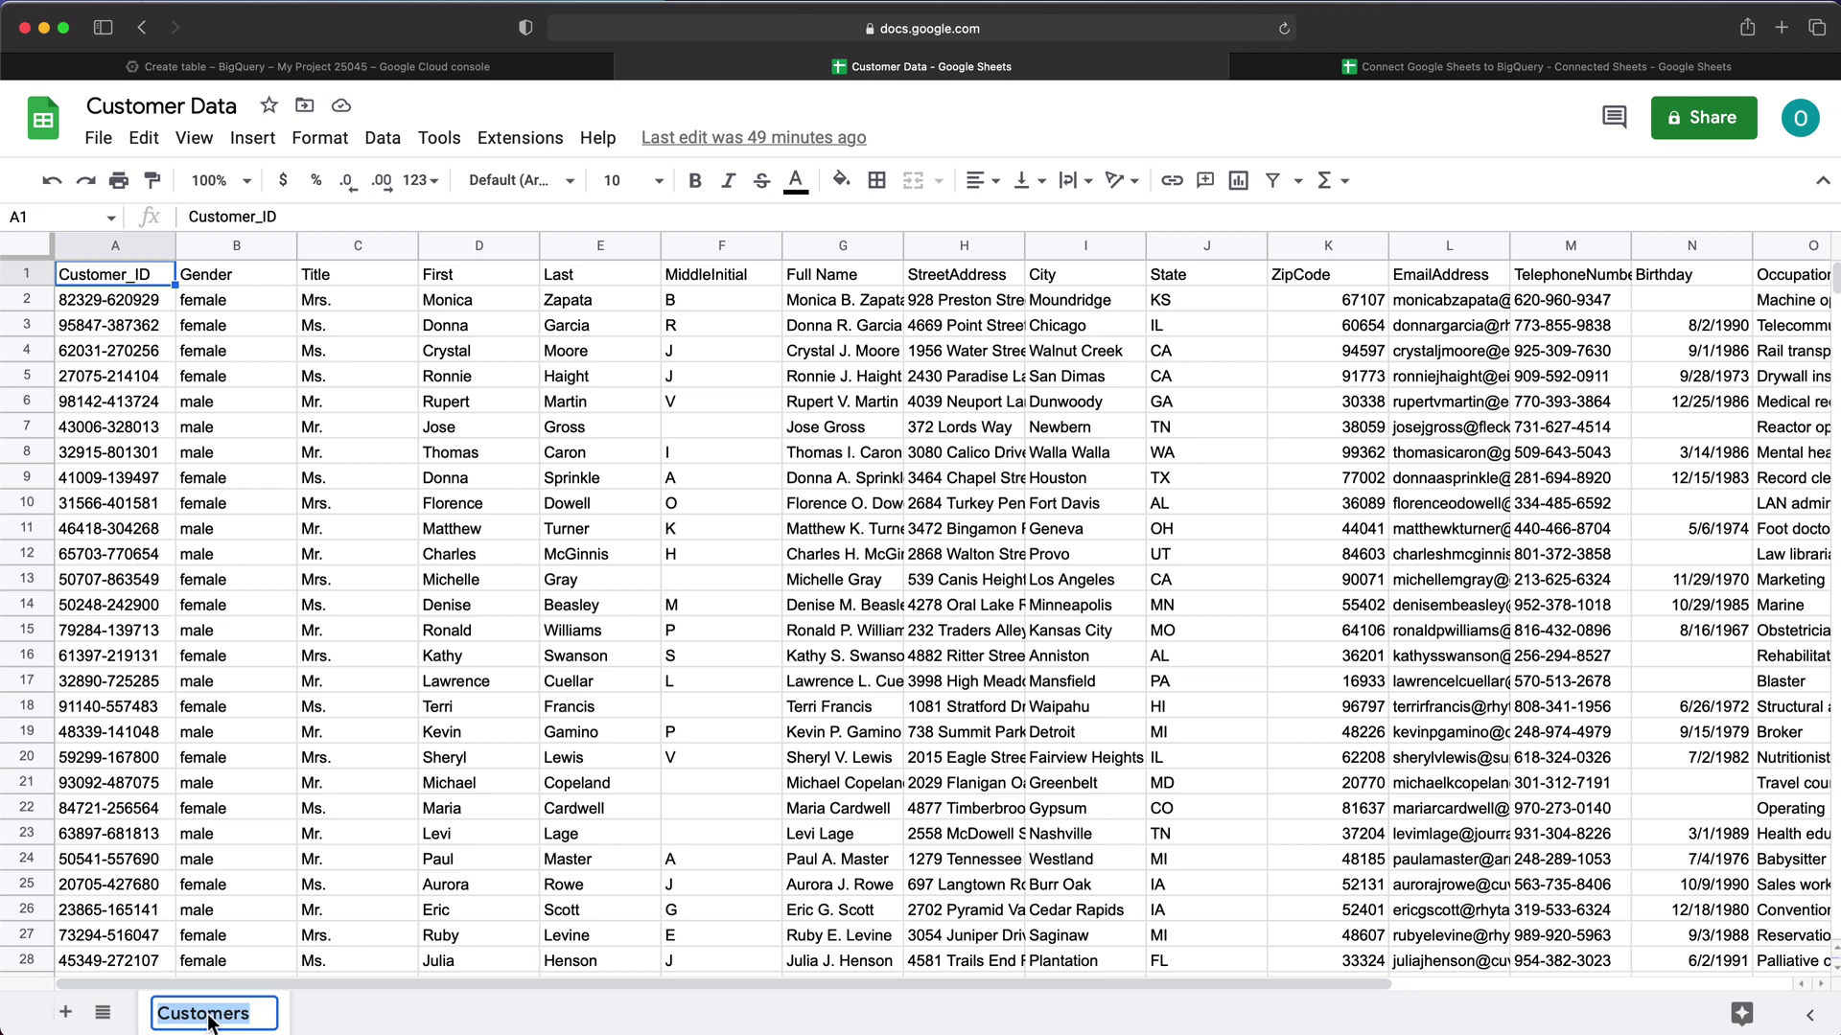
pyautogui.rightClick(209, 1006)
pyautogui.press('Escape')
pyautogui.click(366, 581)
pyautogui.click(372, 59)
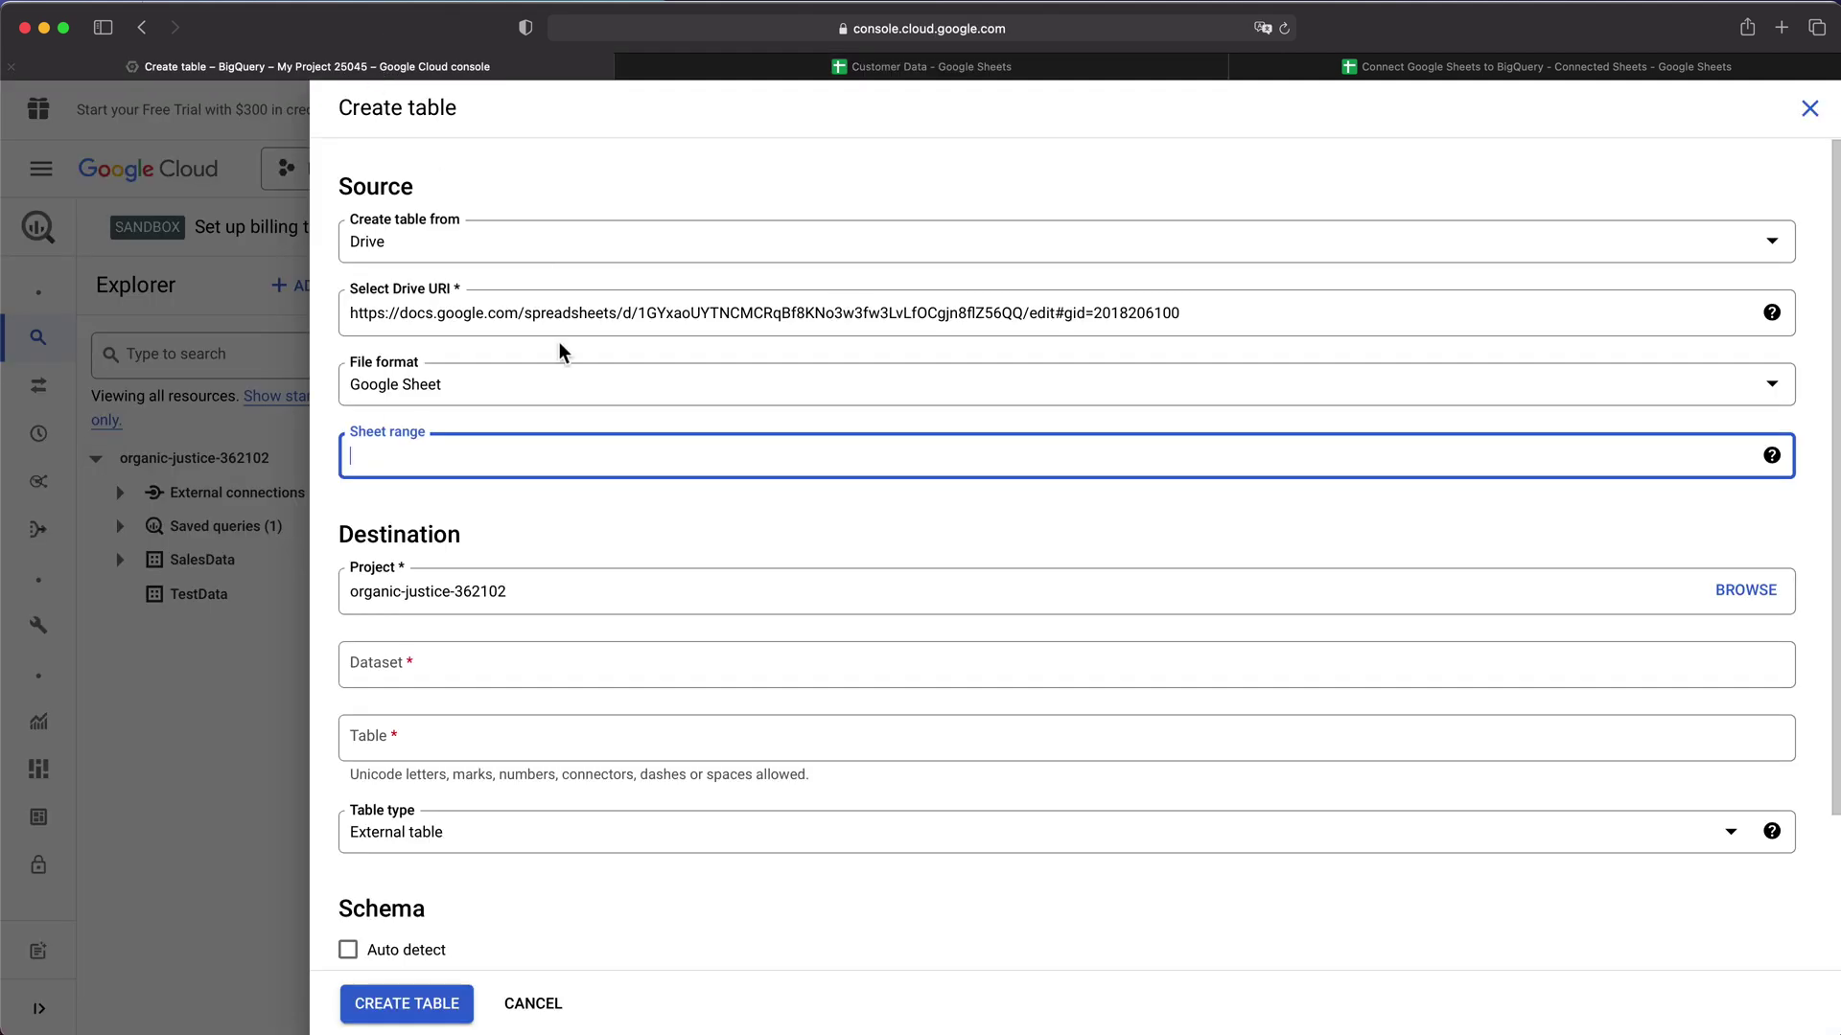
pyautogui.press('super+v')
pyautogui.write('!')
pyautogui.click(581, 530)
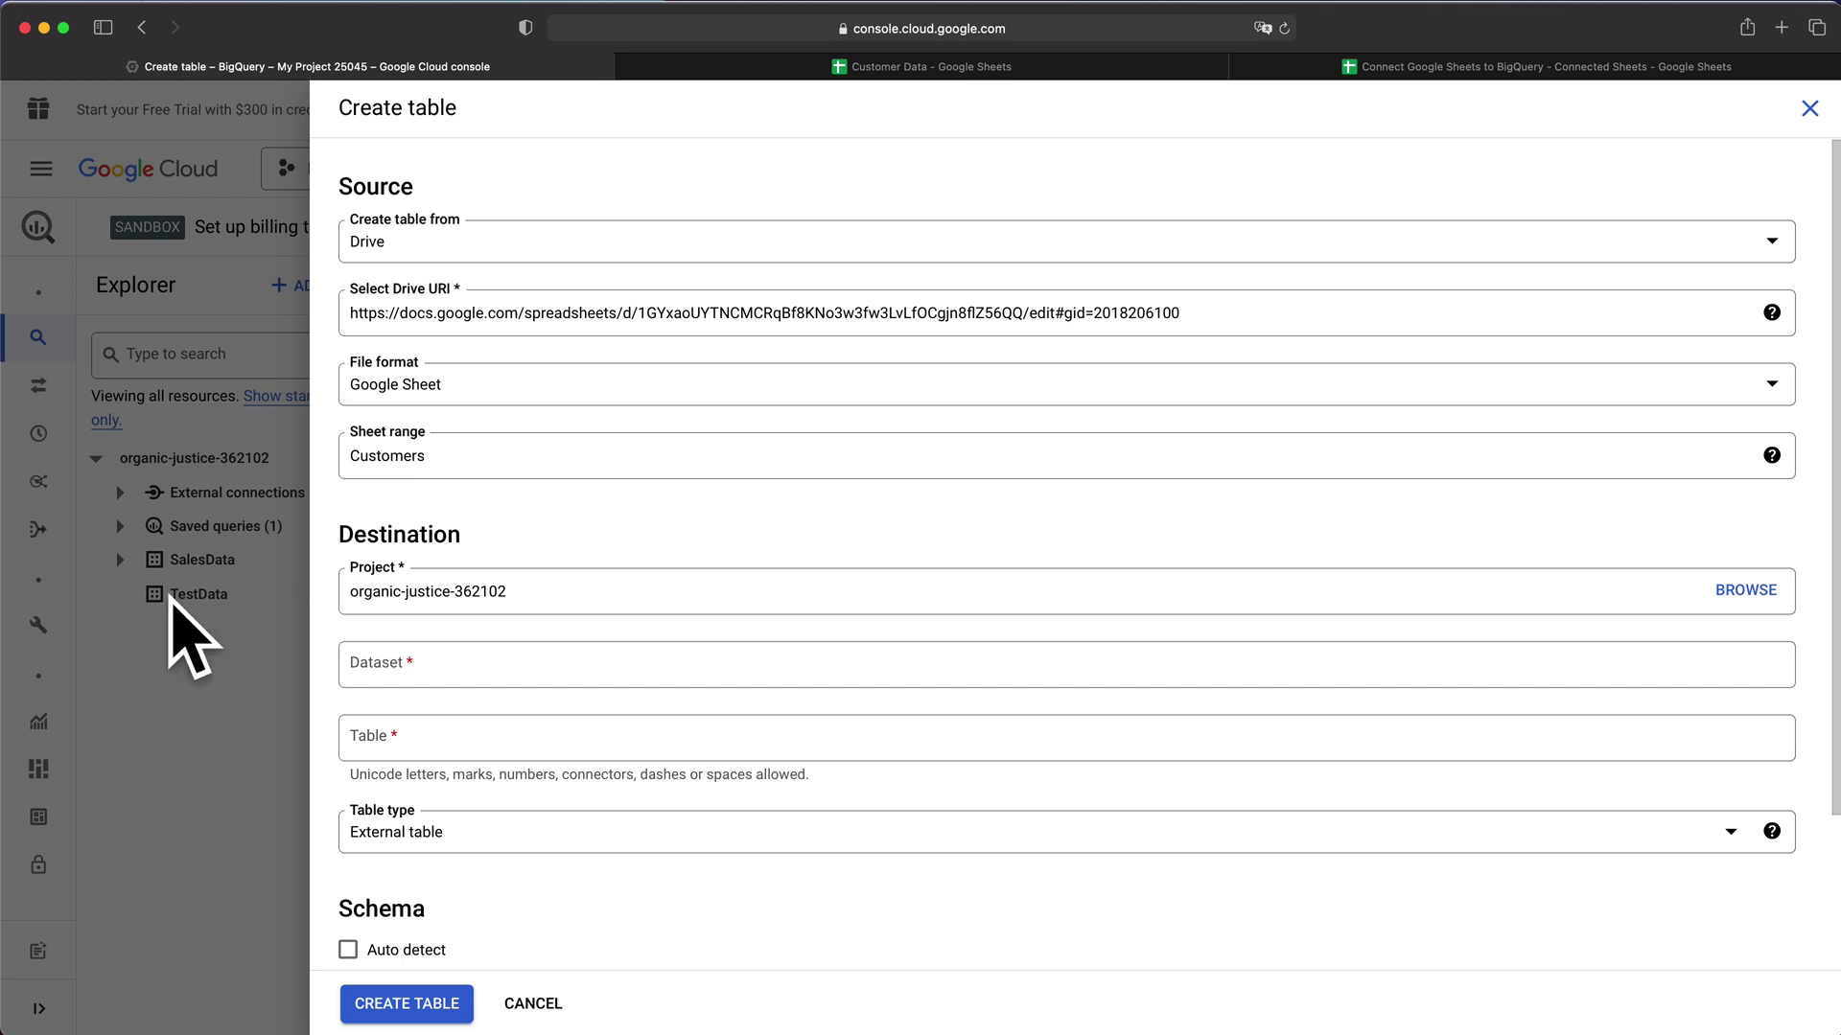
# Set the table's destination dataset to TestData and name the table customersdata.
pyautogui.click(494, 660)
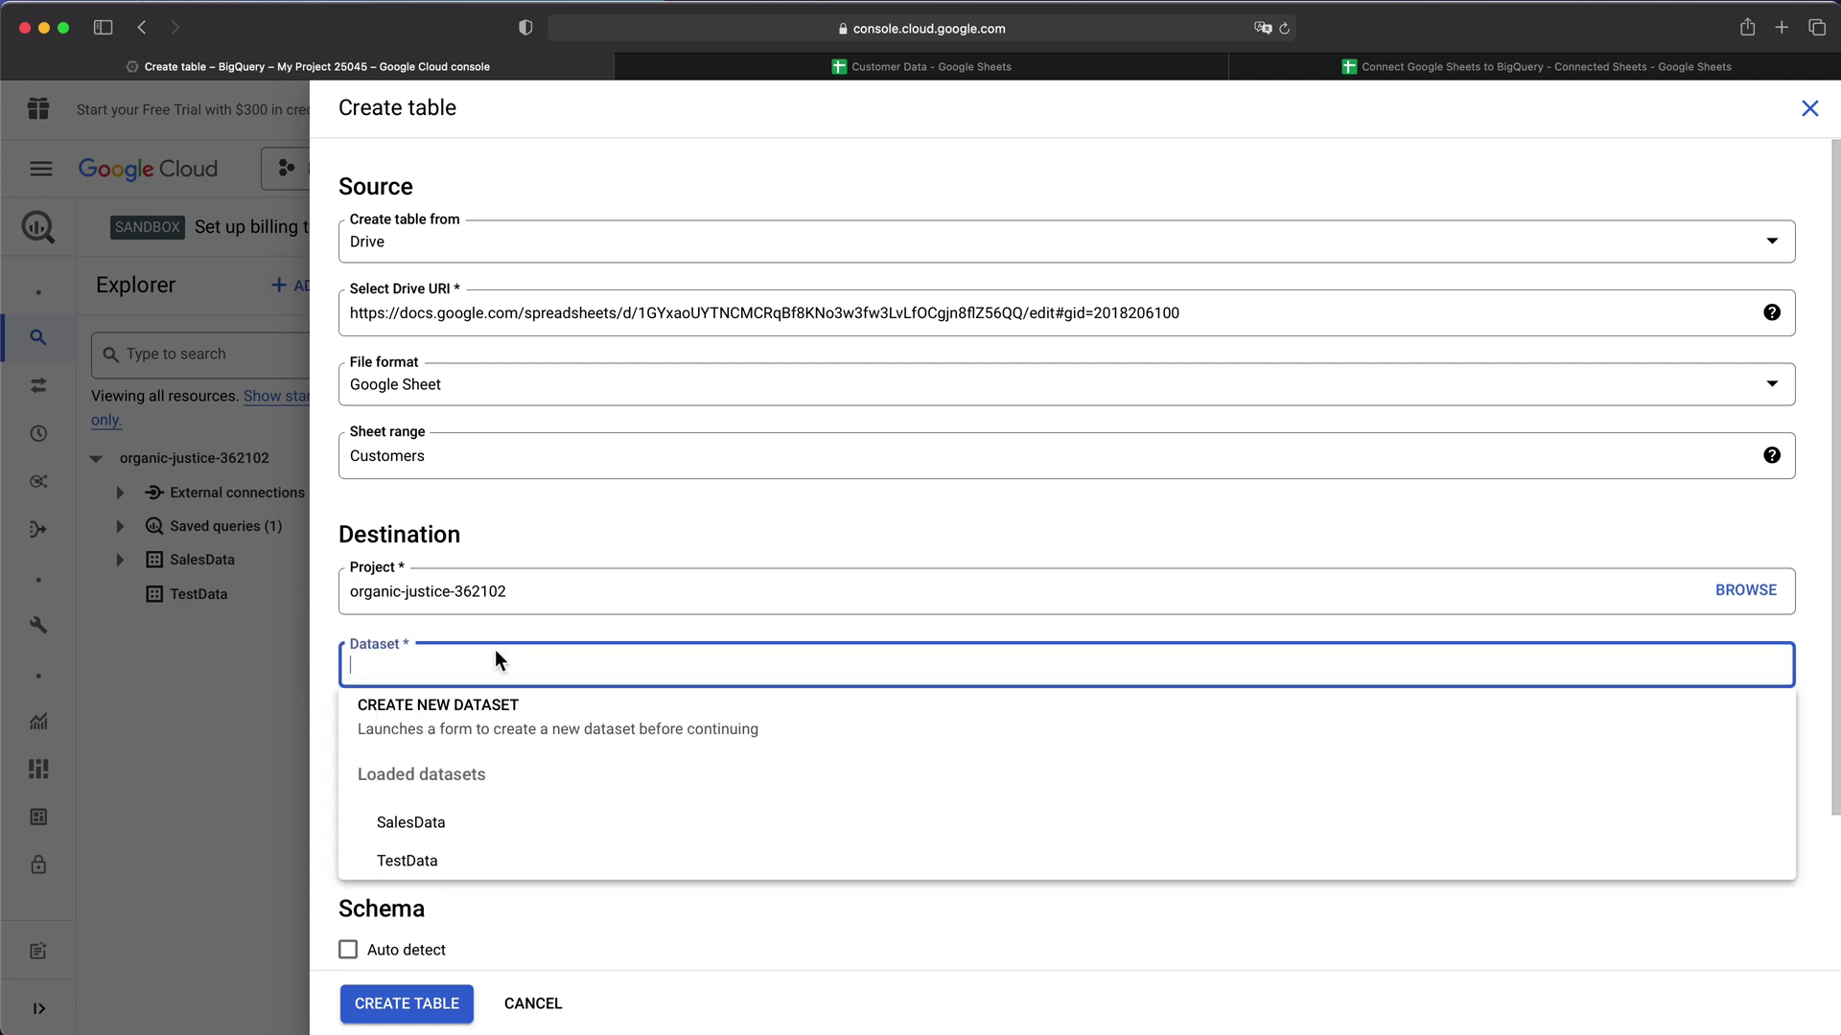
pyautogui.click(433, 874)
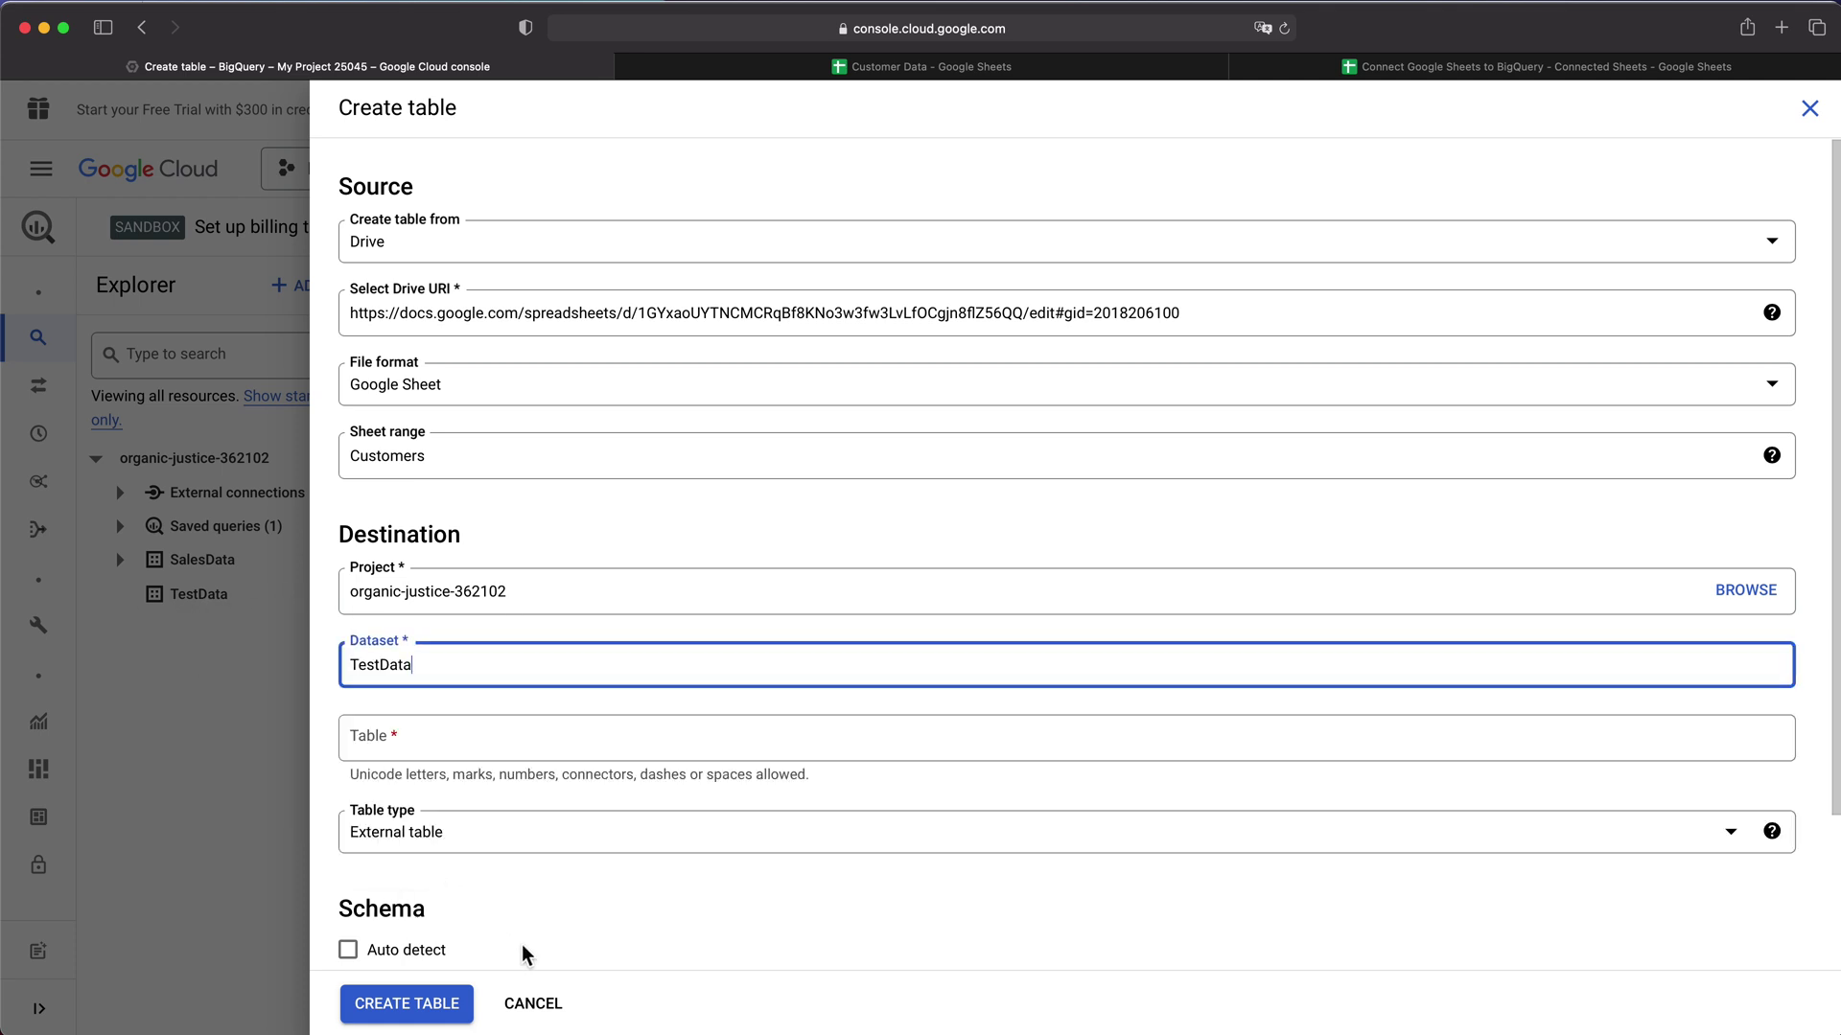
pyautogui.click(407, 739)
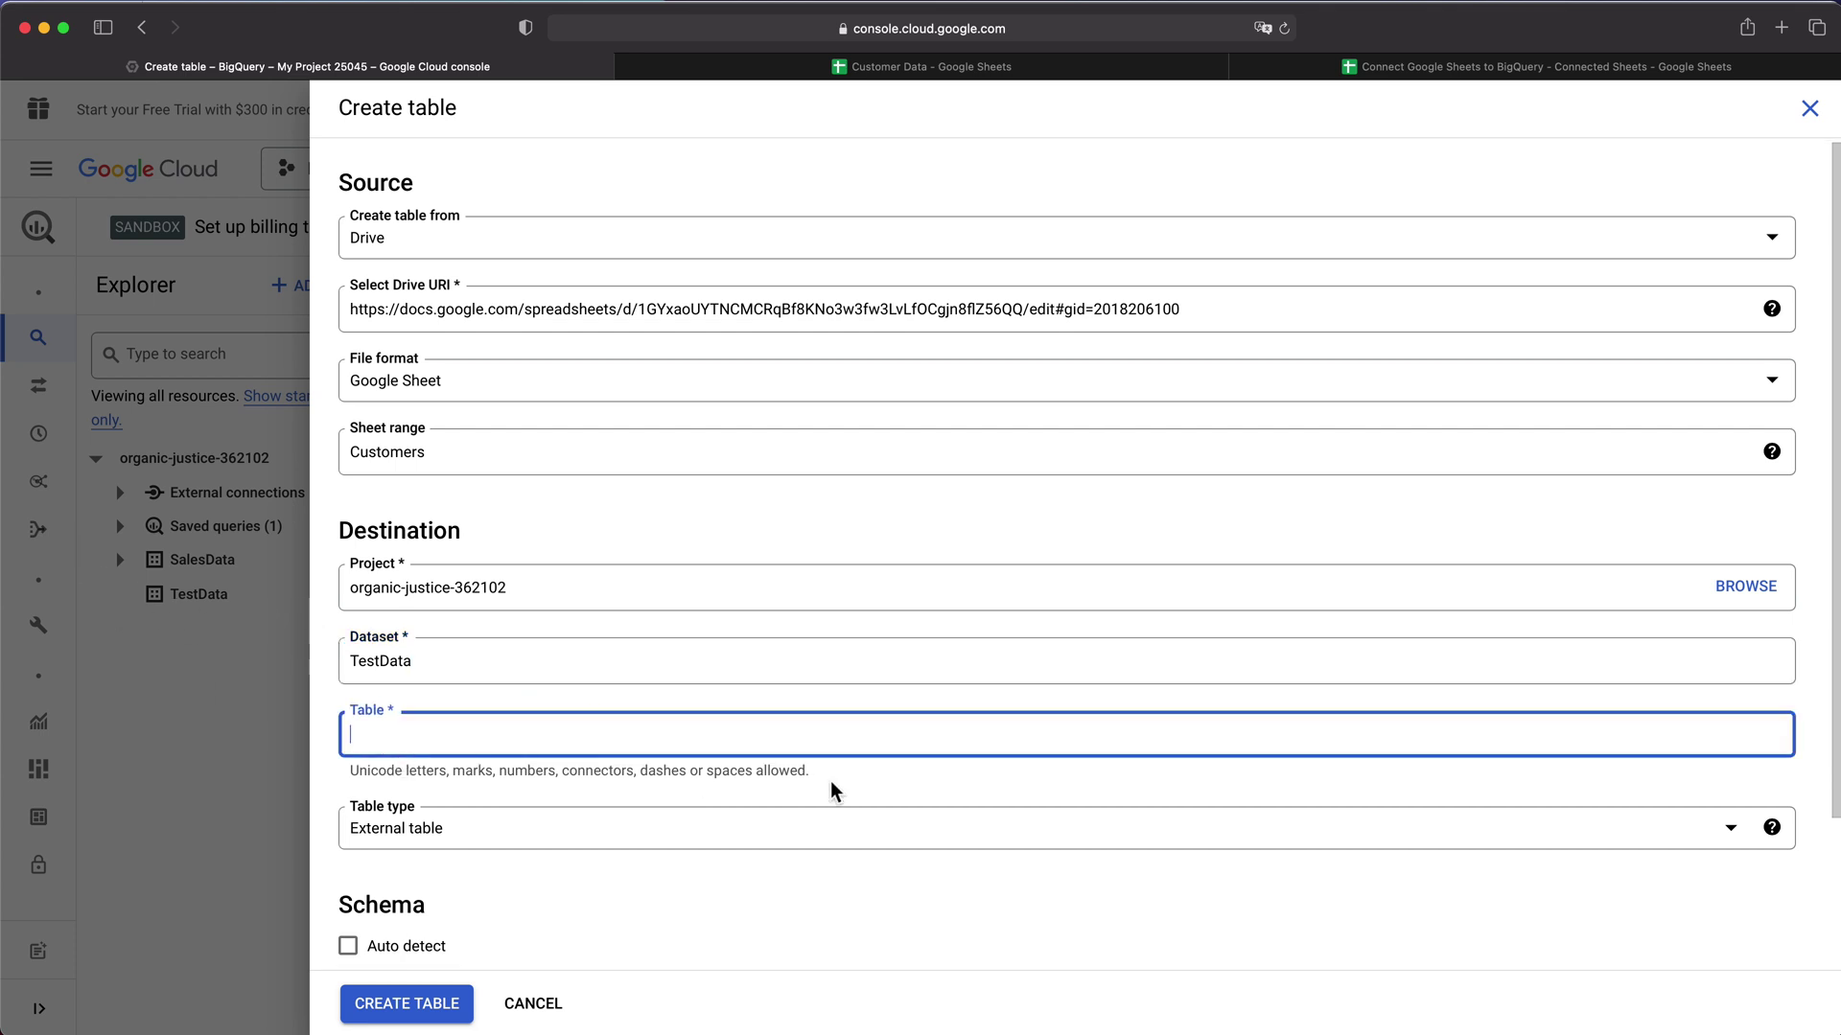
pyautogui.write('customersdata')
pyautogui.click(1006, 710)
pyautogui.click(527, 743)
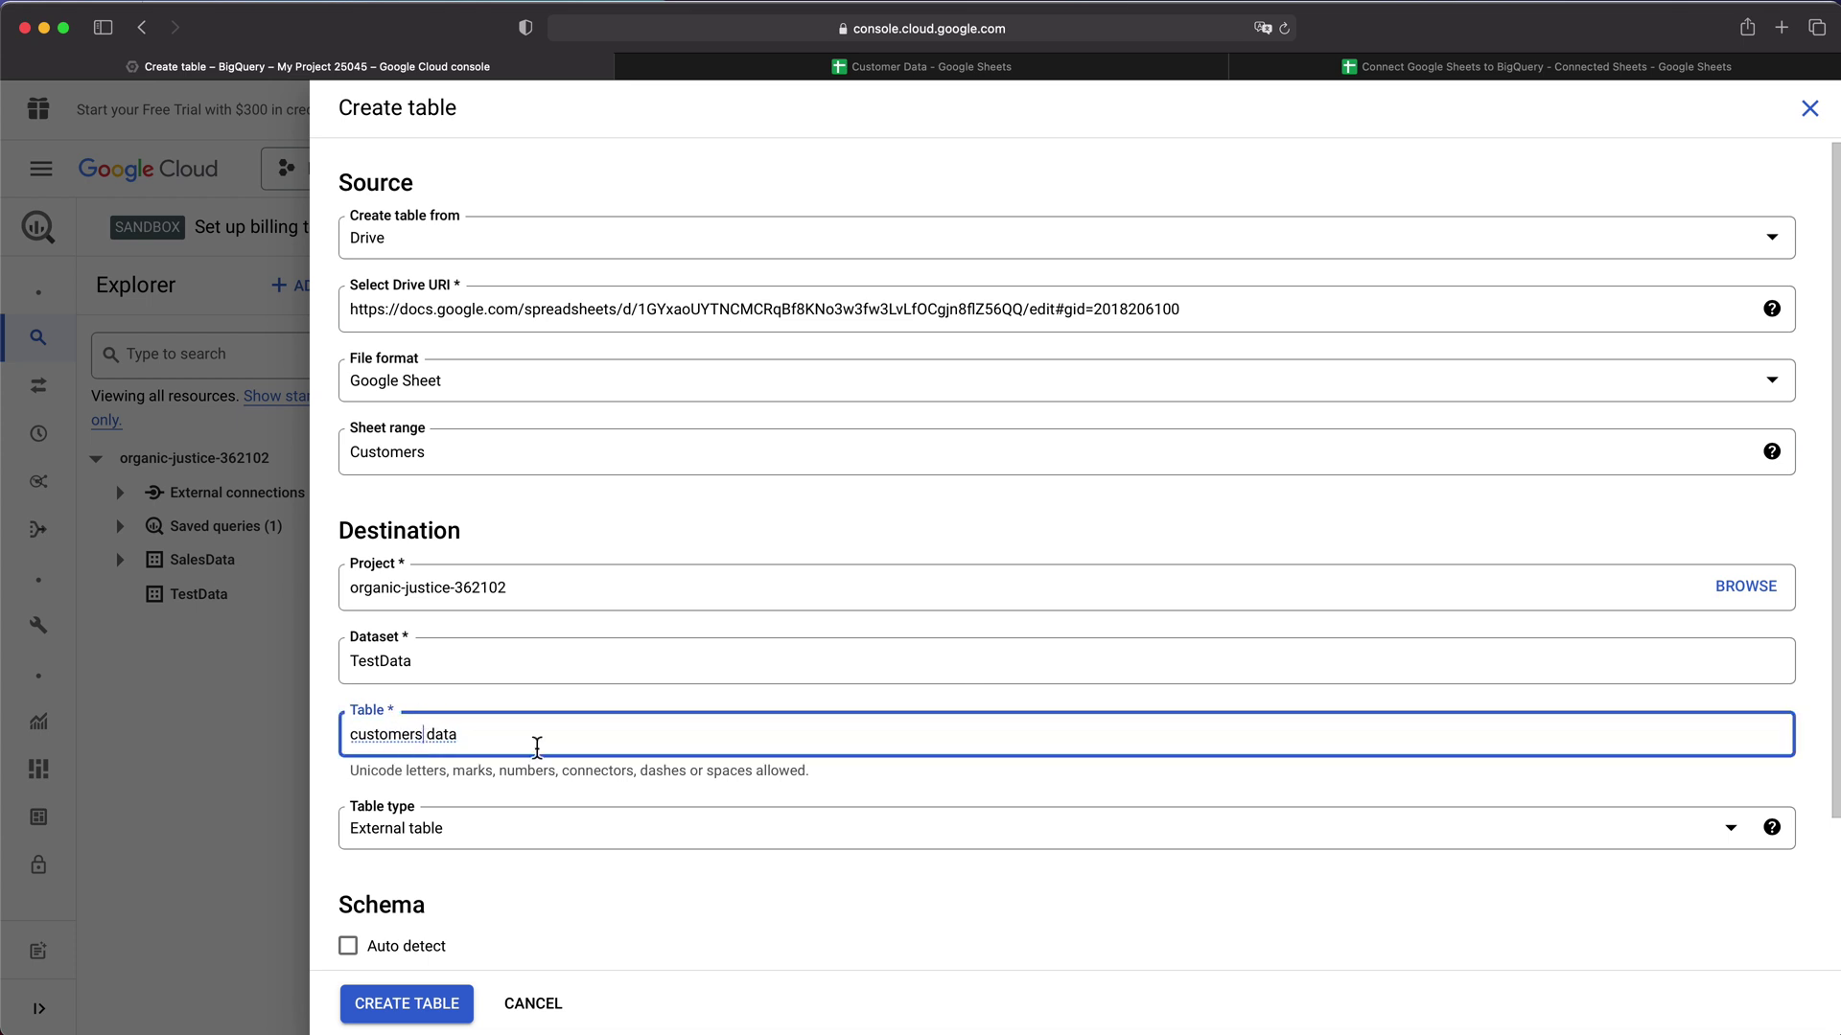
pyautogui.press('BackSpace')
pyautogui.click(579, 709)
pyautogui.click(489, 735)
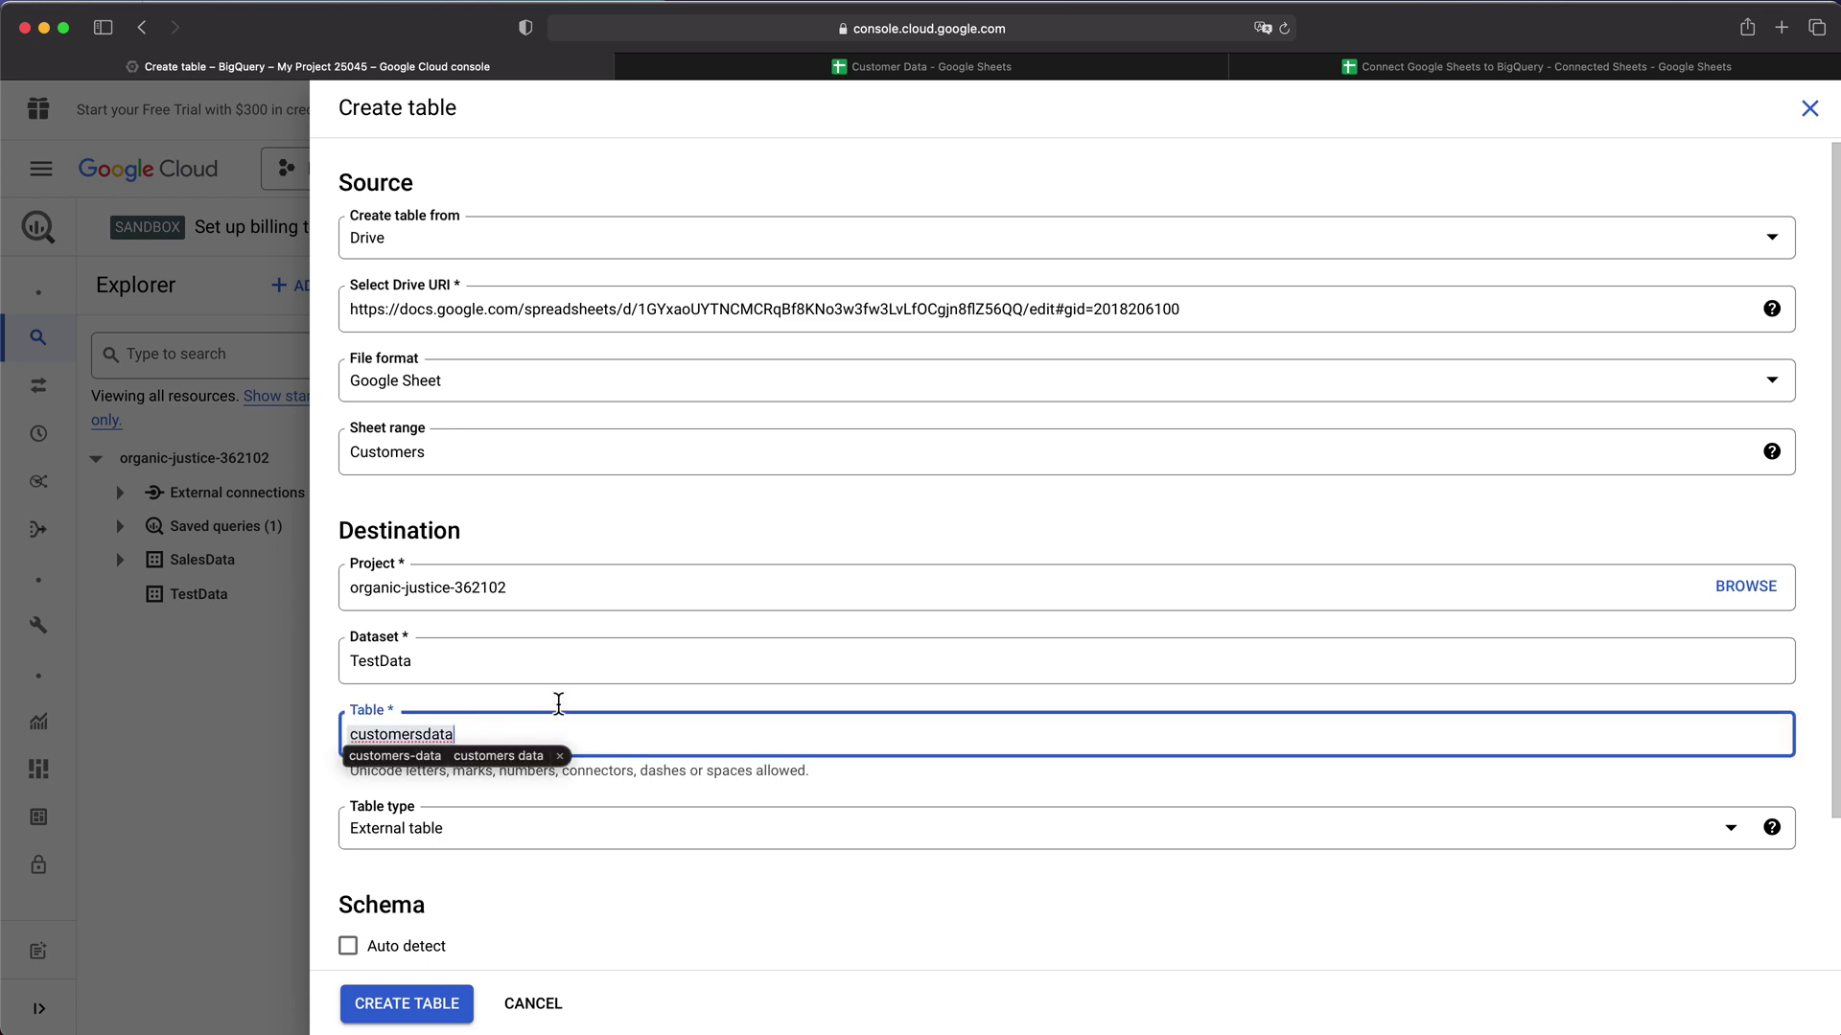
pyautogui.click(650, 744)
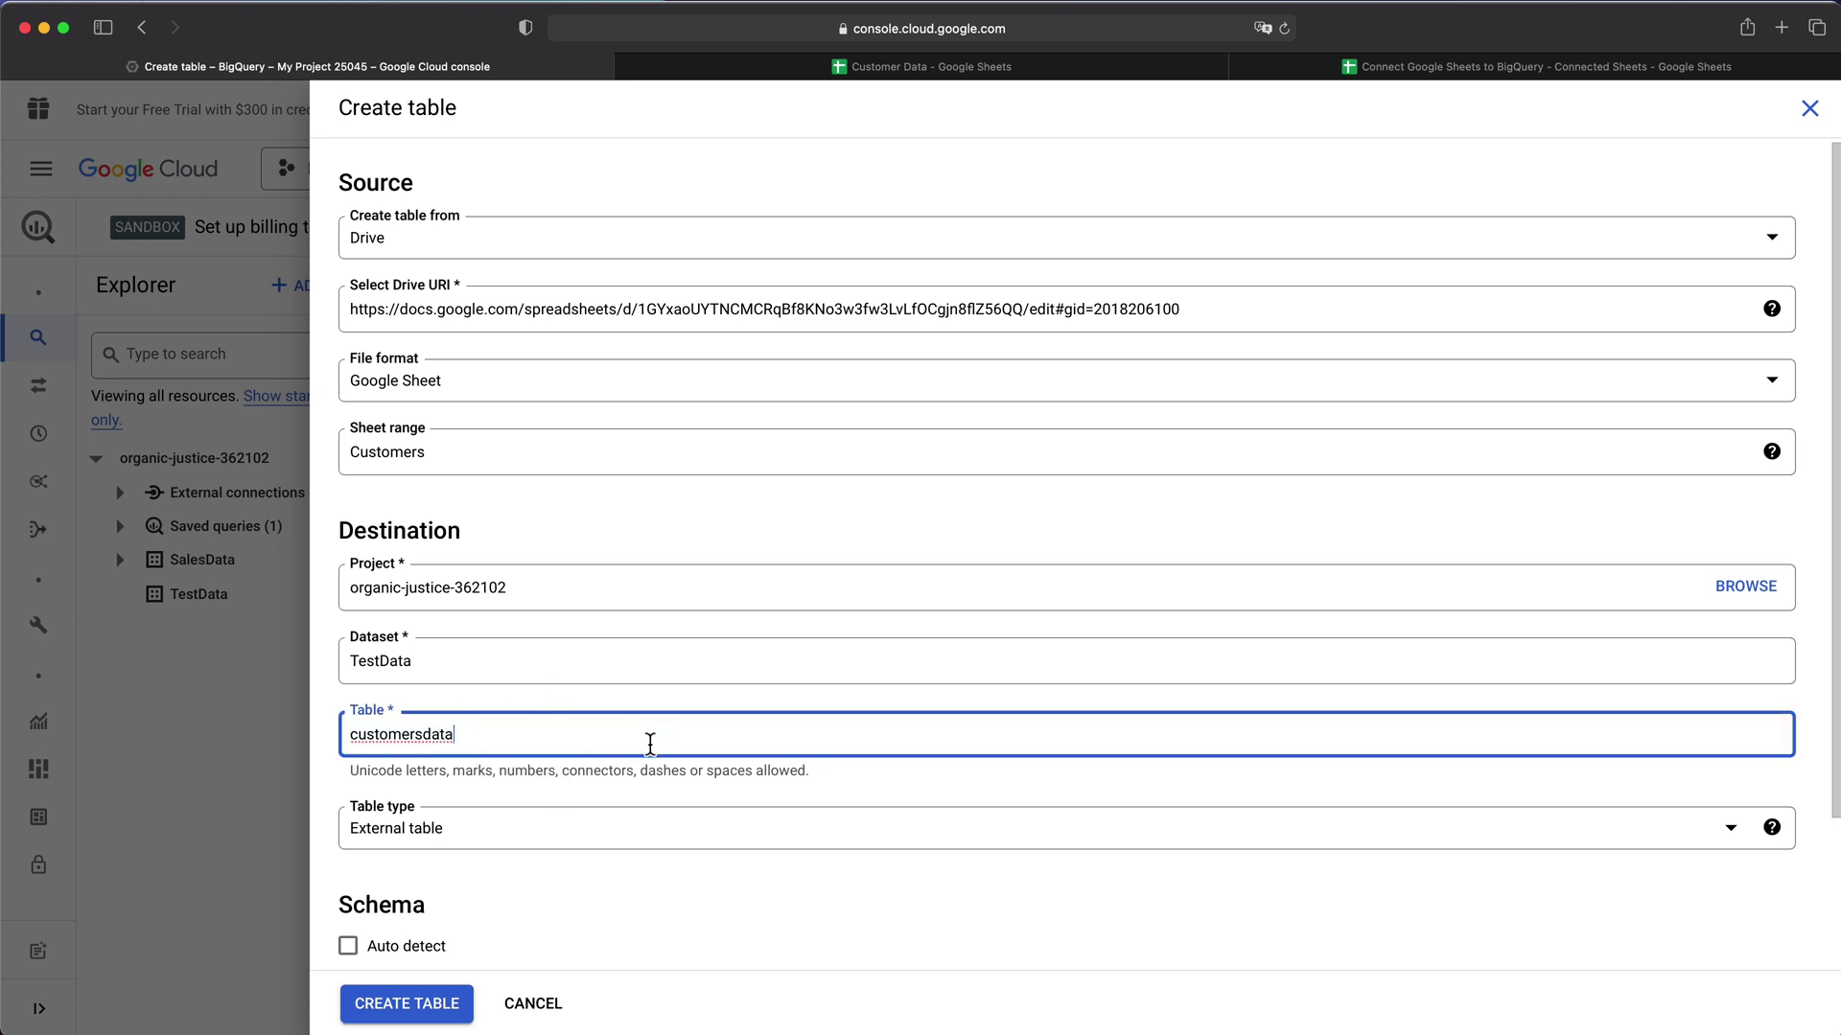
pyautogui.click(561, 890)
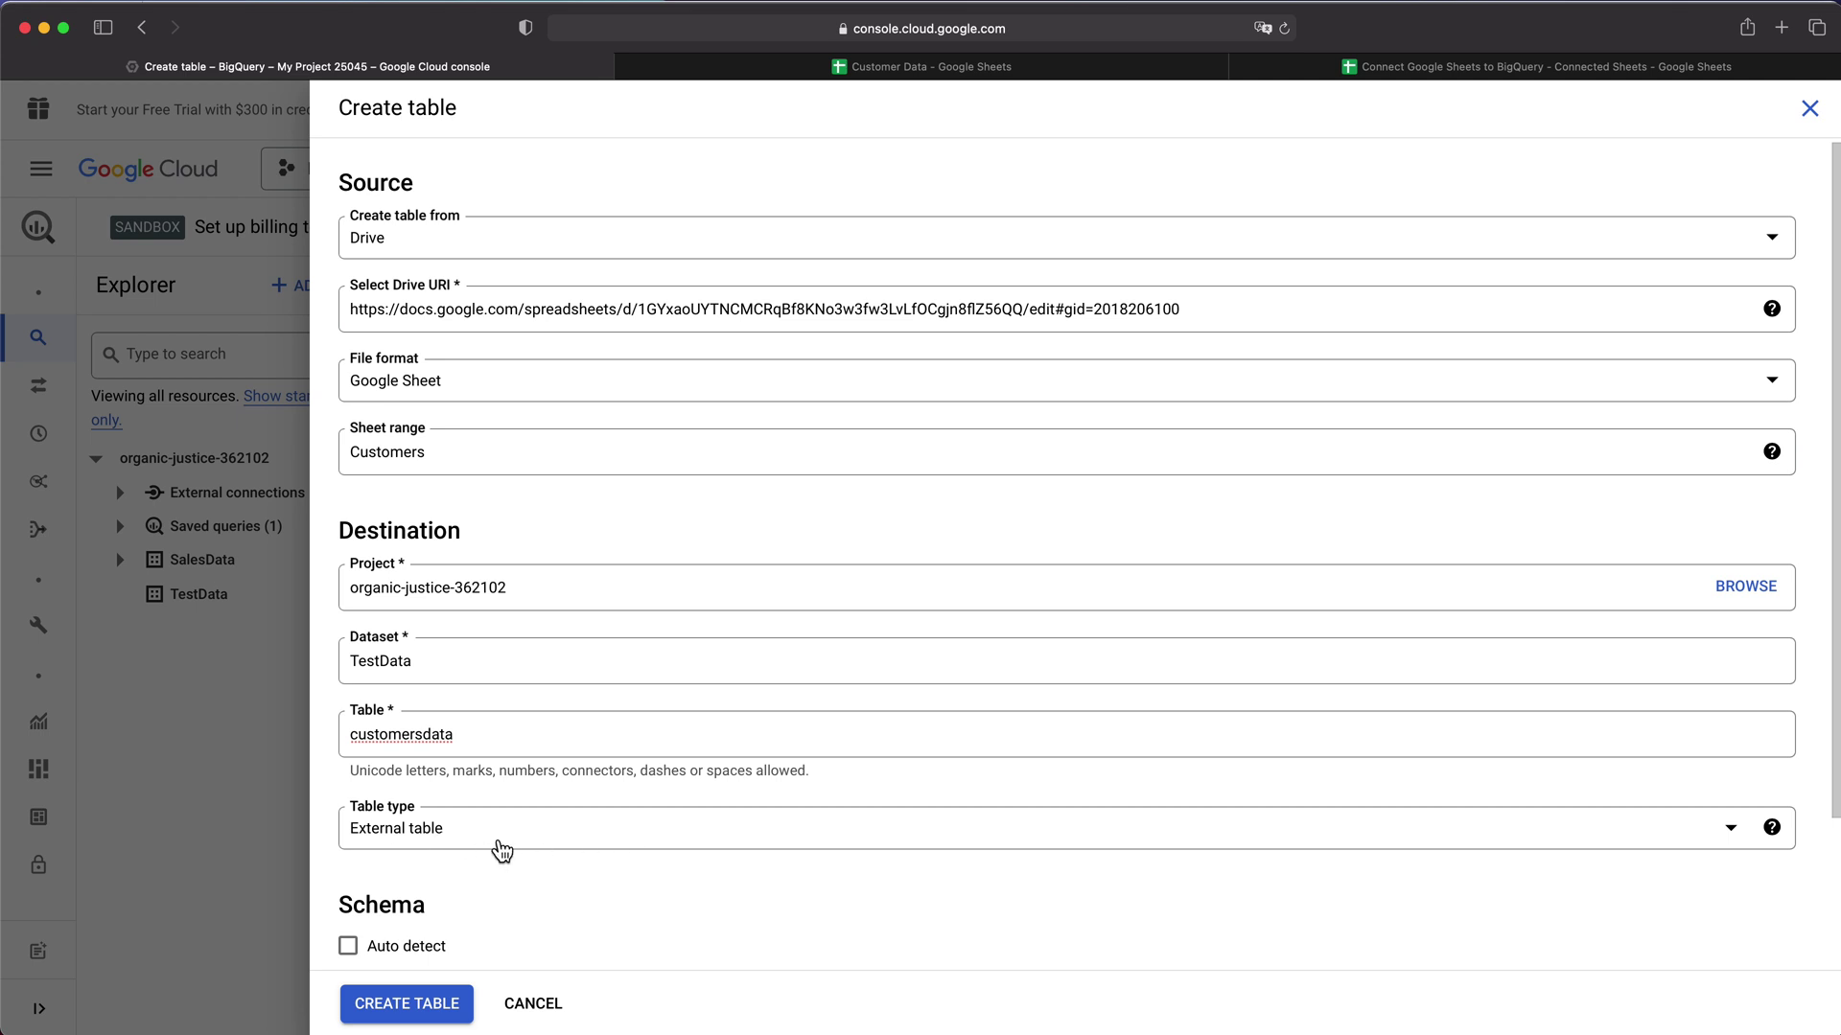
# Enable automatic schema detection for the customersdata table.
pyautogui.scroll(-1, 525, 877)
pyautogui.scroll(-3, 525, 877)
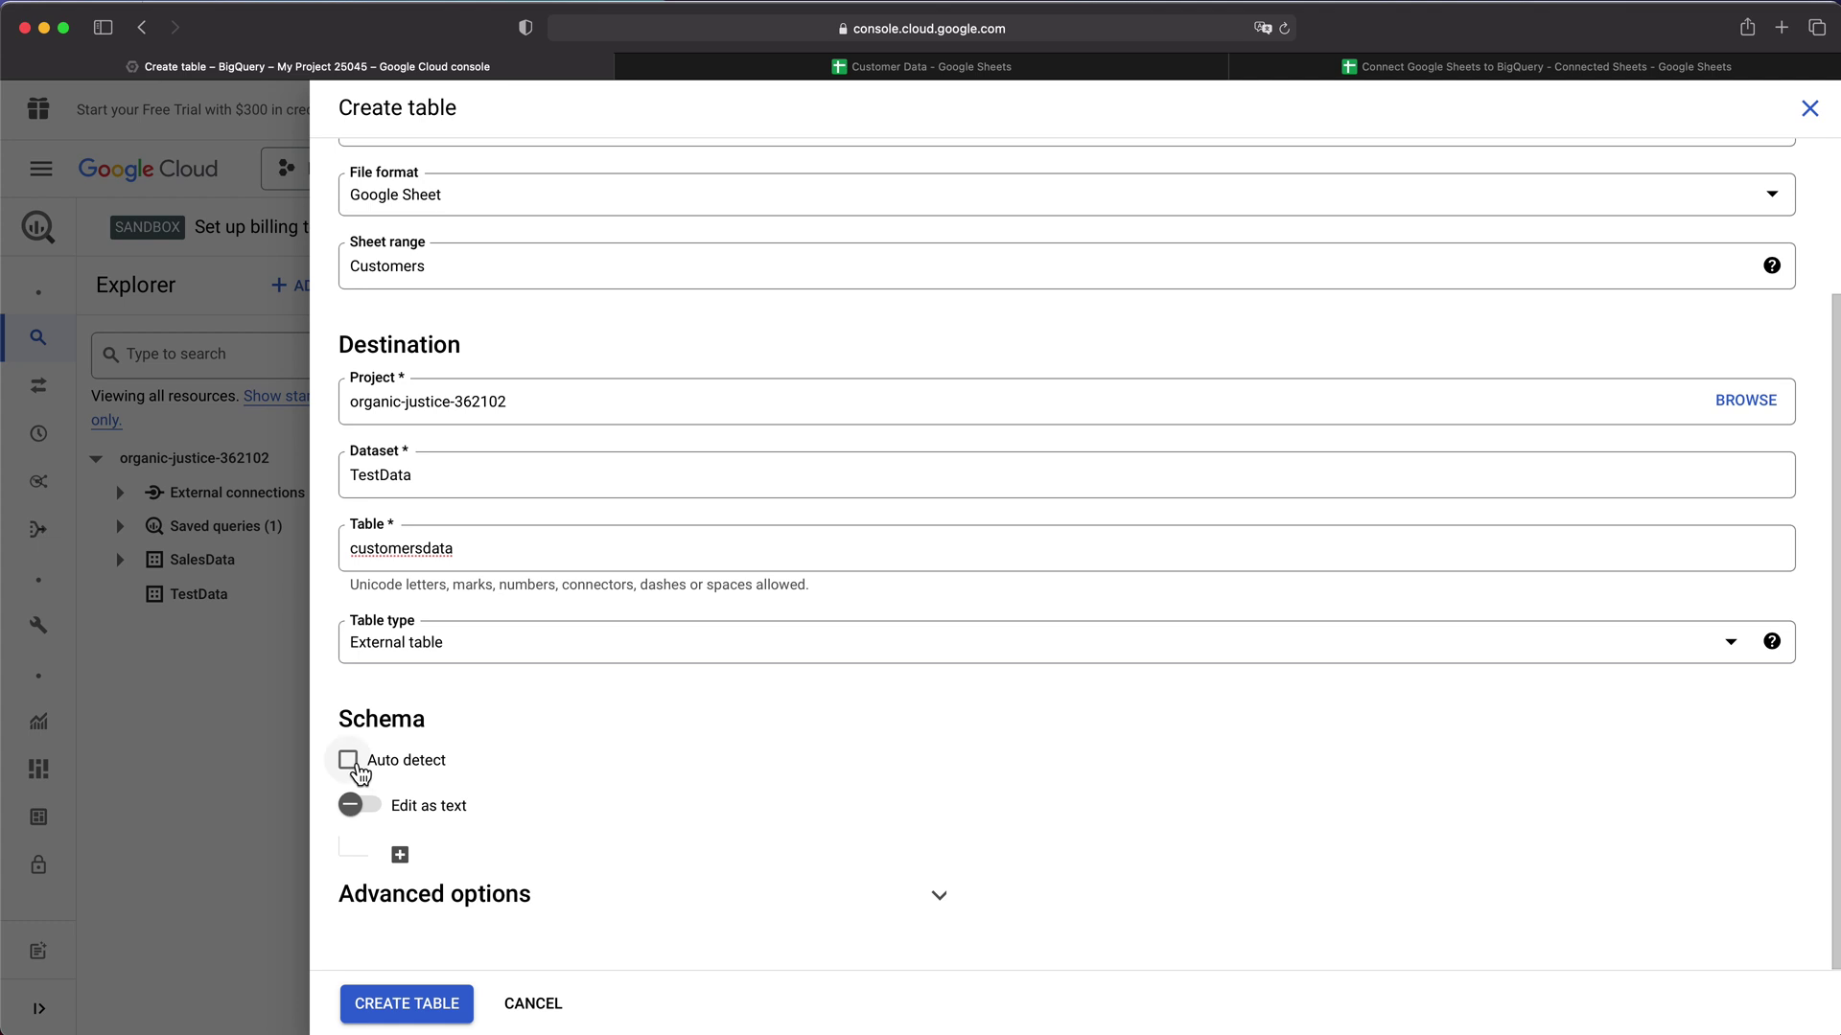
pyautogui.click(354, 764)
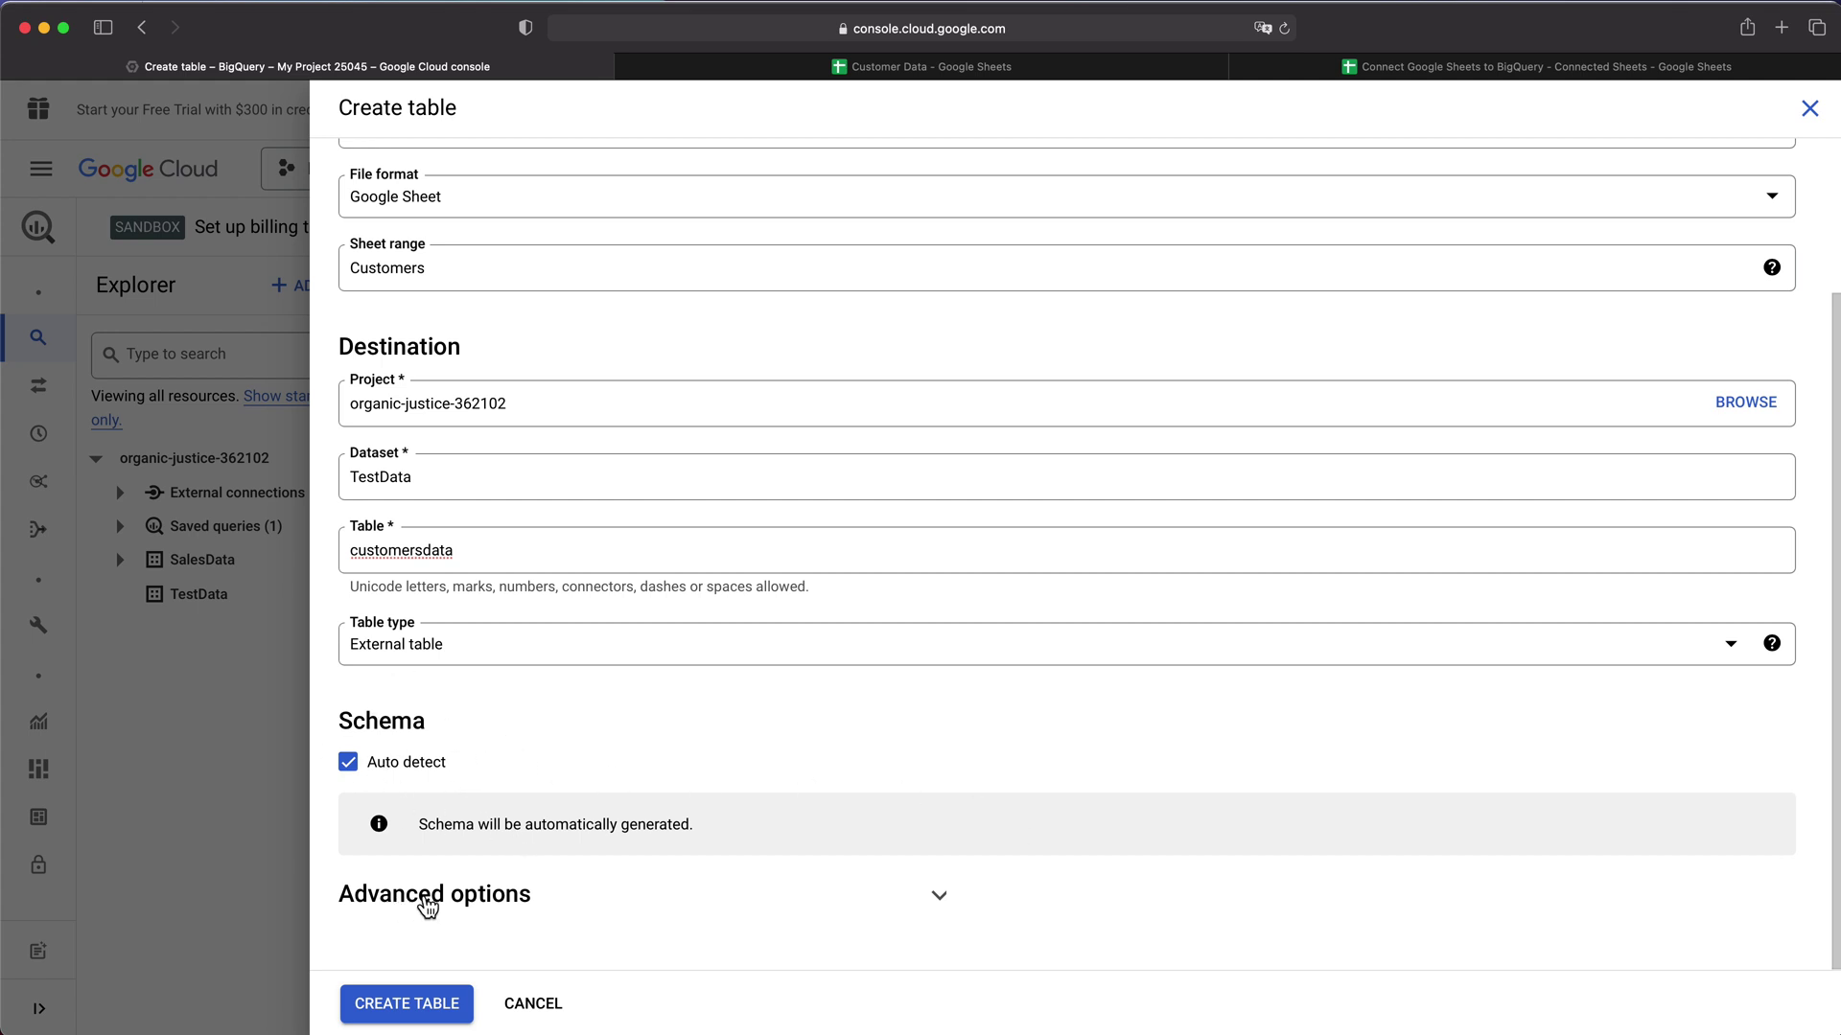
# Set the header rows to skip to 1 in the advanced options and create the table.
pyautogui.click(910, 908)
pyautogui.scroll(-3, 896, 911)
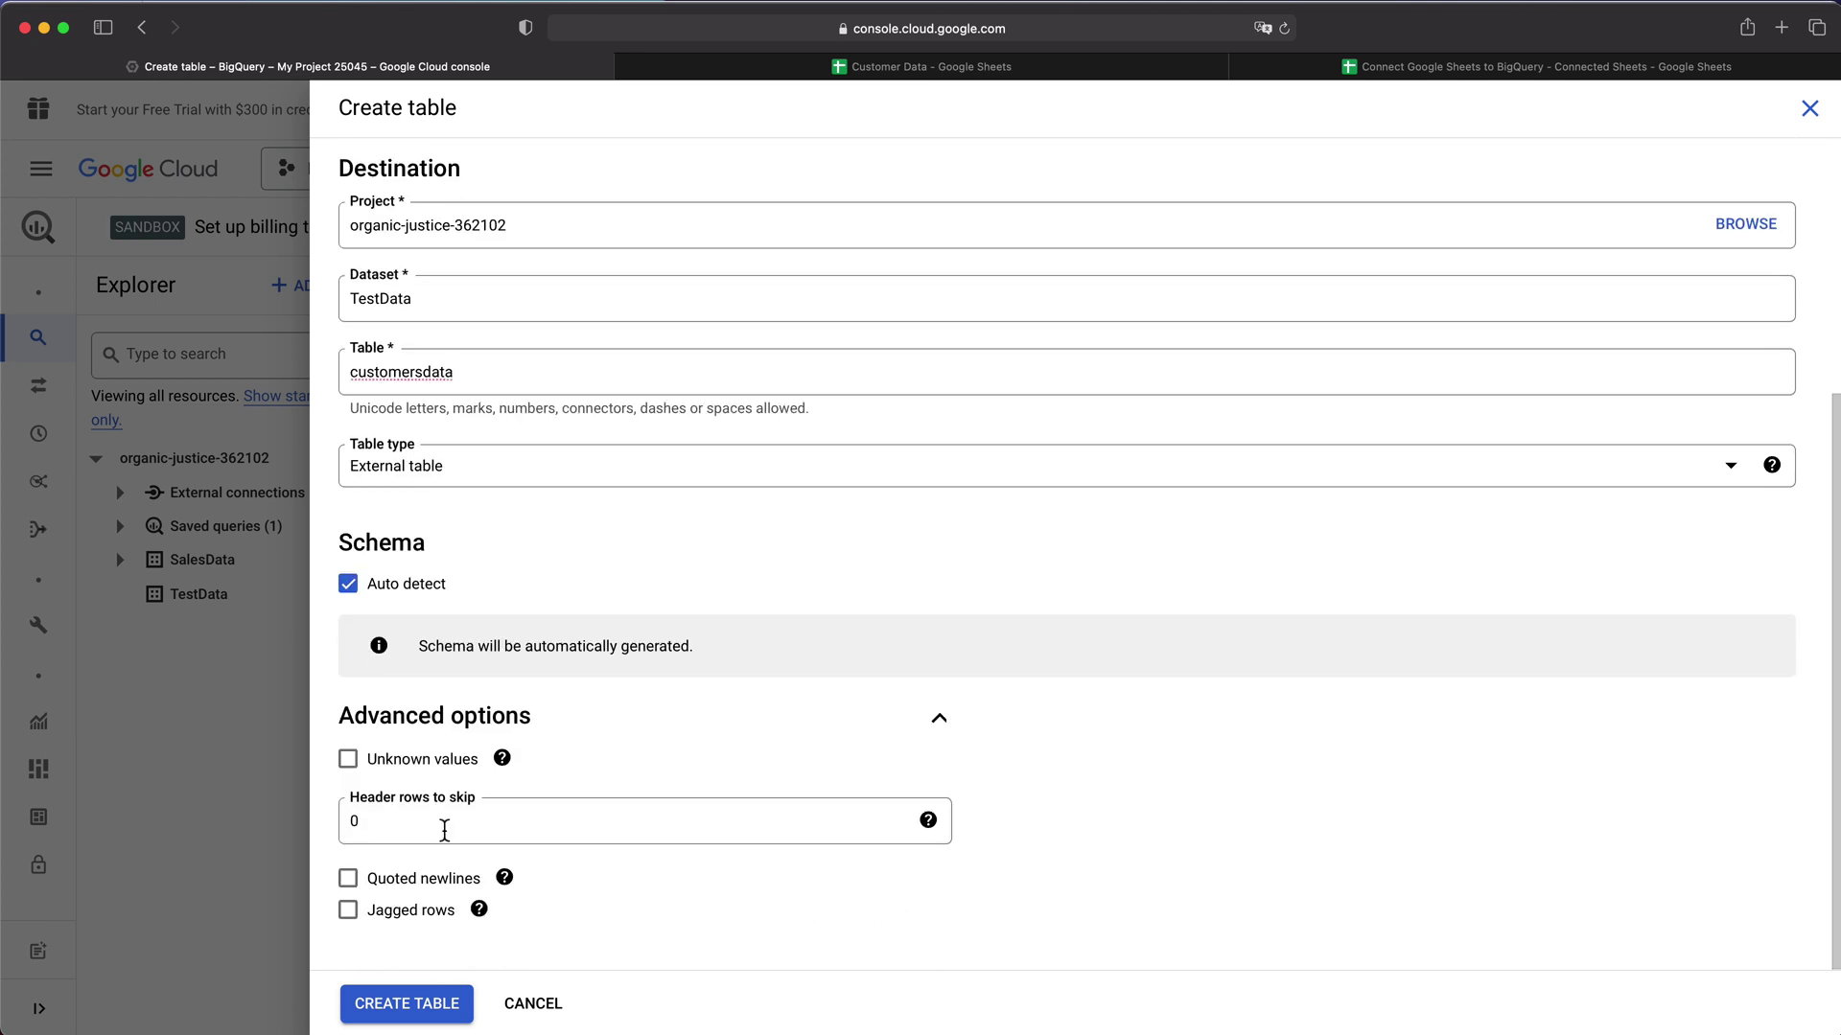
pyautogui.click(504, 878)
pyautogui.click(704, 933)
pyautogui.click(396, 825)
pyautogui.click(505, 878)
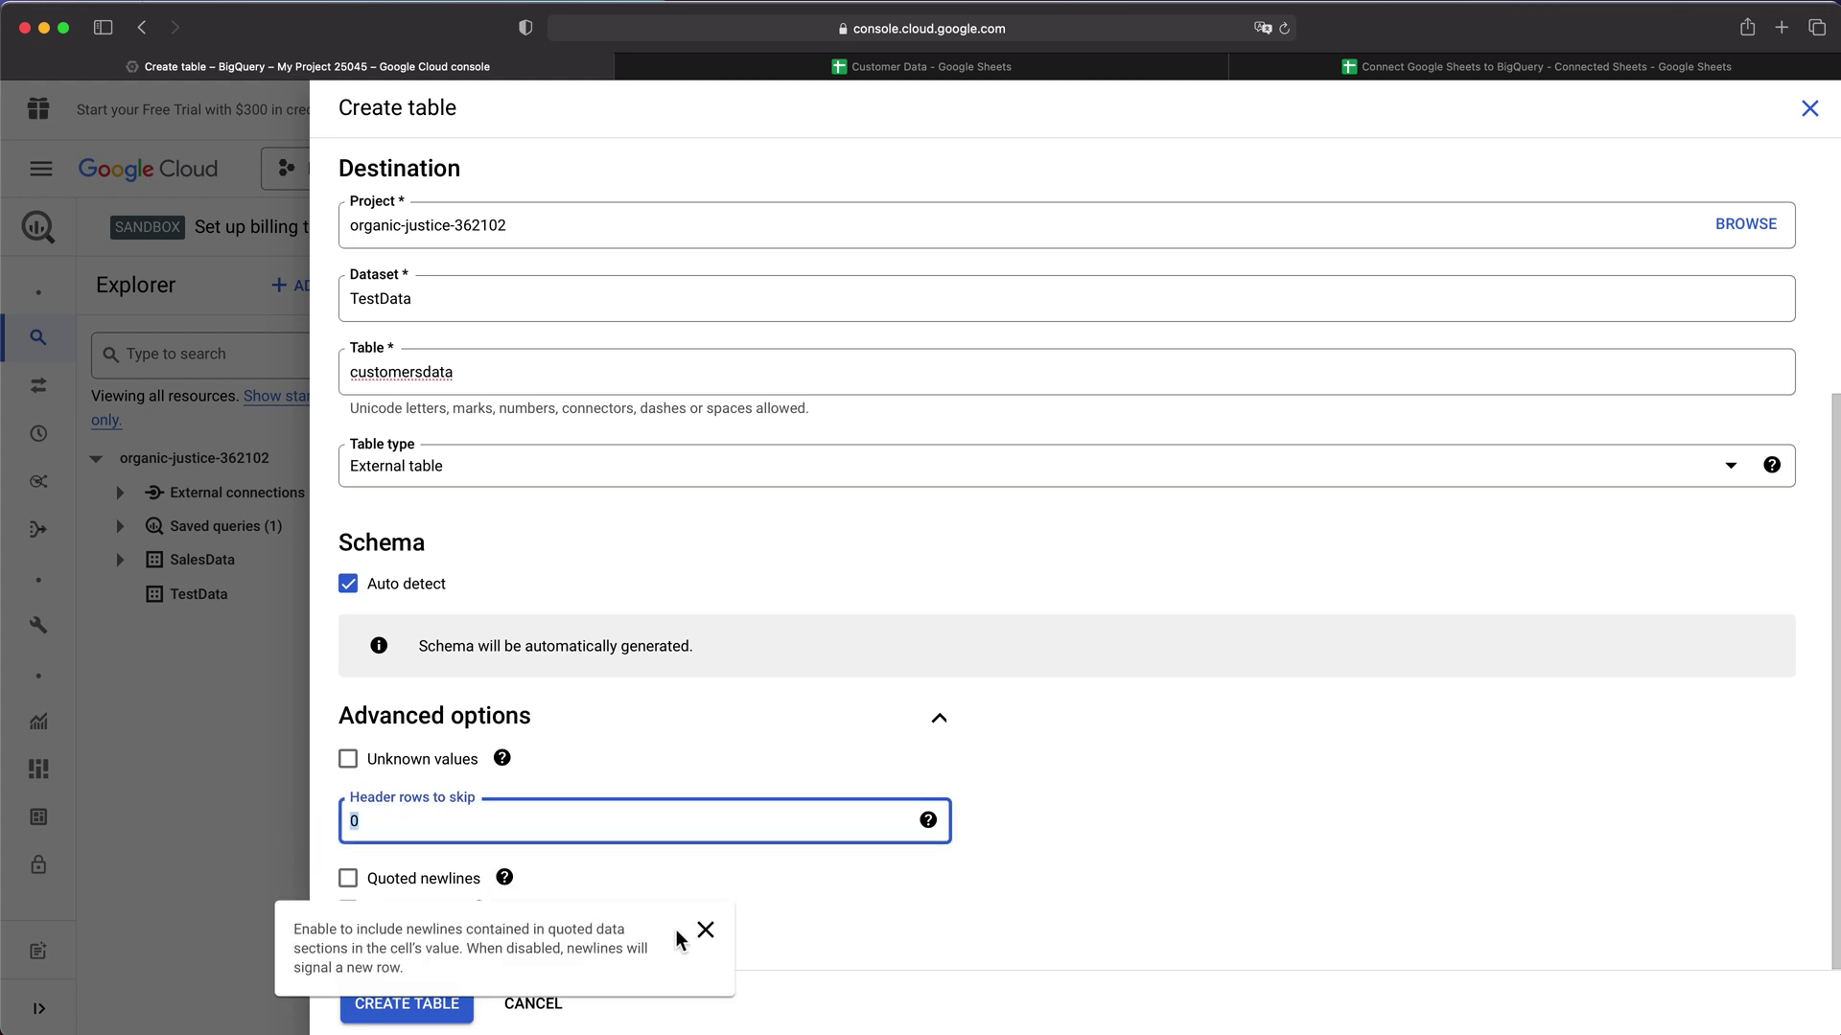
pyautogui.write('1')
pyautogui.click(706, 930)
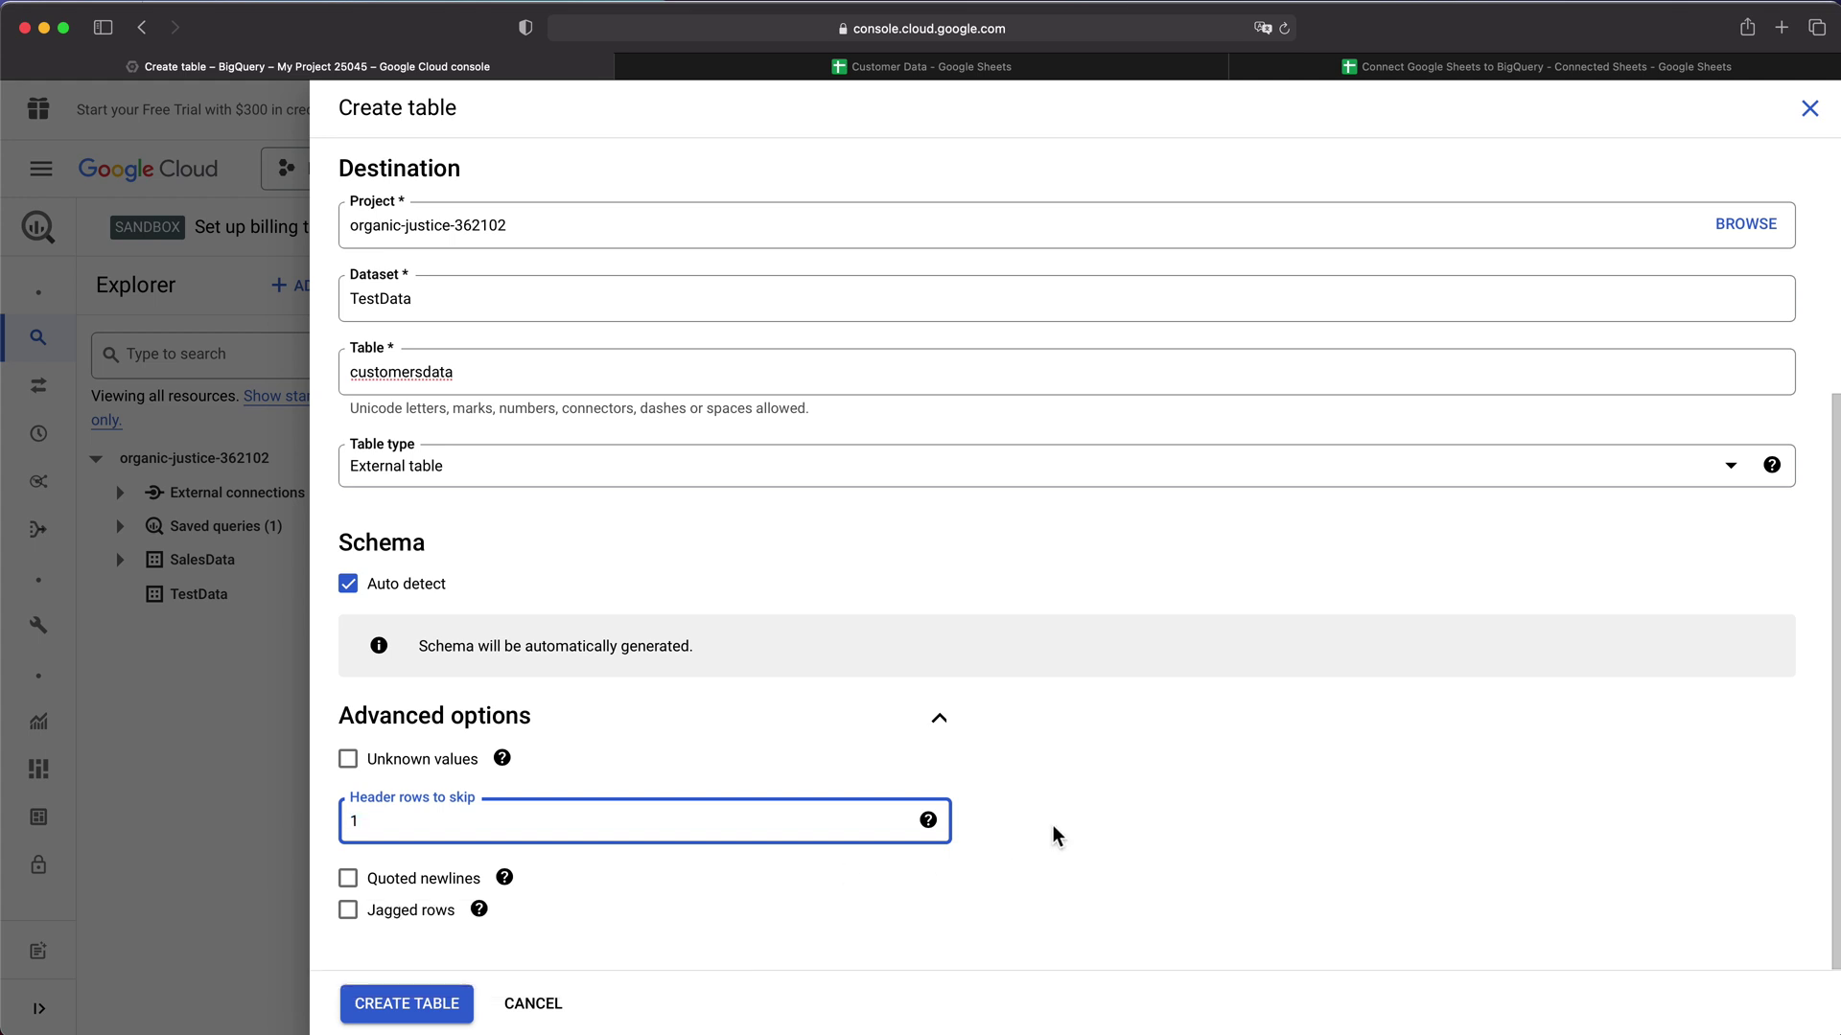
pyautogui.click(1054, 836)
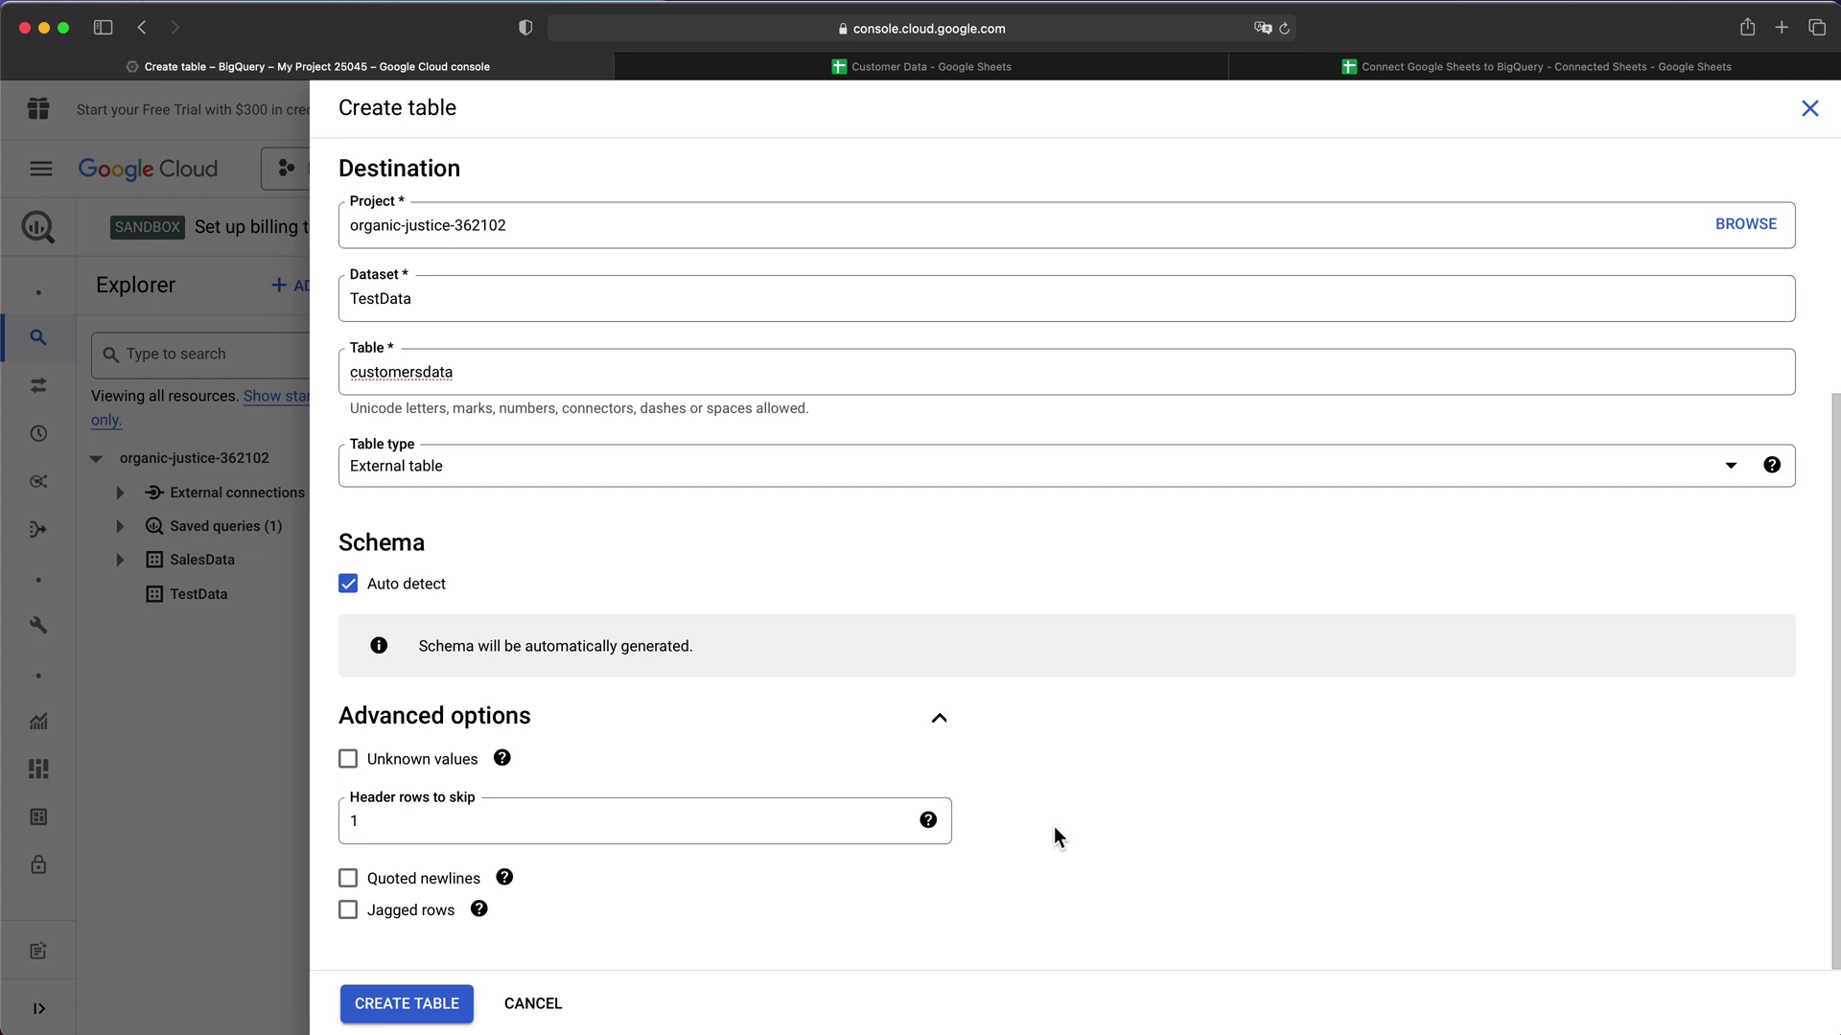
pyautogui.click(423, 1018)
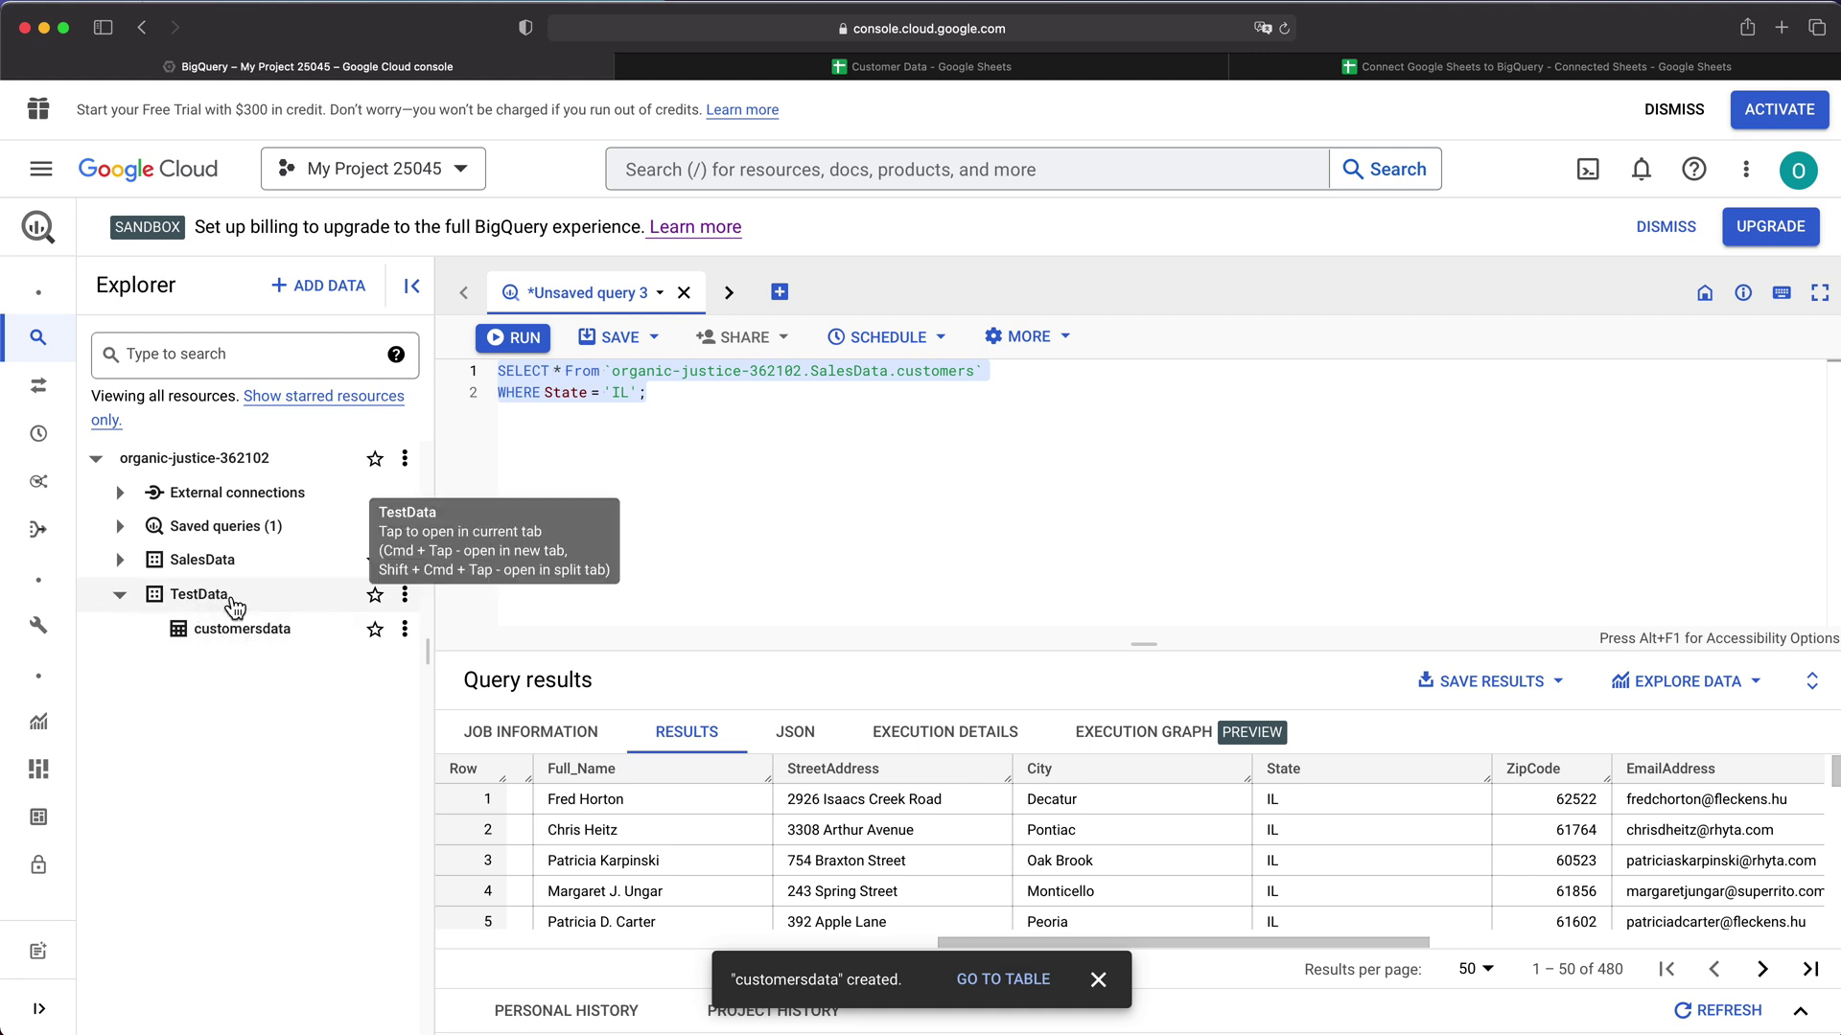
# Open the customersdata table's schema and compare its field names with the header row of the Customer Data spreadsheet.
pyautogui.click(267, 643)
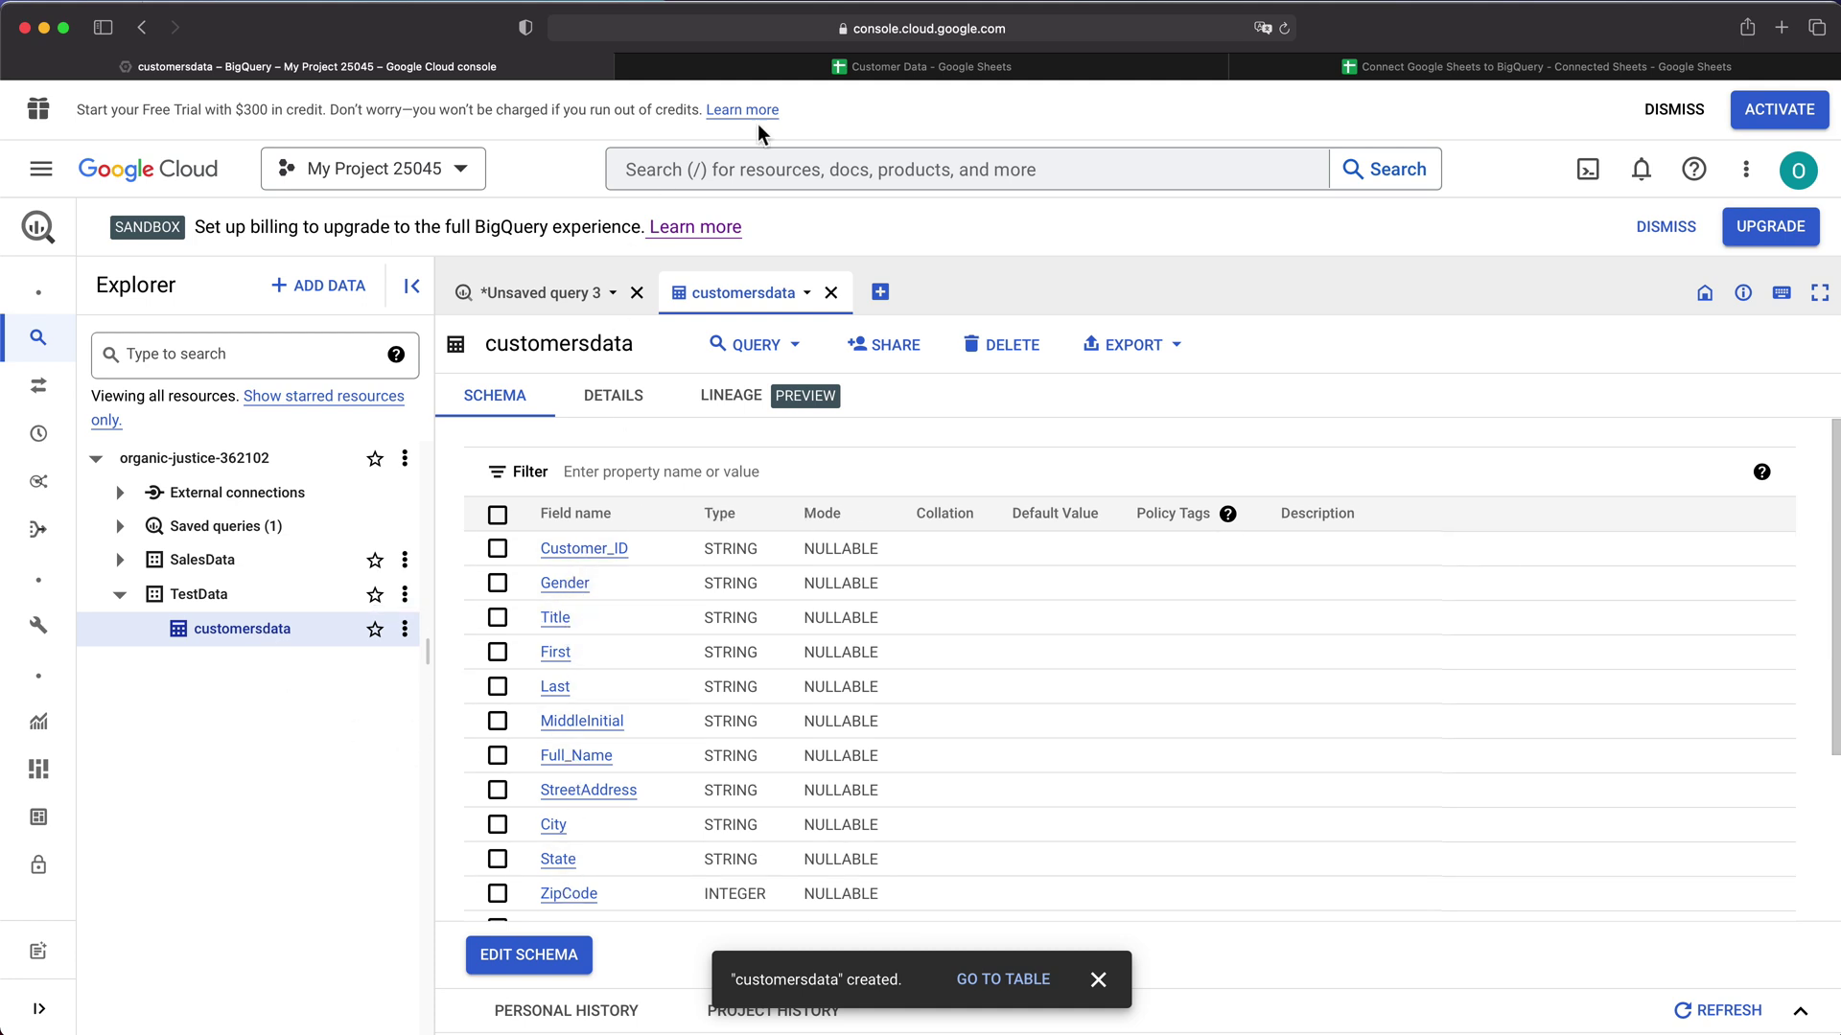
pyautogui.click(1028, 72)
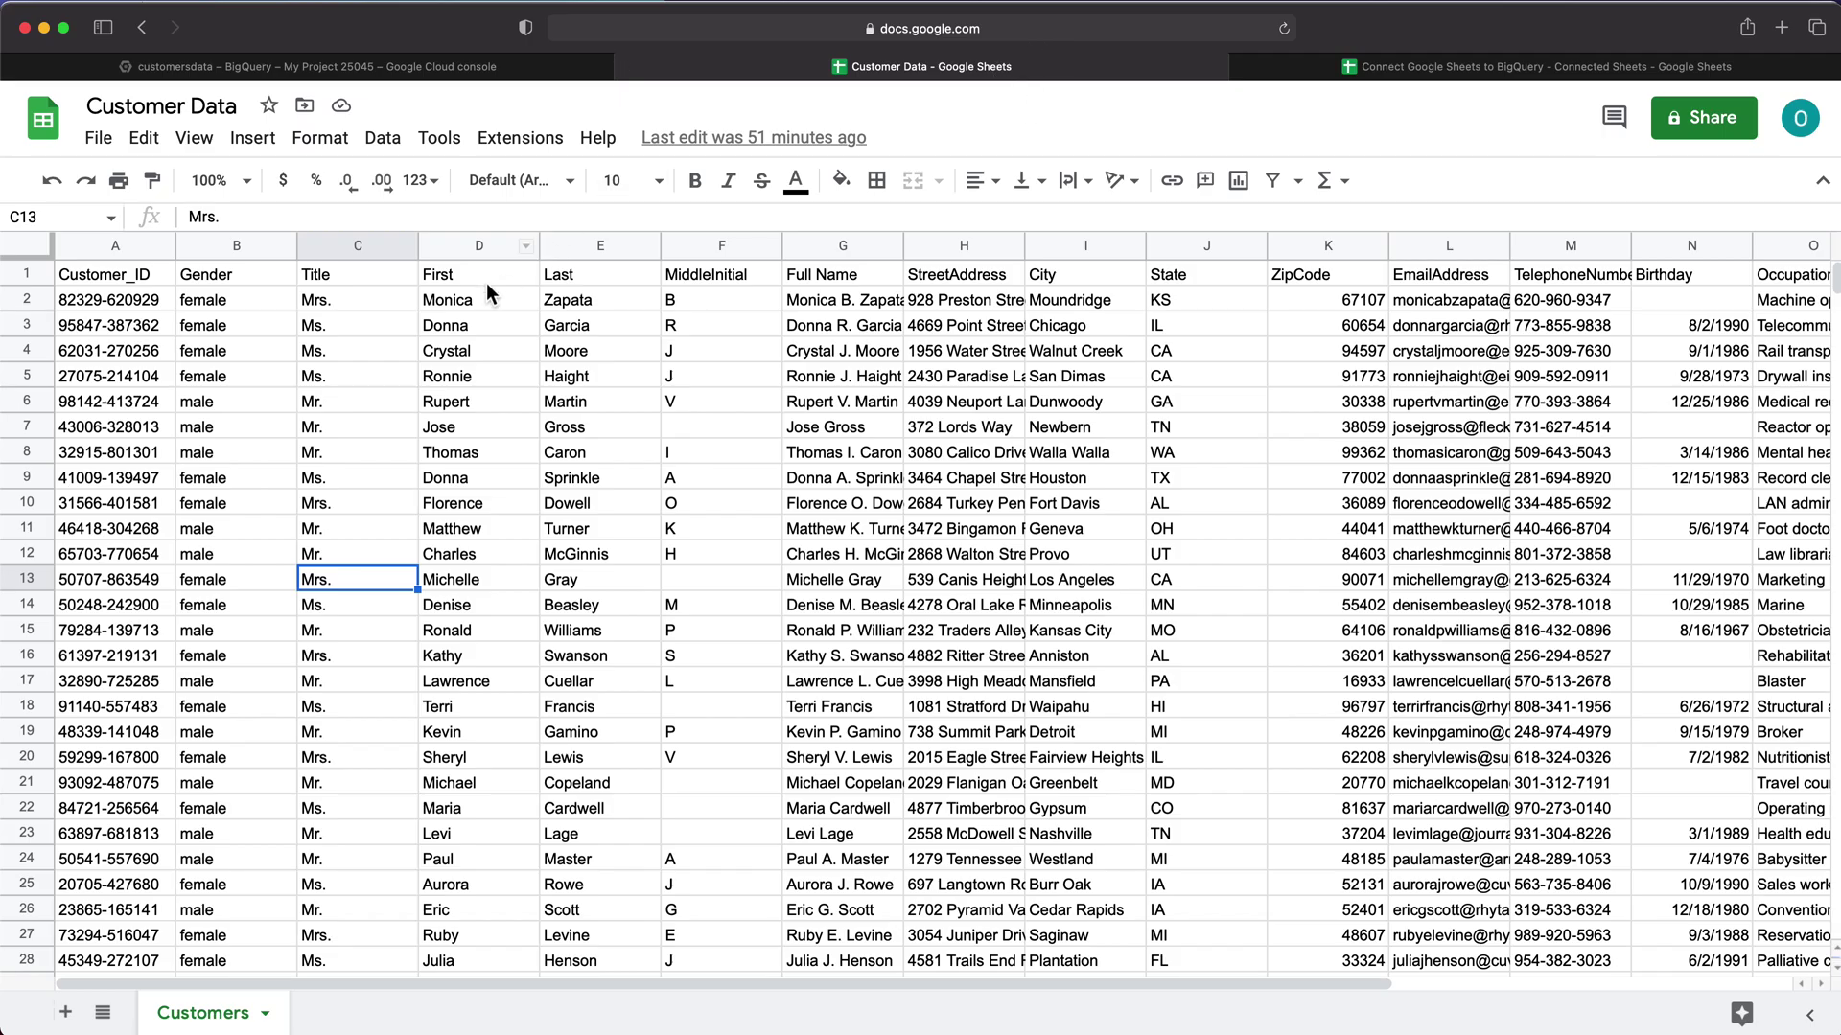
pyautogui.click(396, 301)
pyautogui.moveTo(383, 275); pyautogui.dragTo(1238, 285)
pyautogui.click(487, 71)
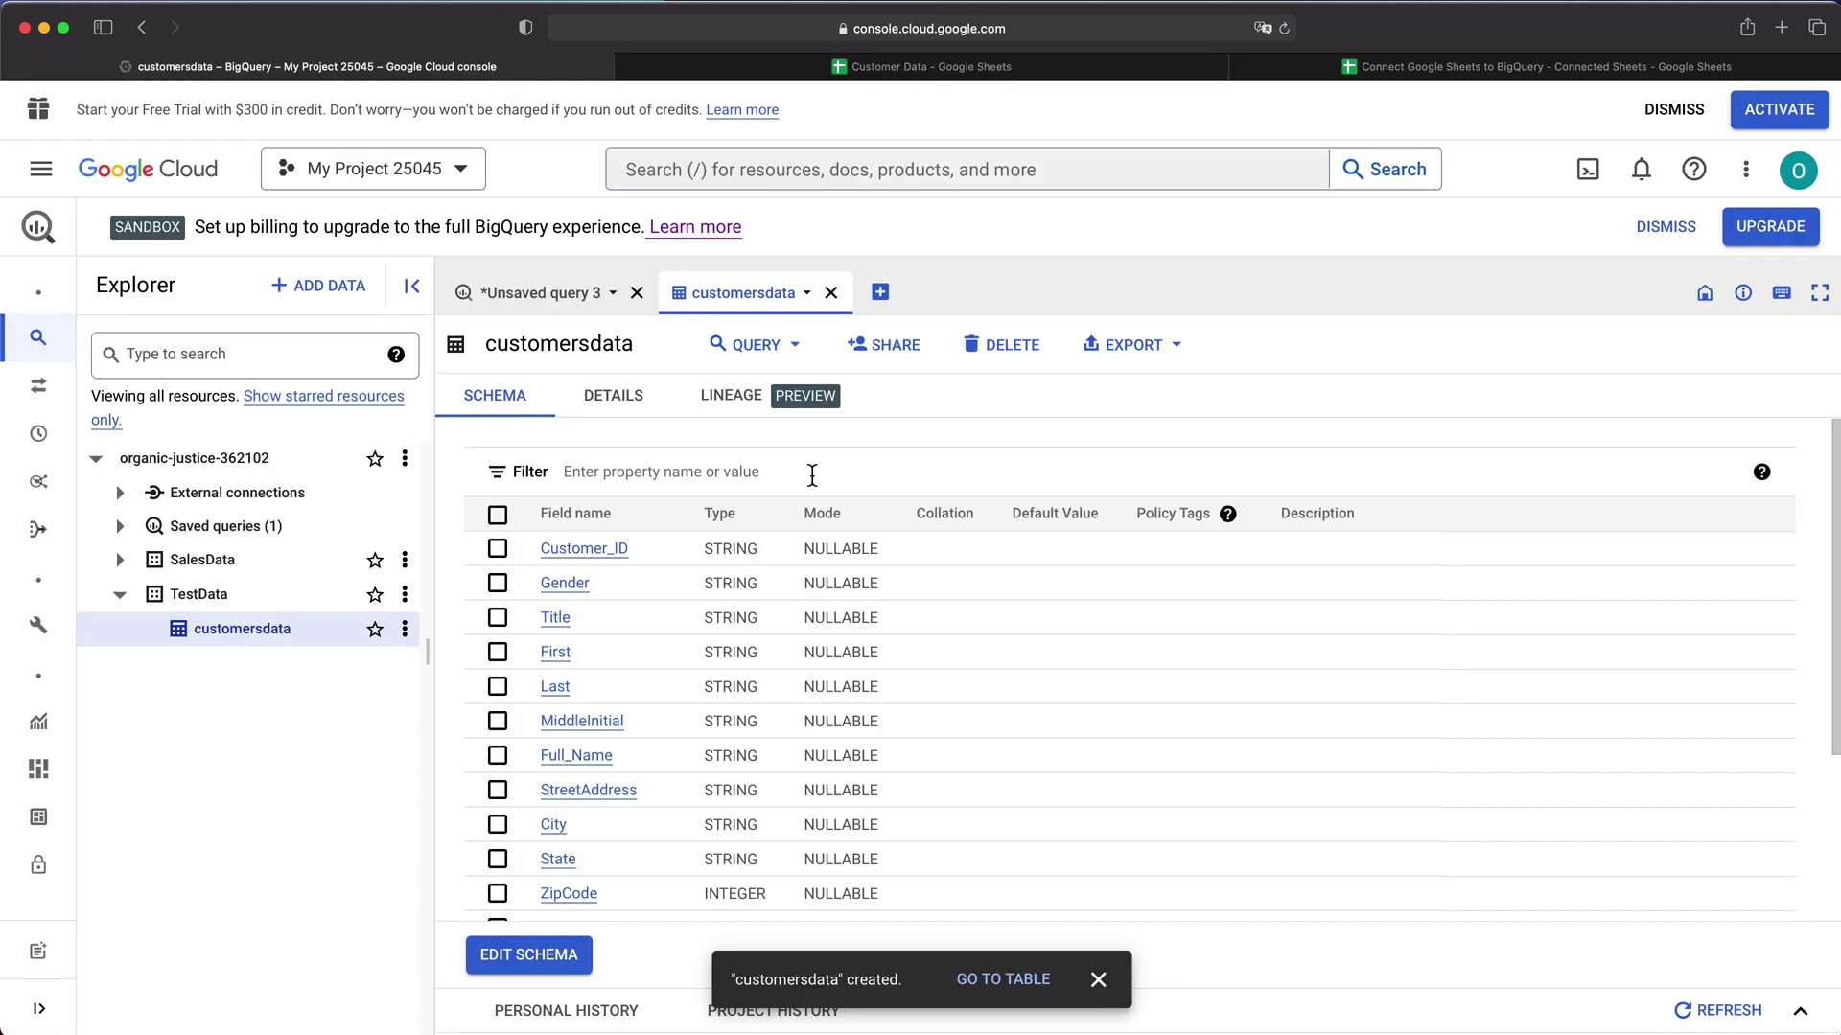
# Return to Unsaved query 3 and clear its entire query text.
pyautogui.click(542, 305)
pyautogui.click(744, 431)
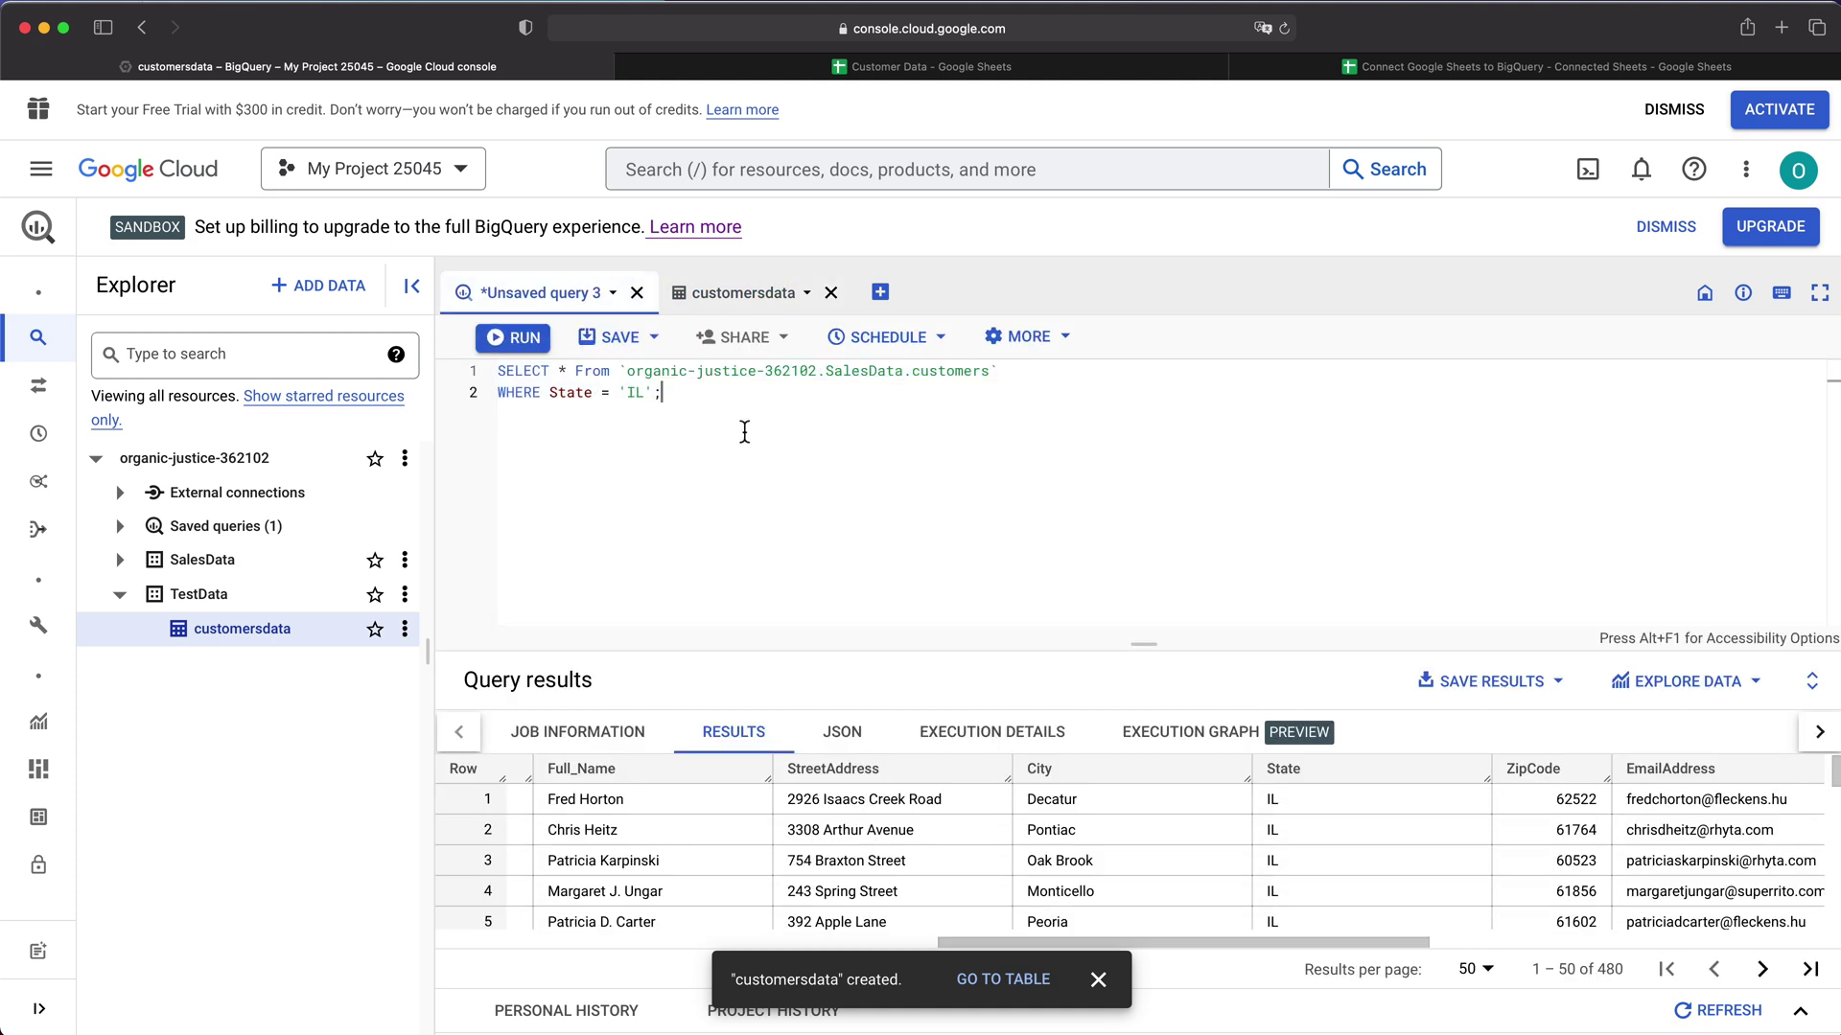
pyautogui.press('super+a')
pyautogui.press('BackSpace')
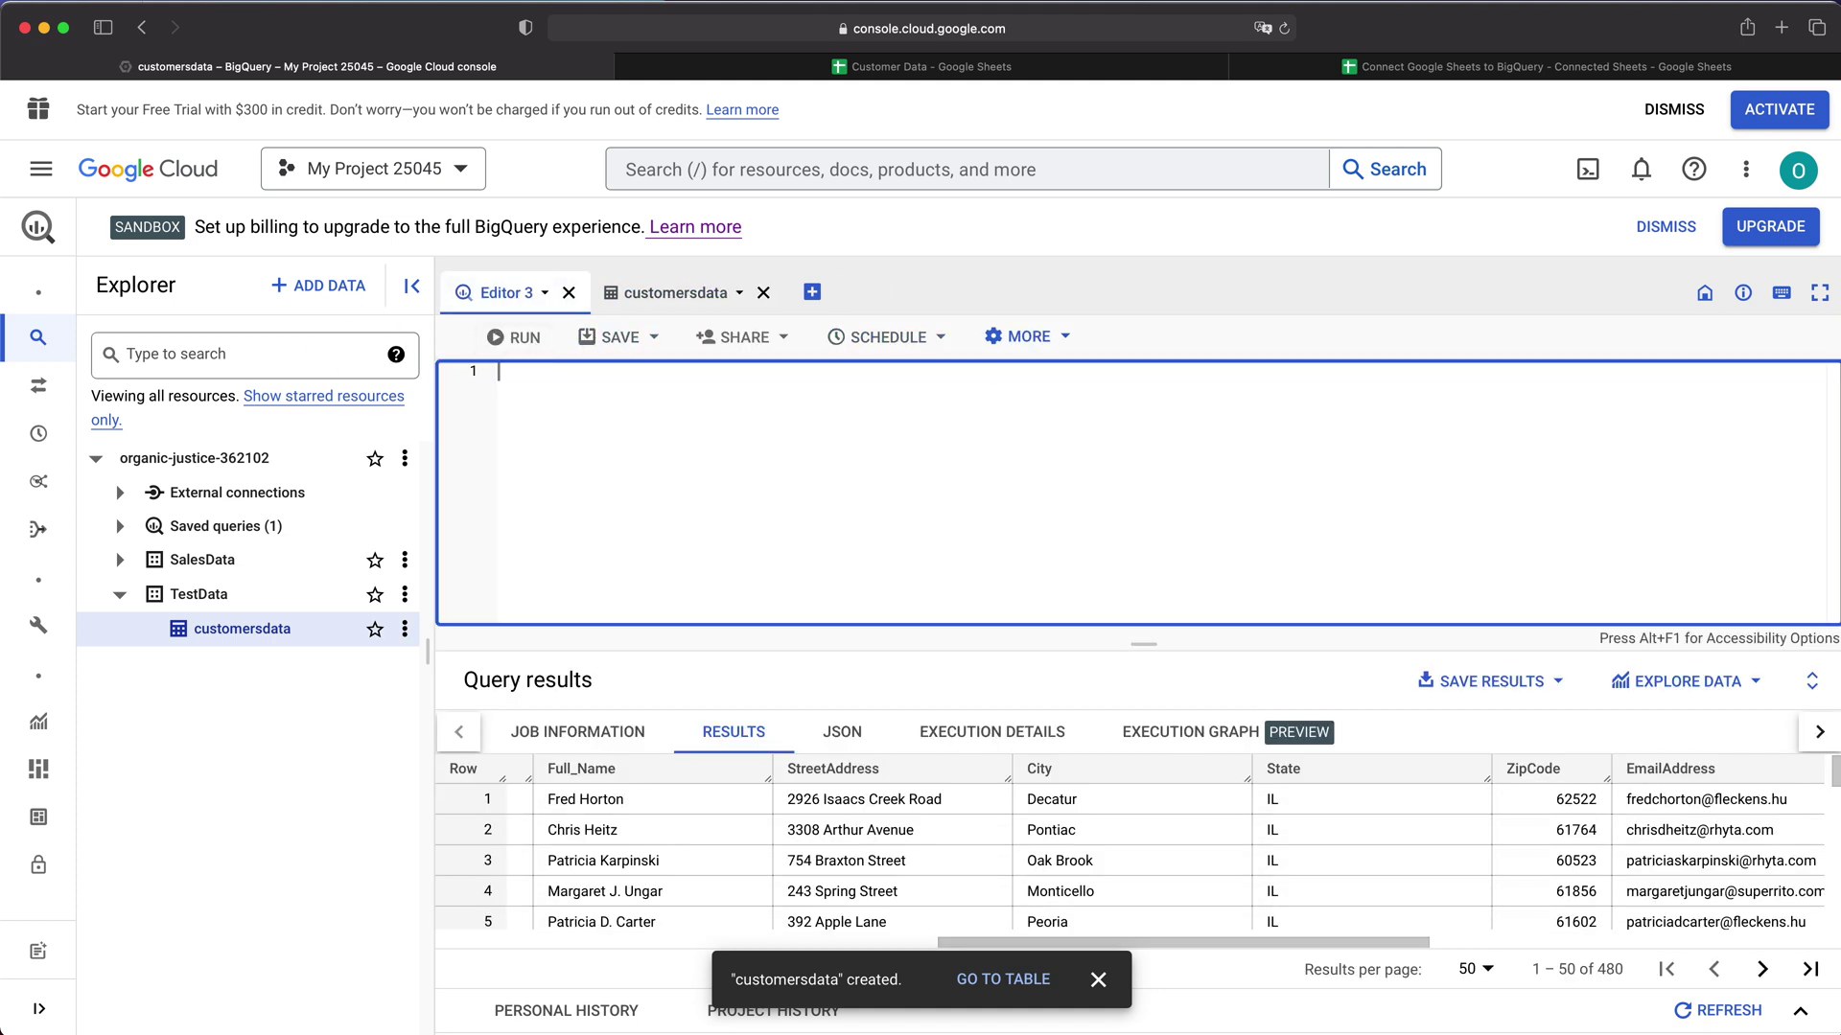
# Write and run the query SELECT * FROM `organic-justice-362102.TestData.customersdata`; in the empty editor.
pyautogui.write('SELECT ')
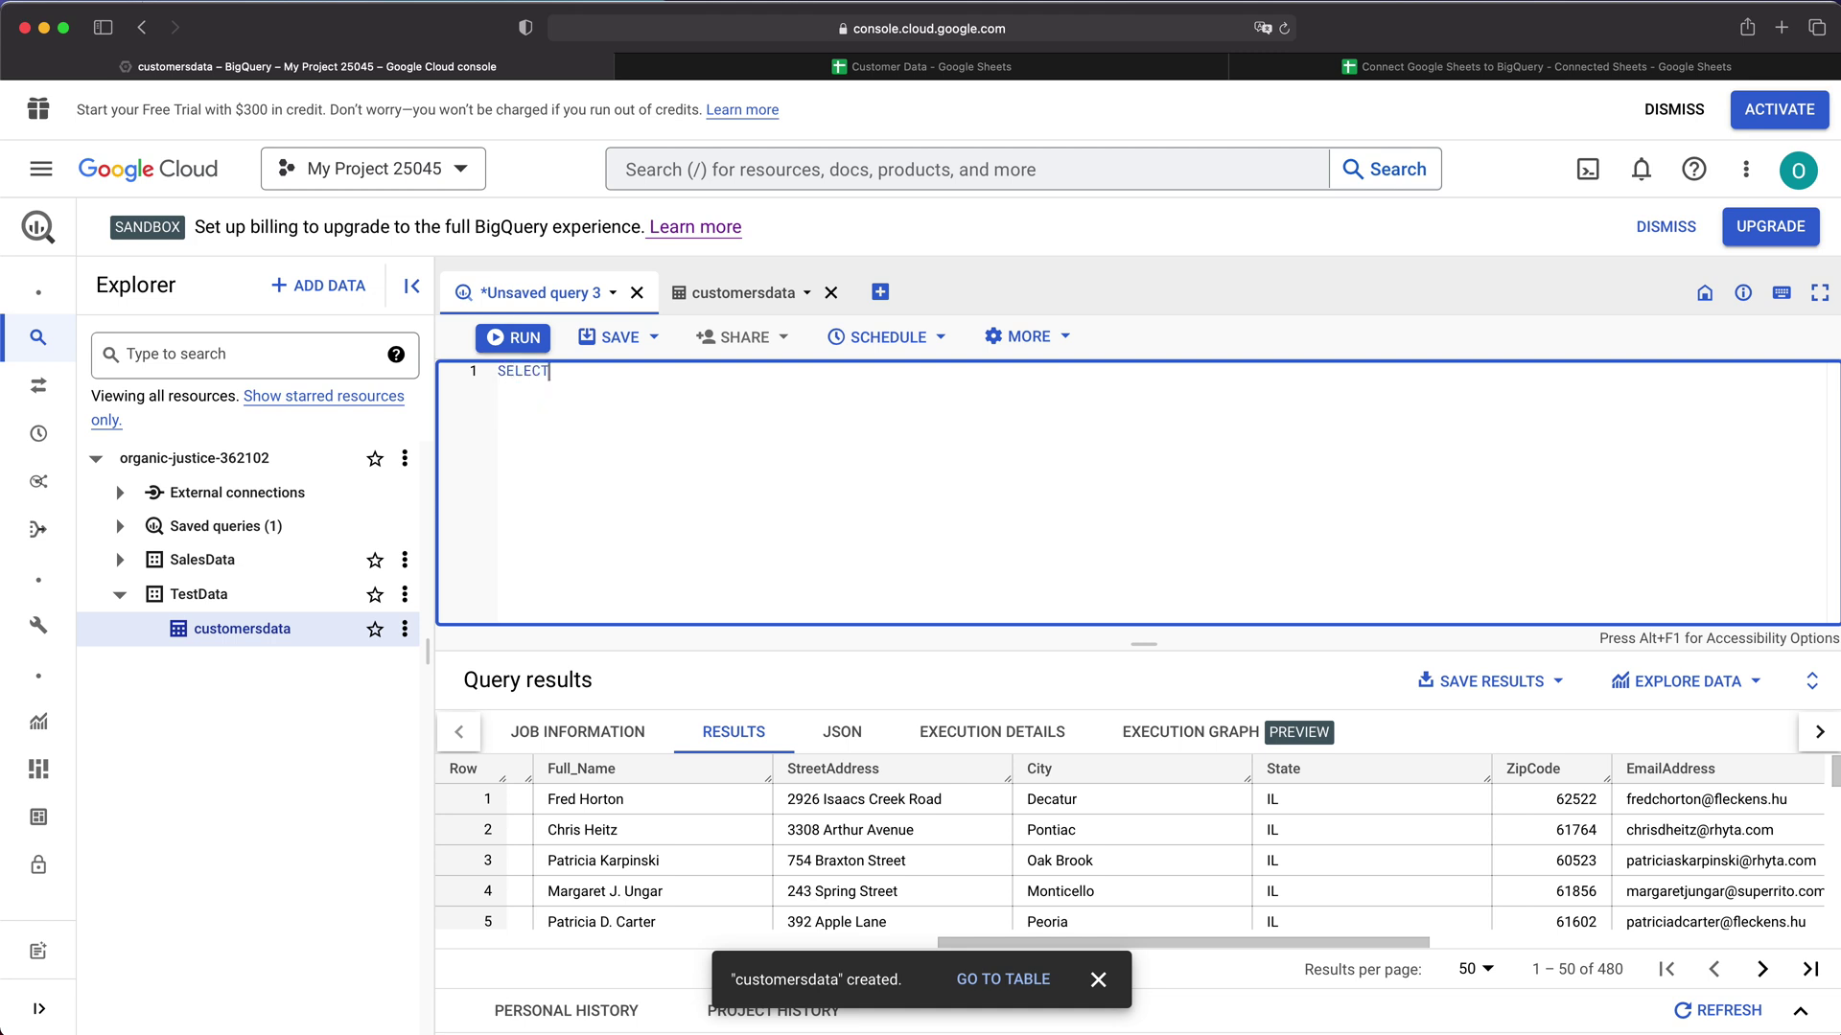
pyautogui.write('* FROM')
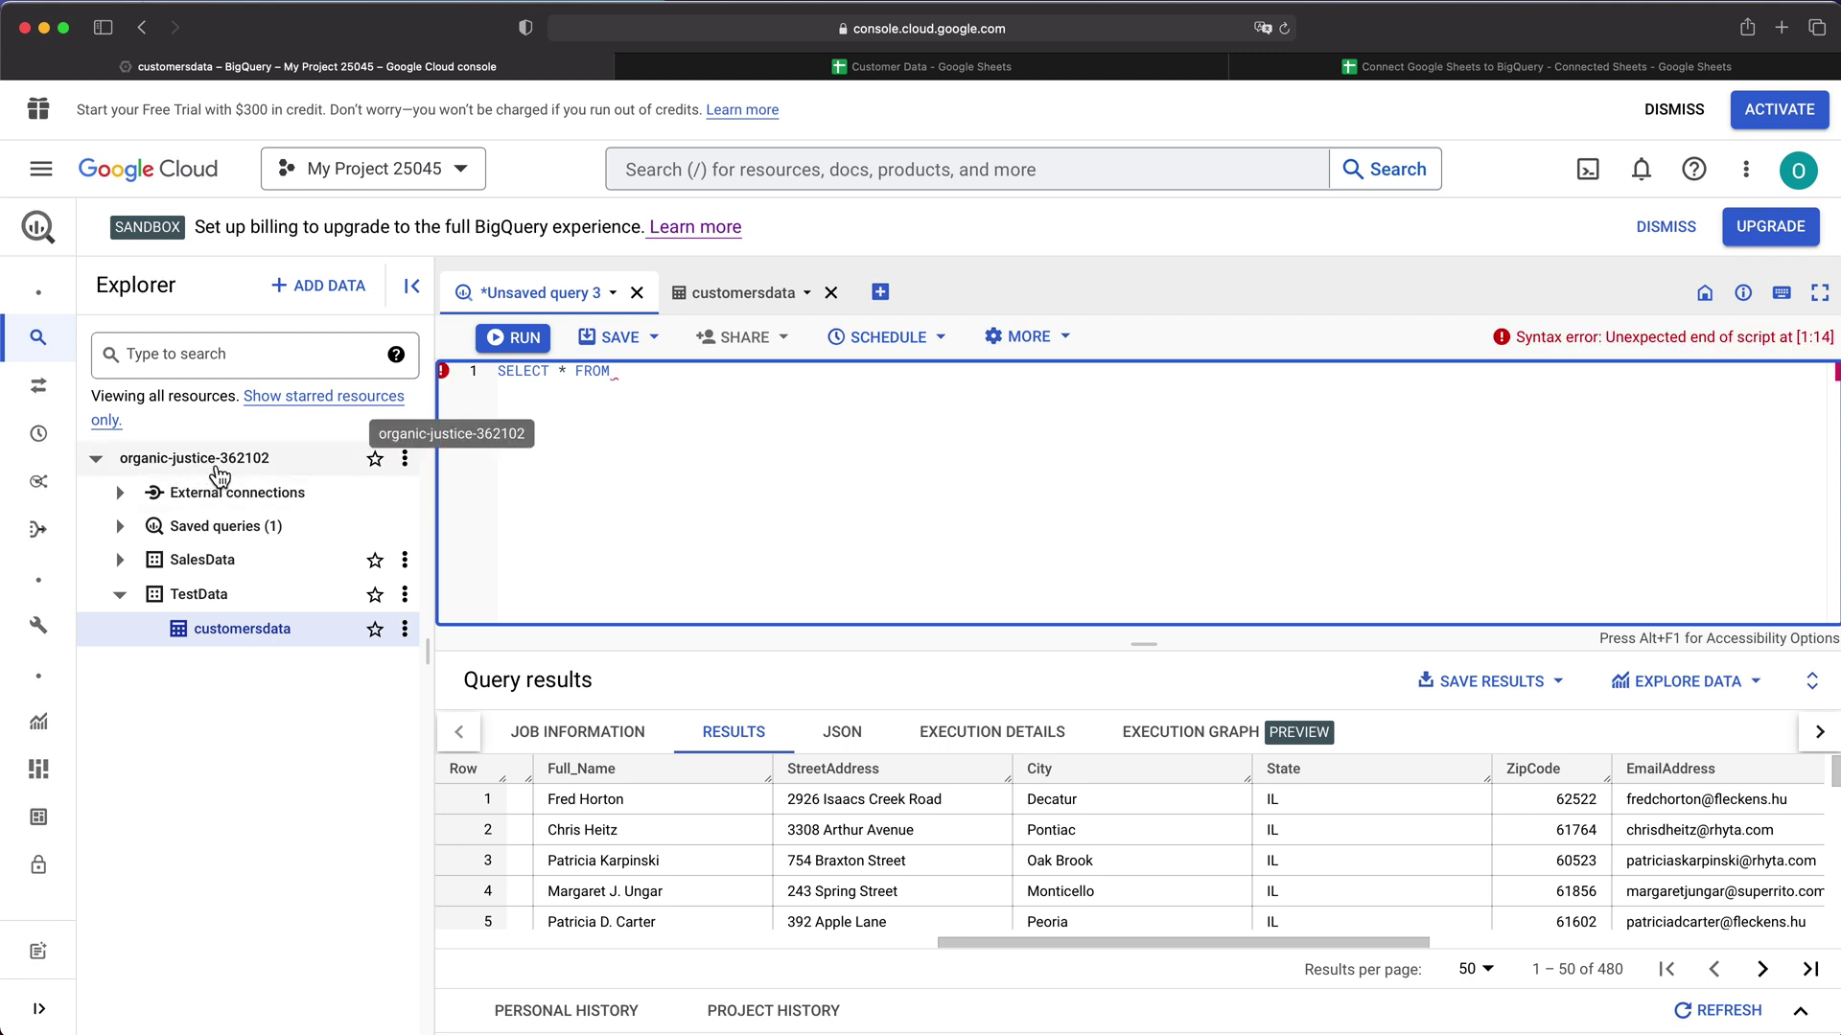
pyautogui.write('org')
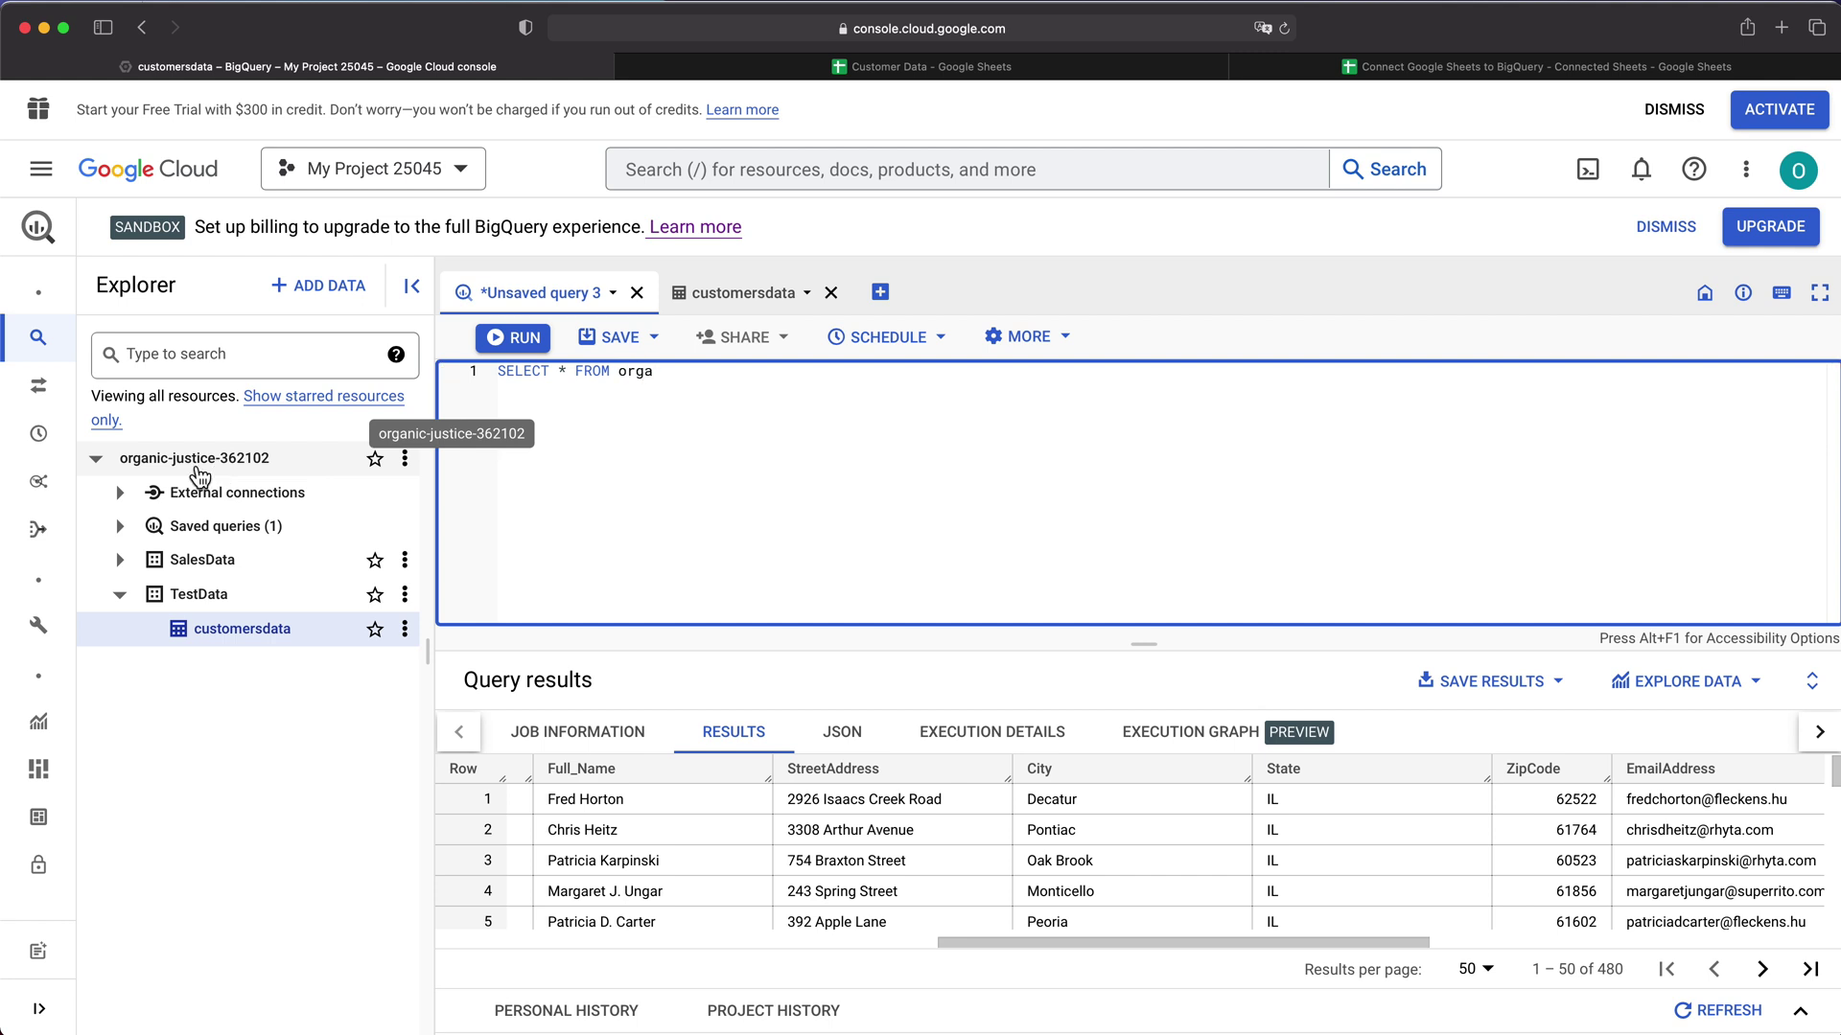
pyautogui.write('a')
pyautogui.click(788, 394)
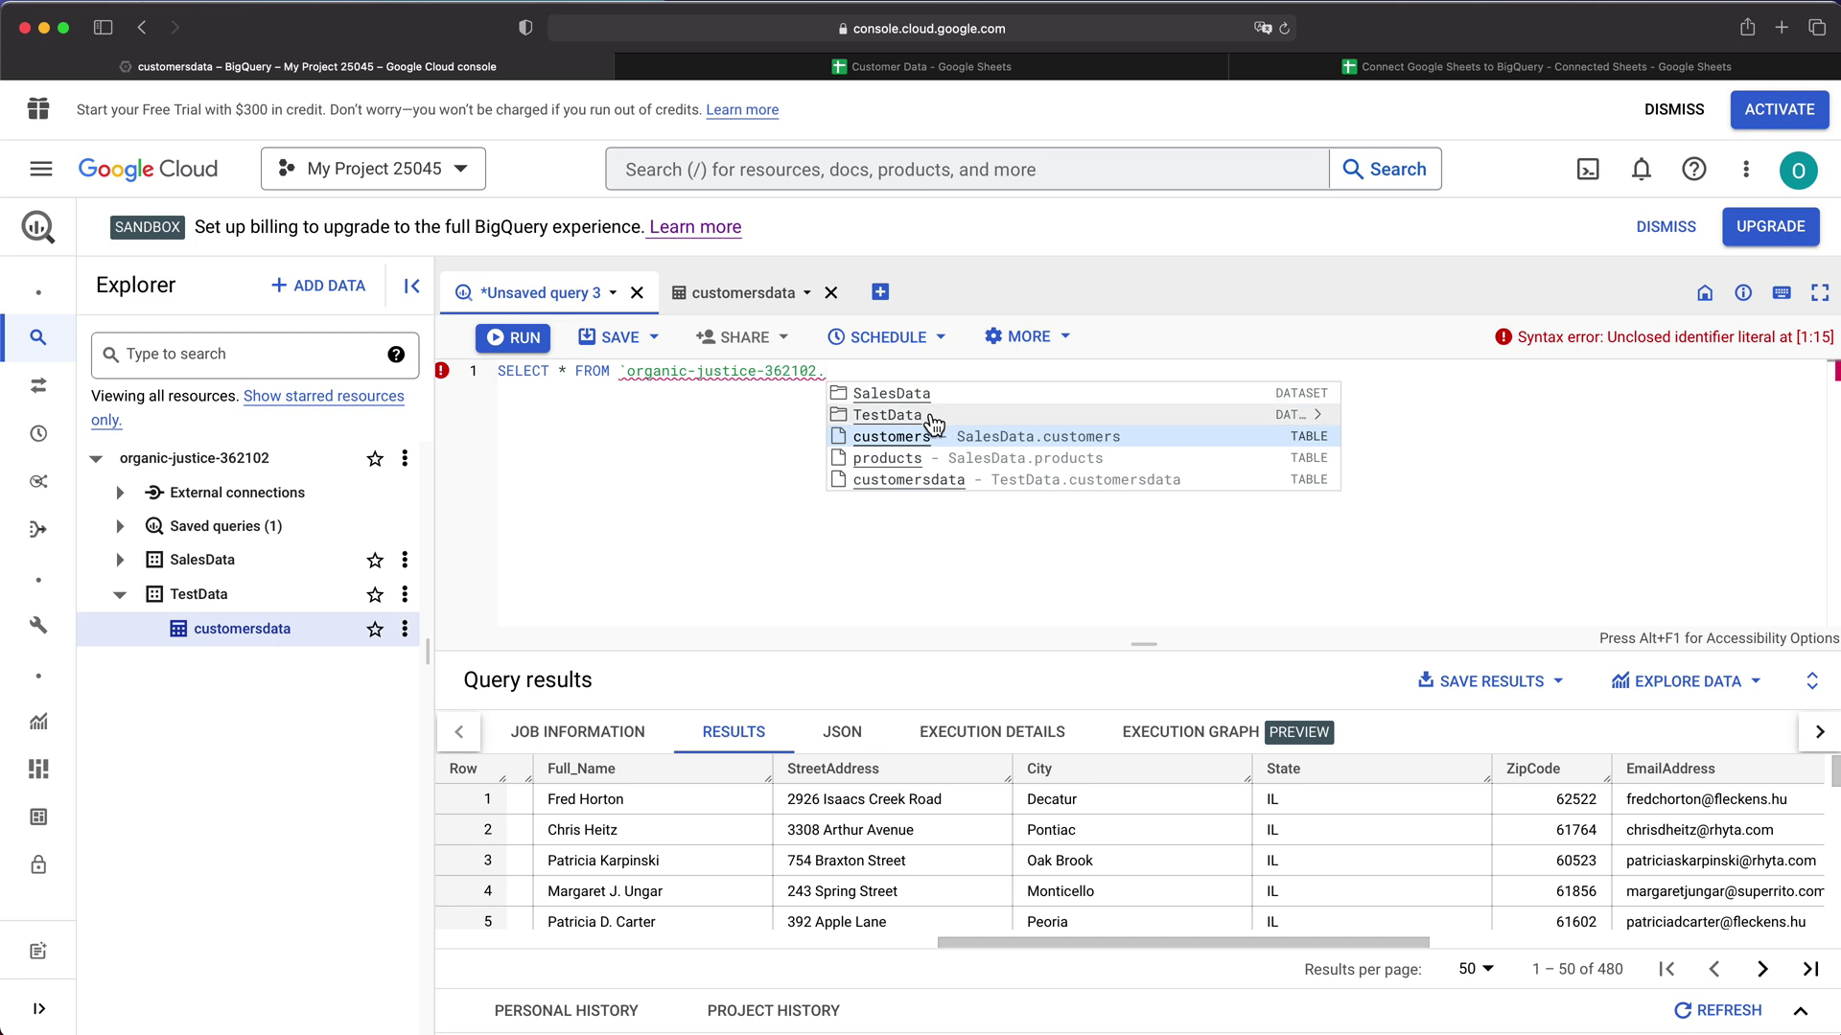
pyautogui.click(913, 420)
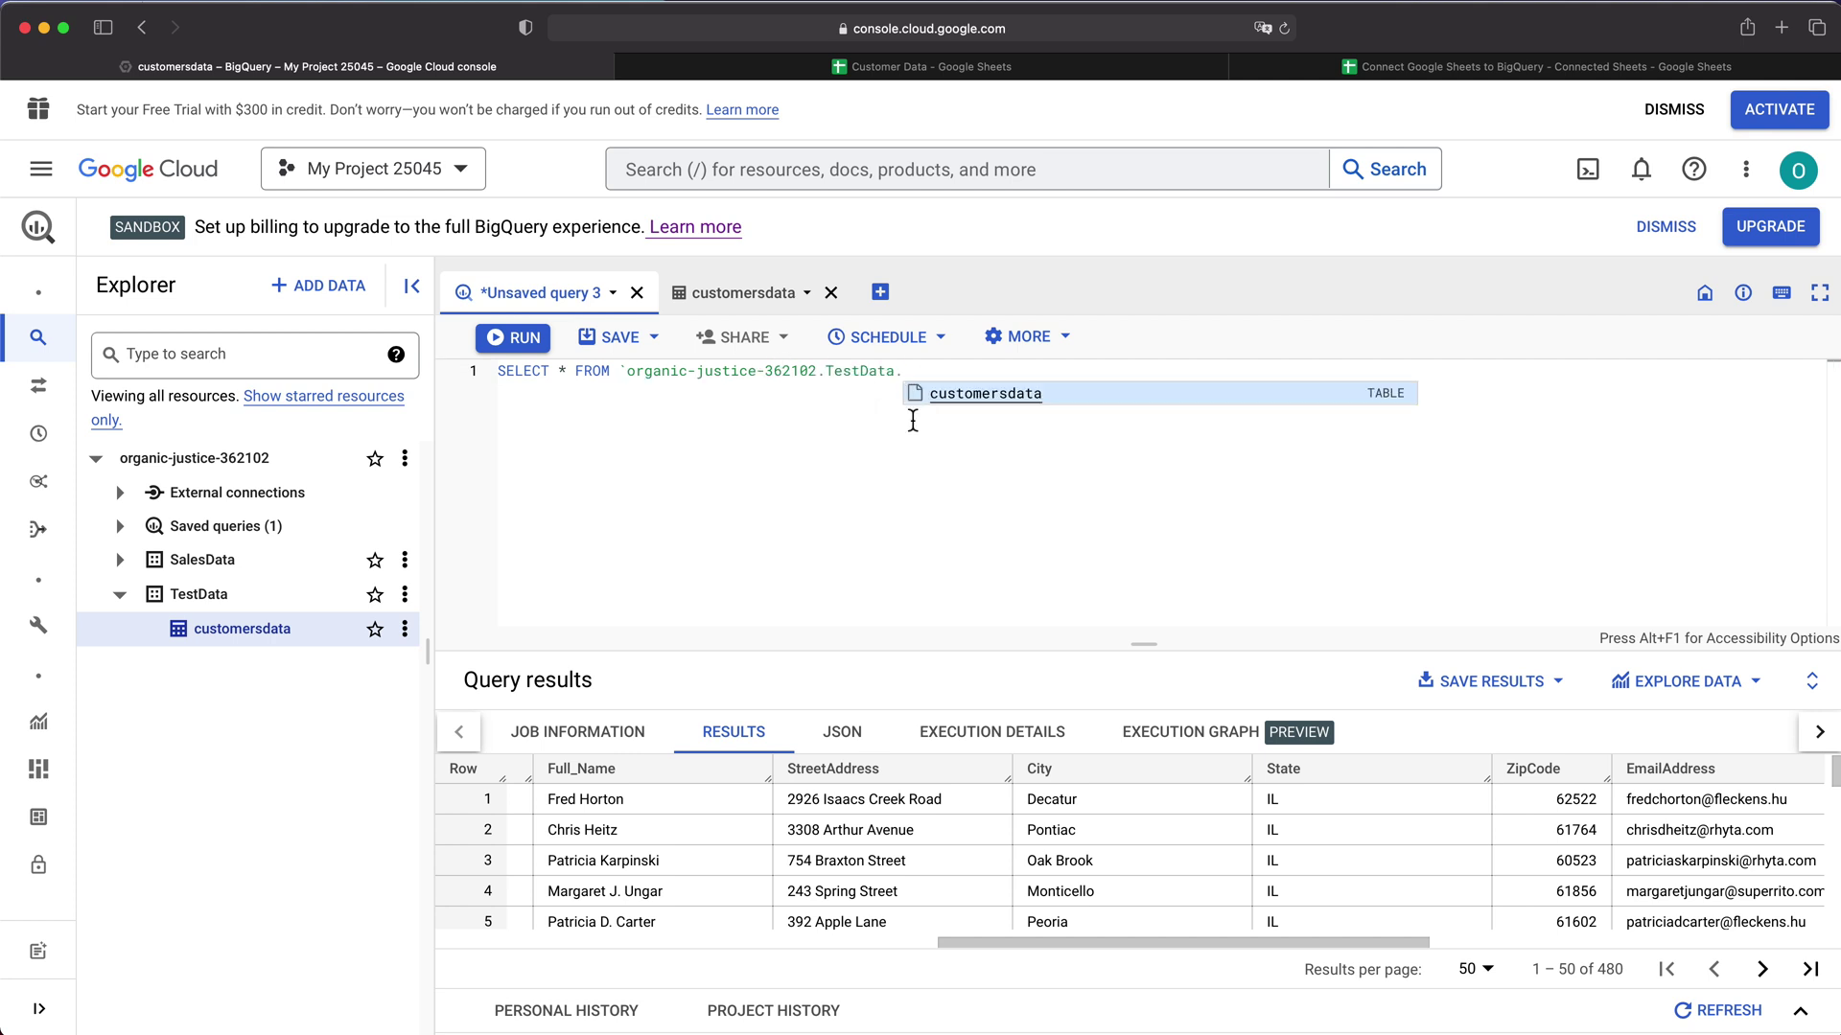
pyautogui.click(1015, 400)
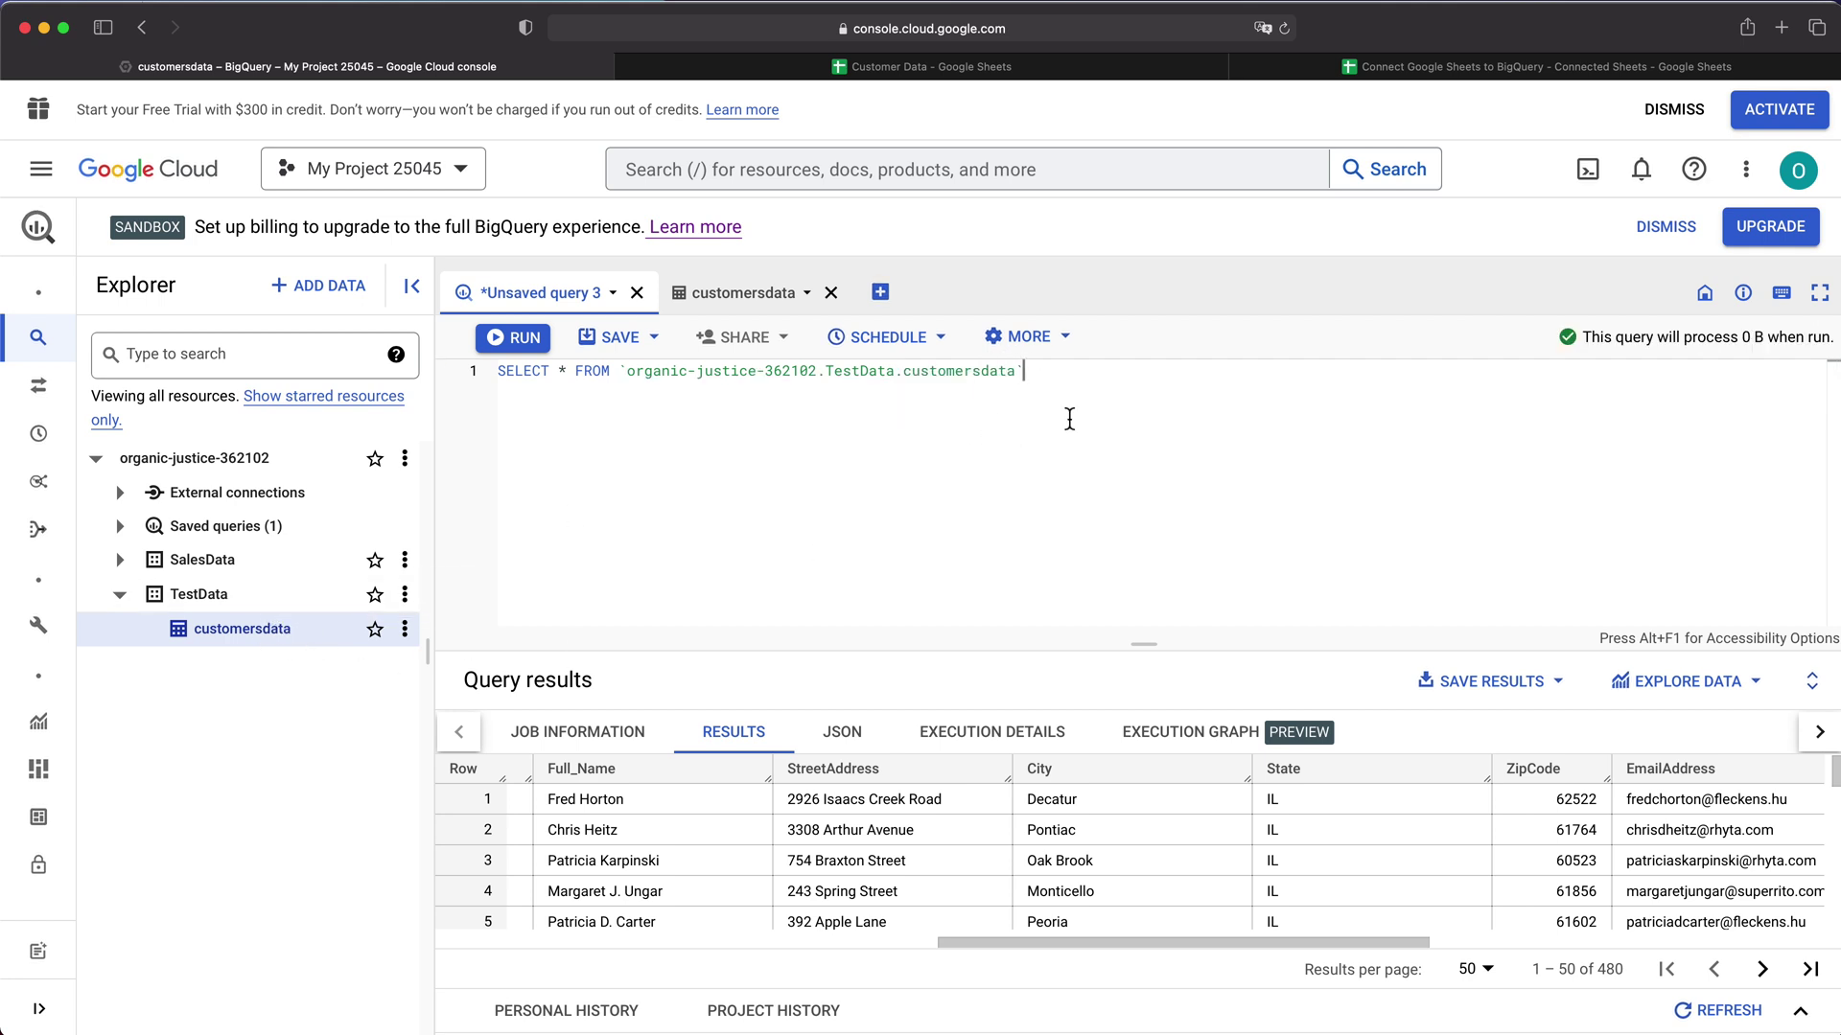
pyautogui.write(';')
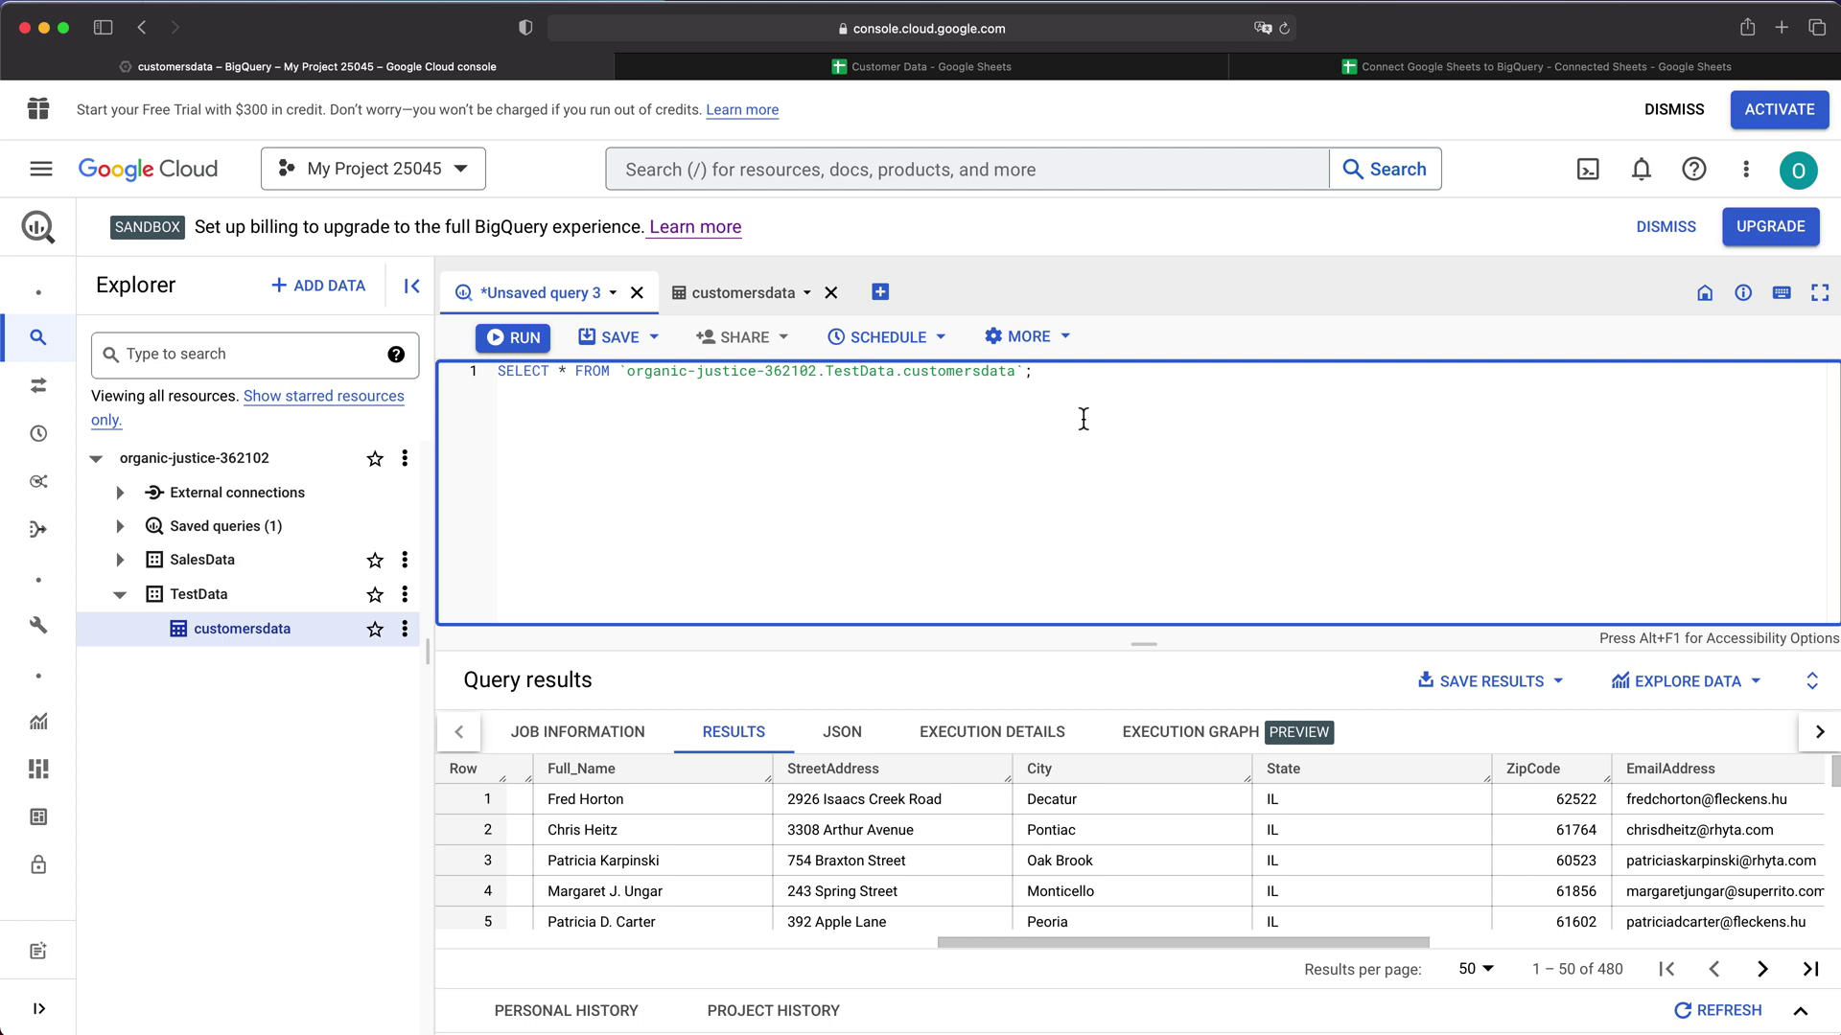
pyautogui.click(508, 339)
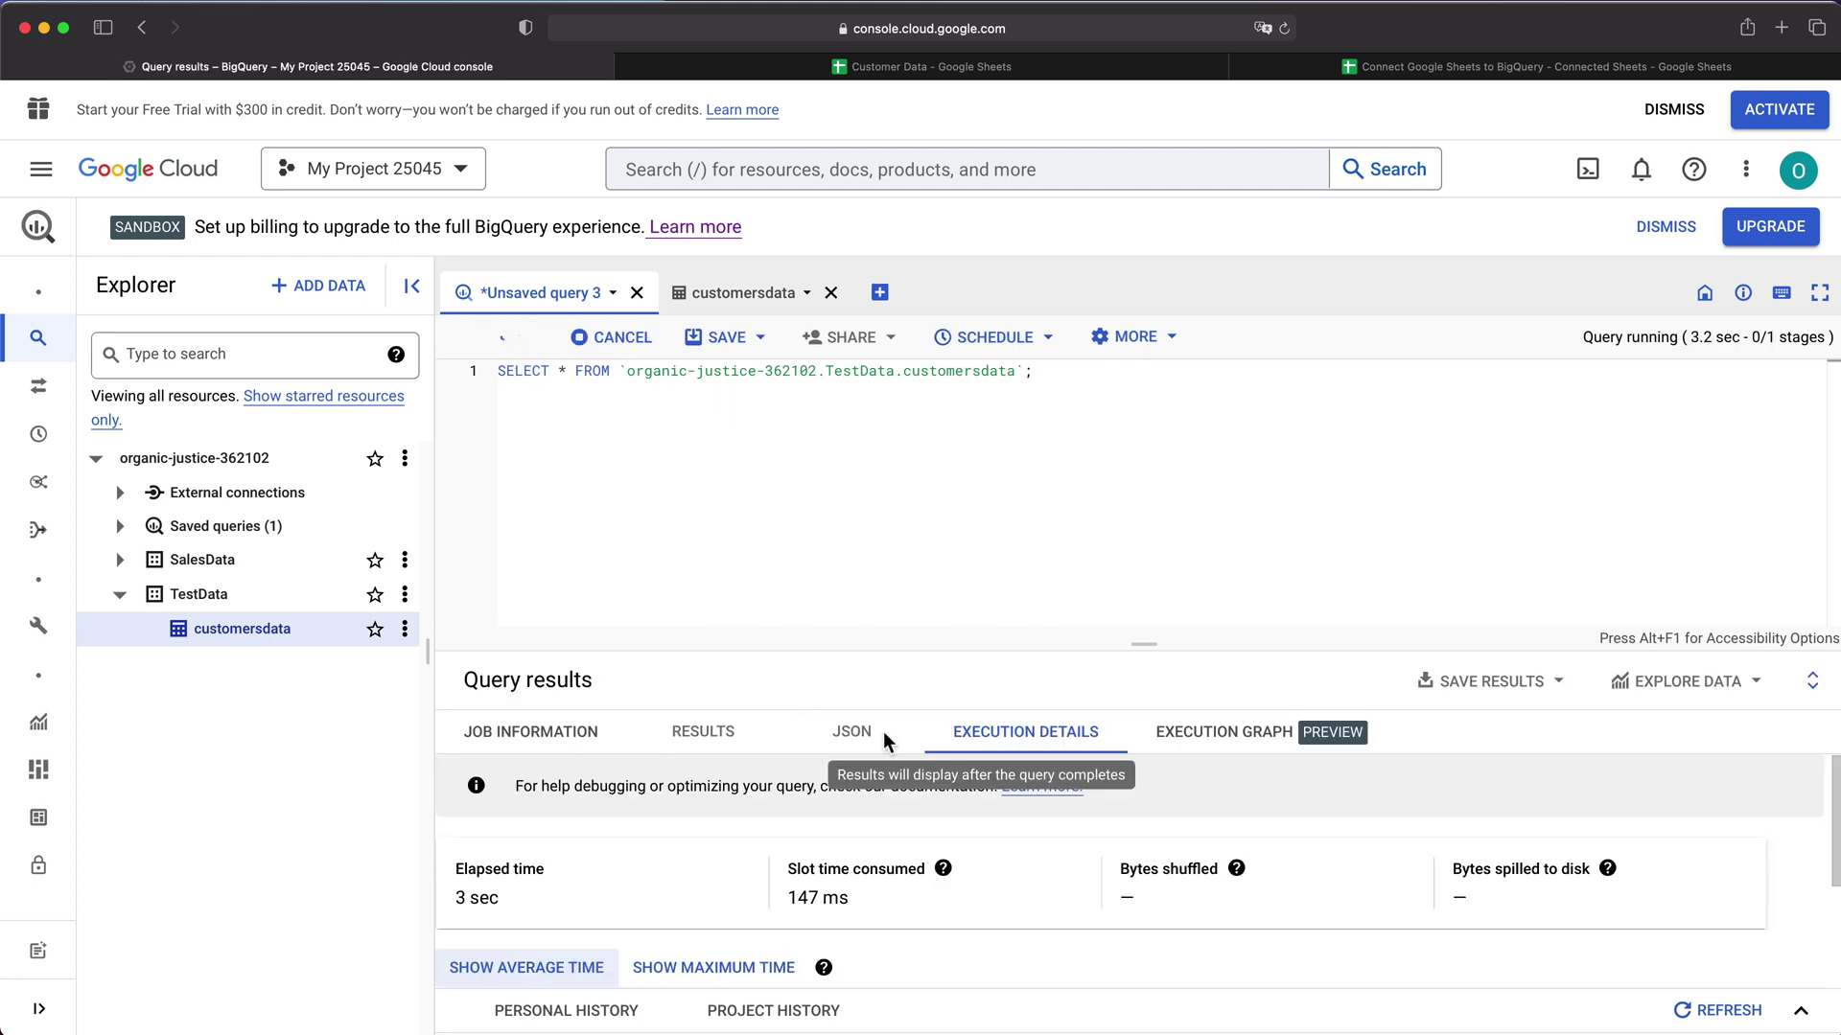
# Enlarge the query results area and compare the returned rows with those in the Customer Data spreadsheet.
pyautogui.moveTo(922, 644); pyautogui.dragTo(920, 550)
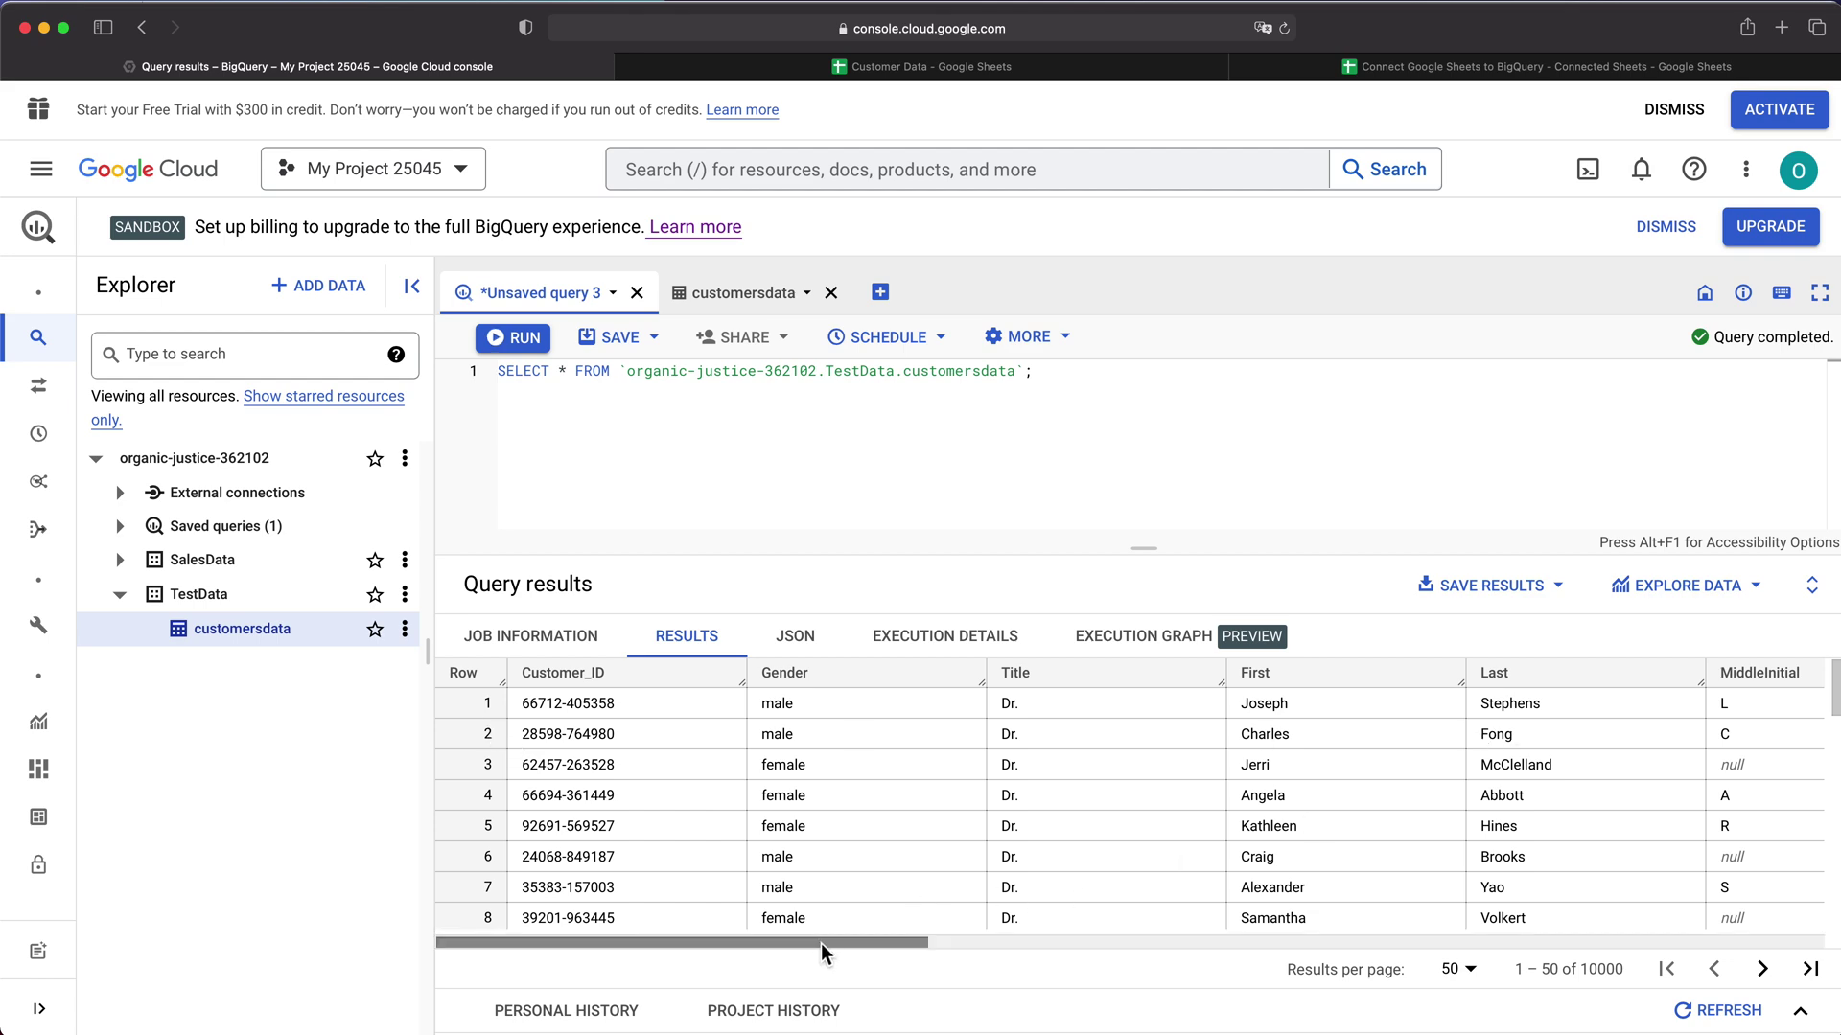
pyautogui.moveTo(820, 944); pyautogui.dragTo(629, 957)
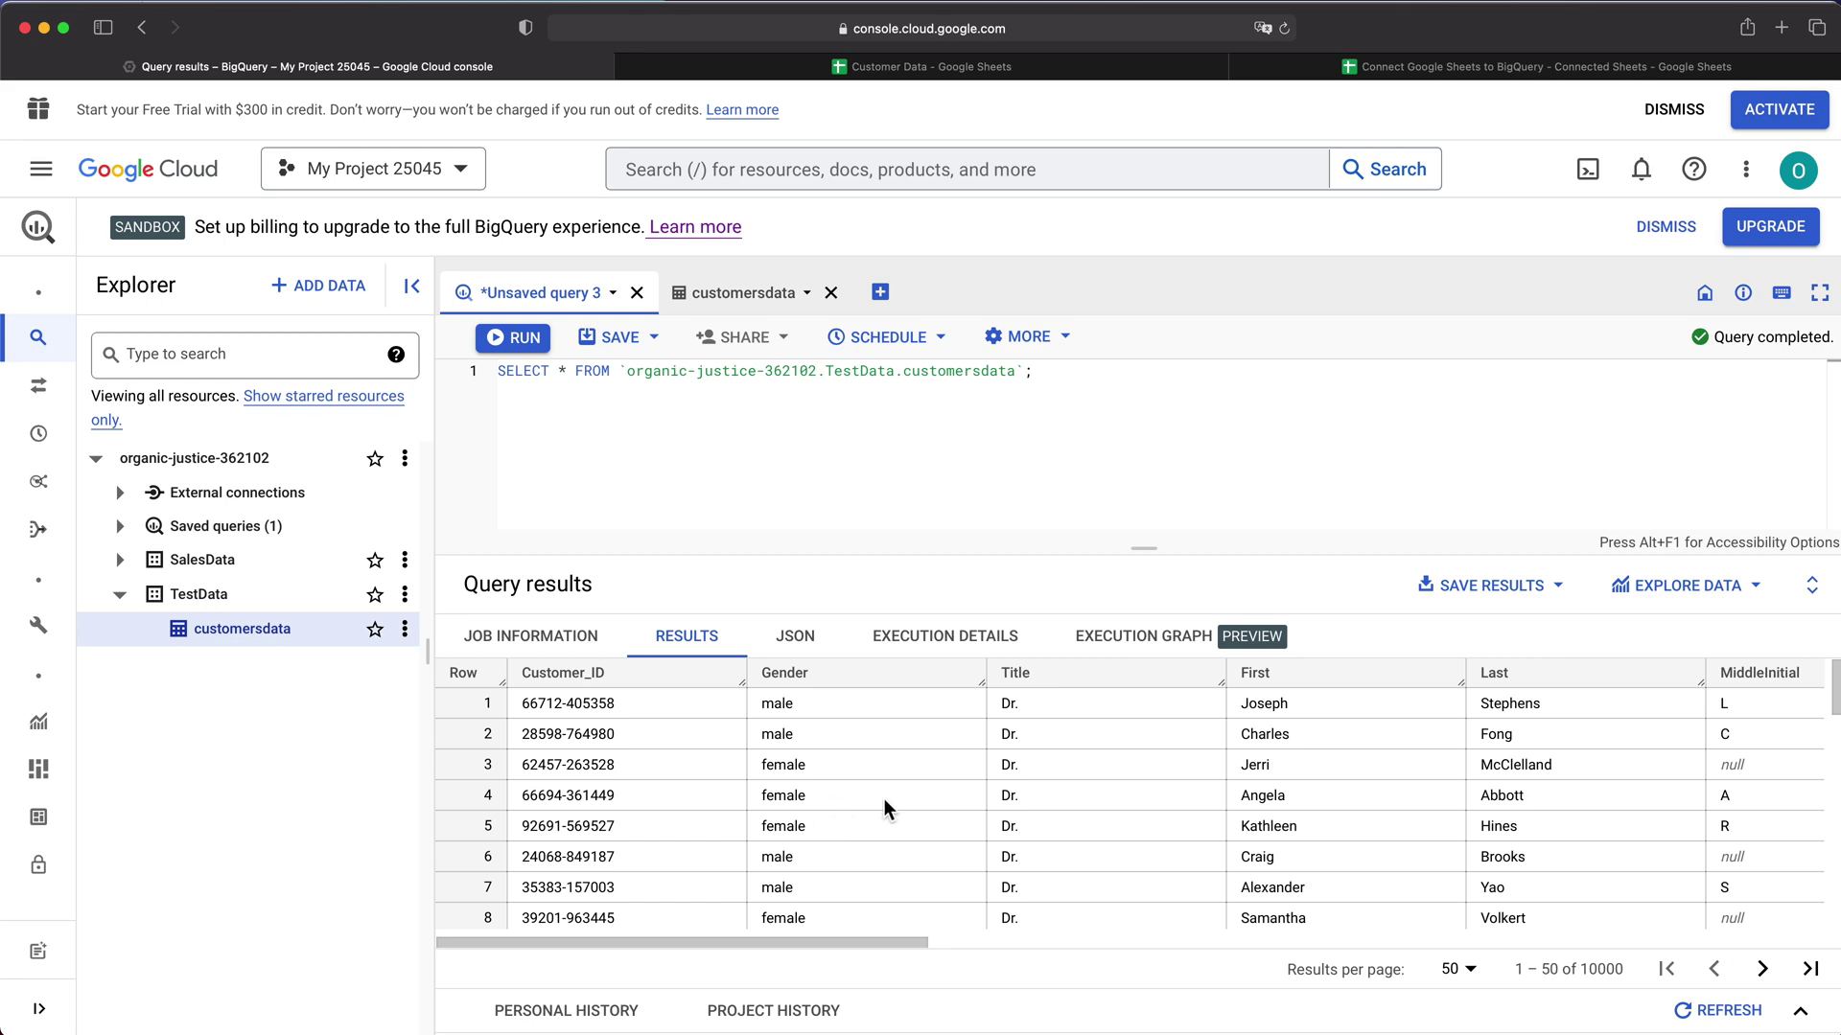
pyautogui.click(934, 69)
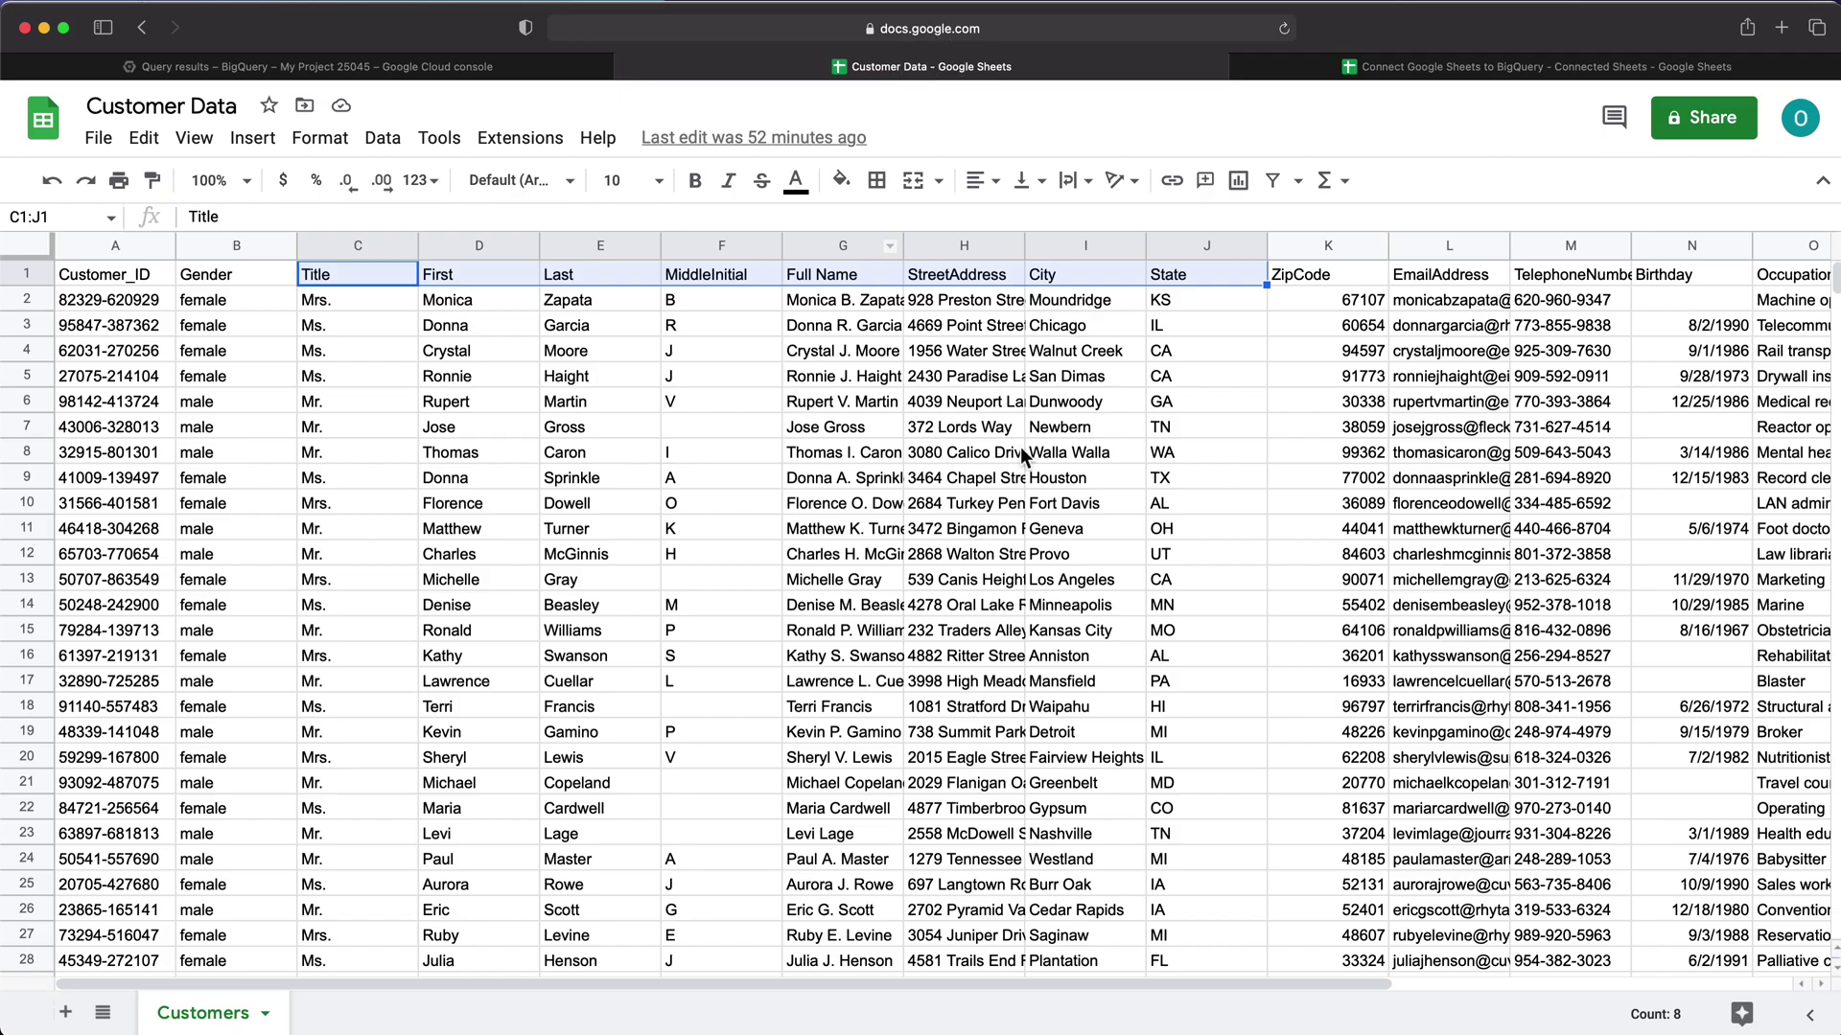
pyautogui.click(479, 71)
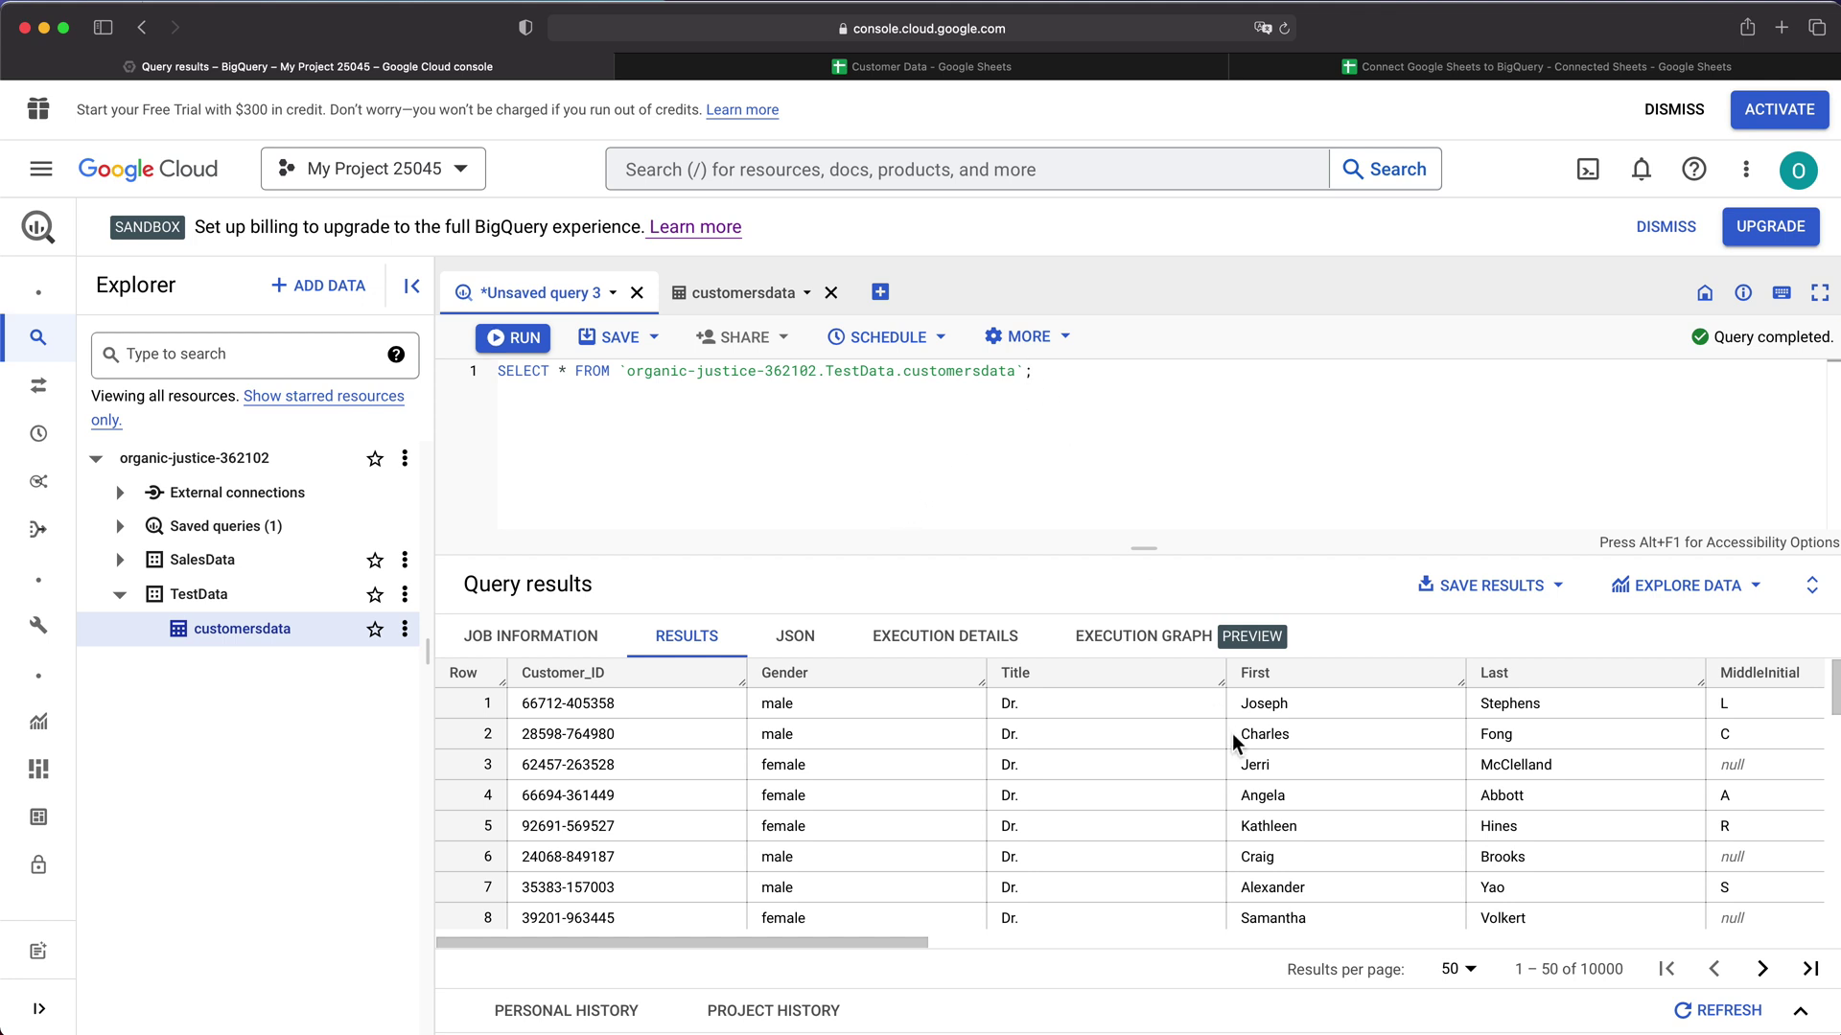
# Add ORDER BY First before the semicolon of the customersdata query and run it.
pyautogui.click(1024, 373)
pyautogui.write('ORDER BY')
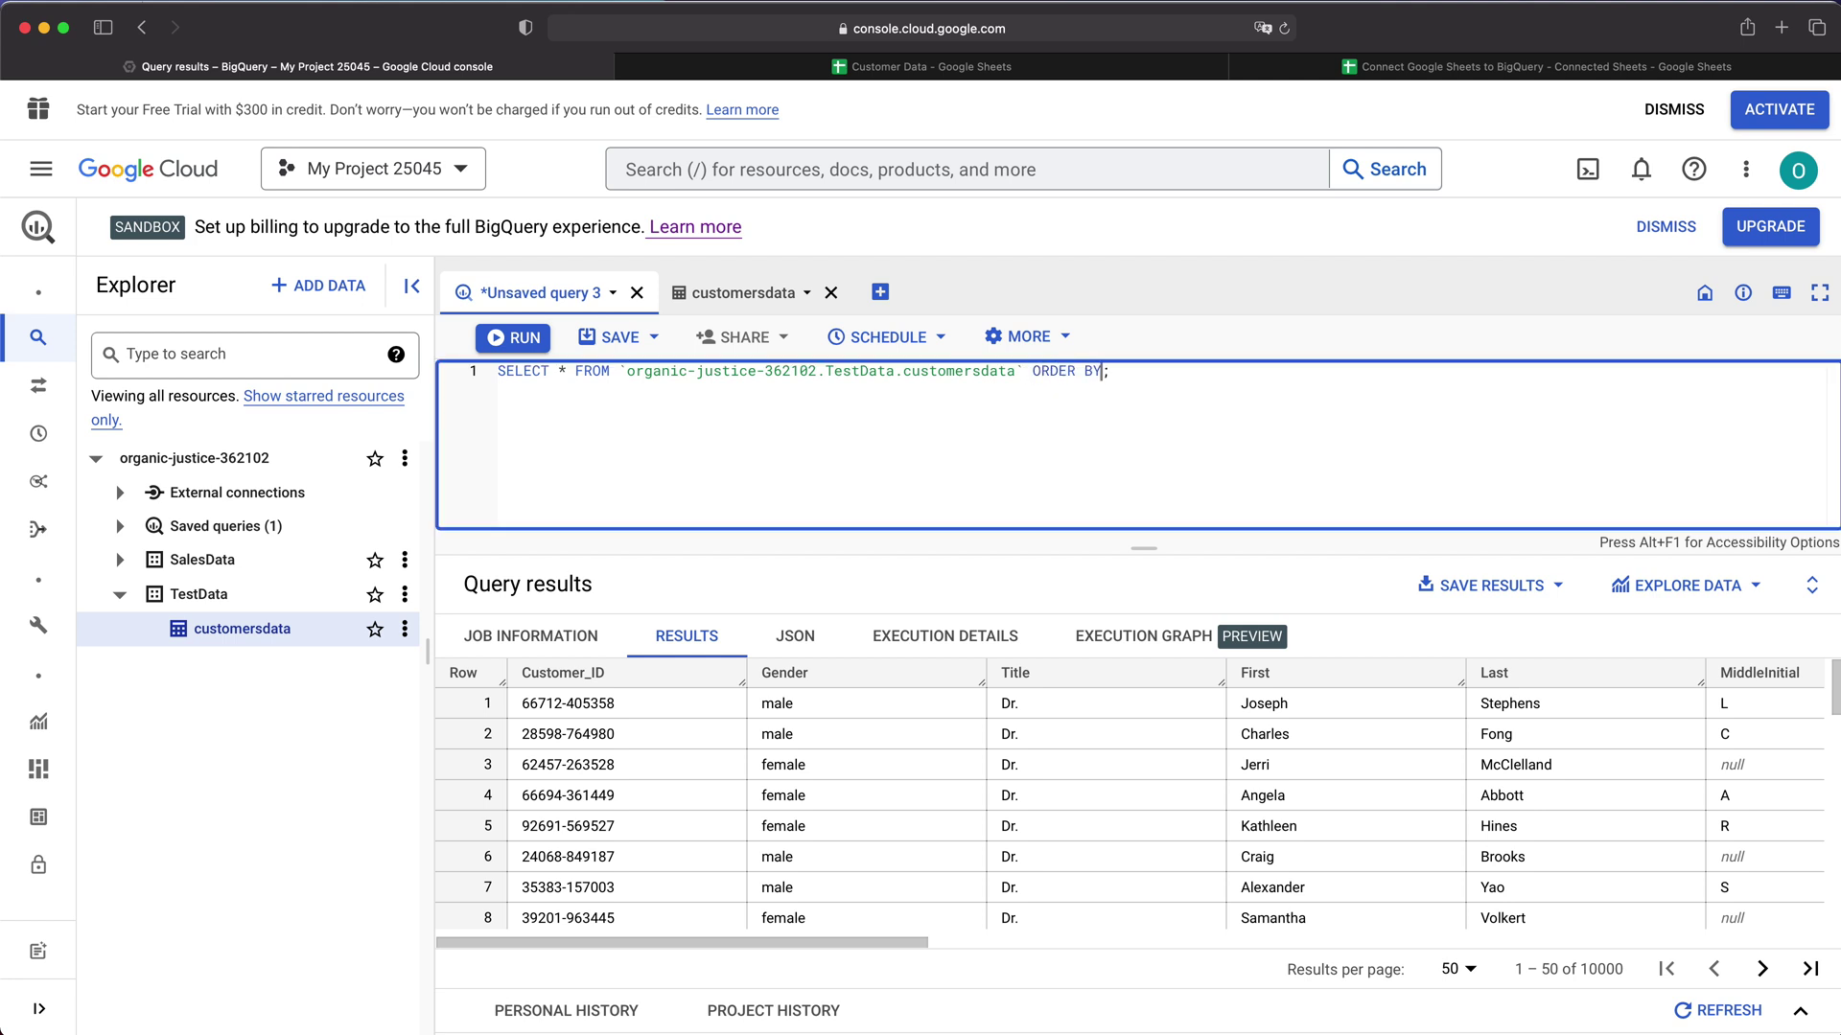
pyautogui.write(' First')
pyautogui.click(1189, 374)
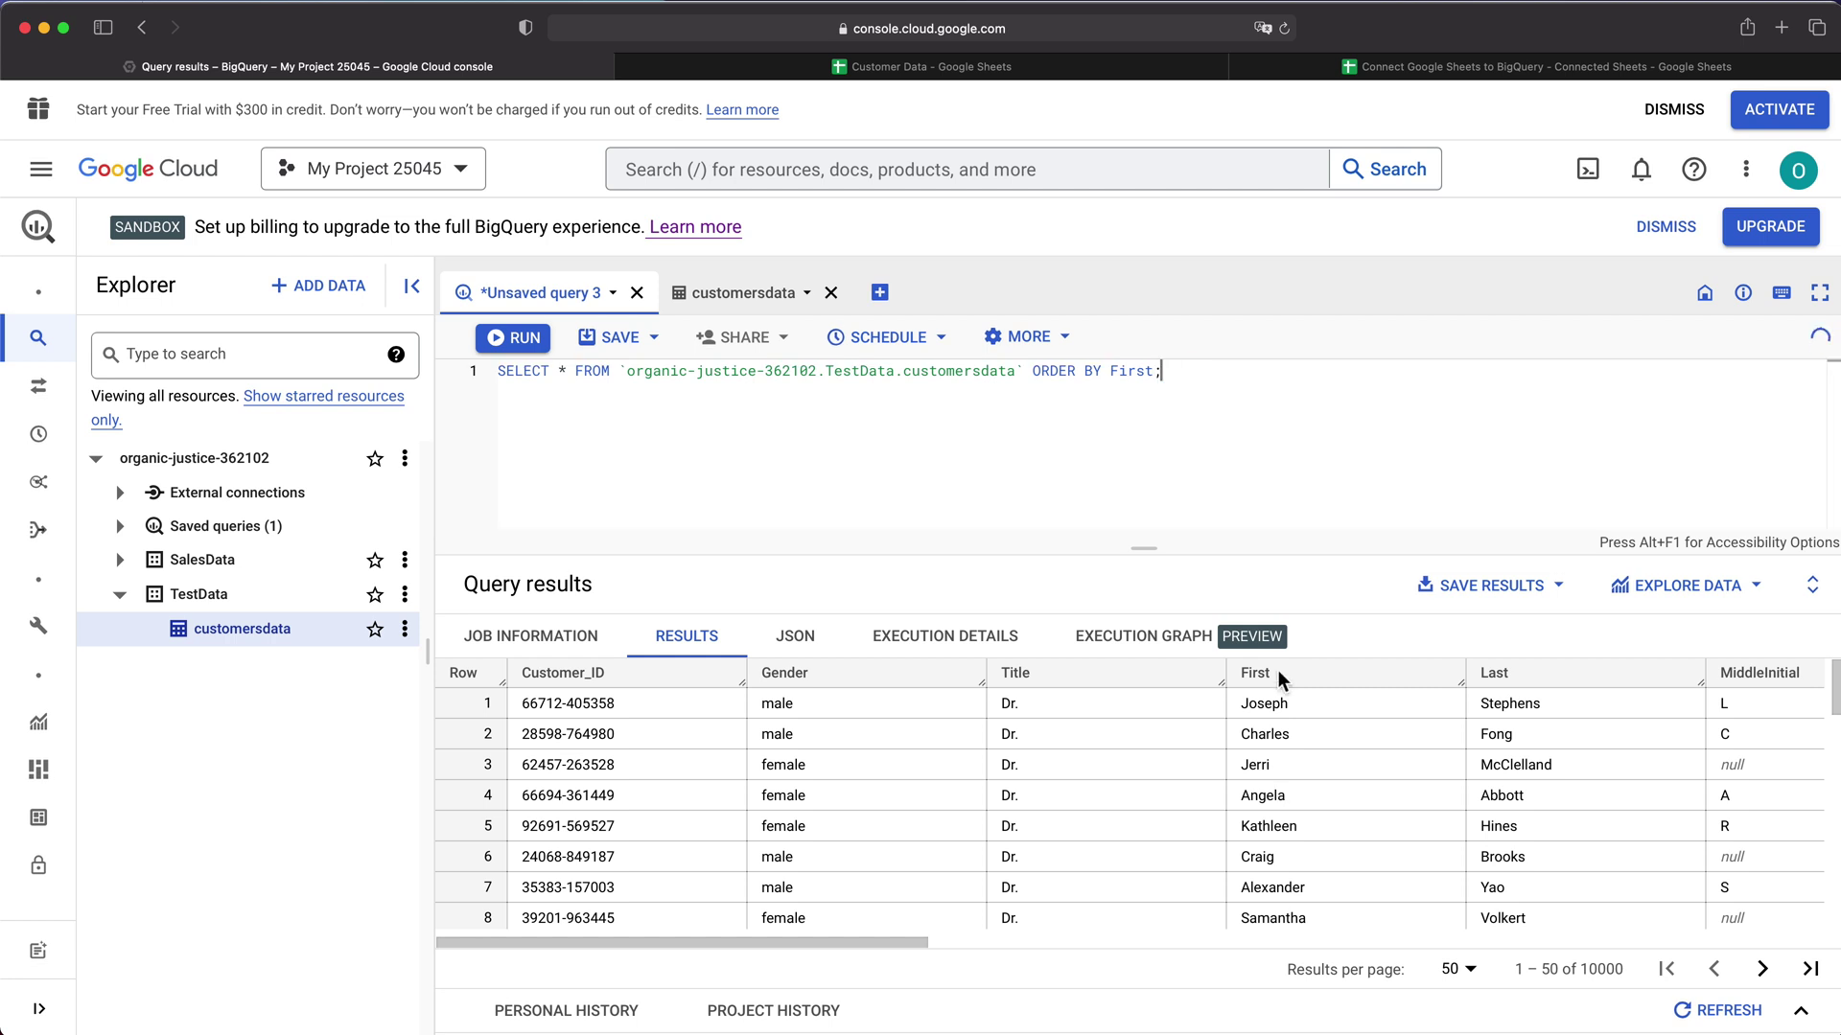
pyautogui.click(533, 349)
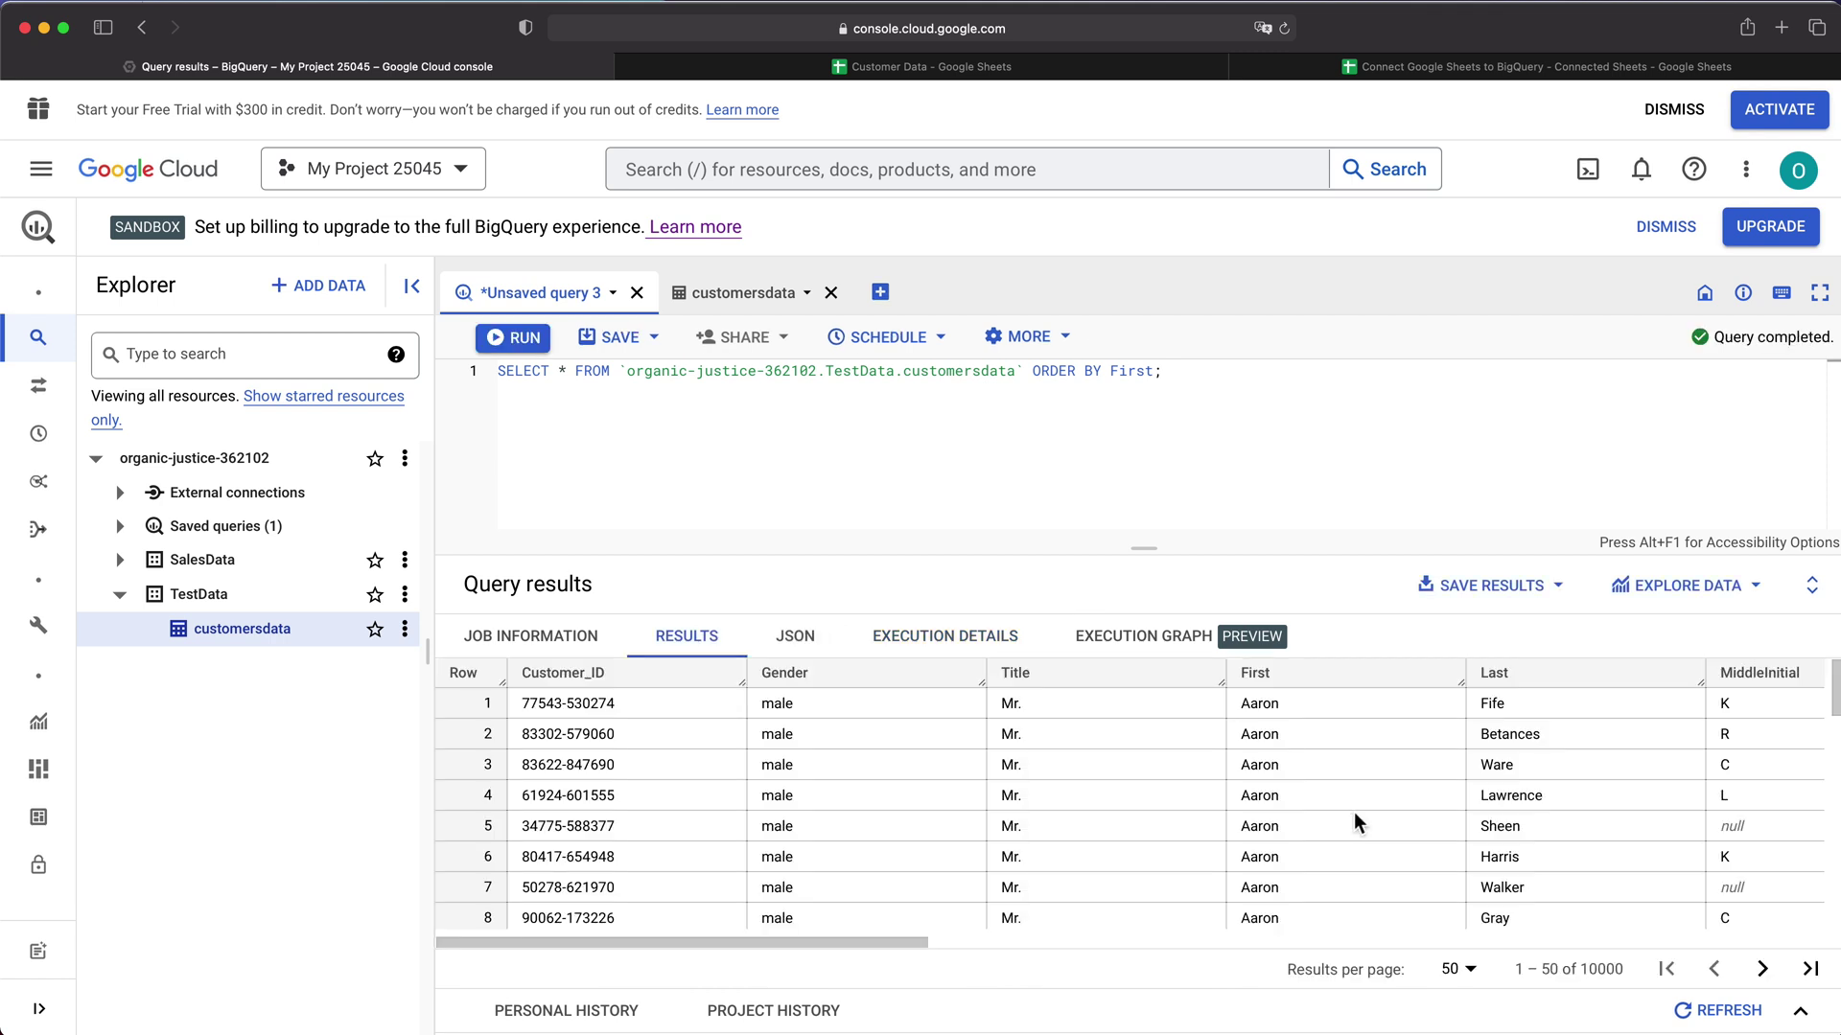
# Copy the first name from the first result row and search for it in the Customer Data spreadsheet.
pyautogui.doubleClick(1258, 707)
pyautogui.doubleClick(1487, 707)
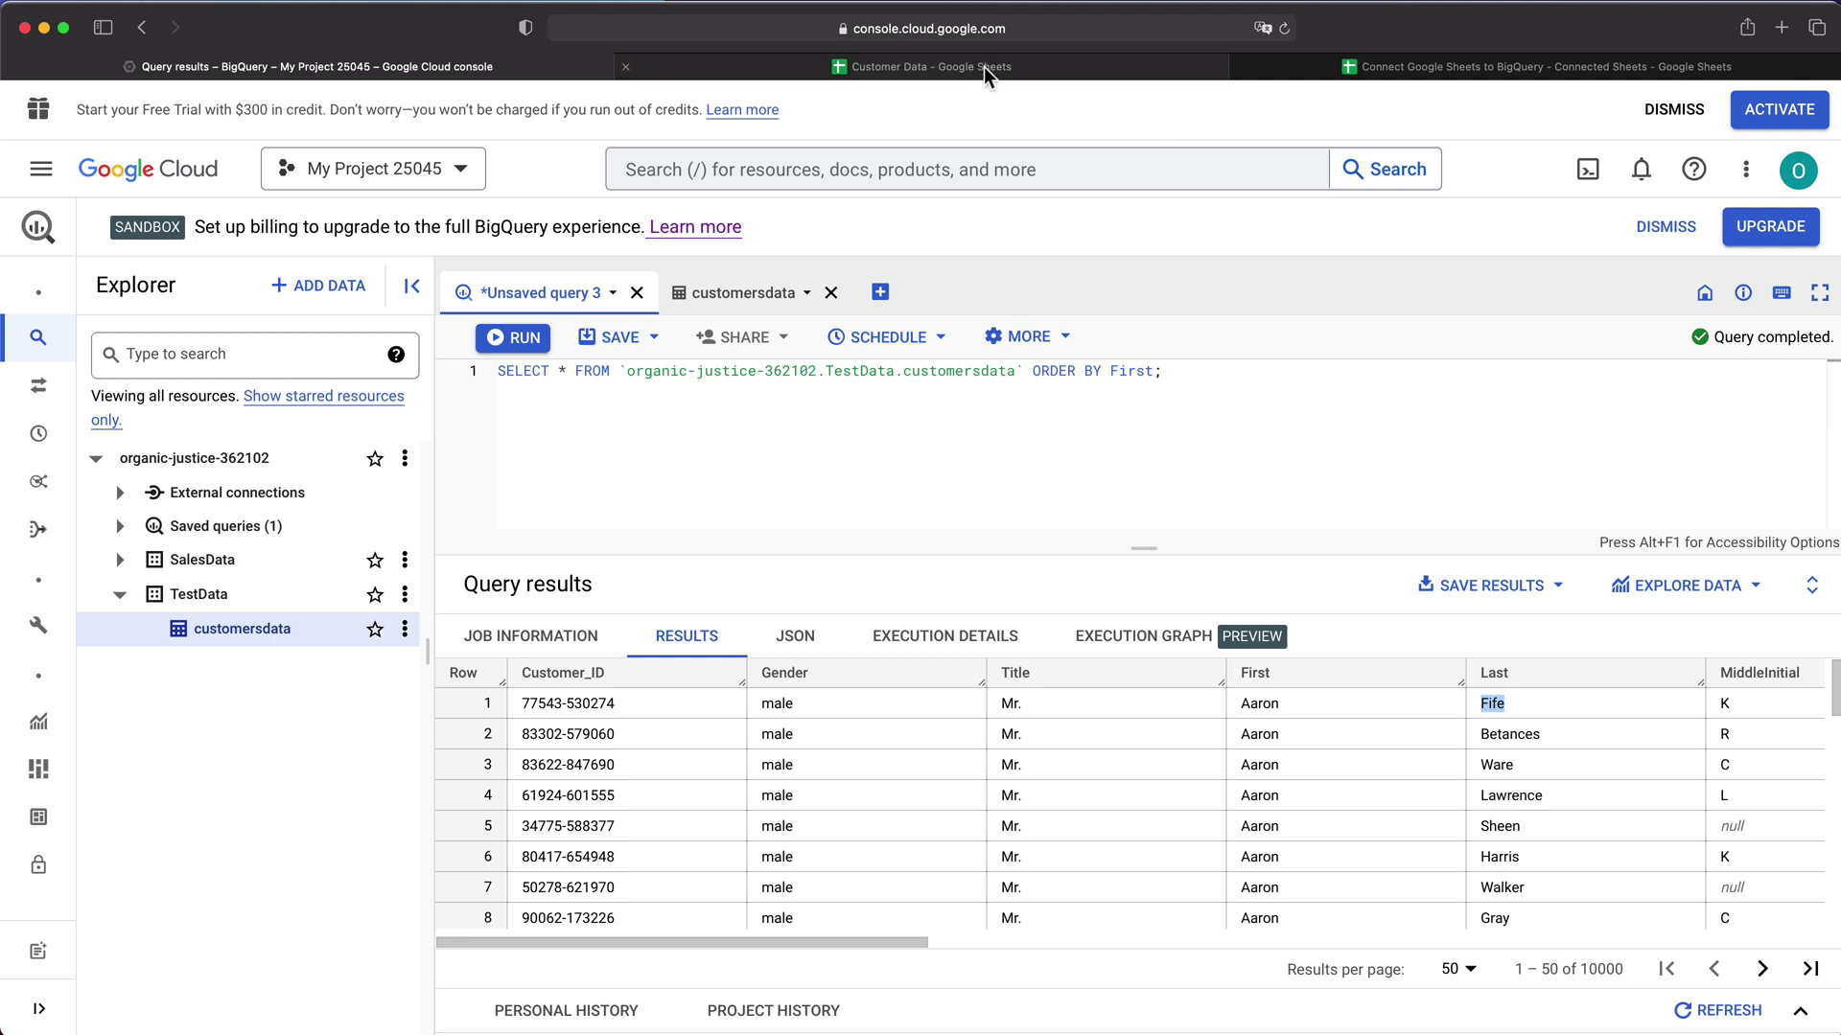
pyautogui.doubleClick(1258, 704)
pyautogui.press('super+c')
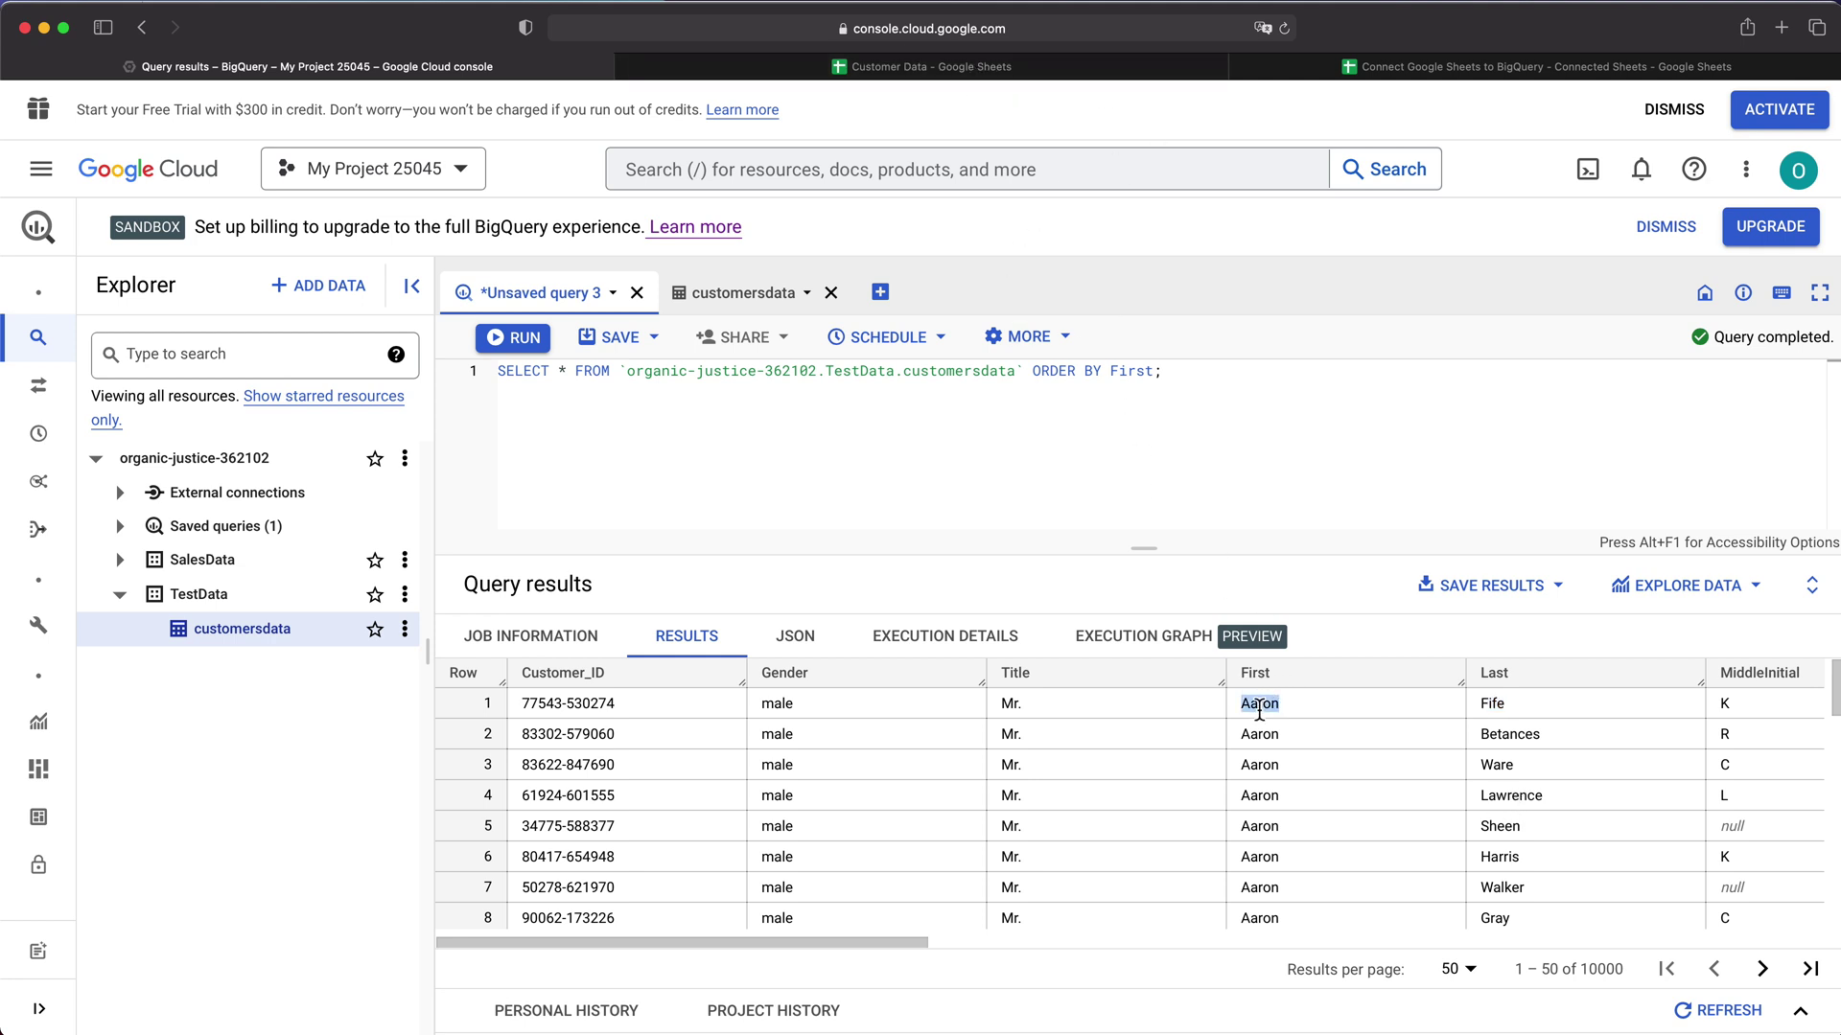
pyautogui.click(918, 64)
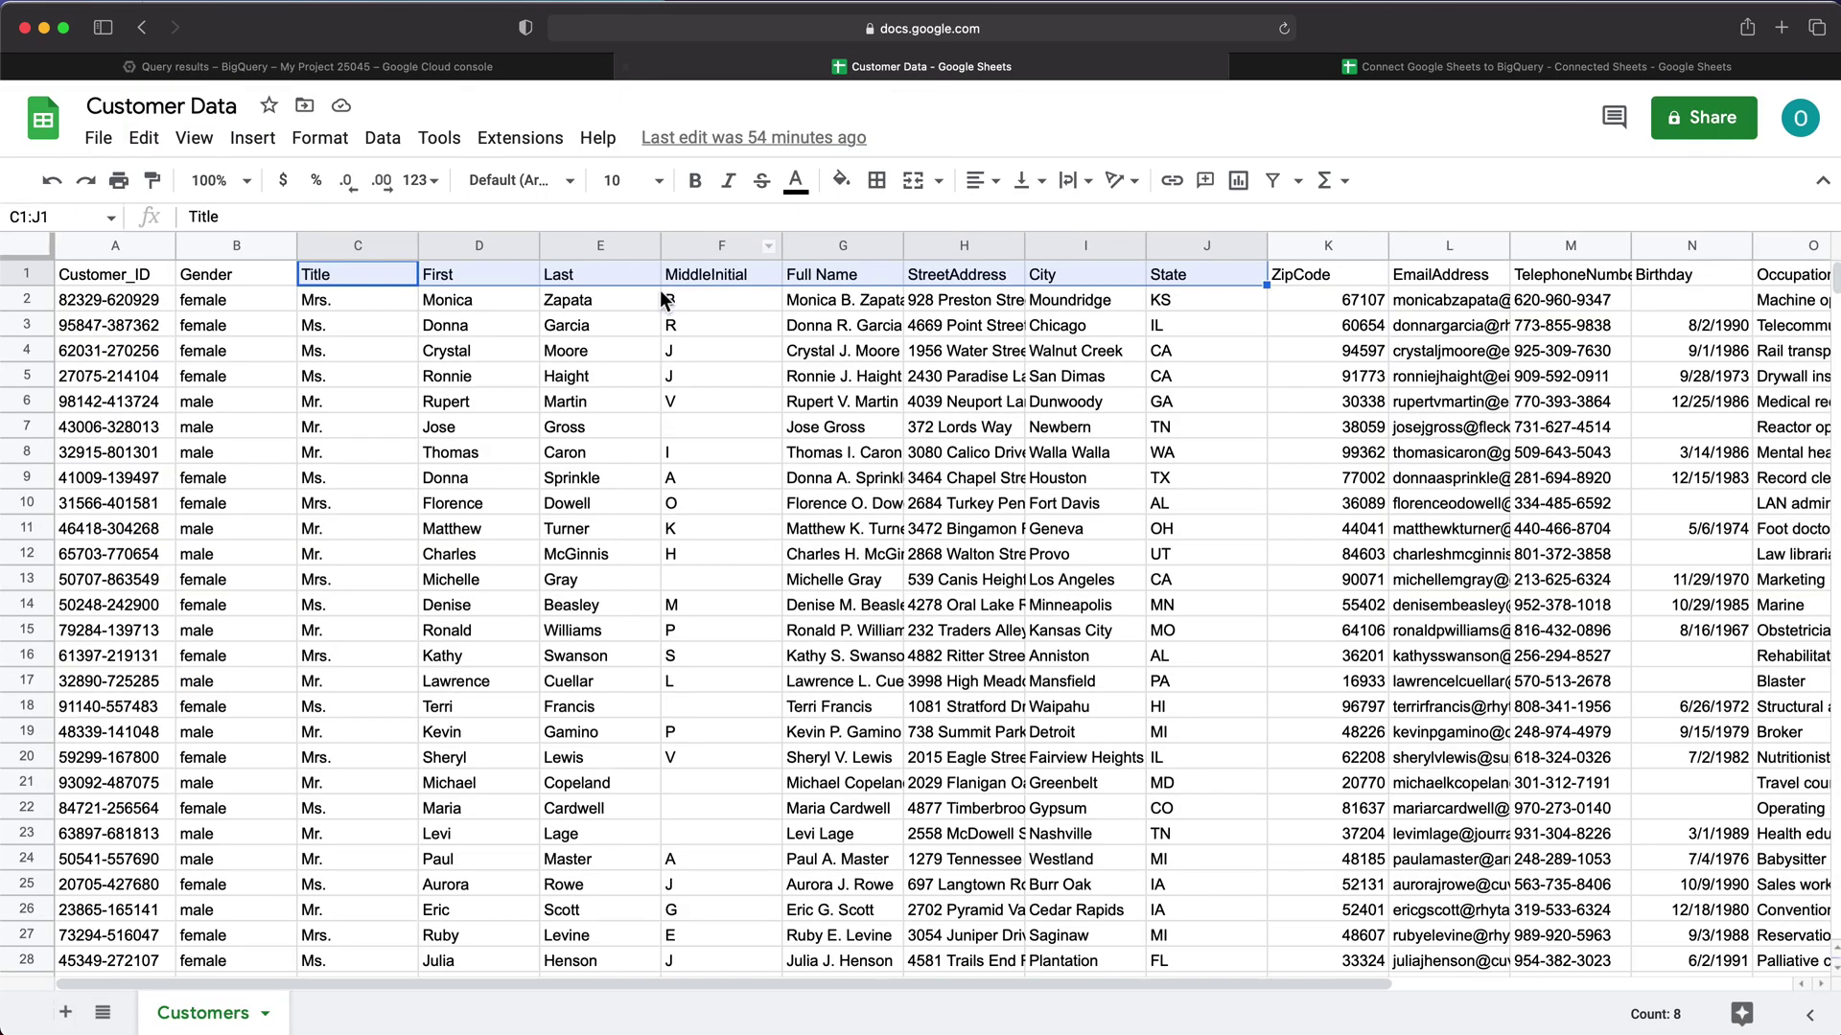
pyautogui.click(602, 326)
pyautogui.press('super+f')
pyautogui.press('super+v')
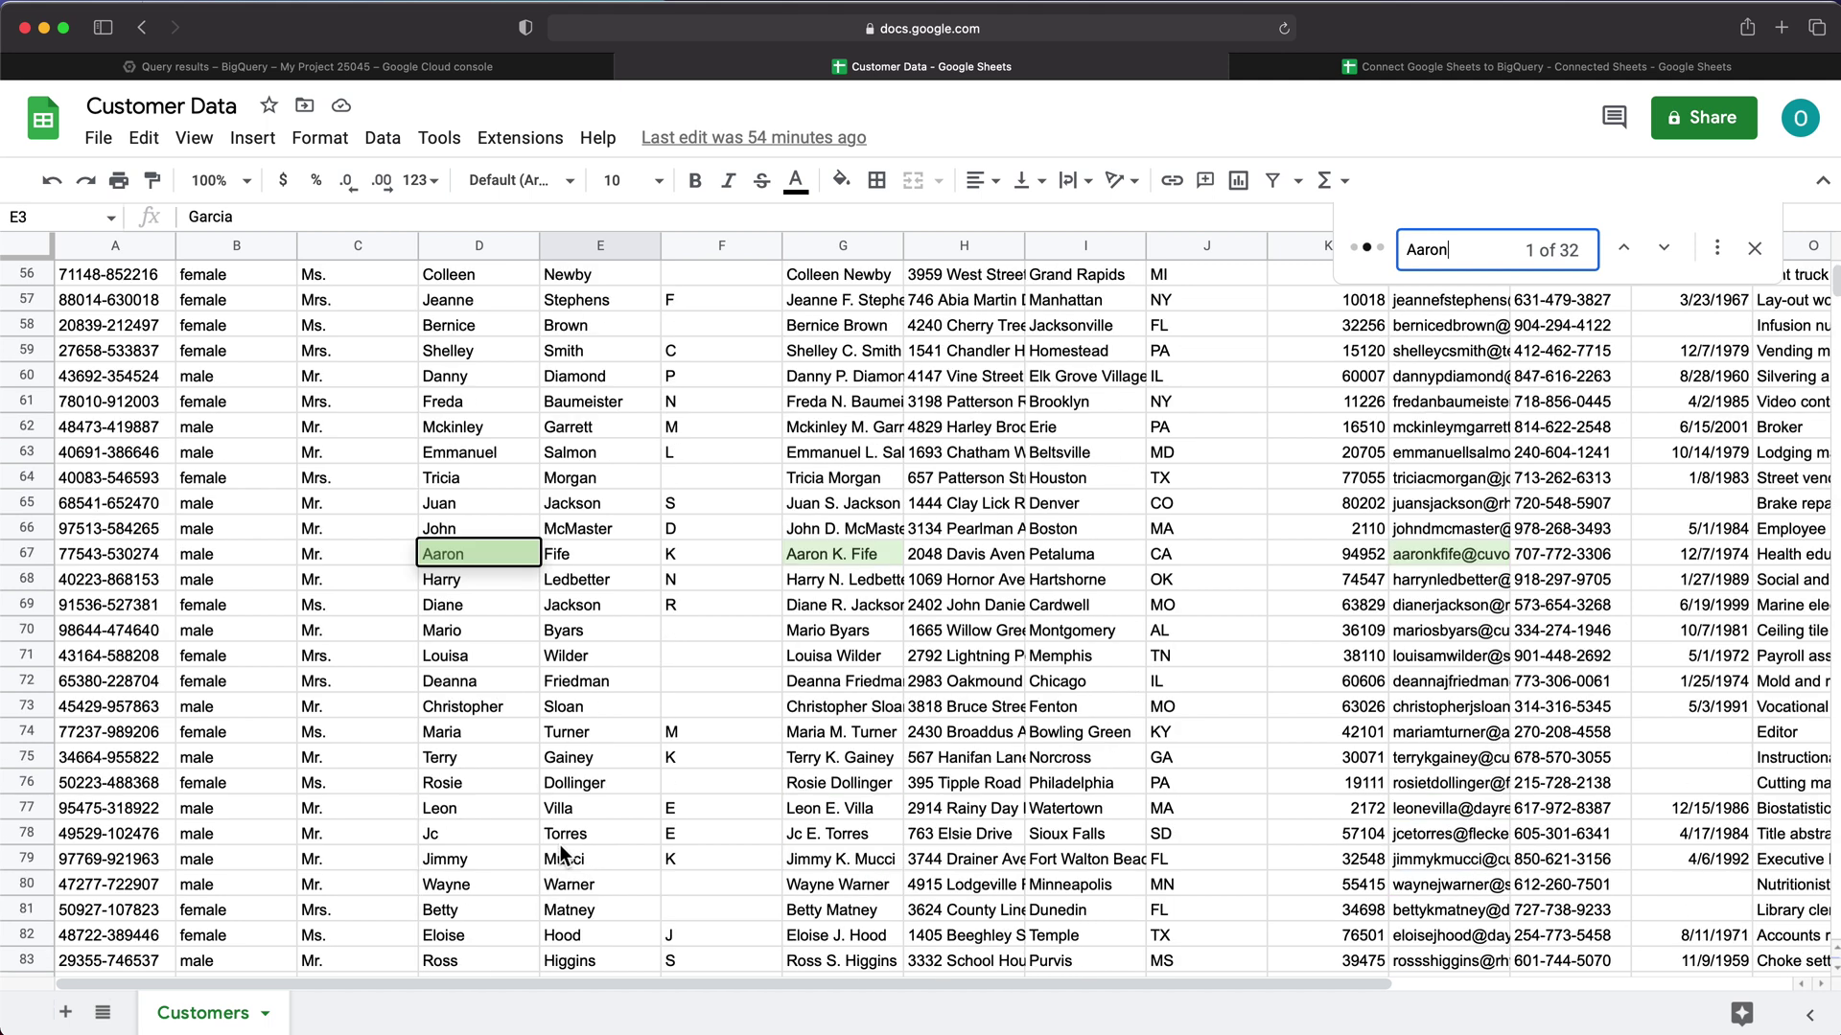
# Append "Something ELse" to the last name in cell E67 and fit column E's width to its contents.
pyautogui.click(601, 529)
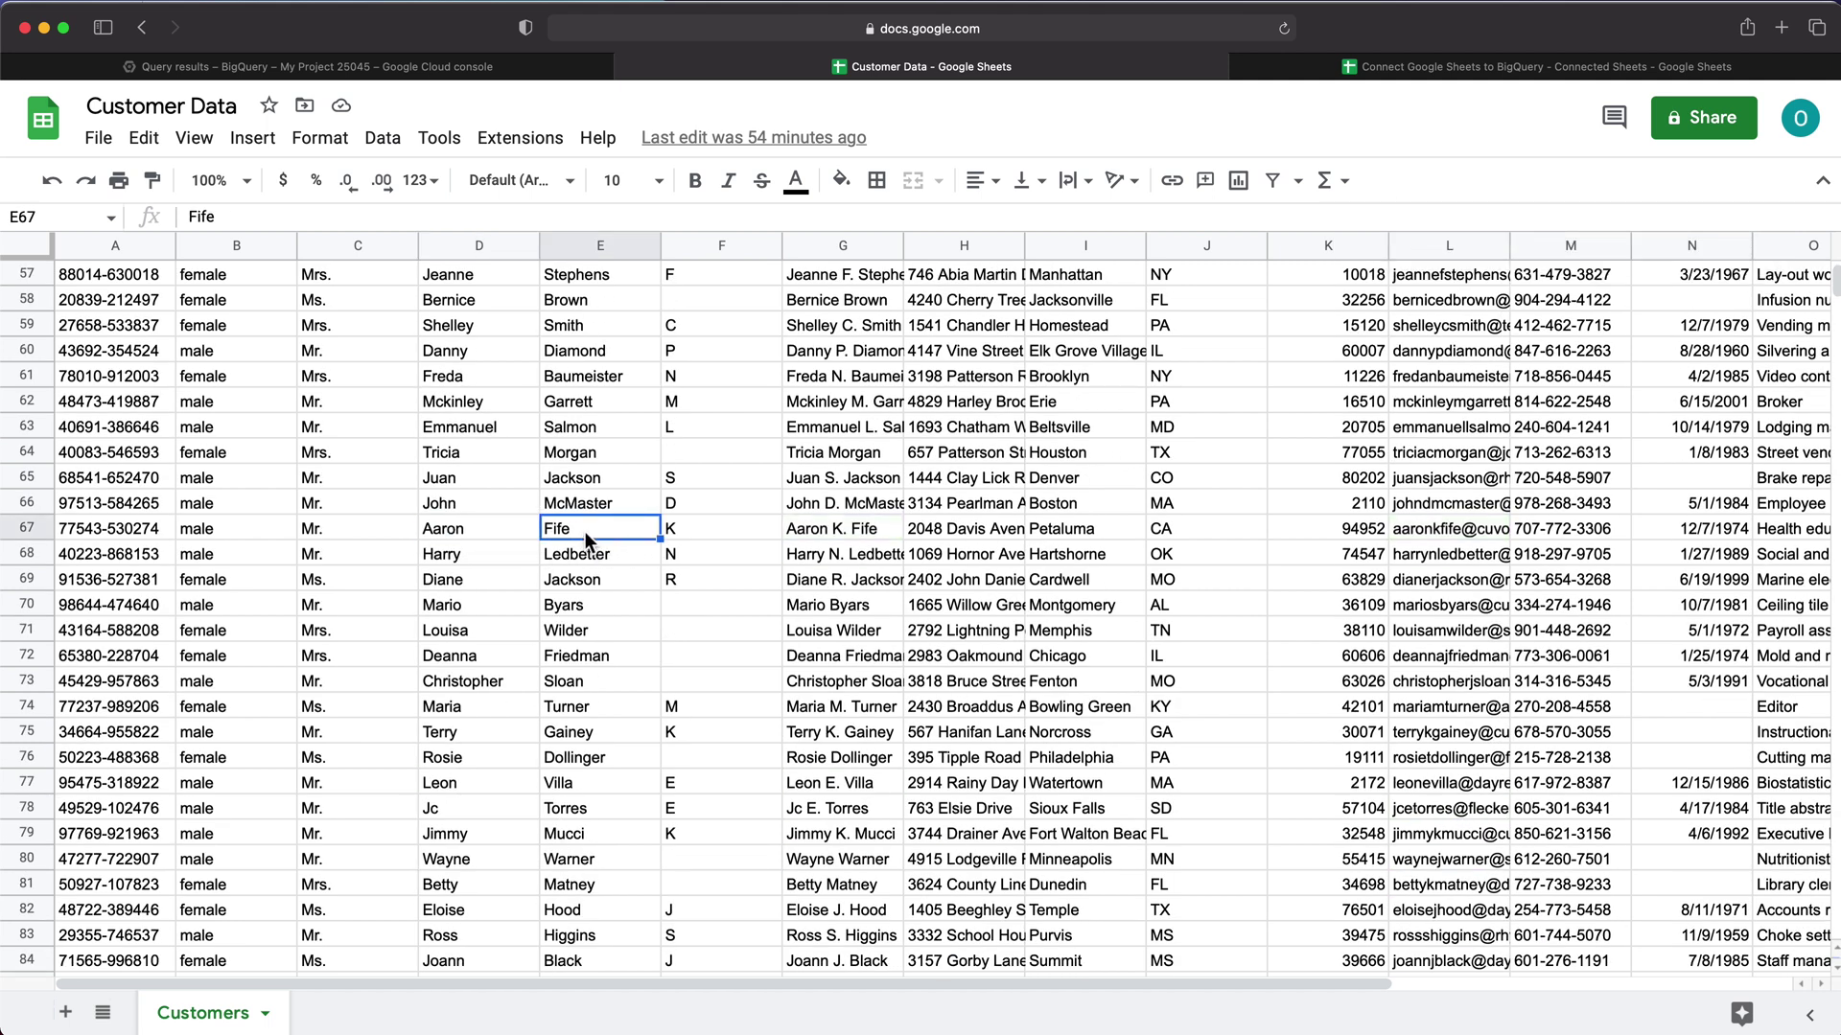
pyautogui.press('Return')
pyautogui.write('Something ELse')
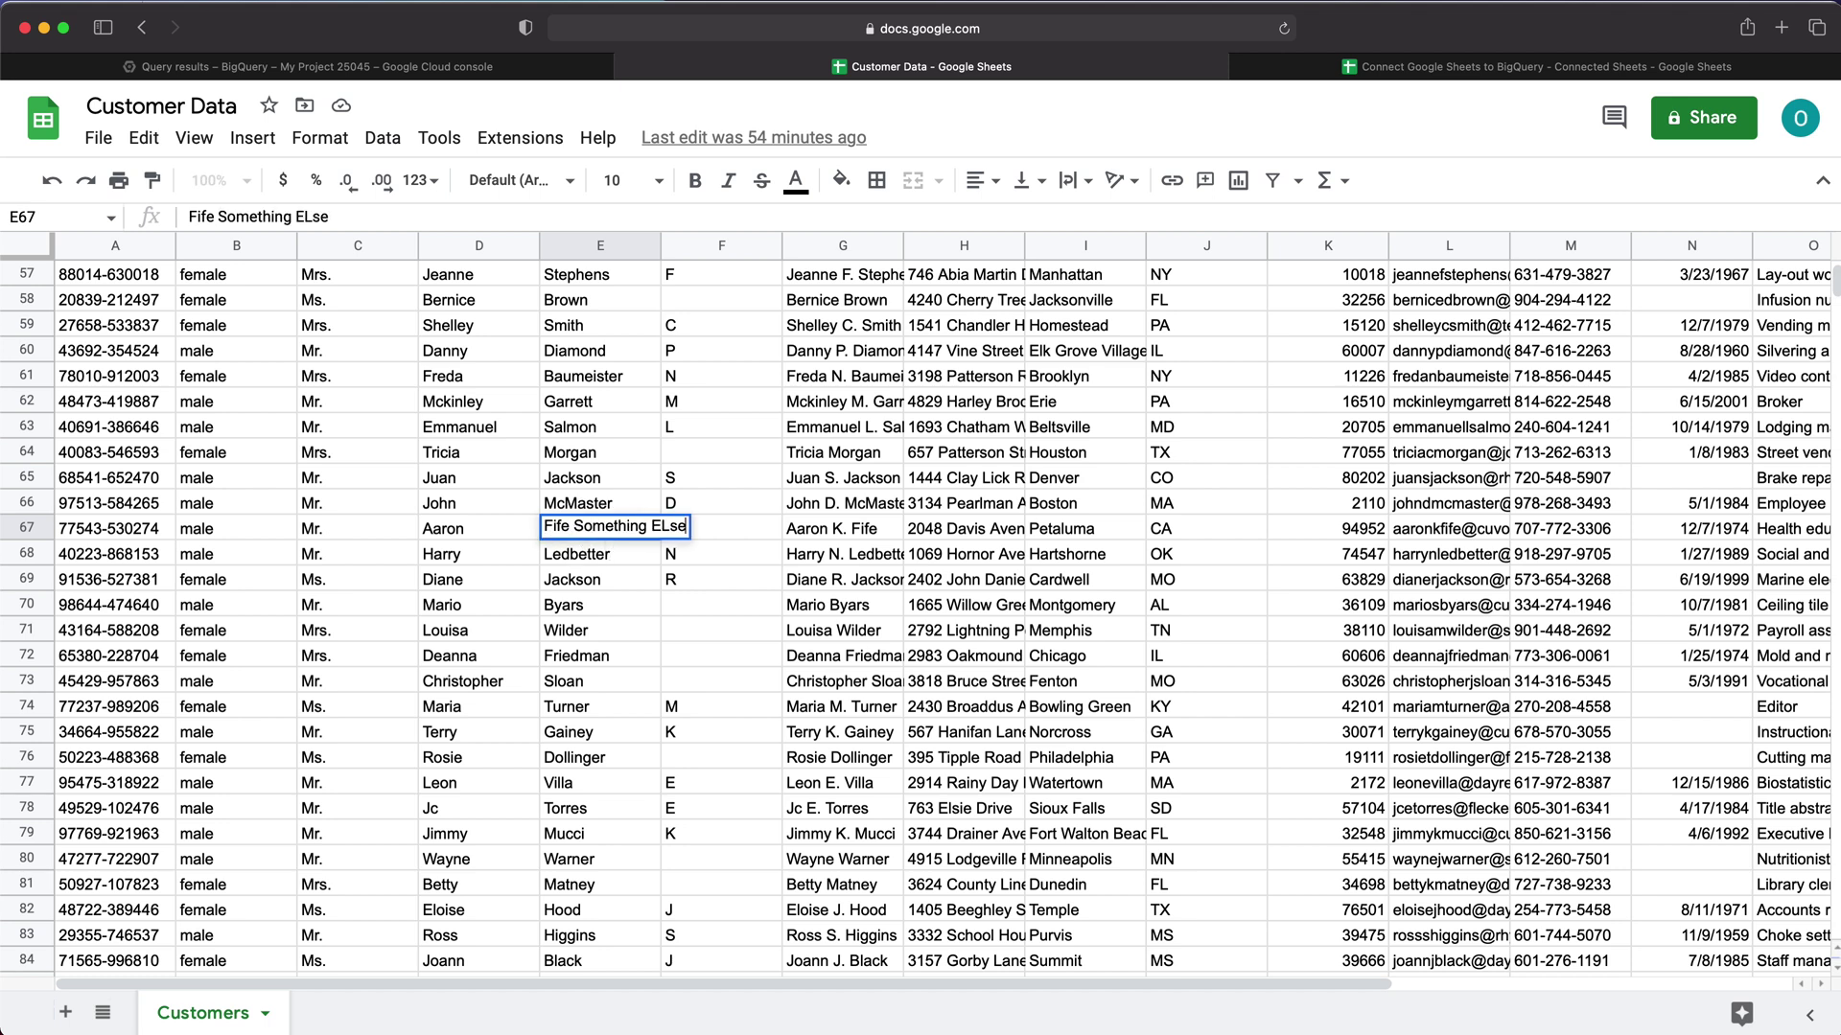
pyautogui.press('Return')
pyautogui.doubleClick(660, 245)
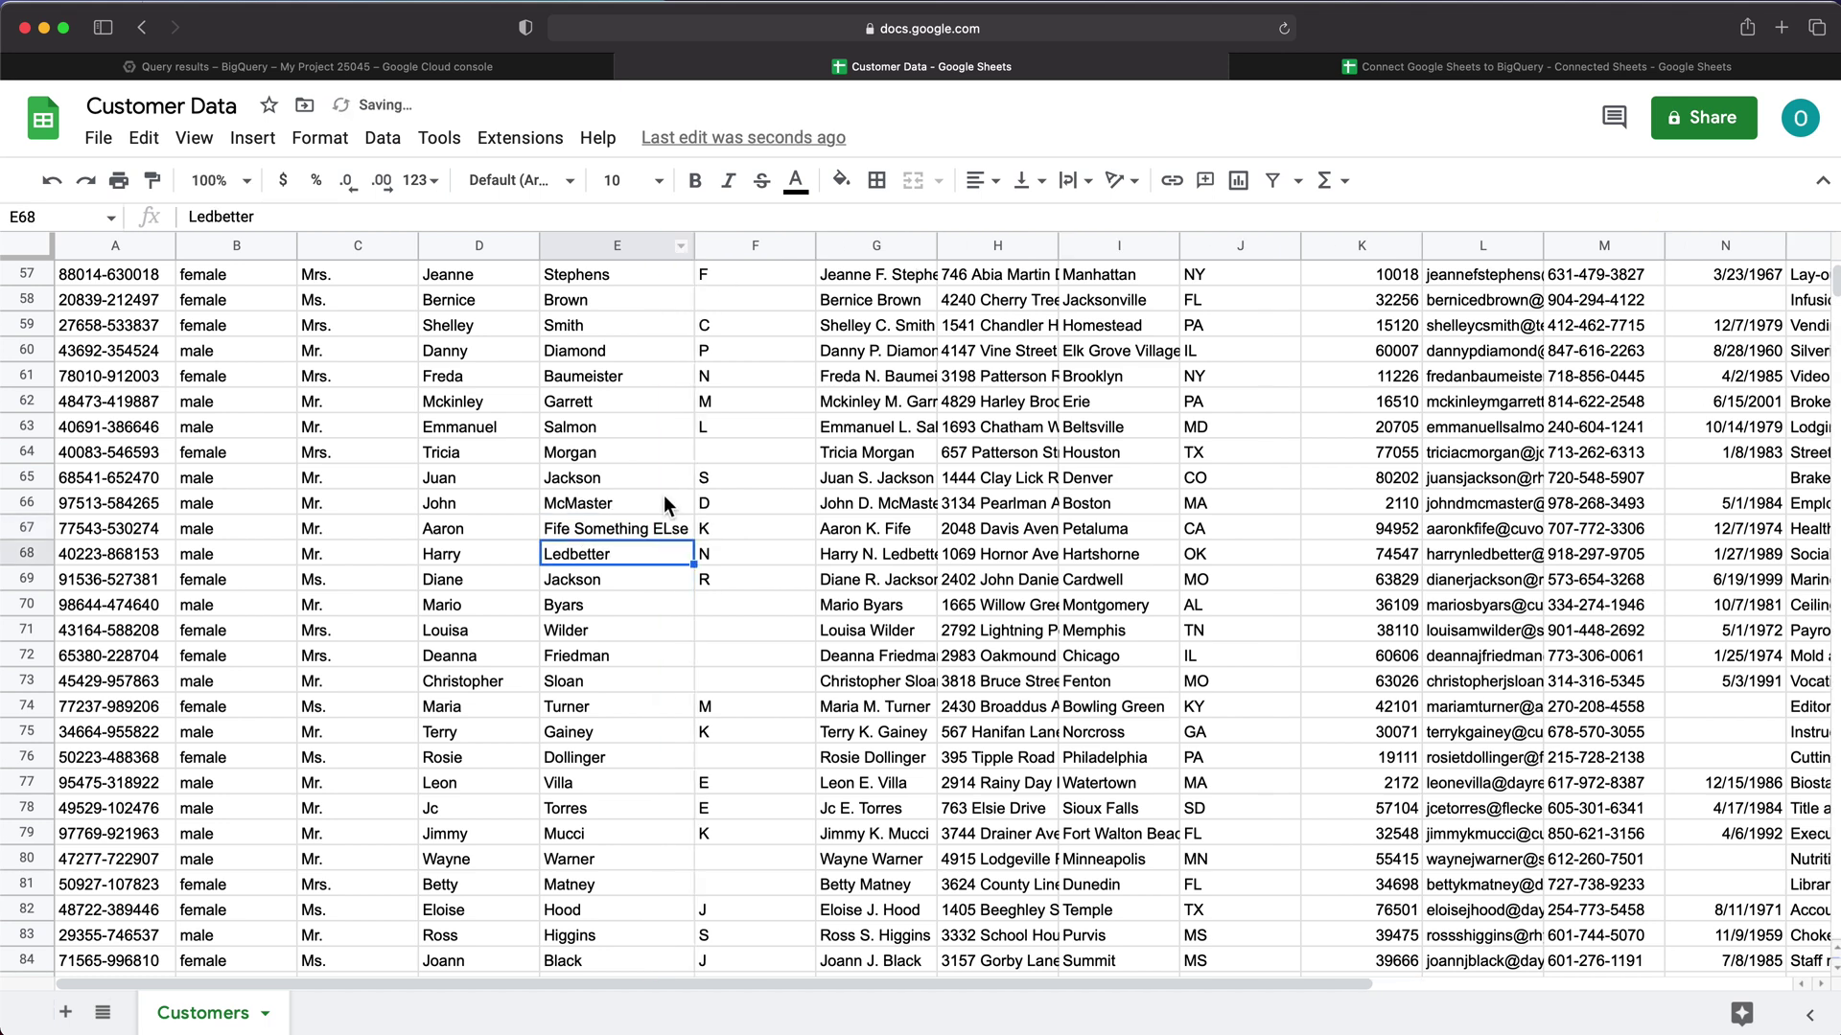
pyautogui.click(613, 502)
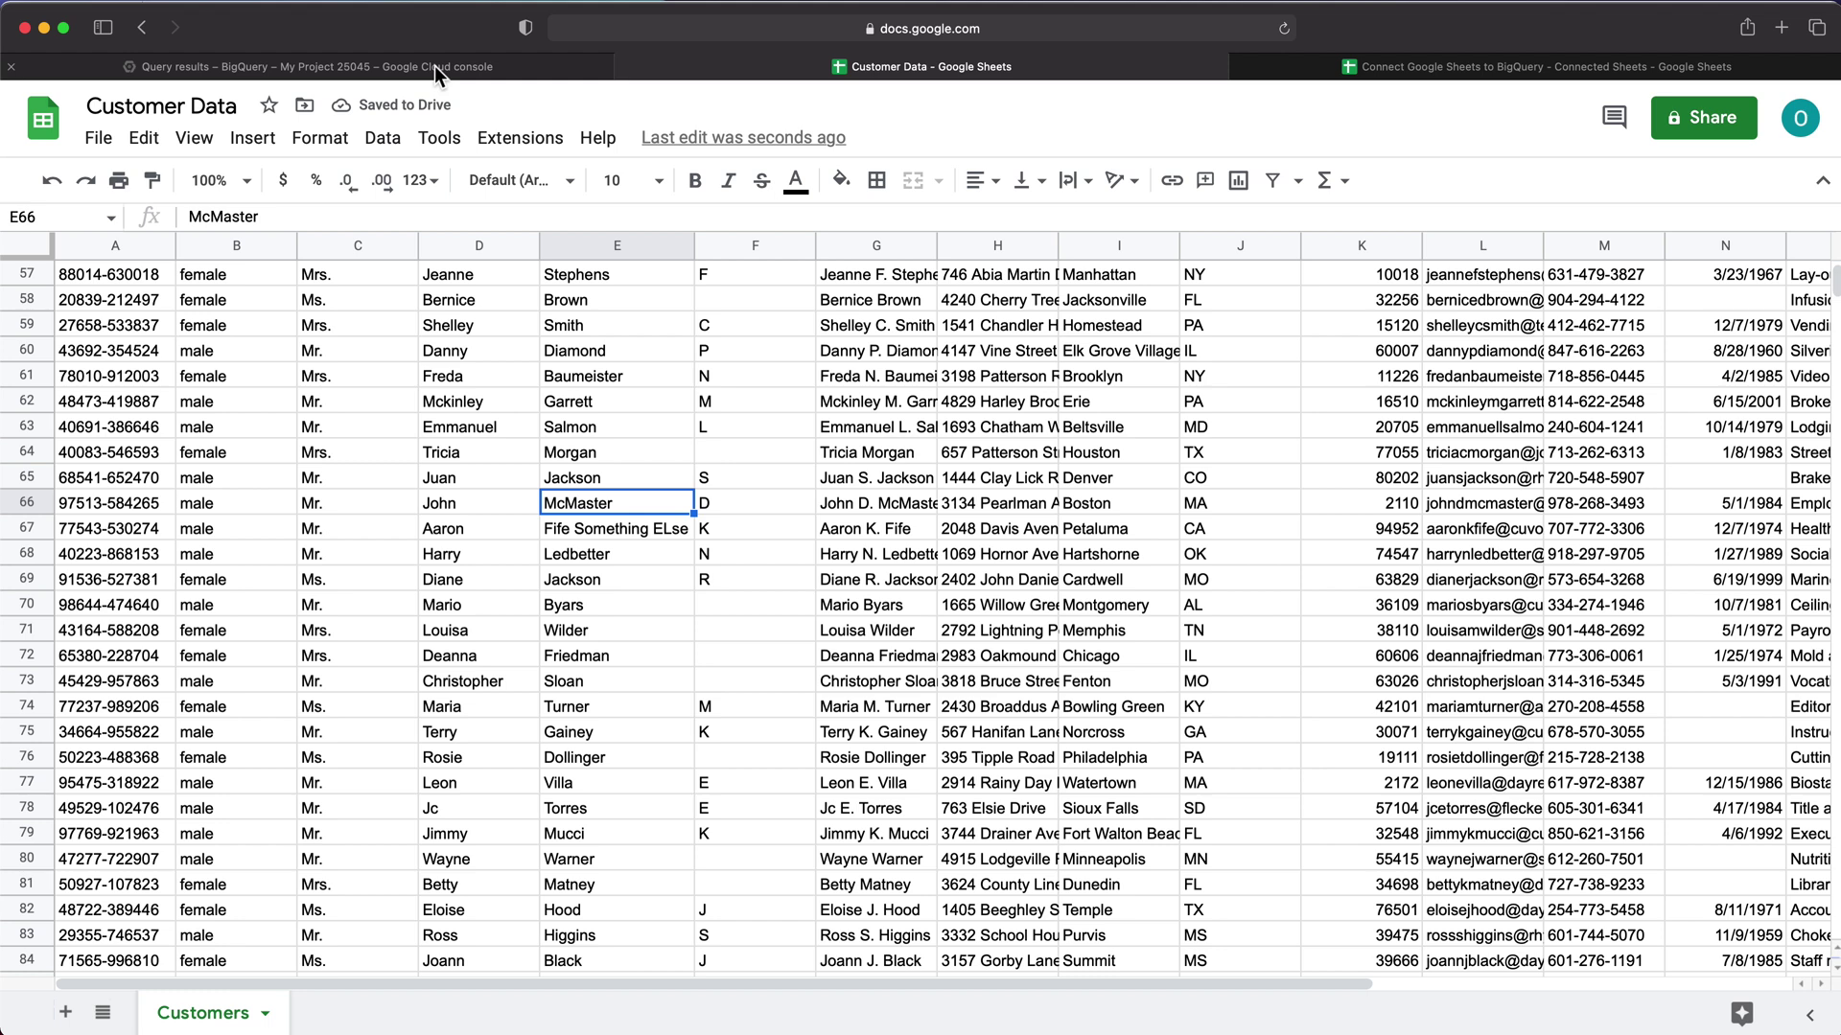
# Return to BigQuery, rerun the query ordered by First, and check the Last value in the first result row.
pyautogui.click(434, 66)
pyautogui.click(833, 420)
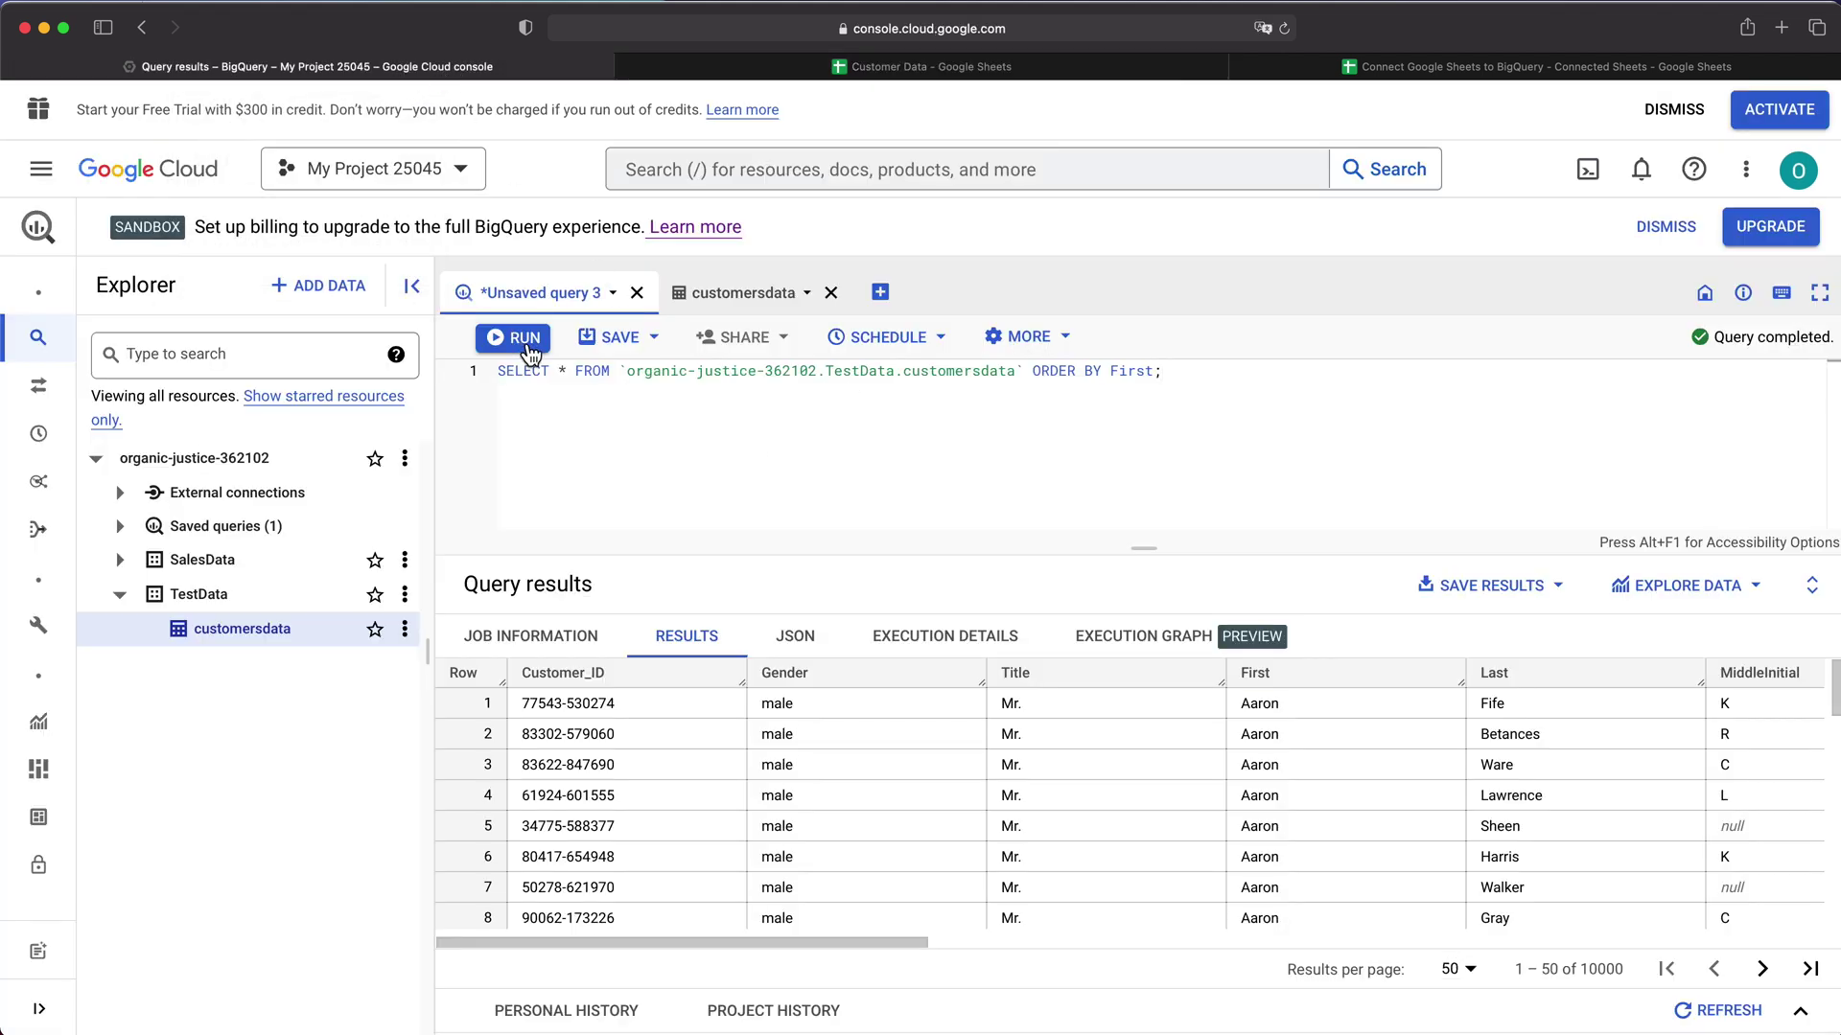
pyautogui.click(525, 349)
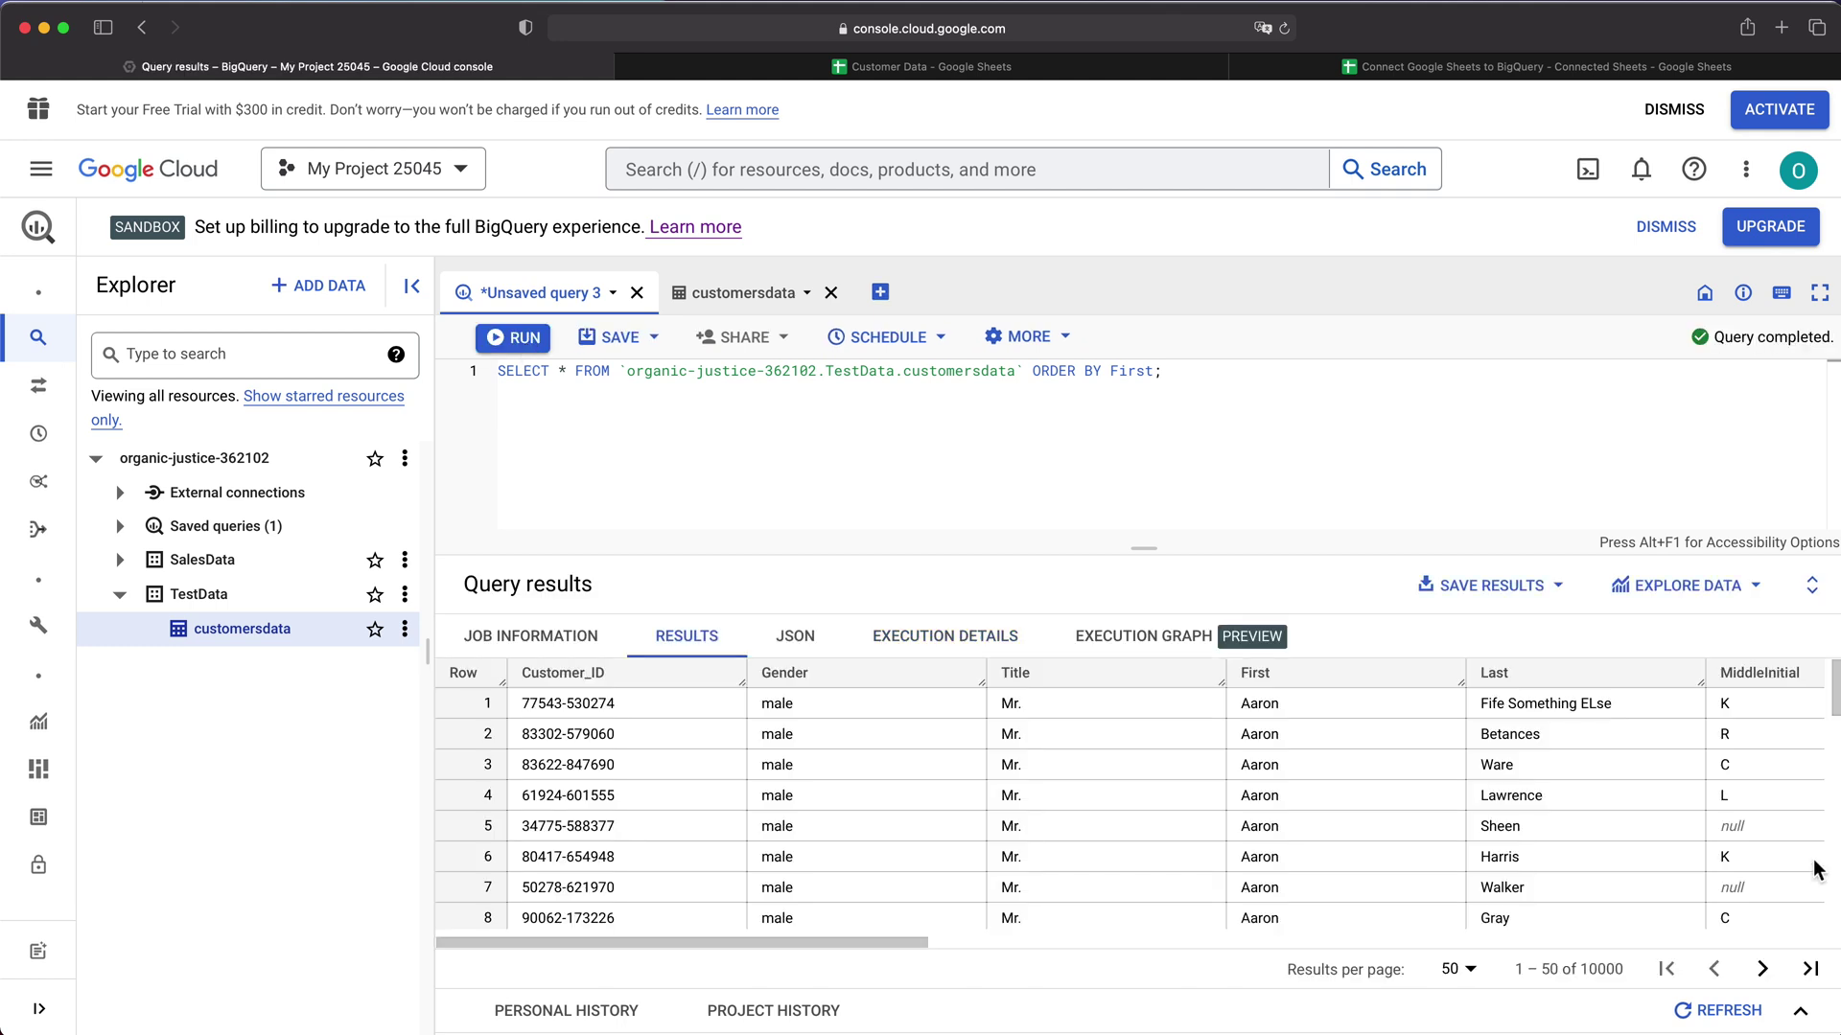
pyautogui.moveTo(1483, 707); pyautogui.dragTo(1628, 717)
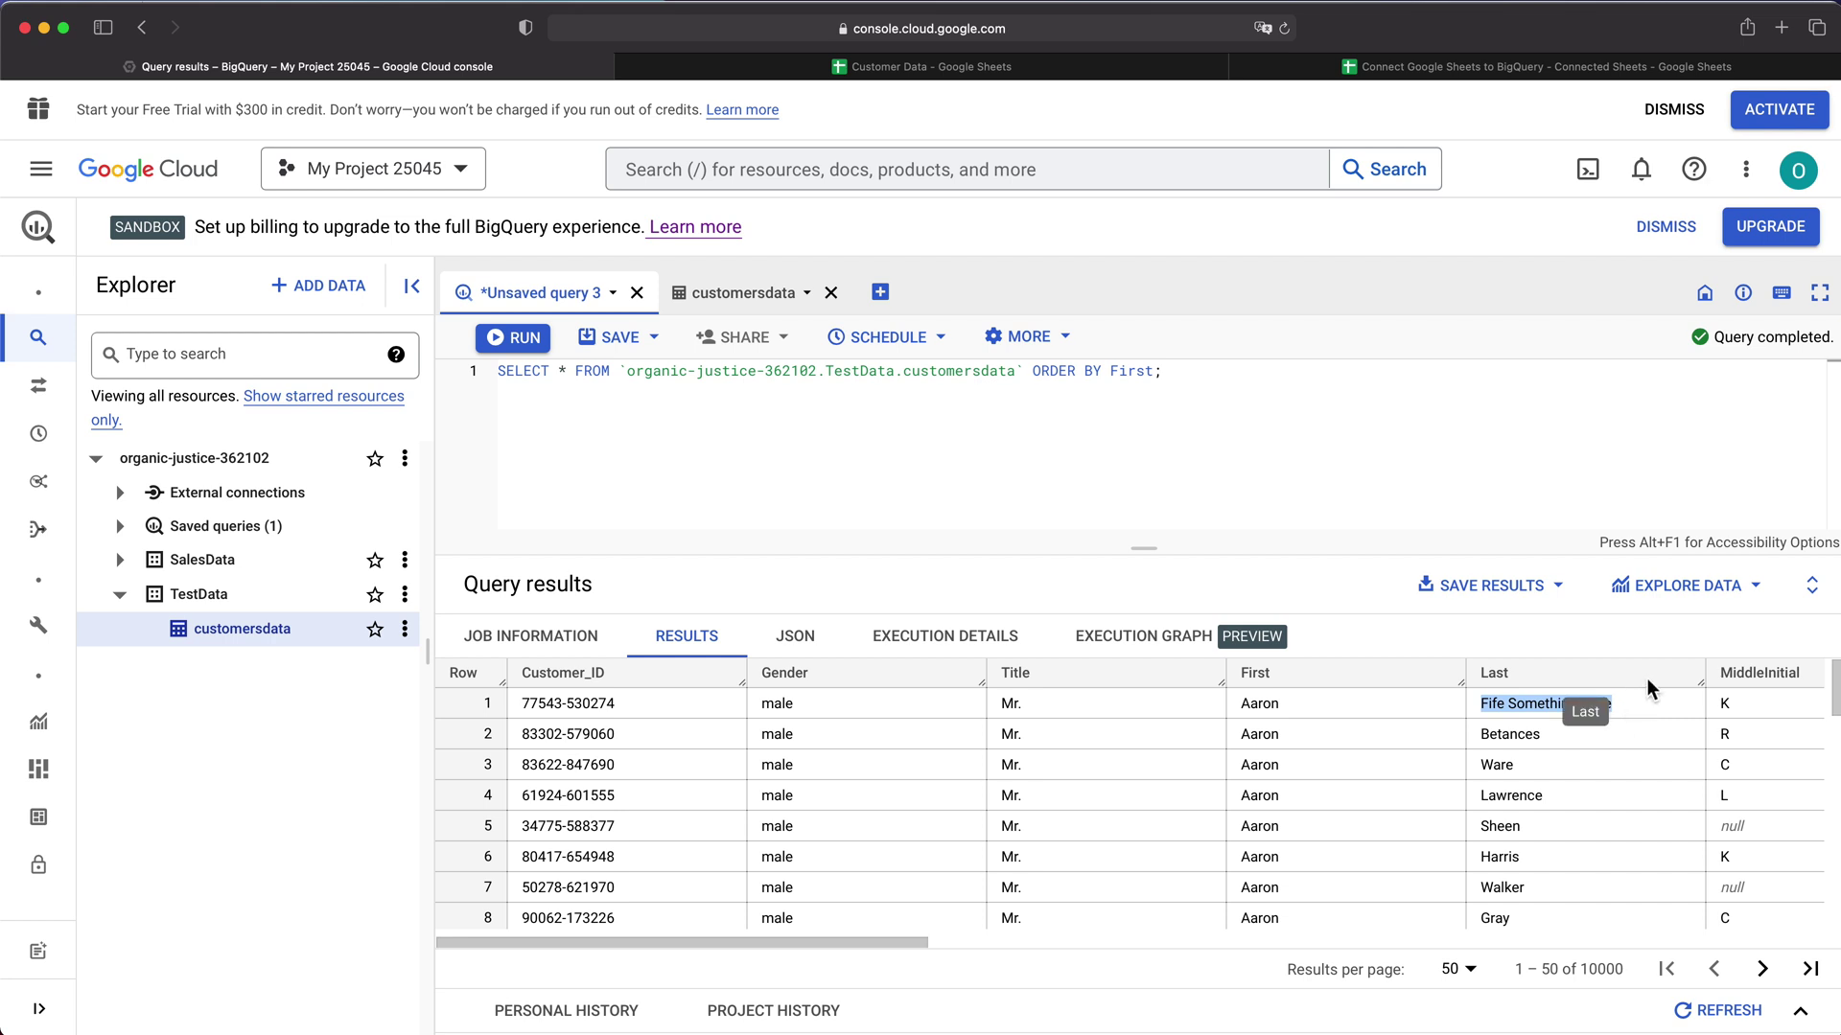
pyautogui.click(1394, 455)
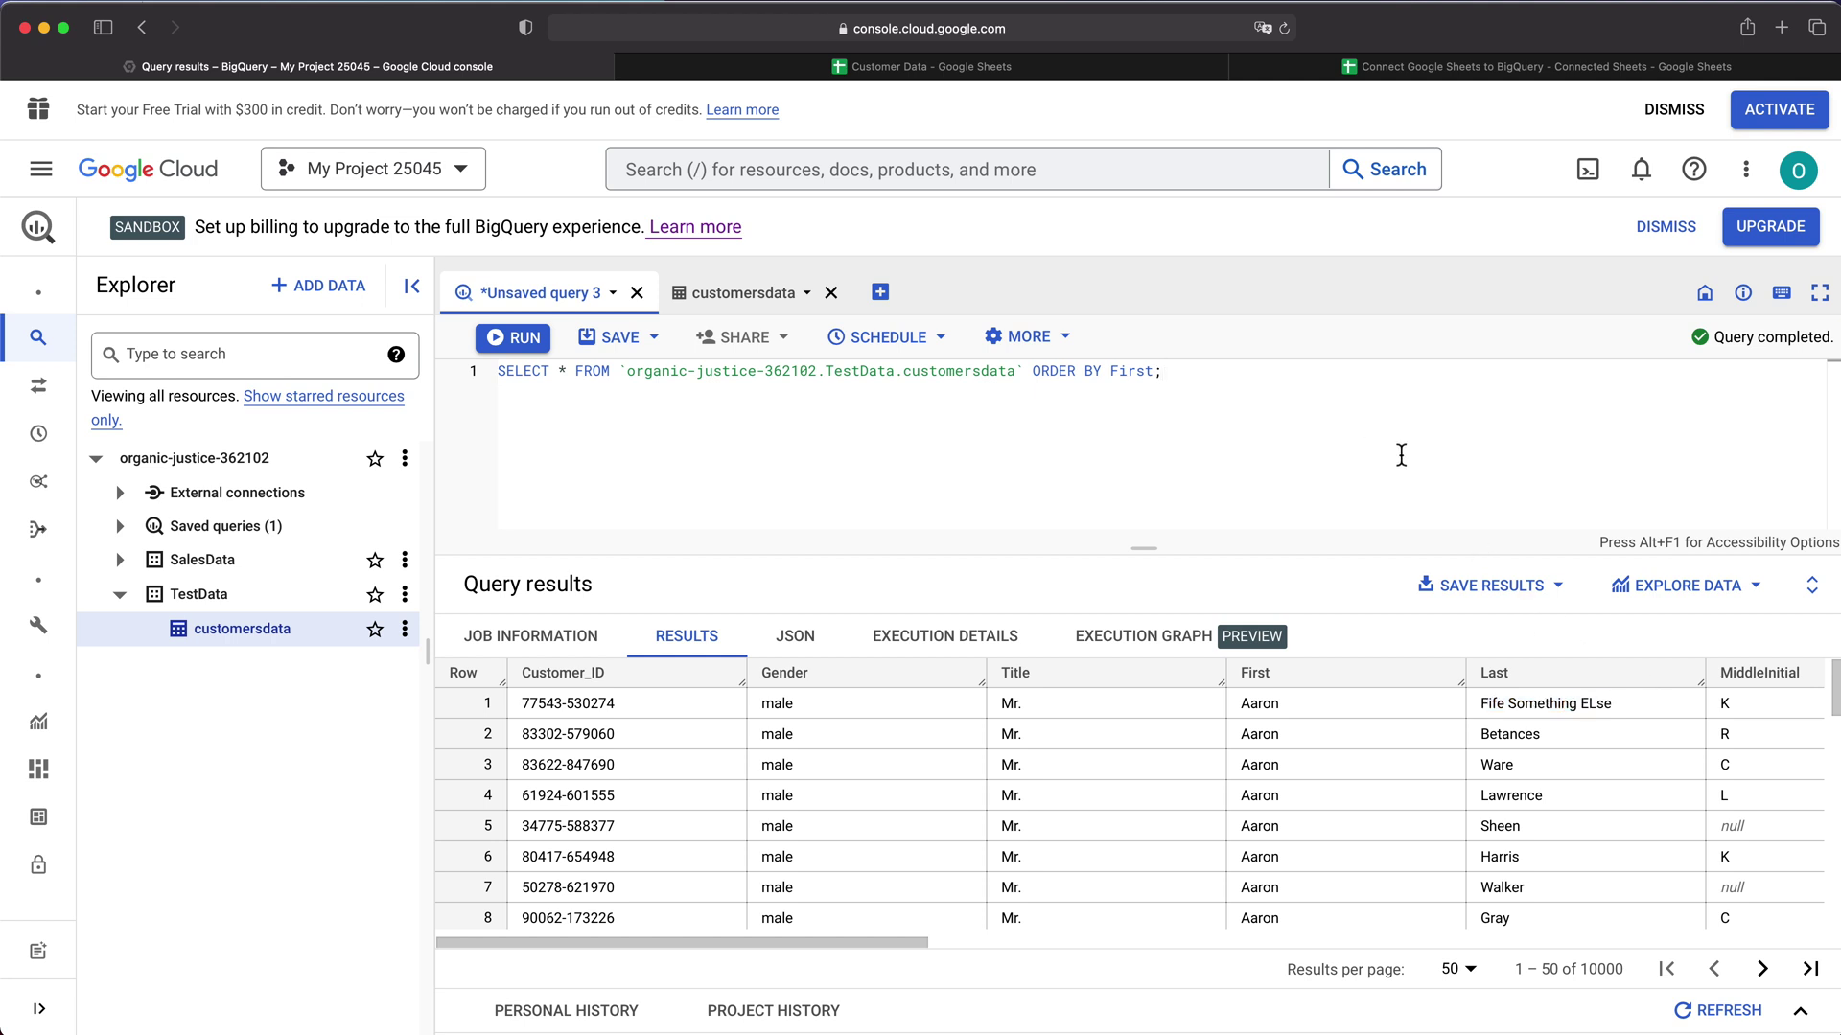